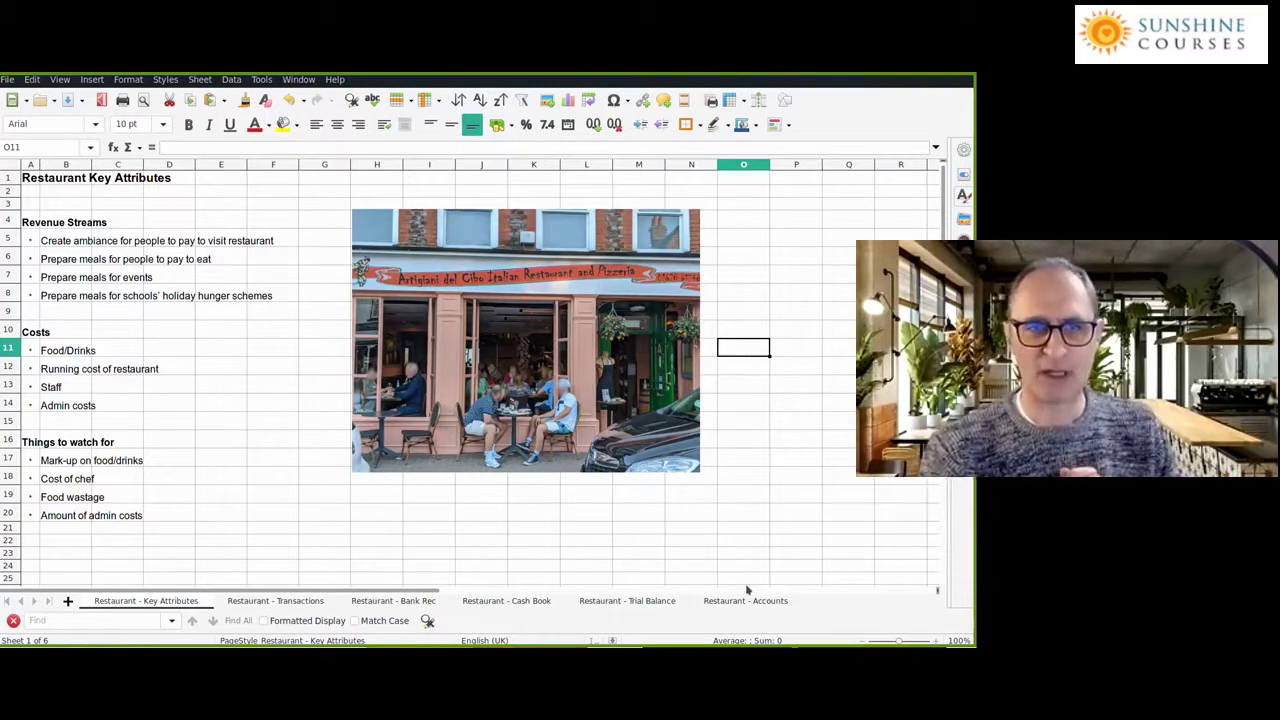
# - Open the Restaurant - Transactions sheet and locate the Anderson School amount in both the Cash Book and the Bank Statement
pyautogui.hotkey('ctrl', 'pagedown')
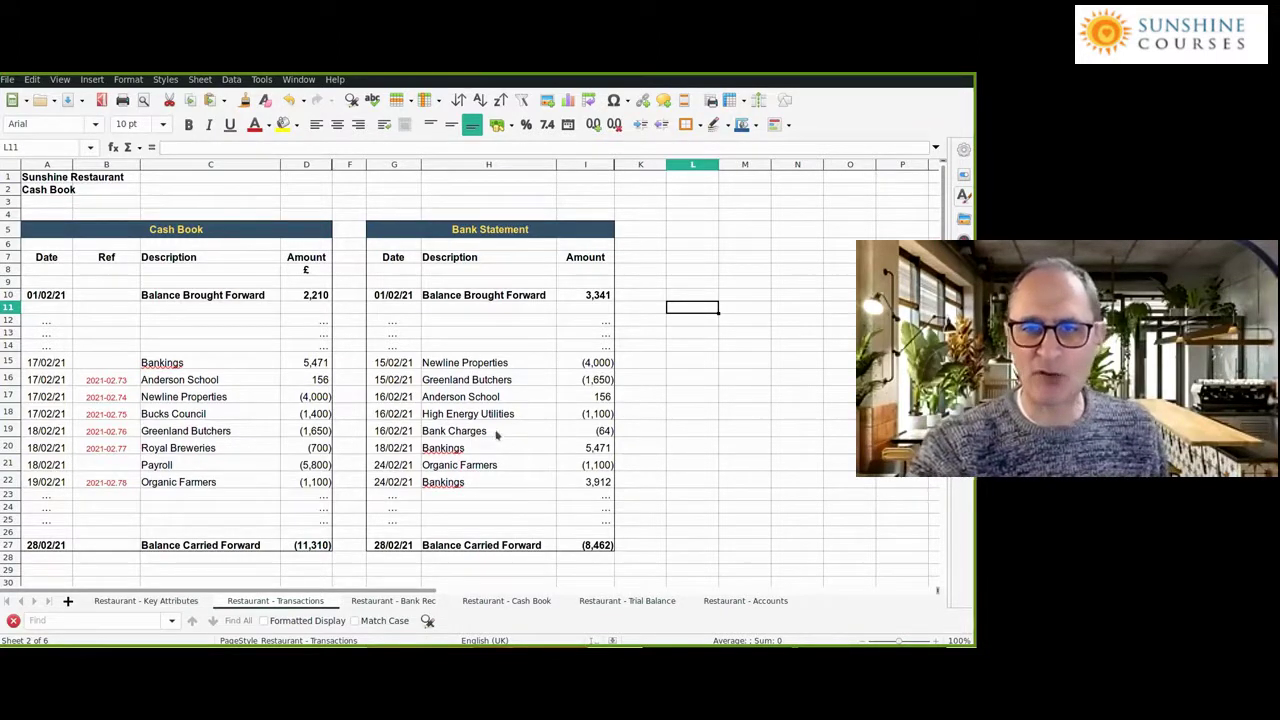
pyautogui.click(318, 381)
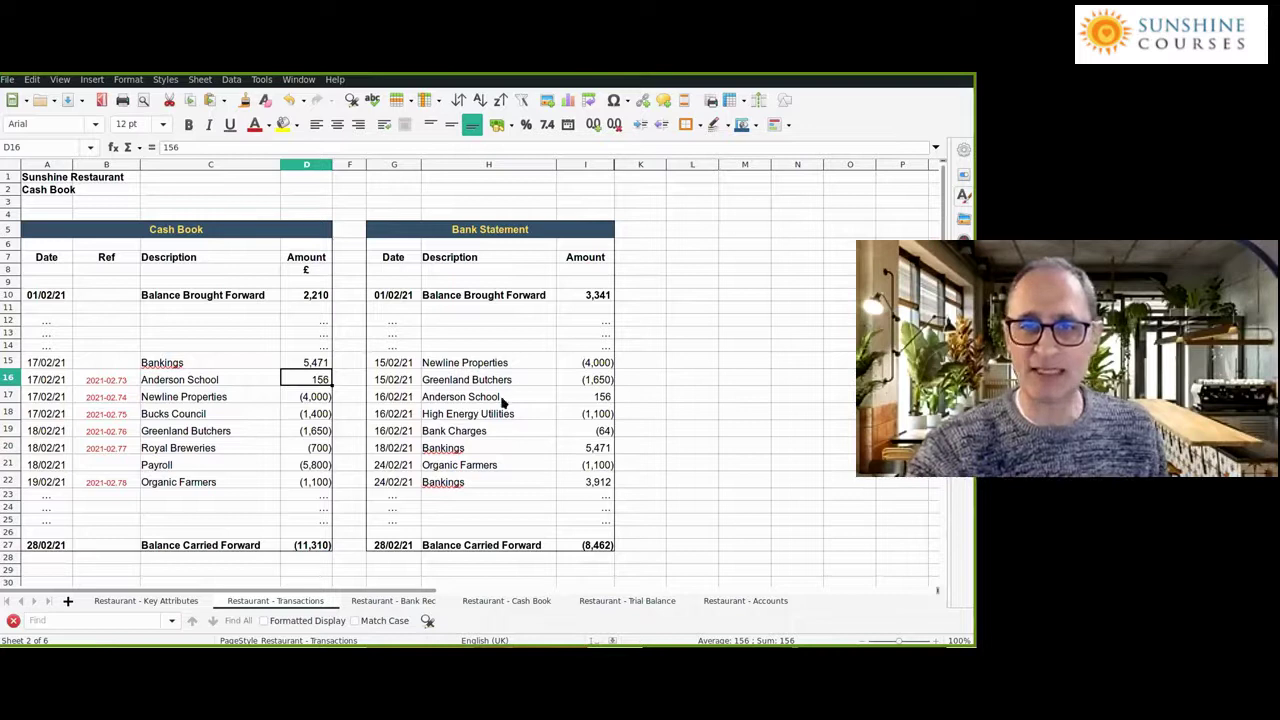
pyautogui.click(571, 397)
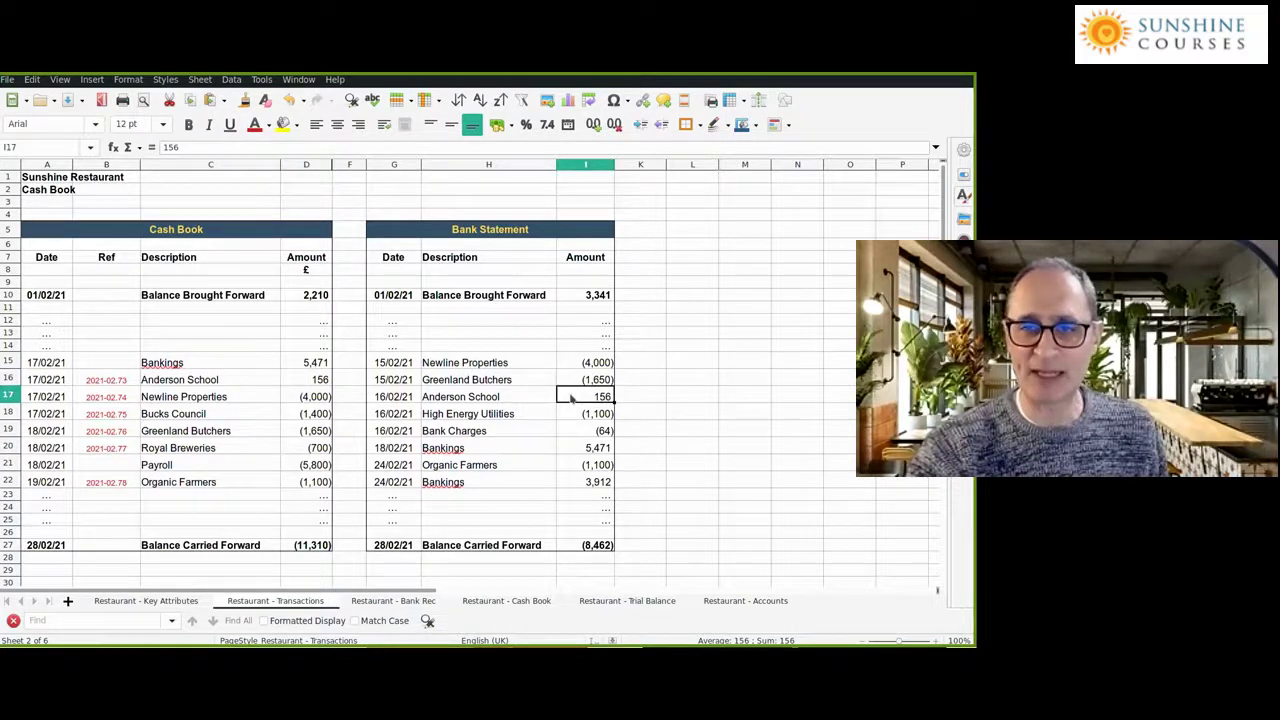
# - Mark the Anderson School entries in the Cash Book and Bank Statement with an x beside each amount
pyautogui.click(340, 384)
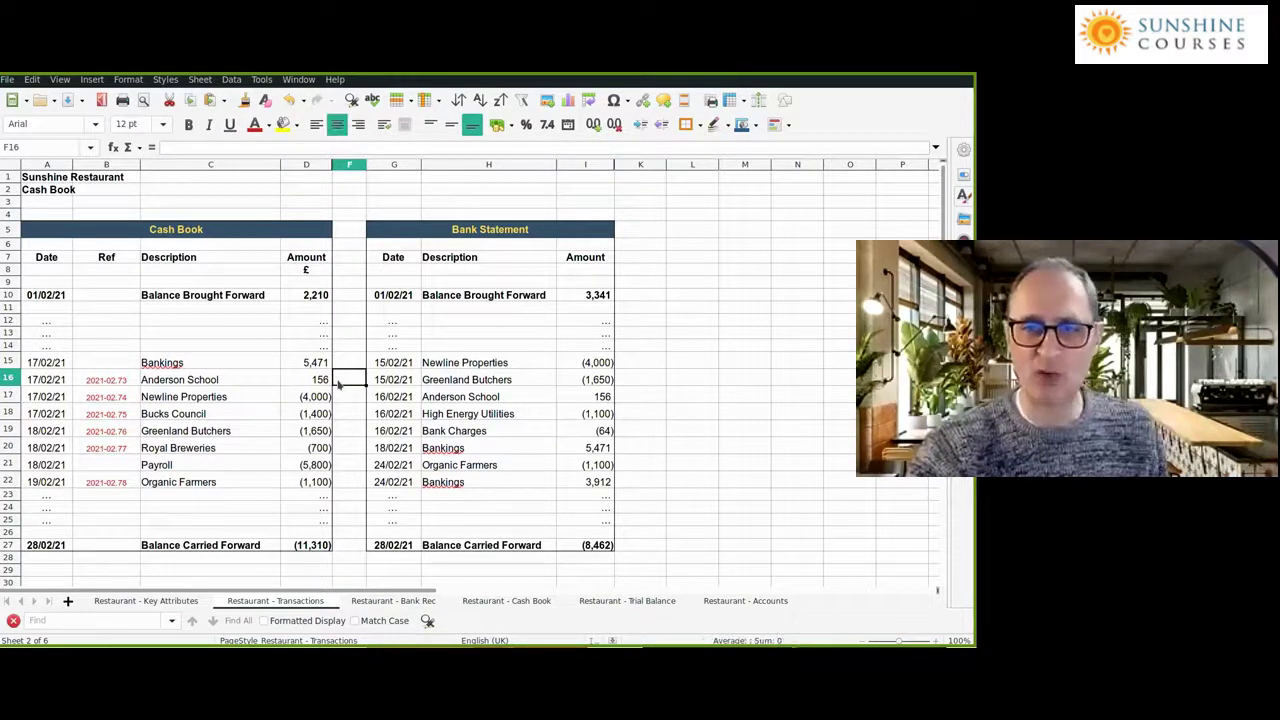
pyautogui.write('x')
pyautogui.click(636, 400)
pyautogui.write('x')
pyautogui.click(711, 418)
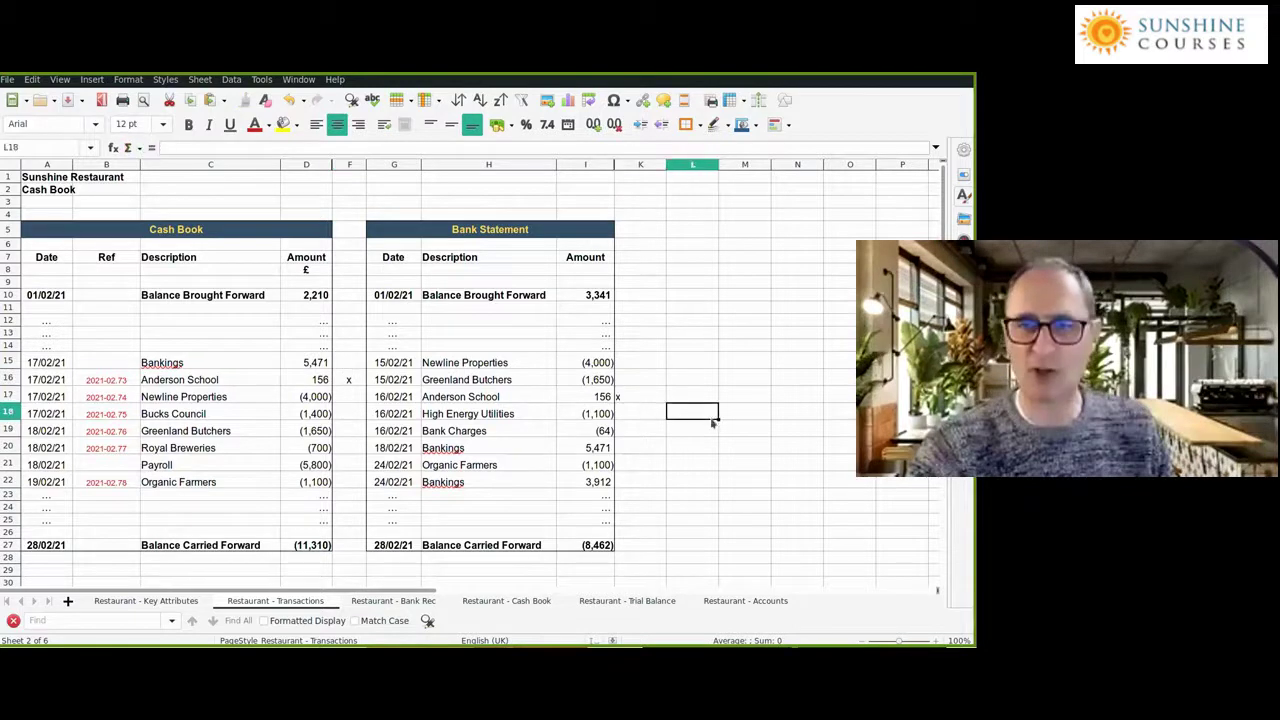
# - Delete the x marks beside the Anderson School amounts in the Cash Book and Bank Statement
pyautogui.click(650, 401)
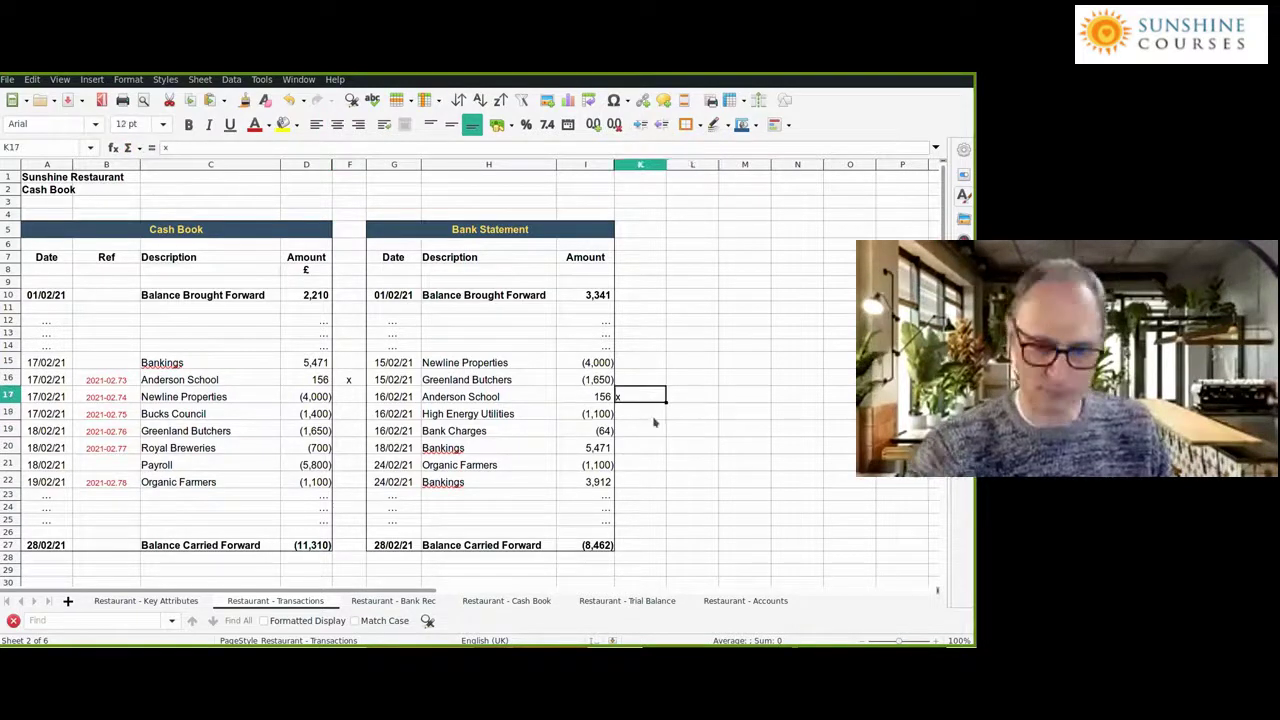
pyautogui.press('Up')
pyautogui.press('Left')
pyautogui.press('Left')
pyautogui.press('Left')
pyautogui.press('Left')
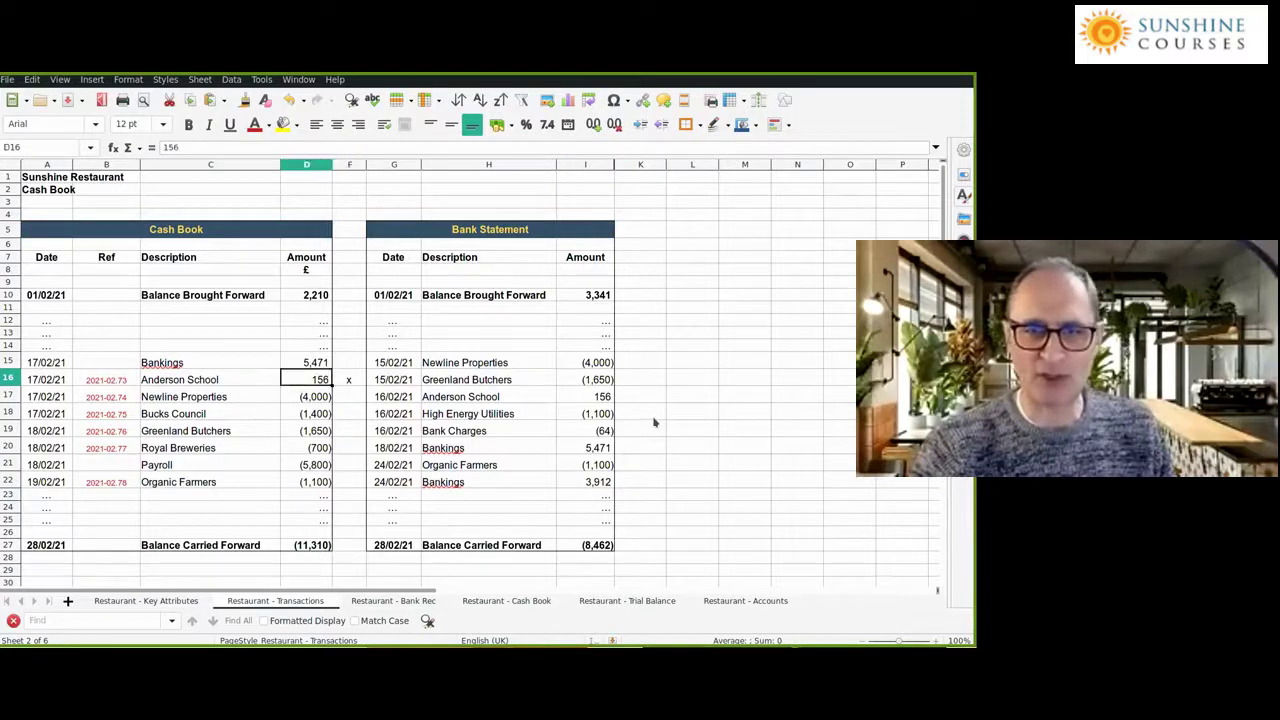
pyautogui.click(709, 418)
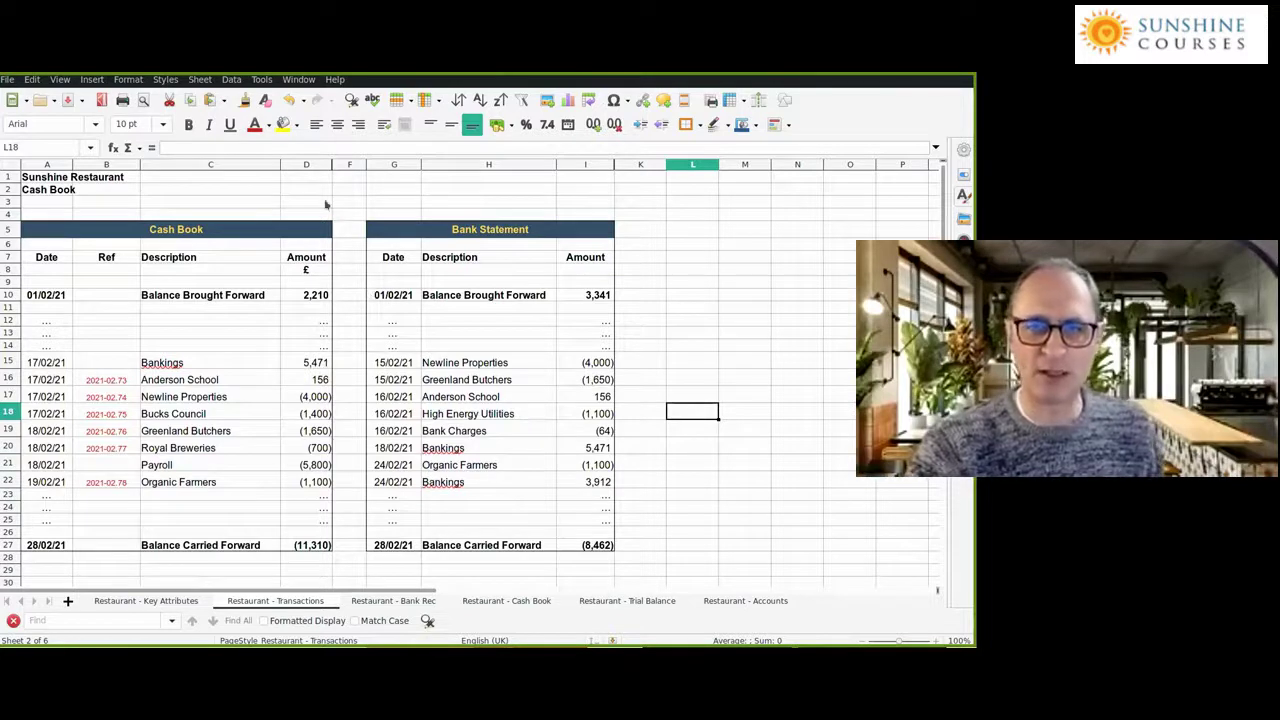
# - Unhide columns E and J beside the two Amount columns and compare the matching letters of the Anderson School entries
pyautogui.moveTo(324, 165); pyautogui.dragTo(349, 165)
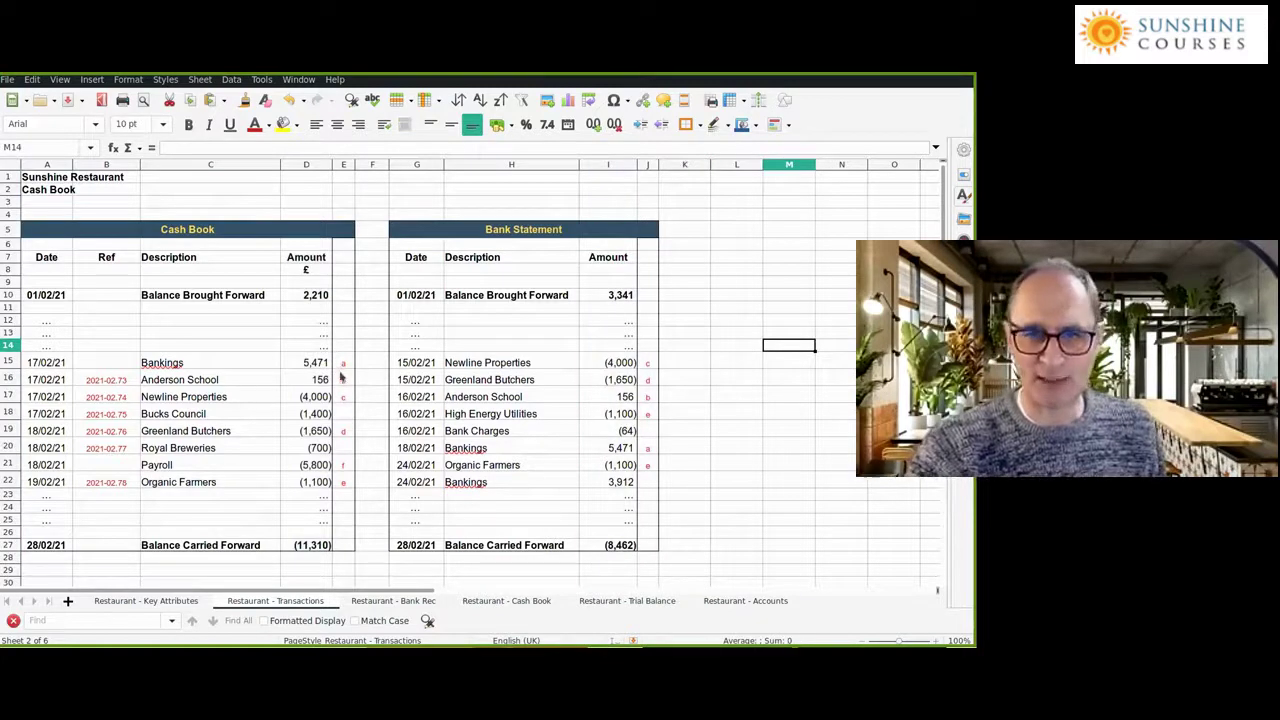
pyautogui.click(343, 381)
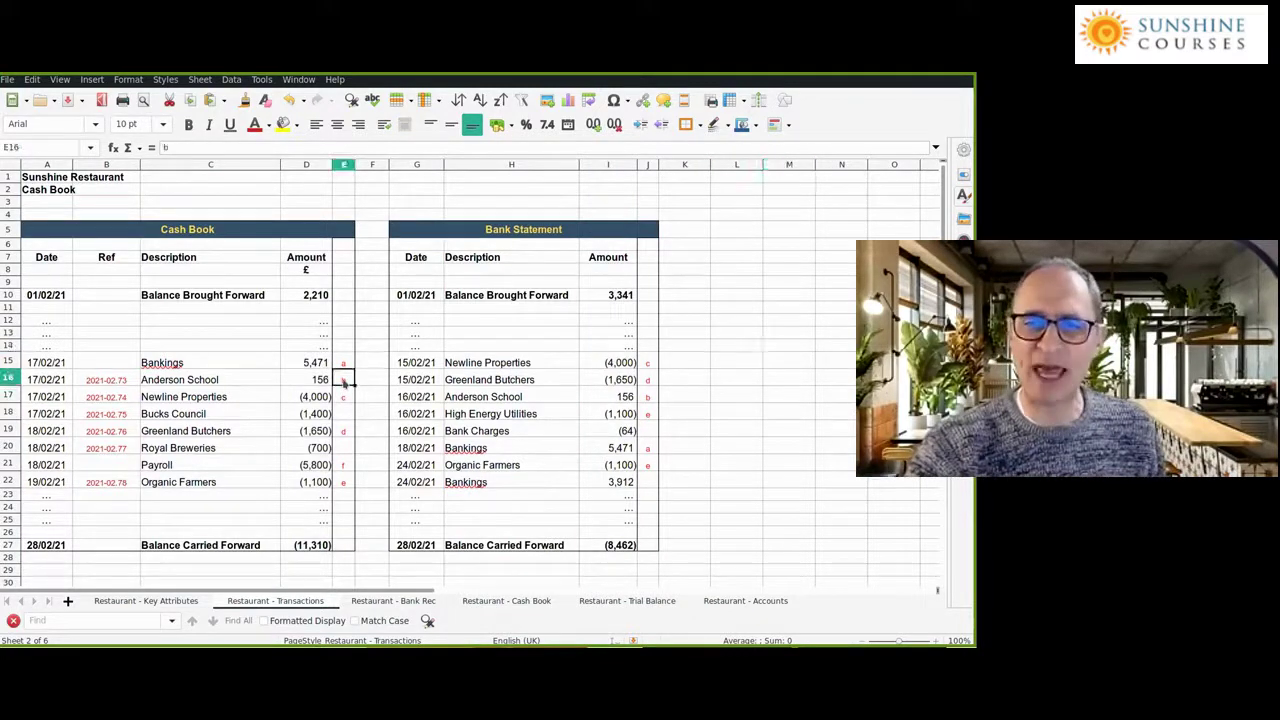
pyautogui.click(648, 398)
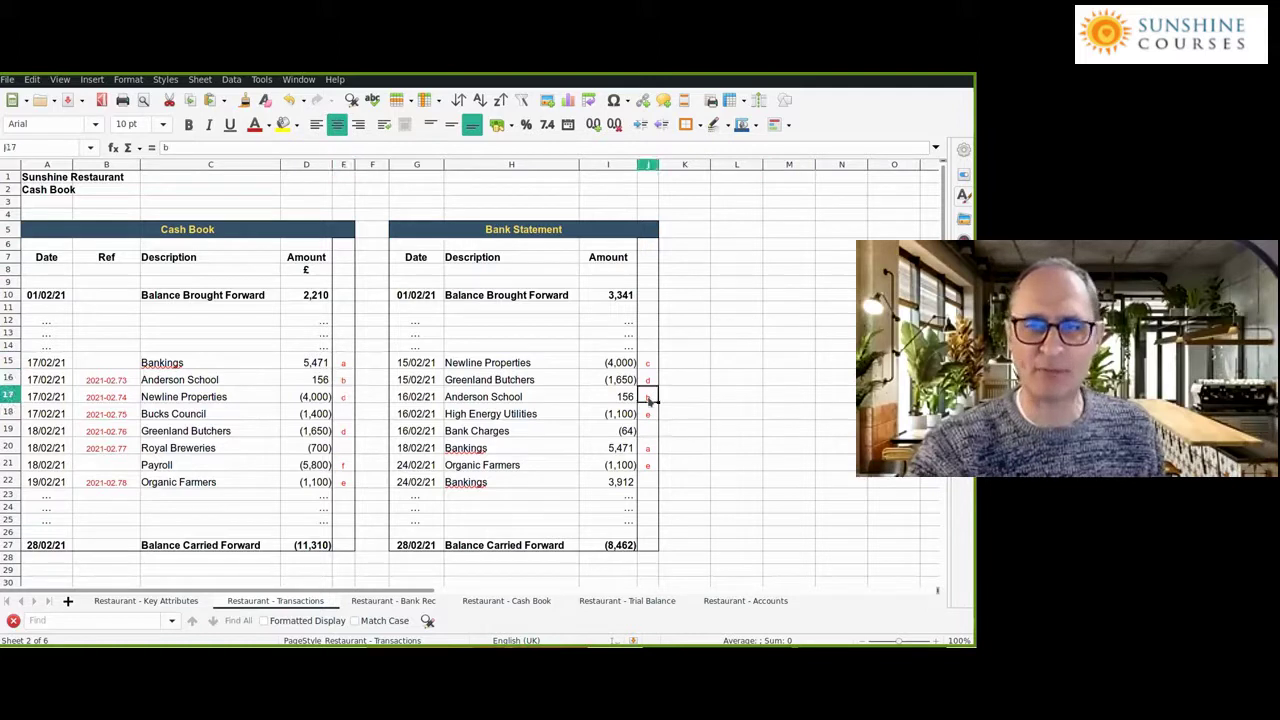
pyautogui.click(344, 381)
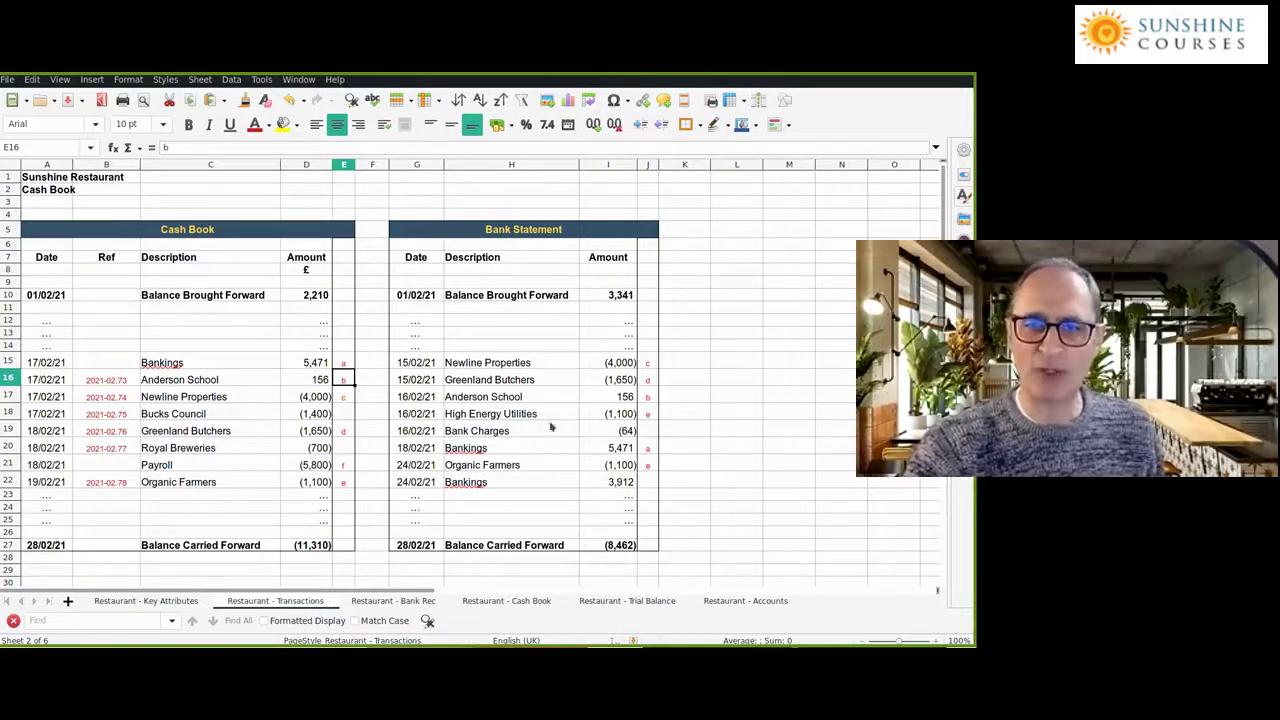
# - Compare the matching letters between Cash Book and Bank Statement, covering the Bankings entries and the rows near Anderson School
pyautogui.click(345, 366)
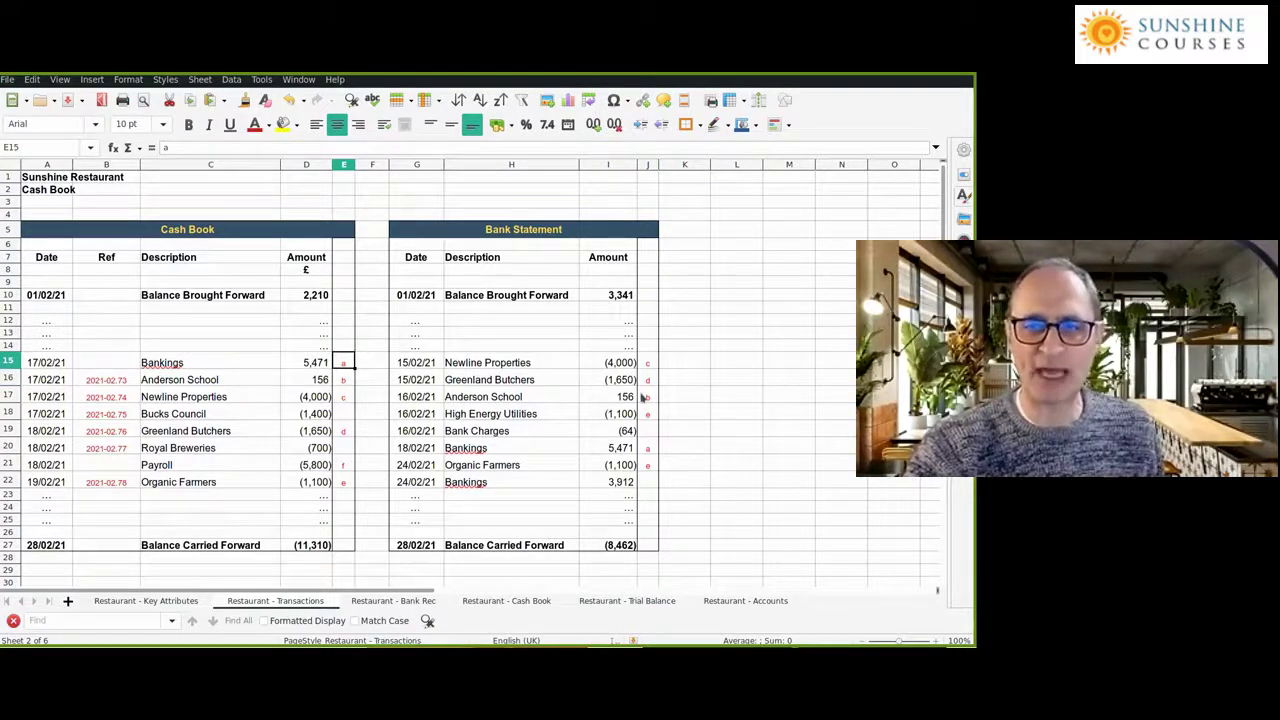
pyautogui.click(651, 450)
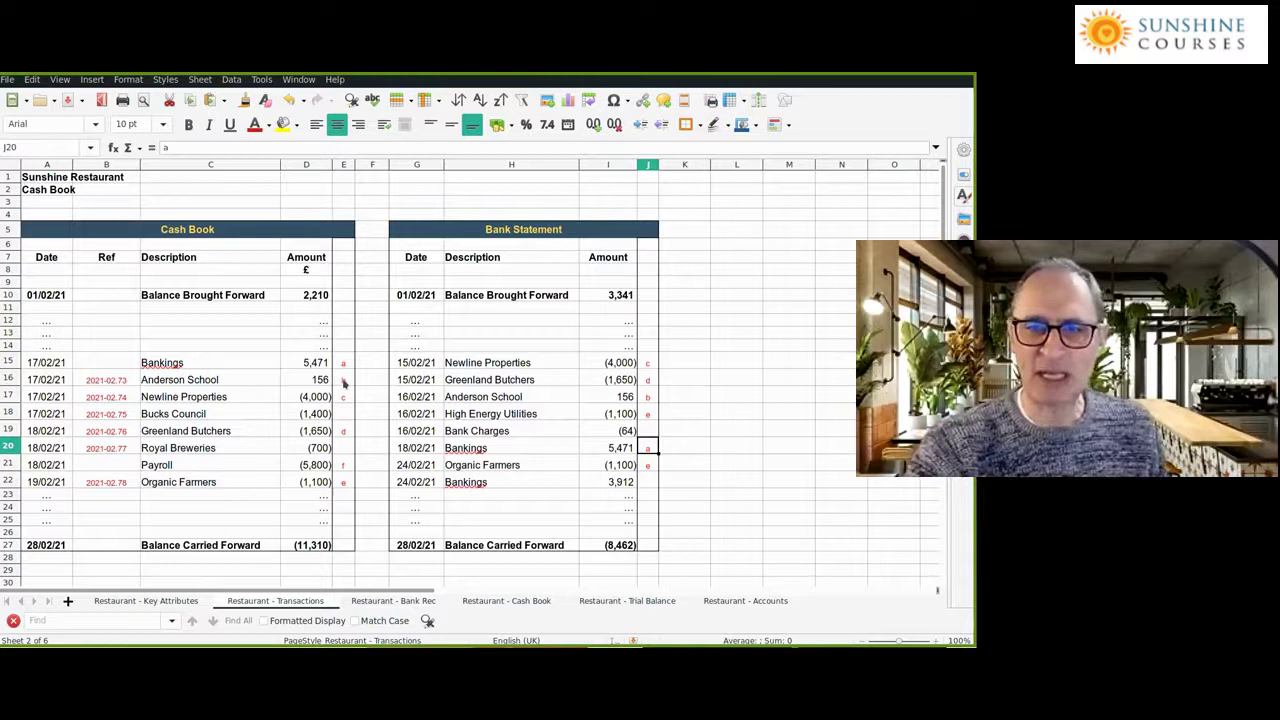
pyautogui.click(344, 381)
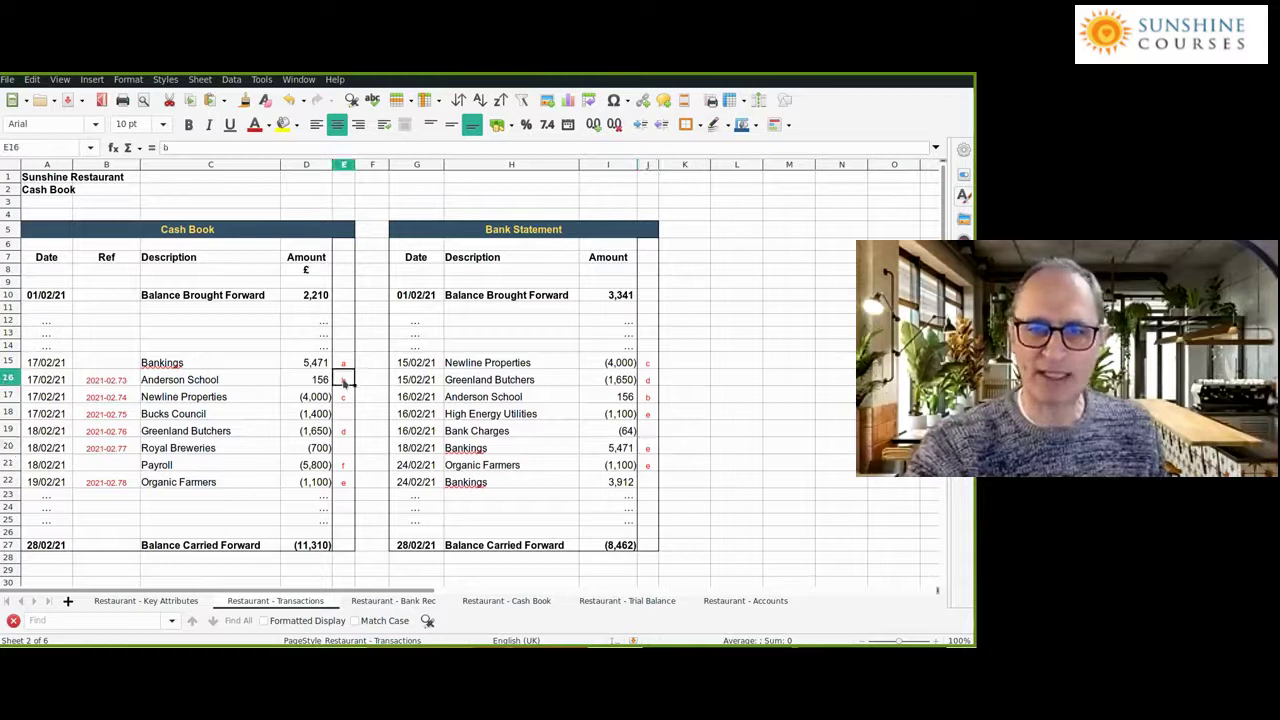
pyautogui.click(648, 414)
pyautogui.press('Down')
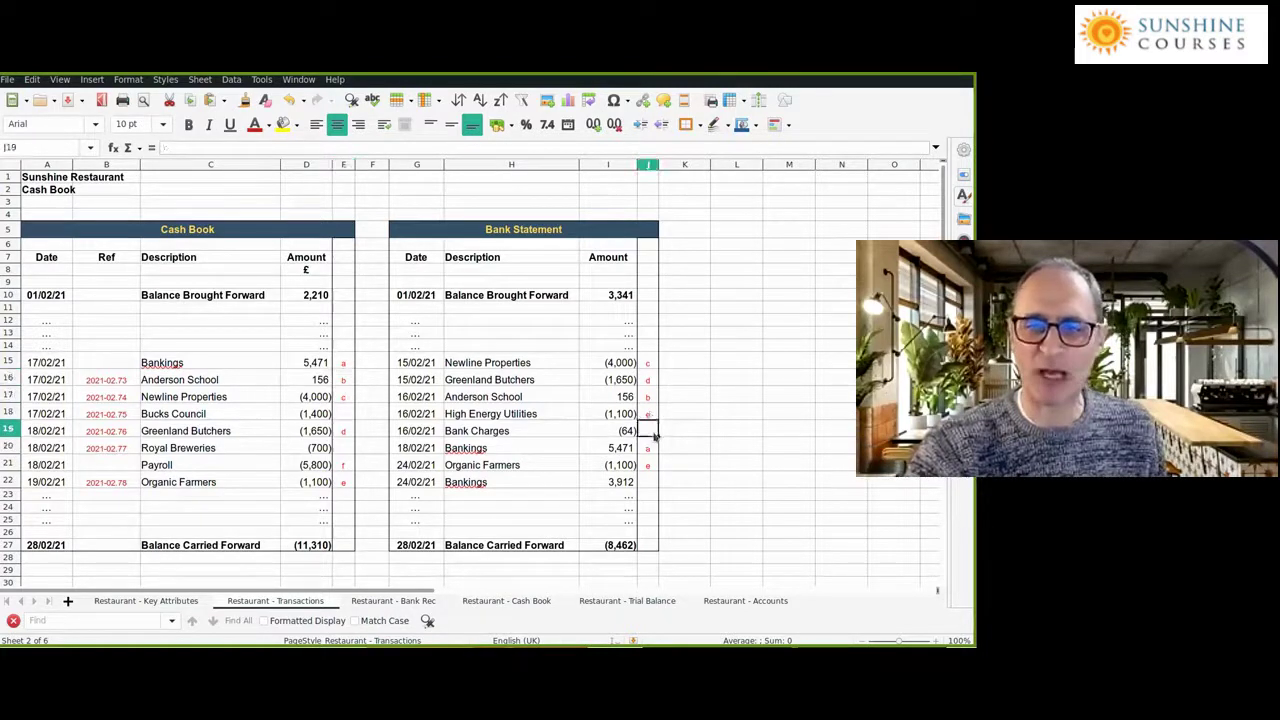
pyautogui.click(341, 381)
pyautogui.click(344, 399)
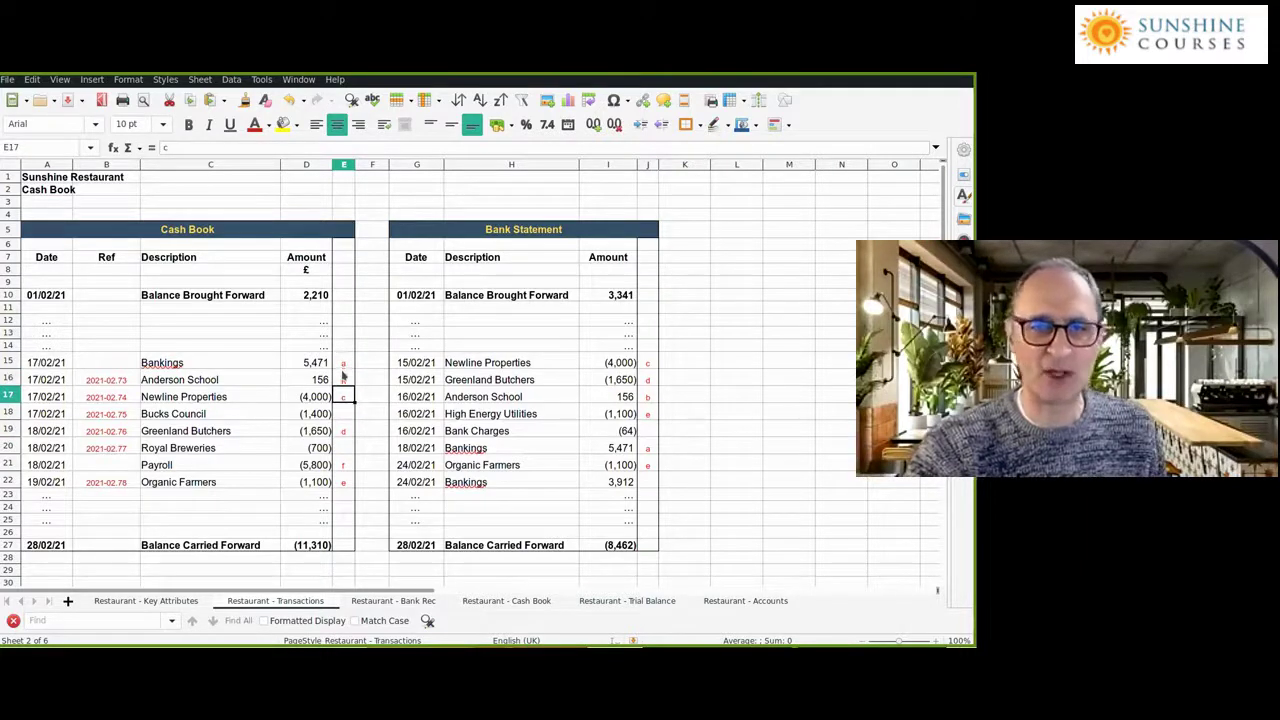
pyautogui.click(343, 363)
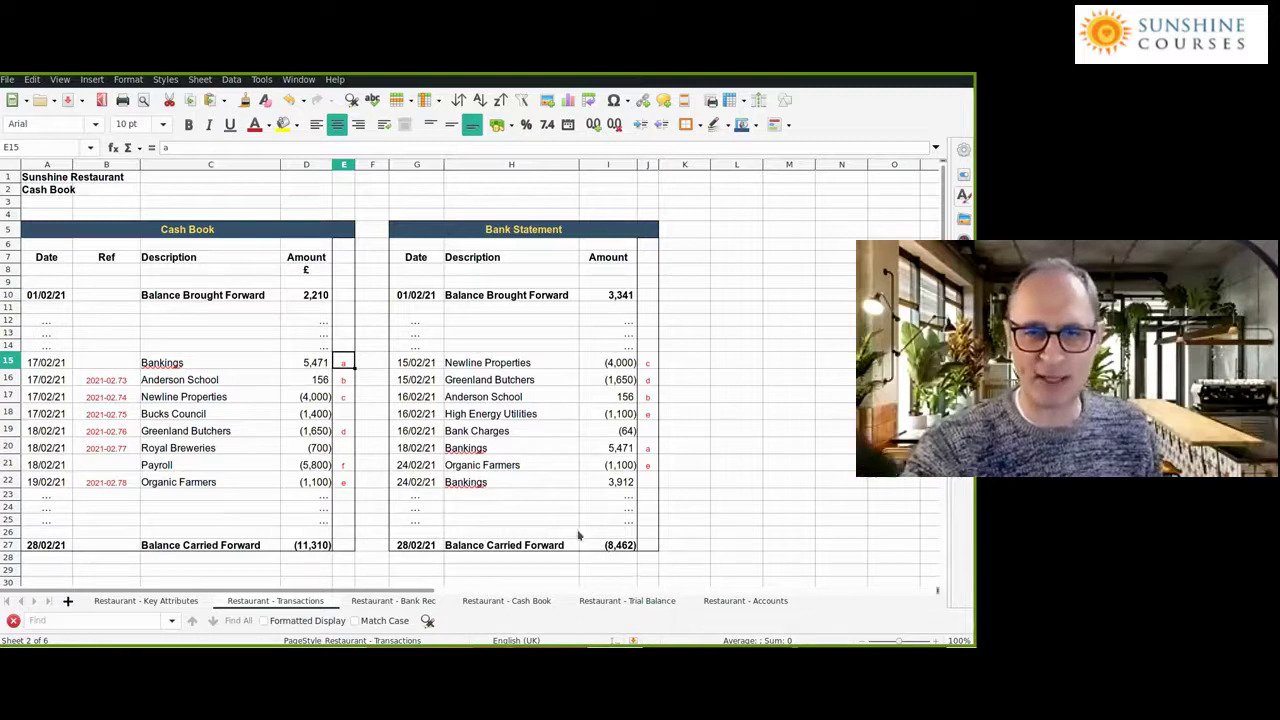
# - Check the unlettered Bucks Council and Bank Charges entries, and open the Restaurant - Bank Rec sheet
pyautogui.click(340, 415)
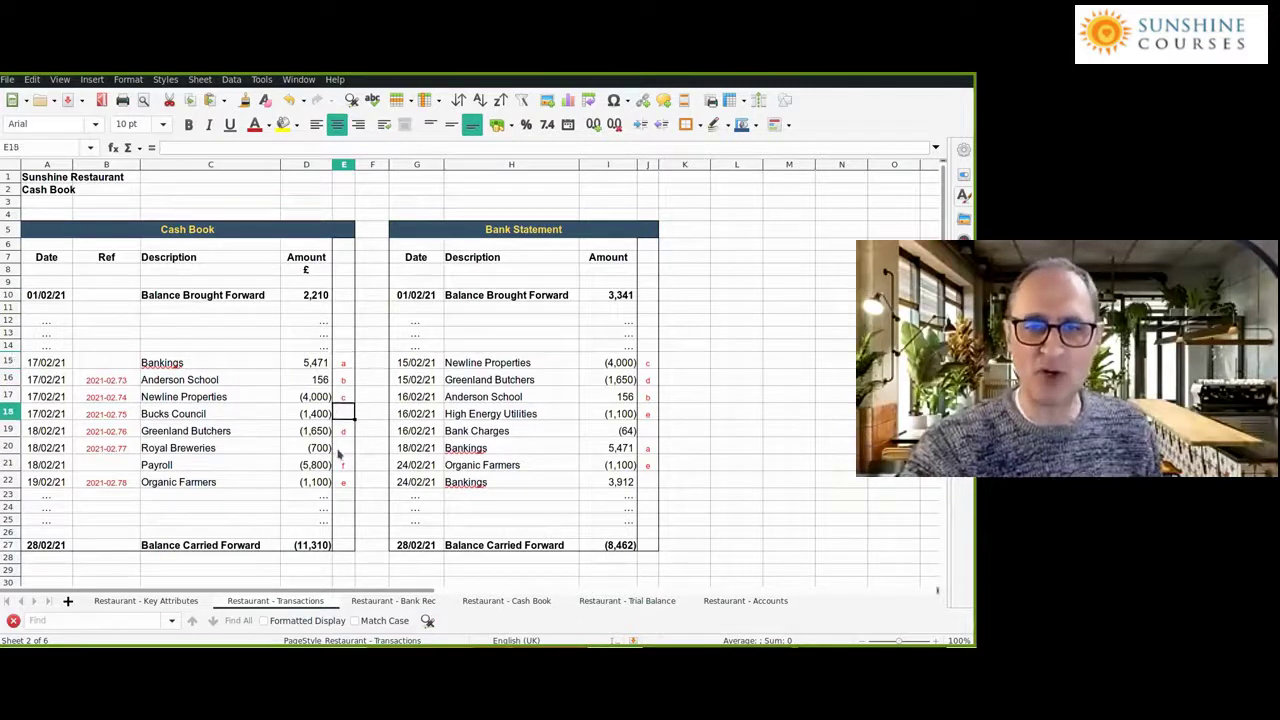
pyautogui.click(650, 428)
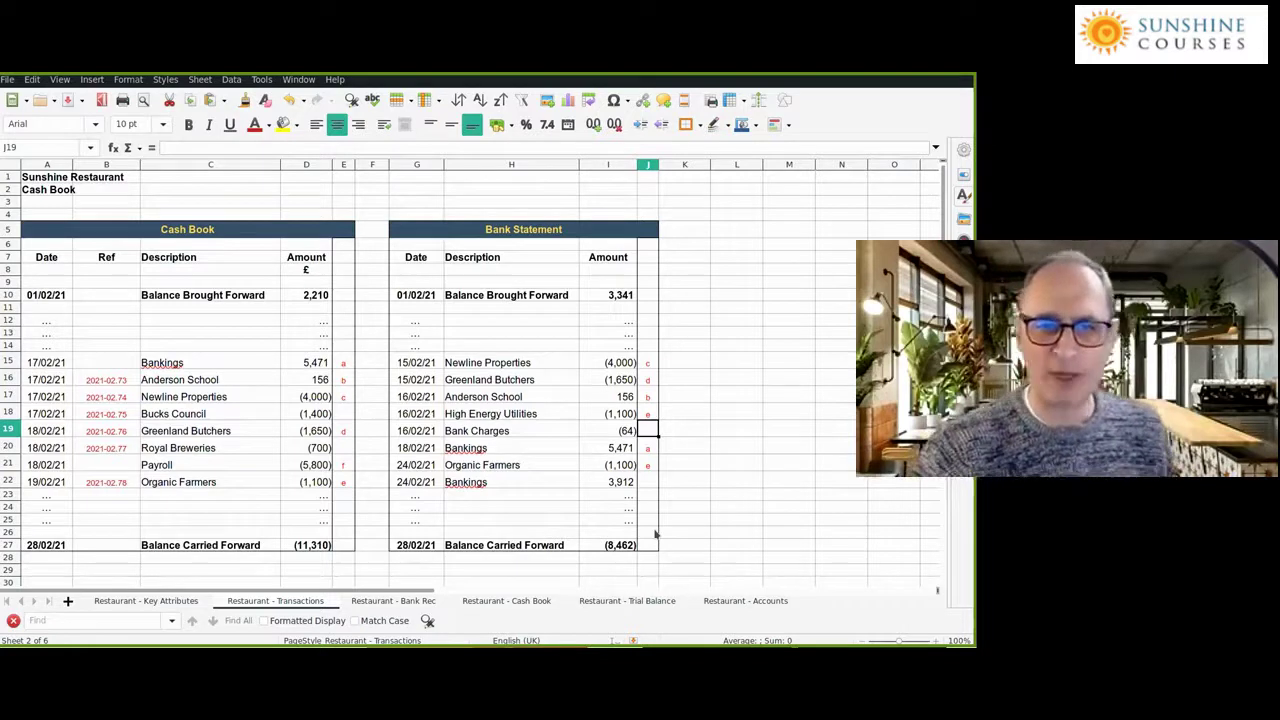
pyautogui.hotkey('ctrl', 'pagedown')
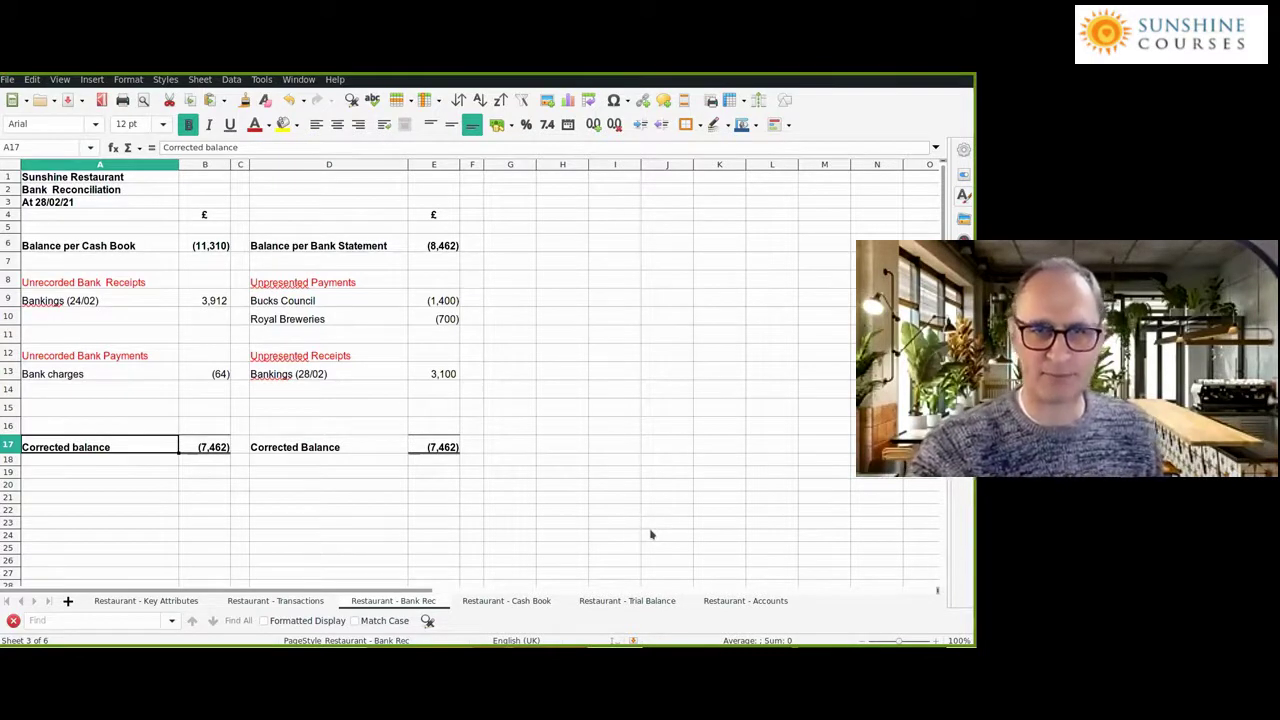
# - Check the Bank Statement's brought and carried forward balances against the balance per bank statement on the Bank Rec sheet
pyautogui.click(310, 600)
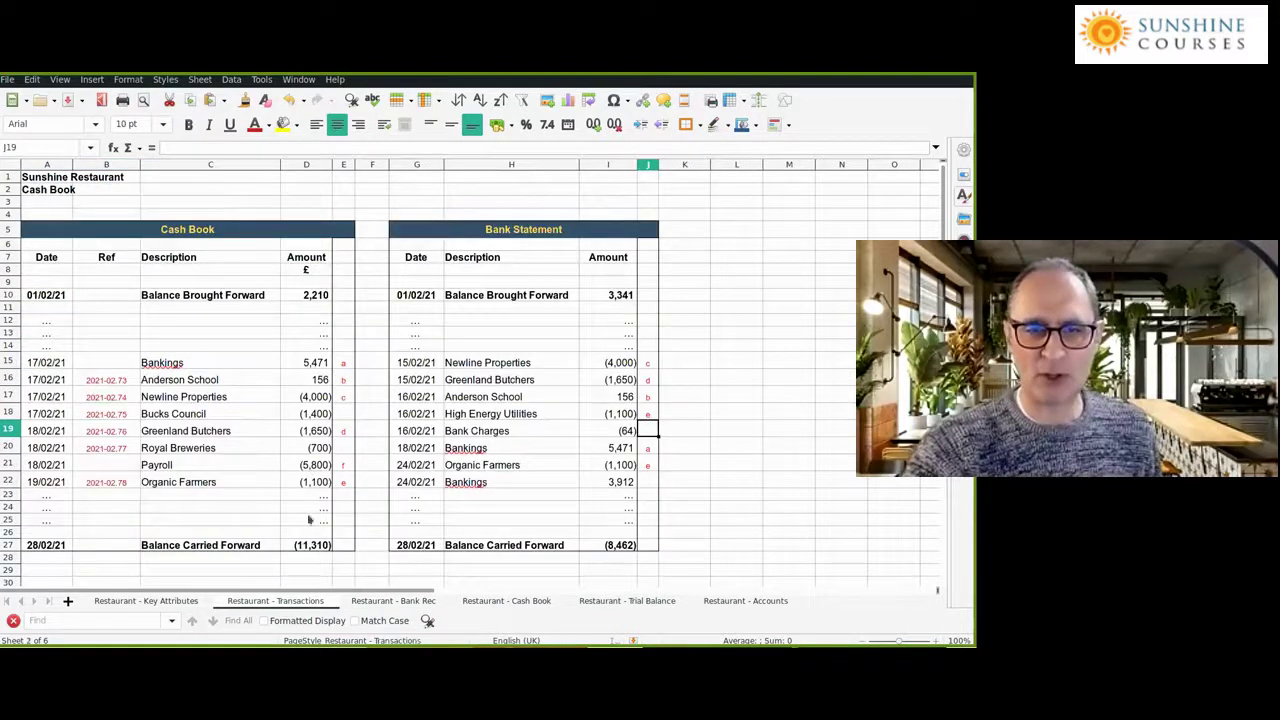
pyautogui.click(608, 296)
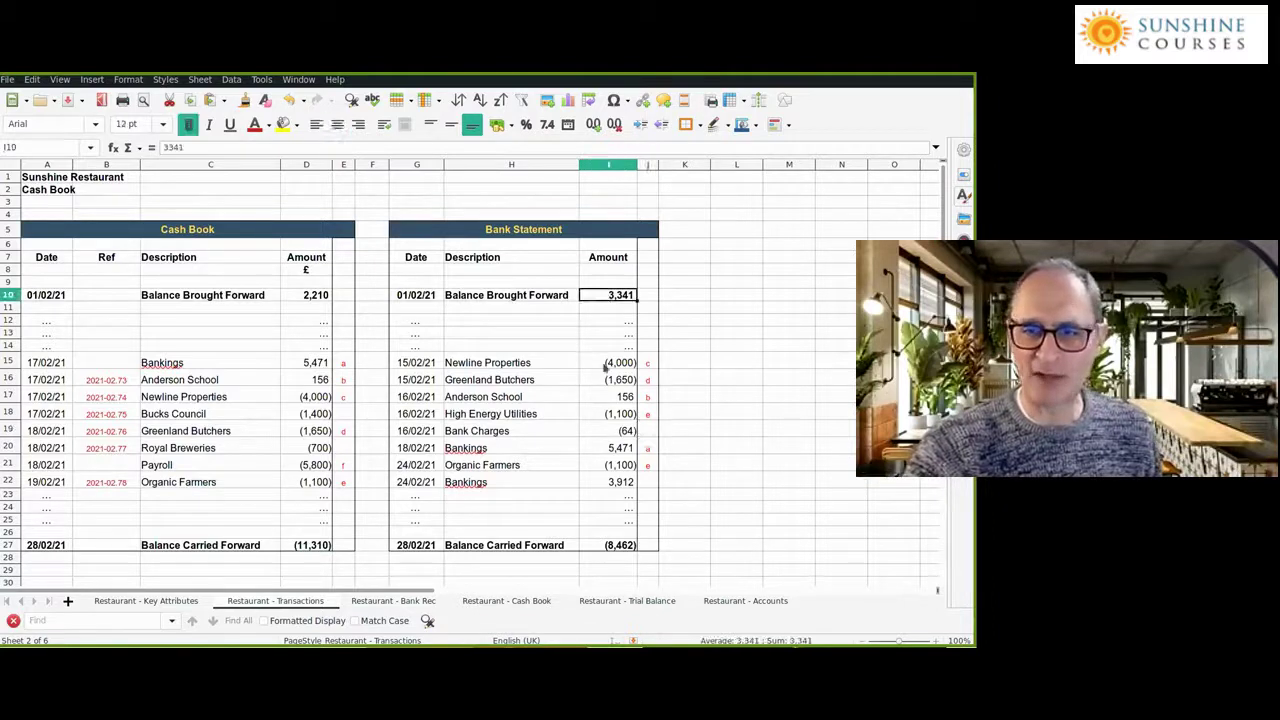
pyautogui.click(605, 545)
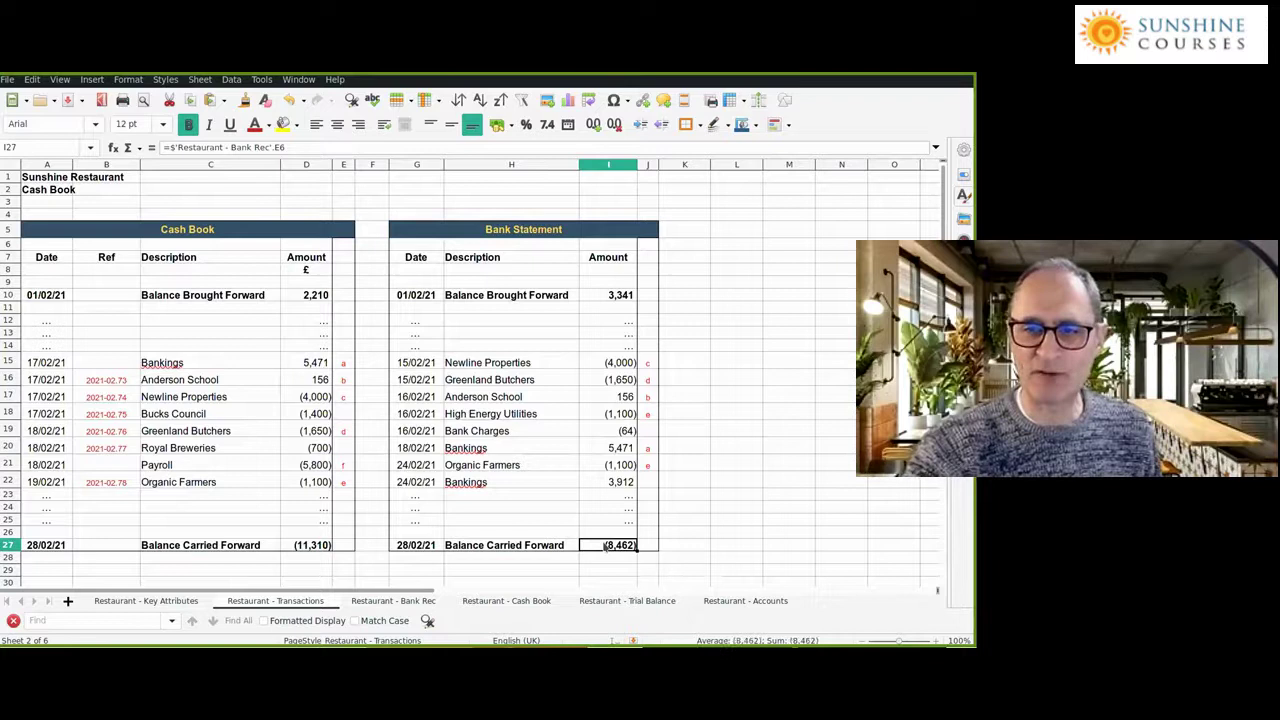
pyautogui.click(365, 602)
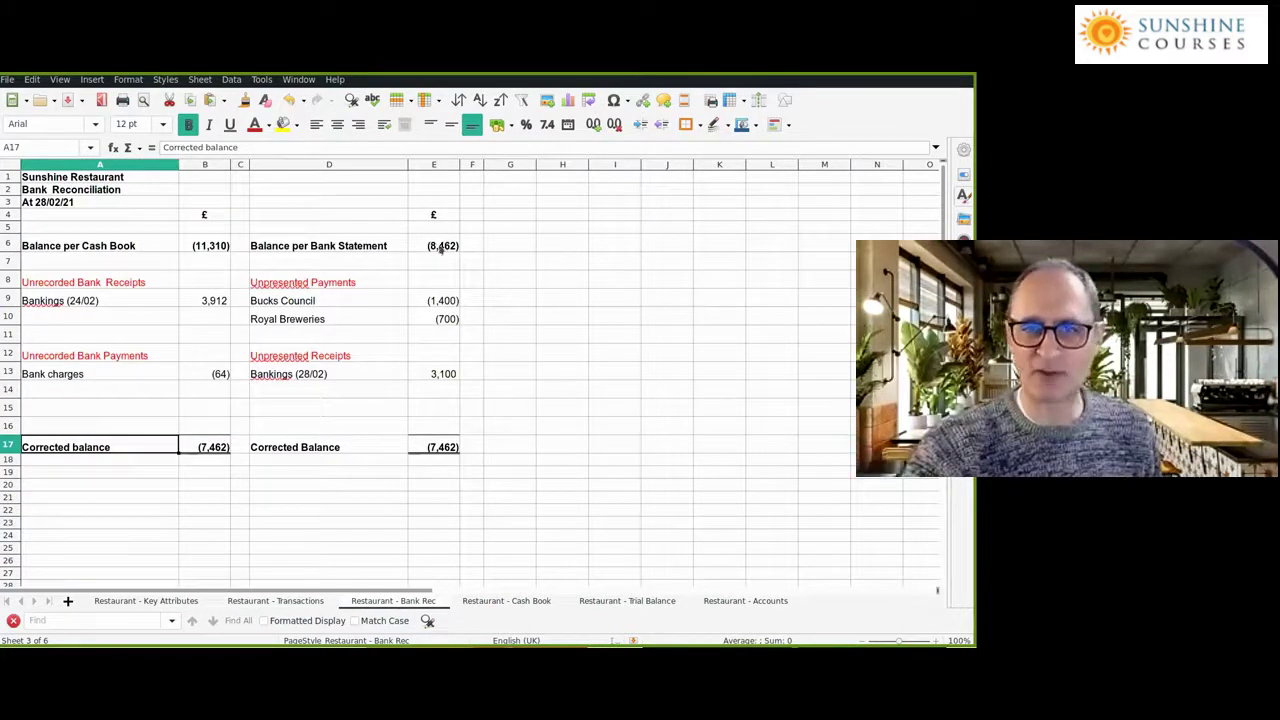
pyautogui.click(444, 245)
# - Compare the Cash Book's balance carried forward with the balance per cash book on the Bank Rec sheet
pyautogui.click(285, 601)
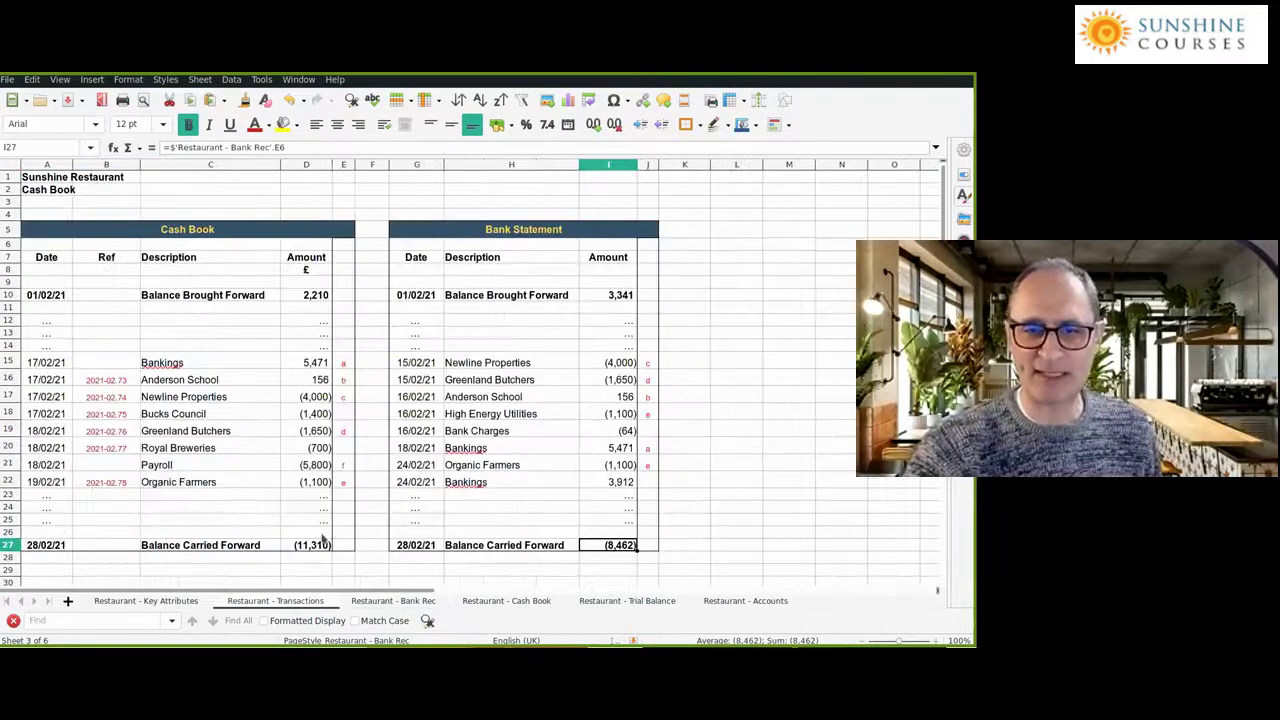
pyautogui.click(312, 545)
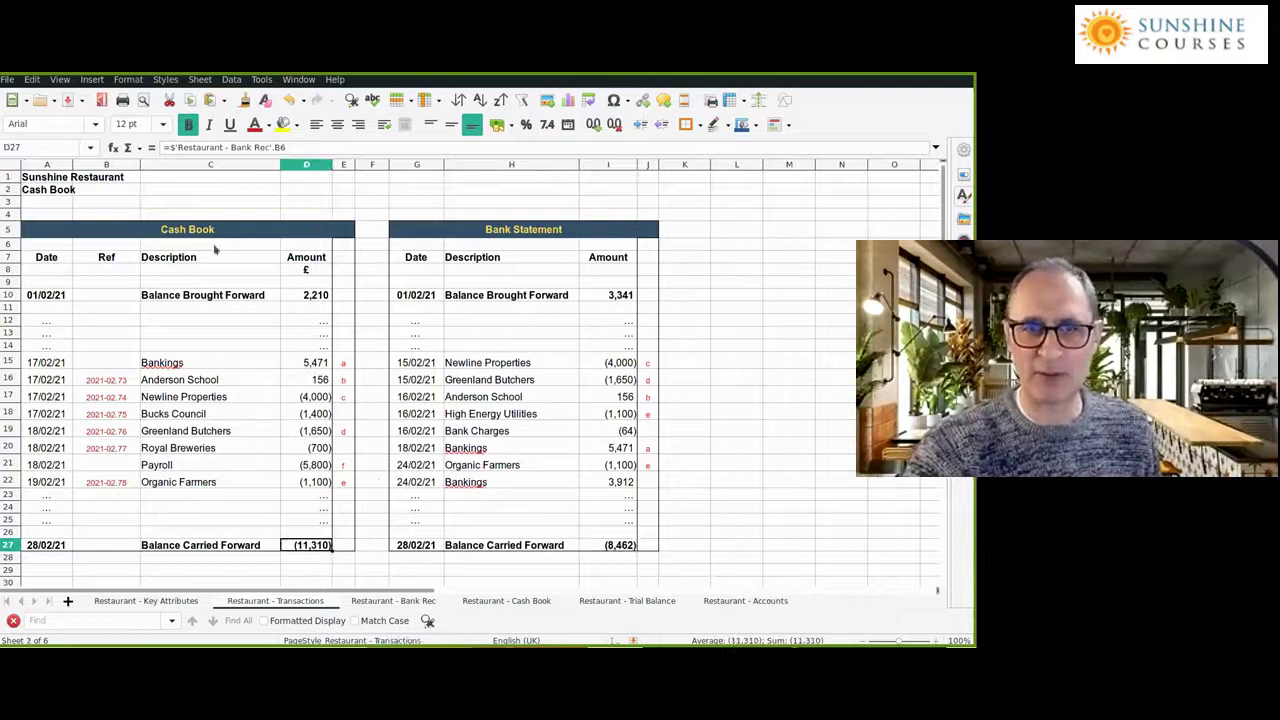
pyautogui.hotkey('ctrl', 'pagedown')
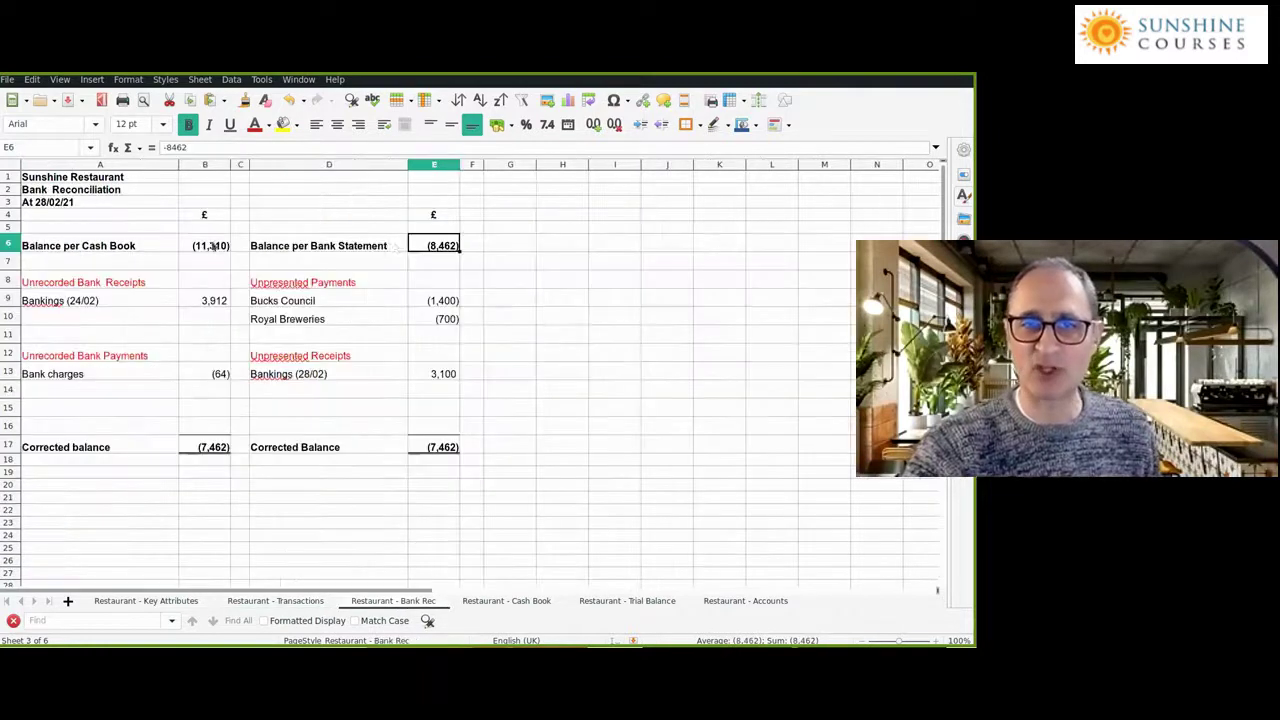
pyautogui.press('Left')
pyautogui.press('Left')
pyautogui.press('Left')
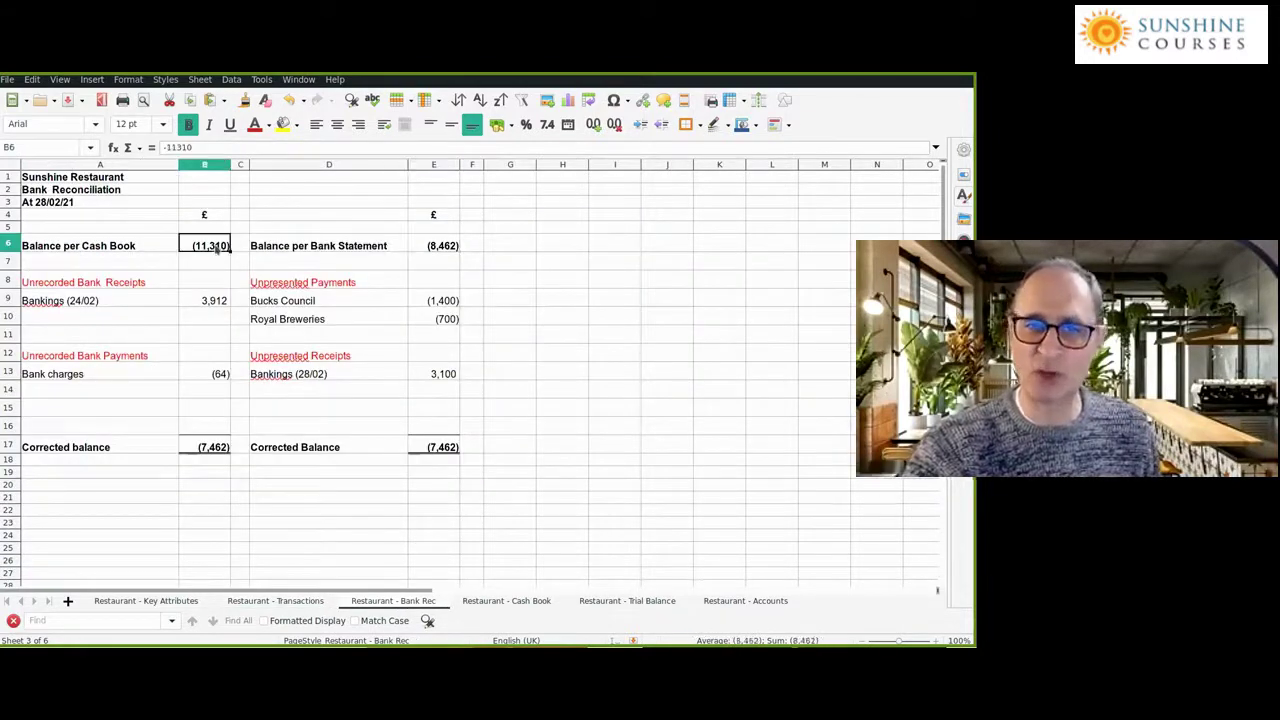
# - Revisit the Transactions sheet and inspect the Bucks Council amount under Unpresented Payments on the Bank Rec sheet
pyautogui.click(307, 600)
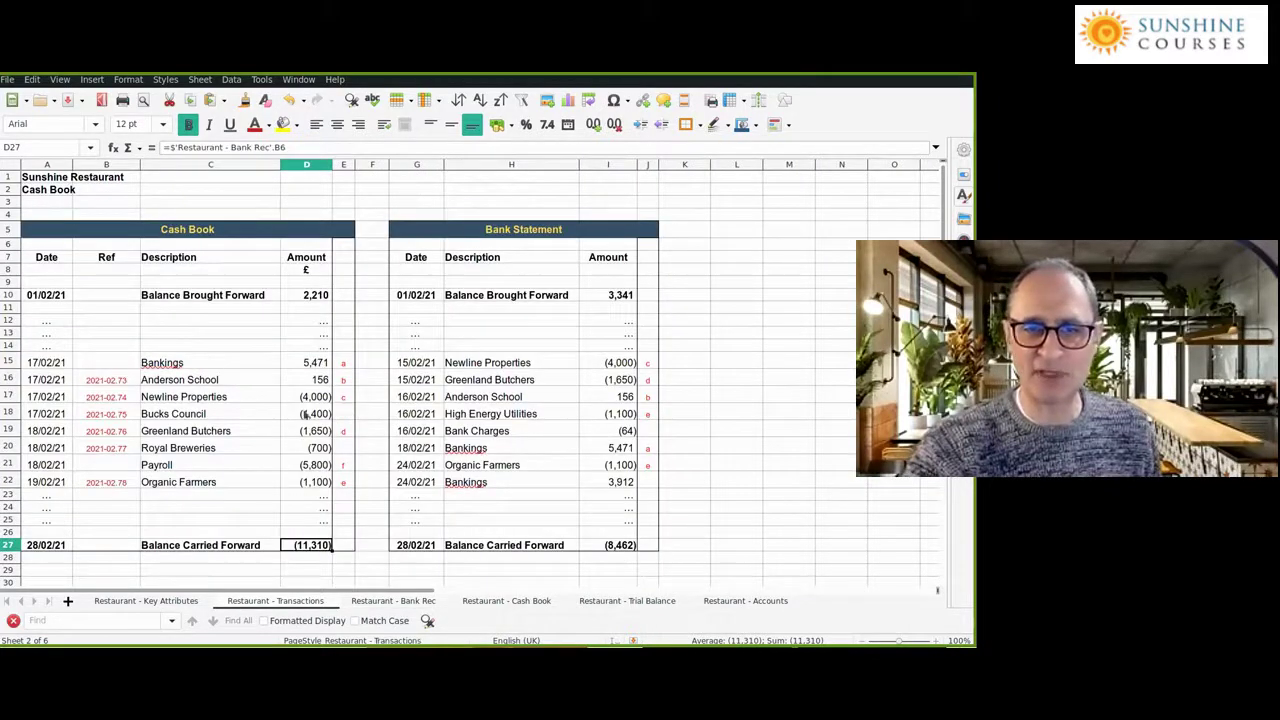
pyautogui.click(403, 601)
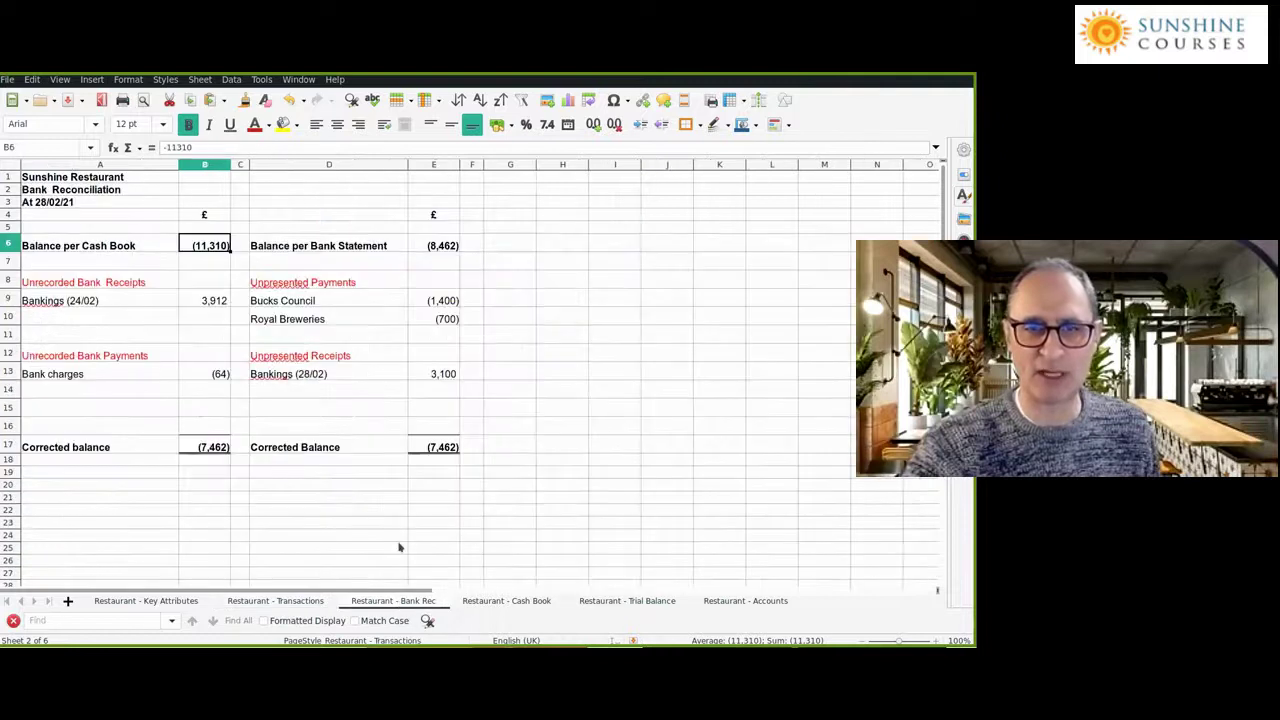
pyautogui.click(318, 302)
pyautogui.click(420, 302)
pyautogui.click(384, 302)
pyautogui.click(416, 302)
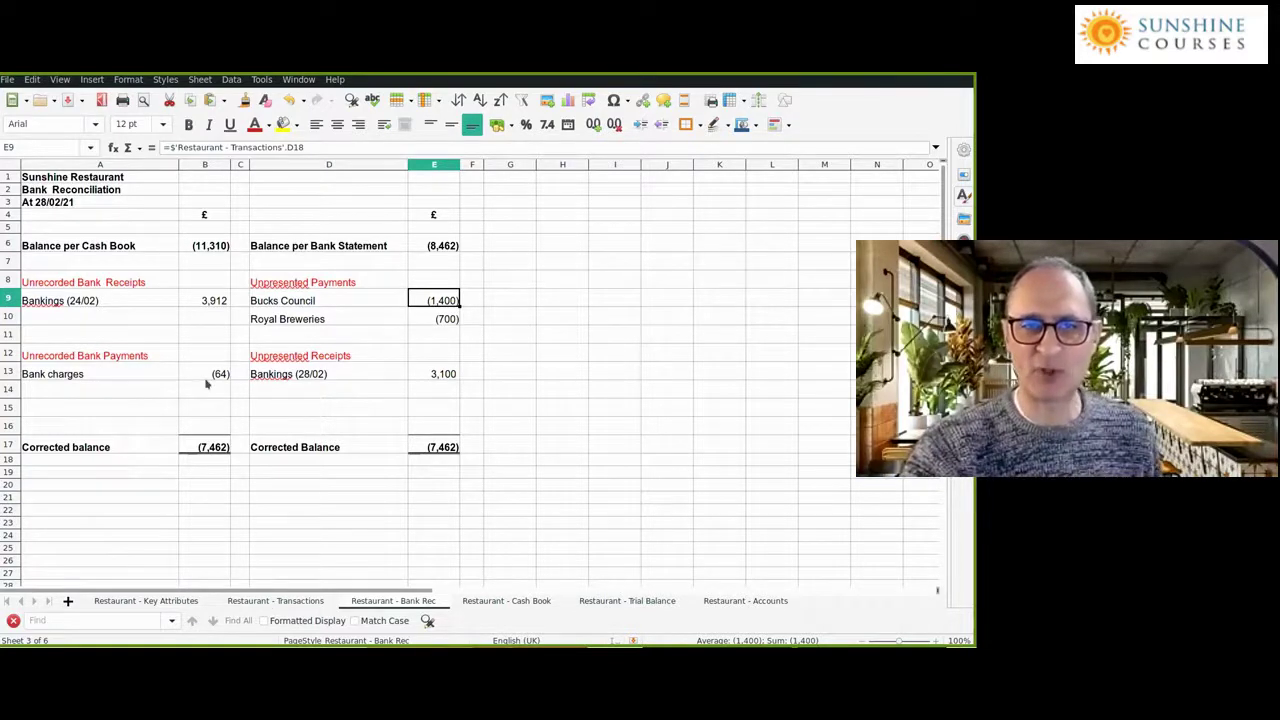
# - Review the row 16 entries of the Cash Book and Bank Statement on the Transactions sheet, and return to Bank Rec
pyautogui.hotkey('ctrl', 'pageup')
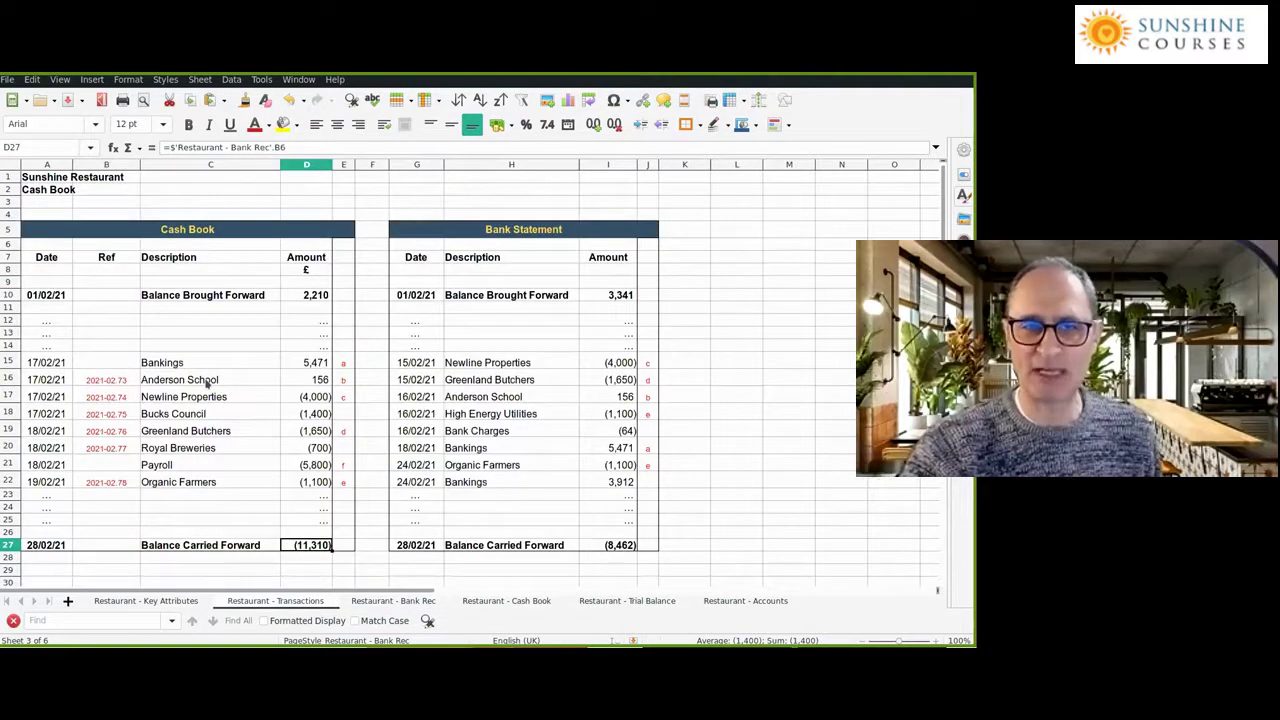
pyautogui.click(207, 383)
pyautogui.click(511, 381)
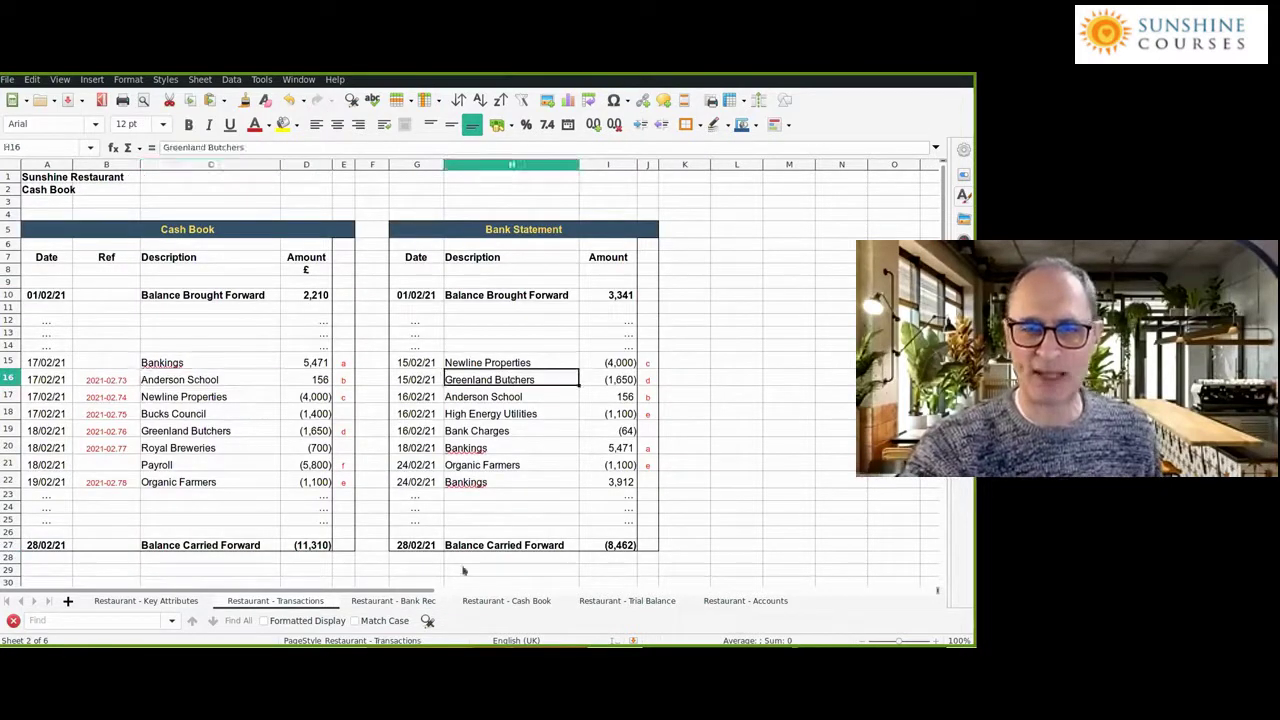
pyautogui.click(394, 604)
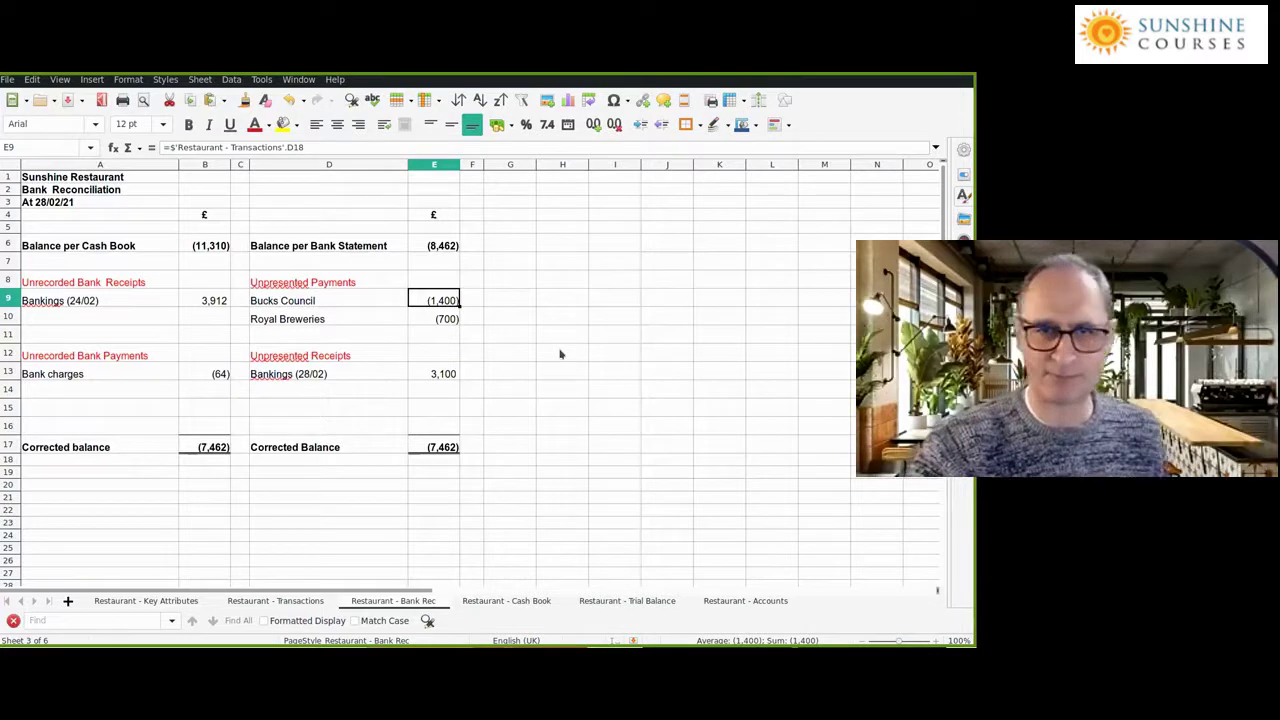
# - Check the Royal Breweries entry under Unpresented Payments against the Transactions sheet, and return to Bank Rec
pyautogui.click(323, 319)
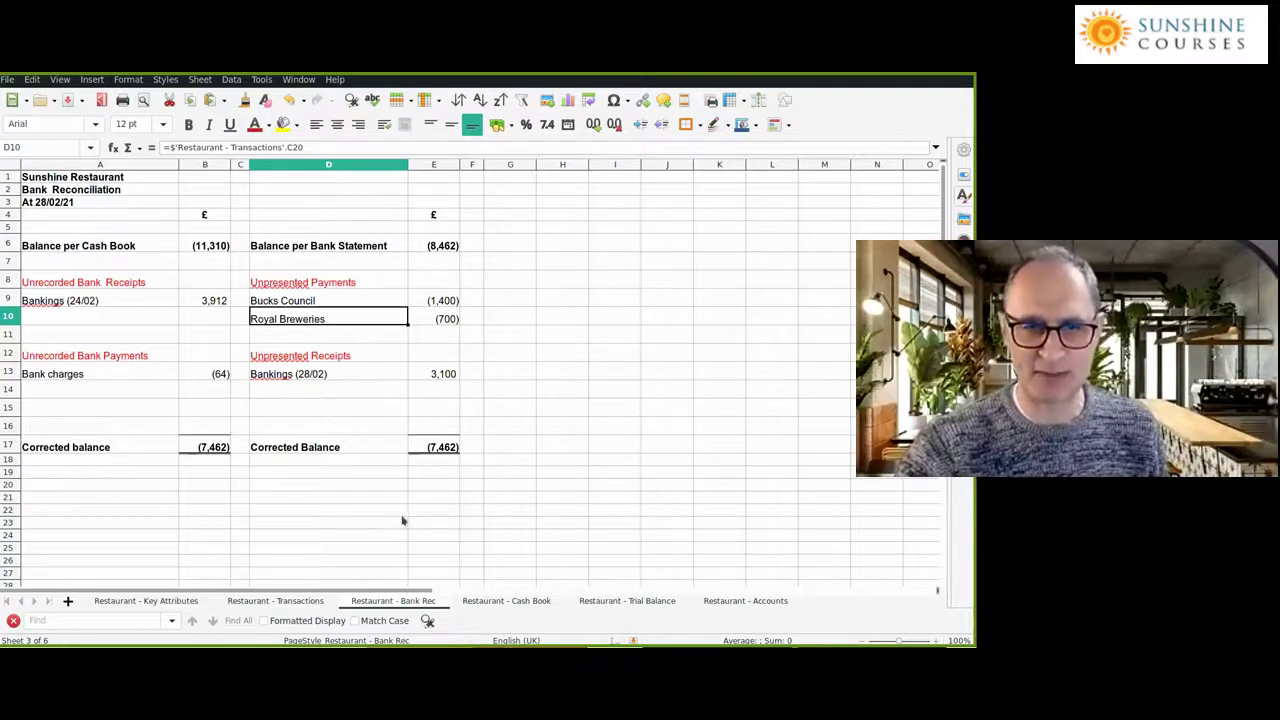
pyautogui.click(275, 600)
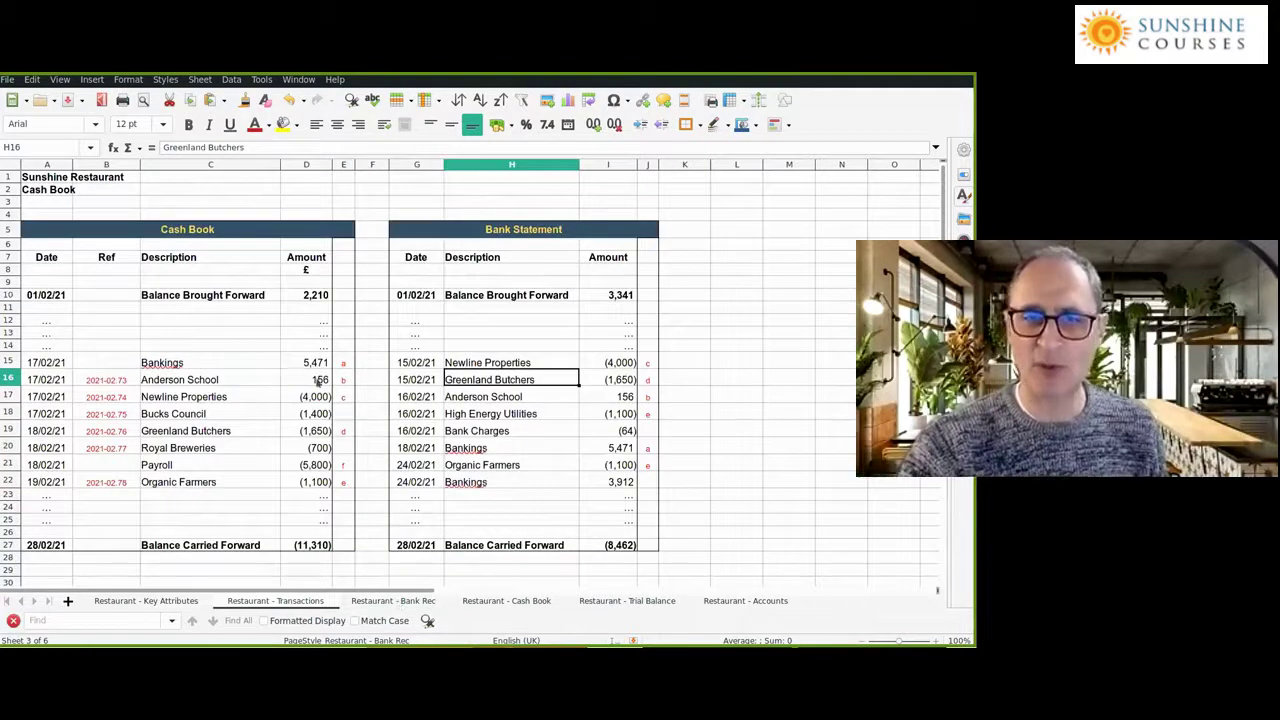
pyautogui.hotkey('ctrl', 'pagedown')
pyautogui.press('Right')
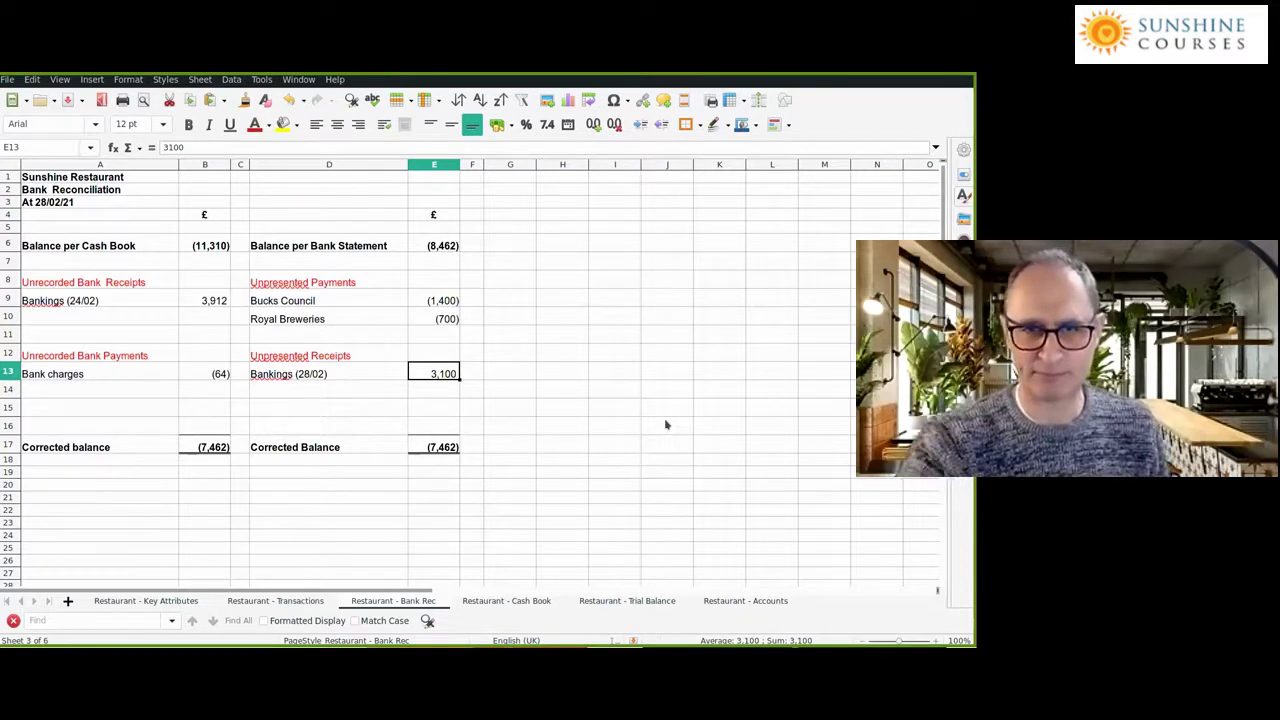
# - Compare the Bankings (24/02) amount under Unrecorded Bank Receipts with the Bankings (28/02) entry under Unpresented Receipts
pyautogui.click(195, 300)
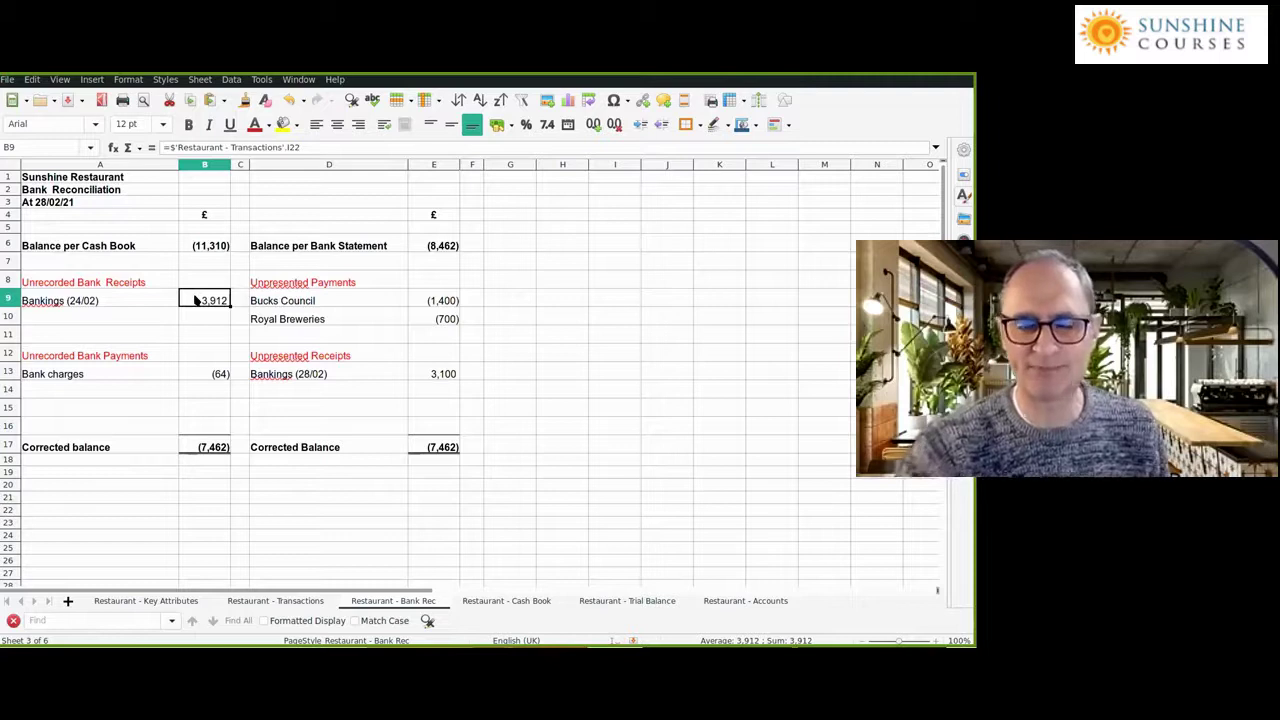
pyautogui.click(270, 376)
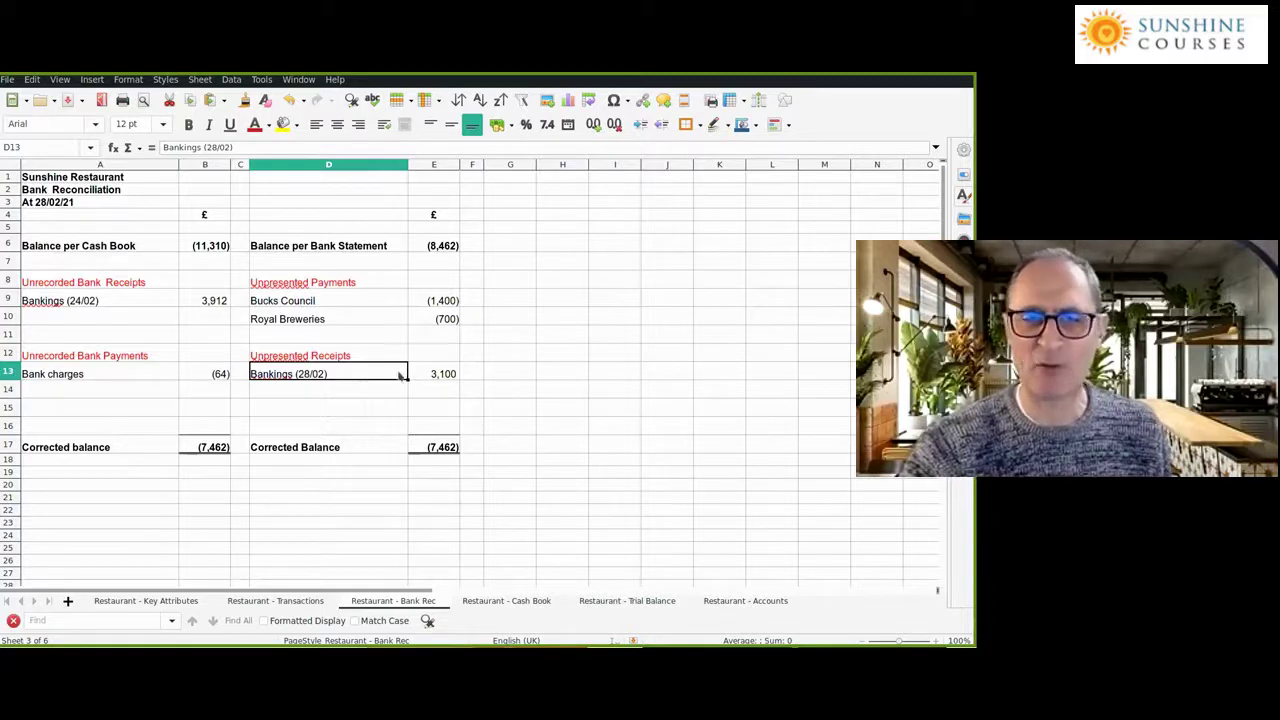
pyautogui.click(415, 375)
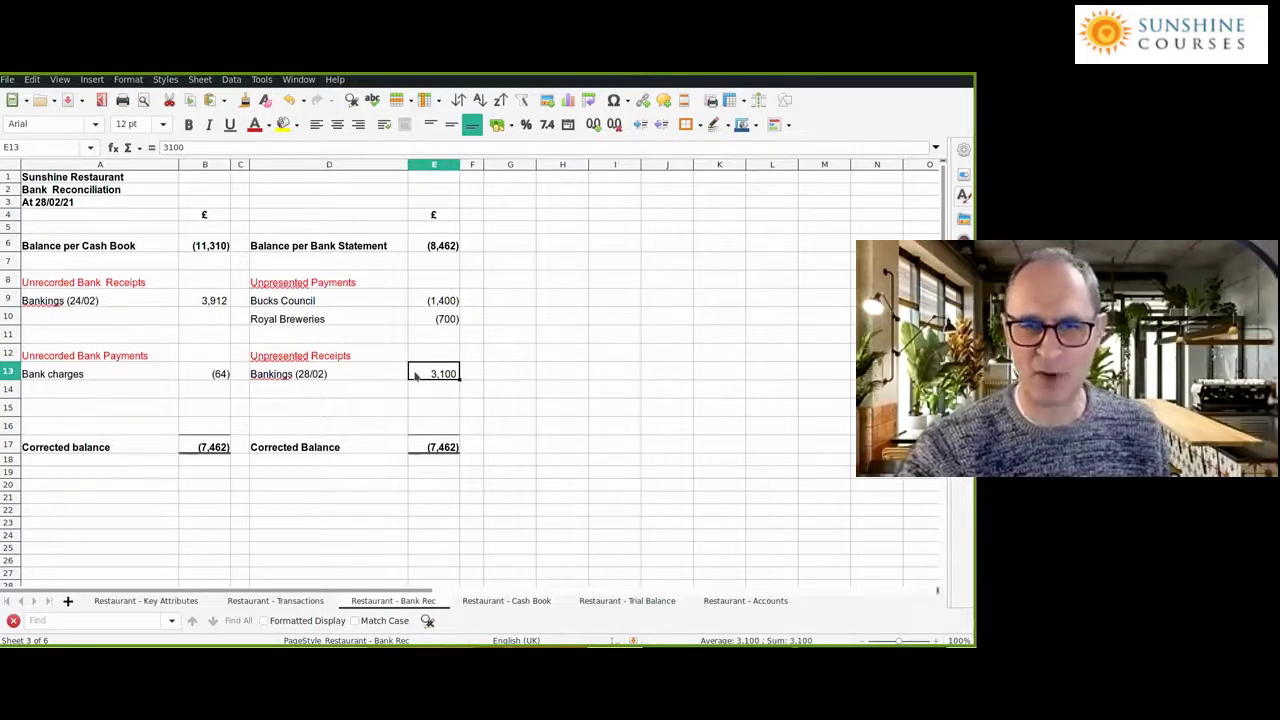
pyautogui.click(376, 249)
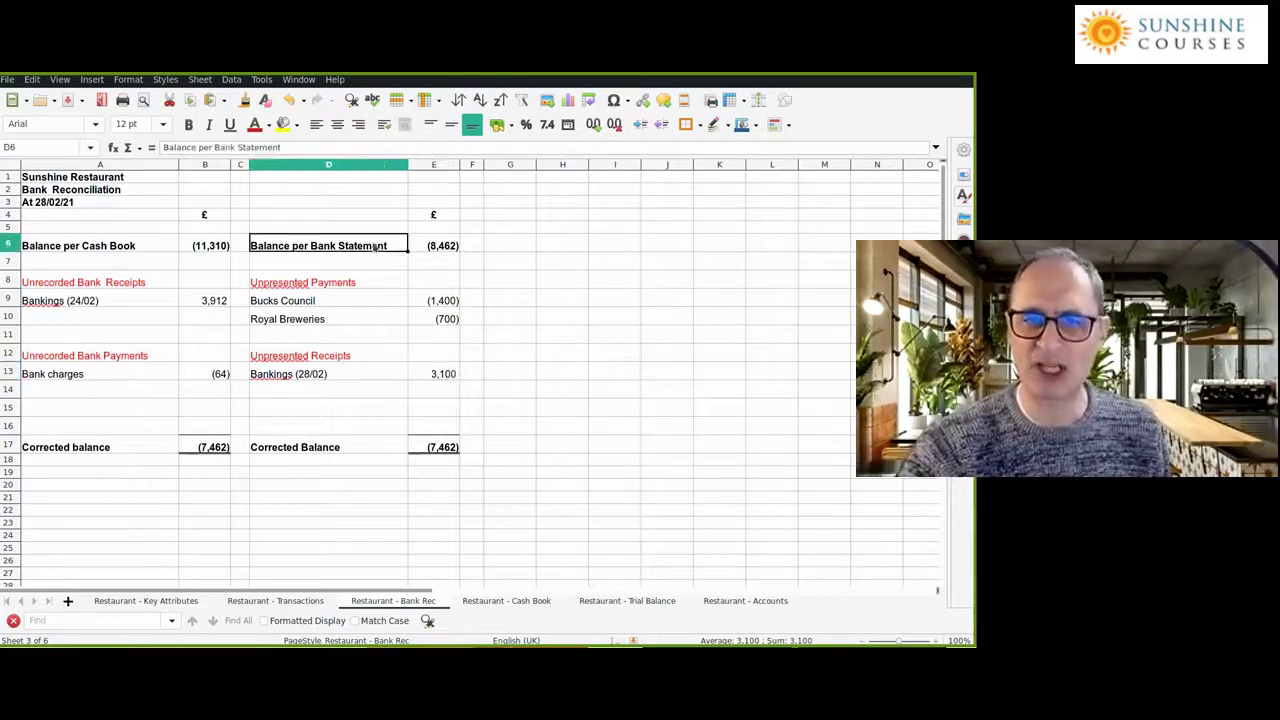
pyautogui.click(345, 373)
pyautogui.click(420, 375)
pyautogui.click(342, 374)
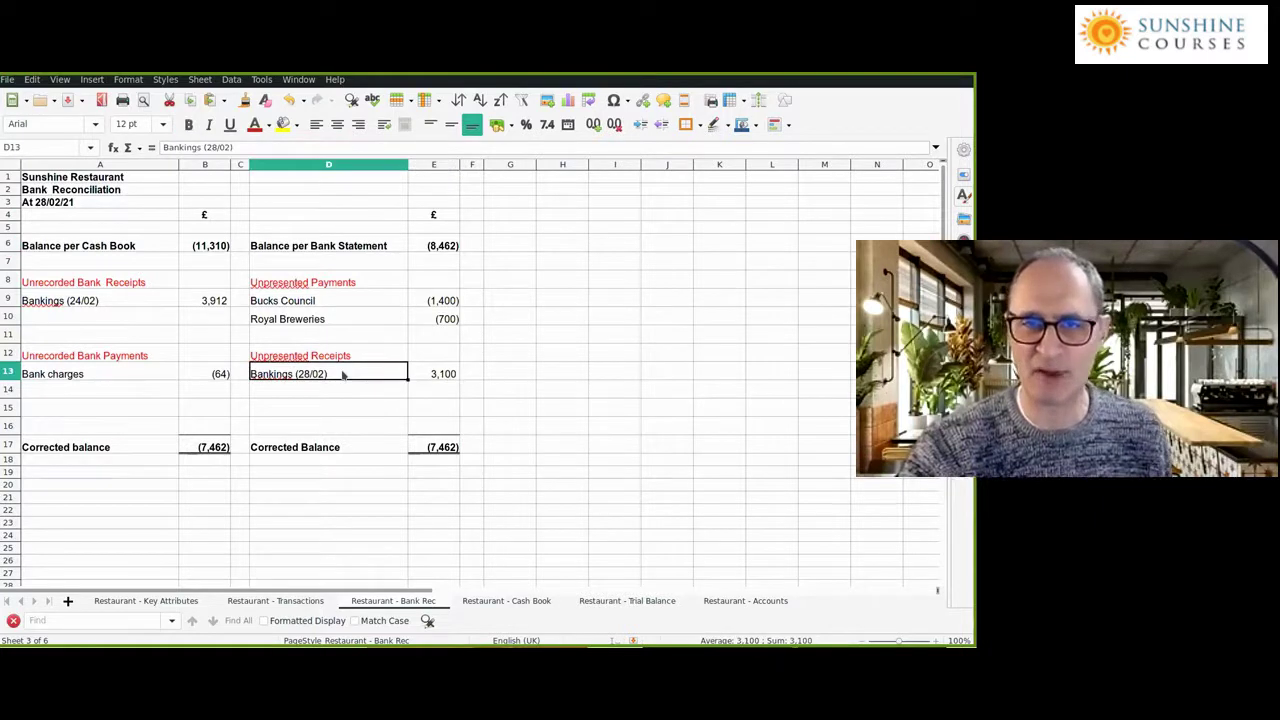
pyautogui.click(416, 373)
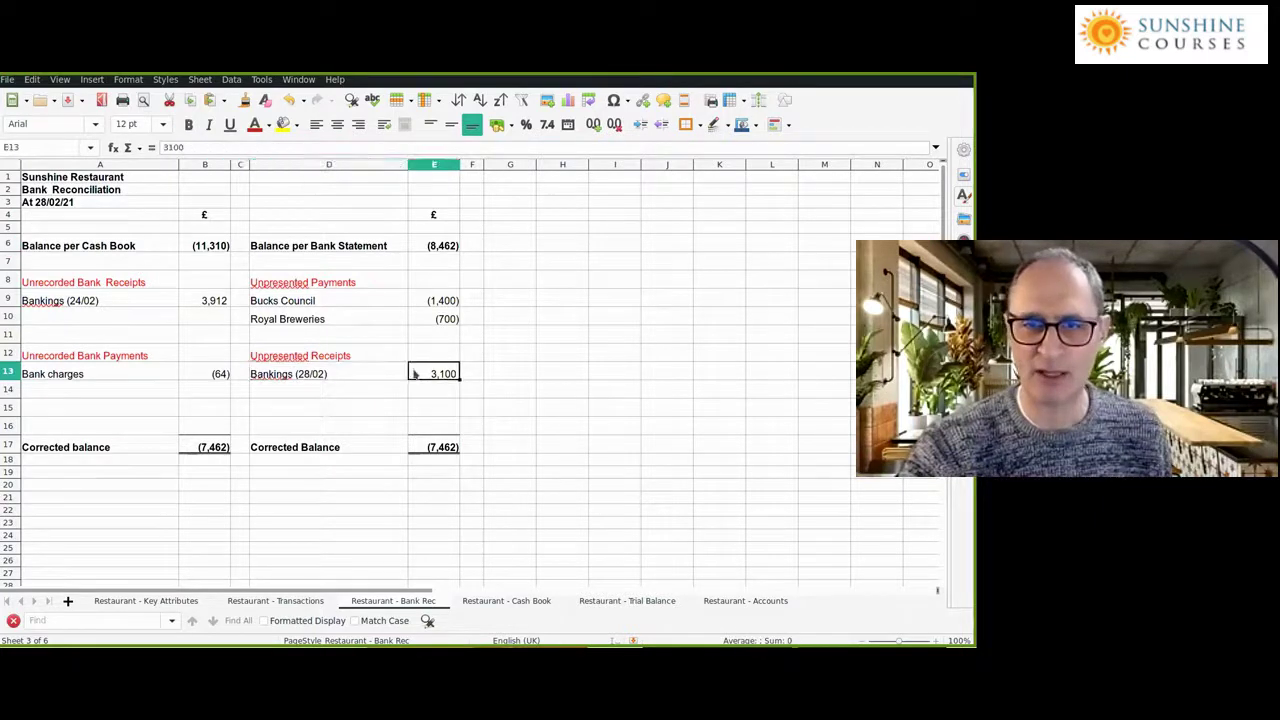
# - Inspect the Bankings (24/02) and Bank charges adjustments on the cash book side of the reconciliation
pyautogui.click(143, 300)
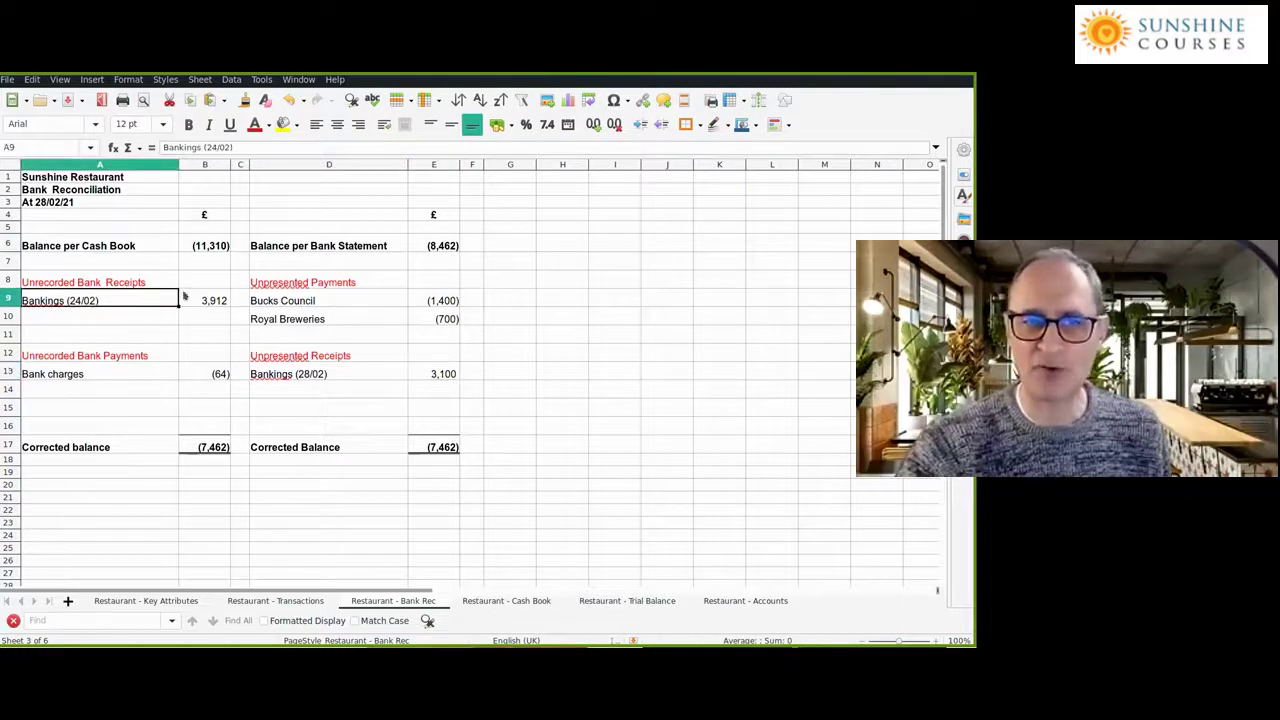
pyautogui.click(203, 300)
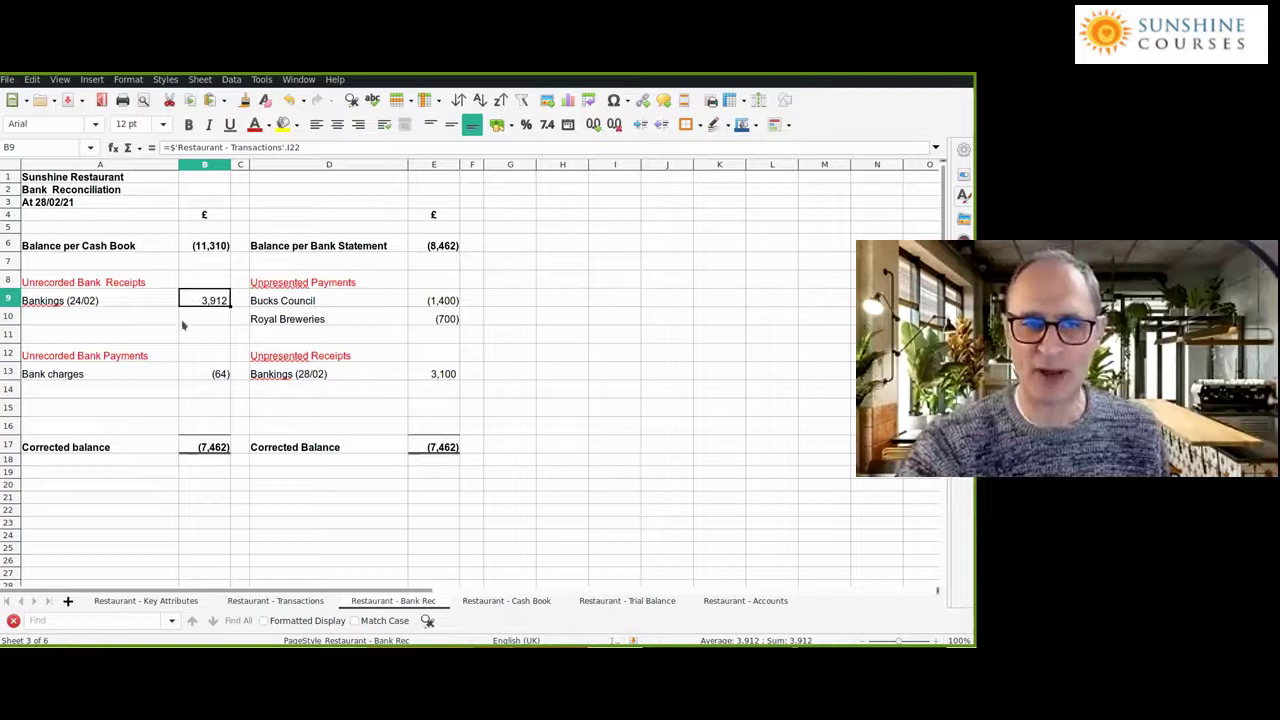
pyautogui.click(192, 374)
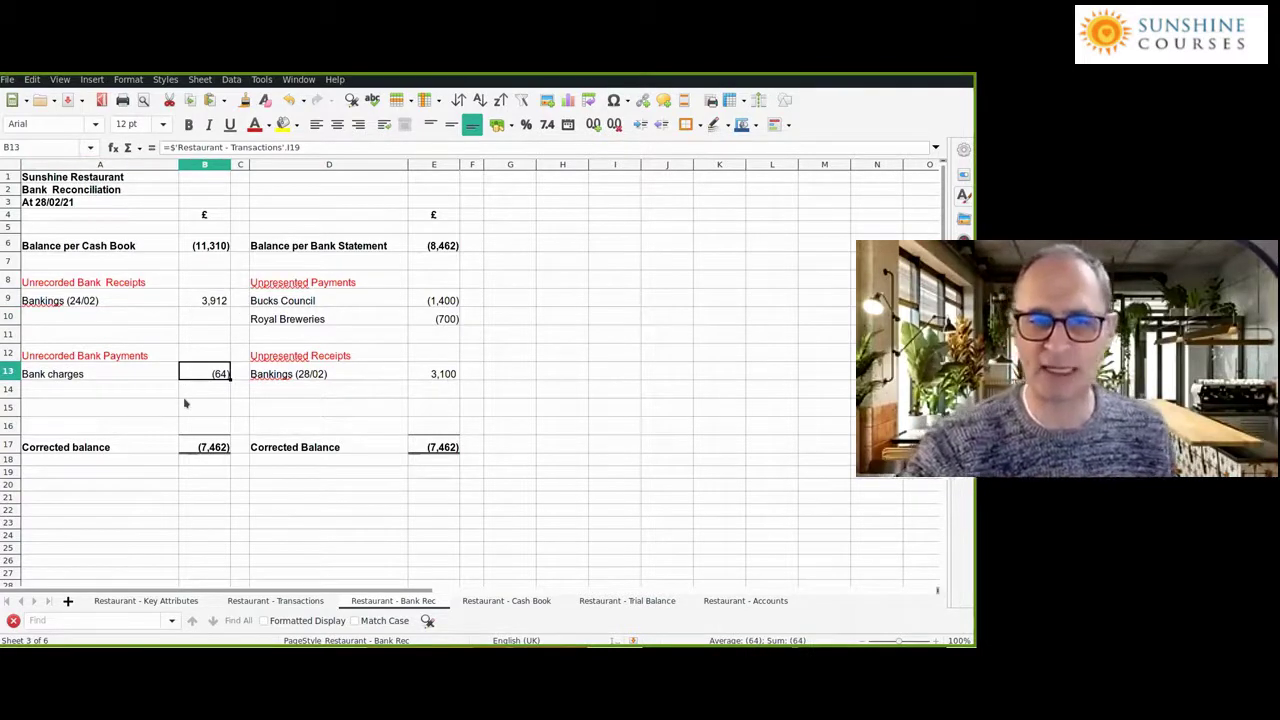
# - Trace the cash book side from Balance per Cash Book through the bank charges to its corrected balance
pyautogui.click(207, 251)
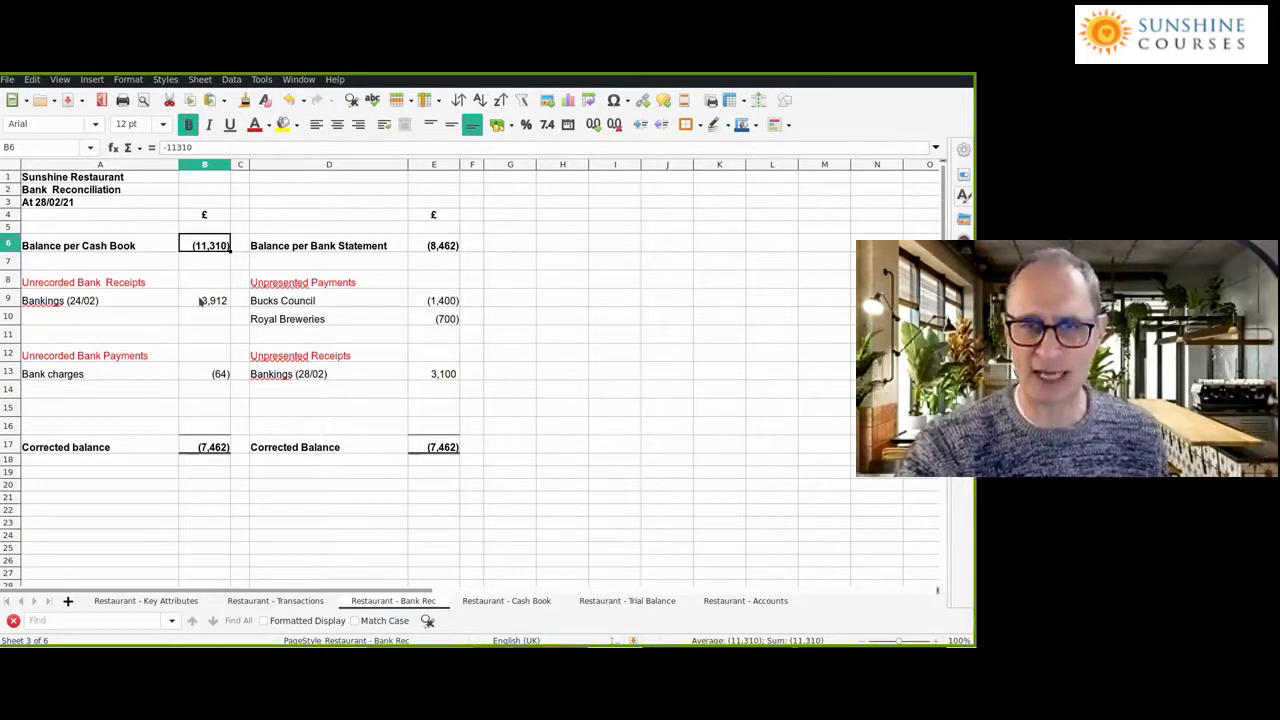
pyautogui.click(201, 374)
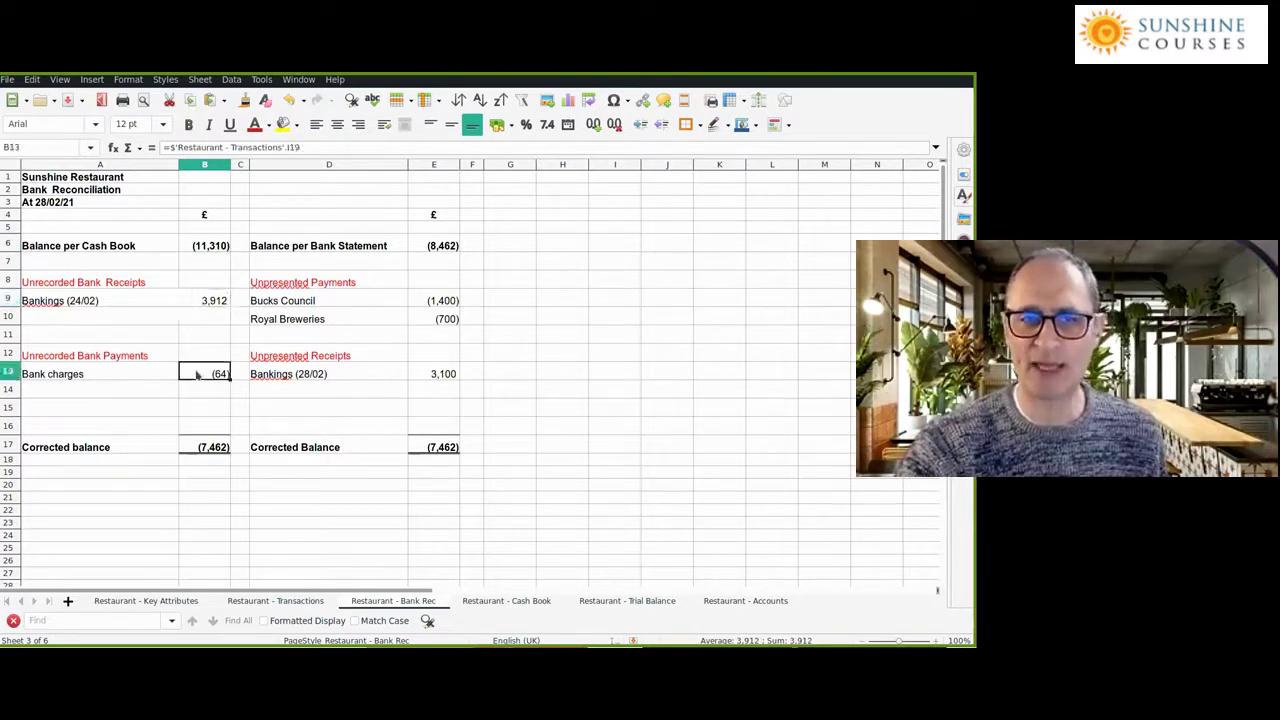
pyautogui.click(204, 448)
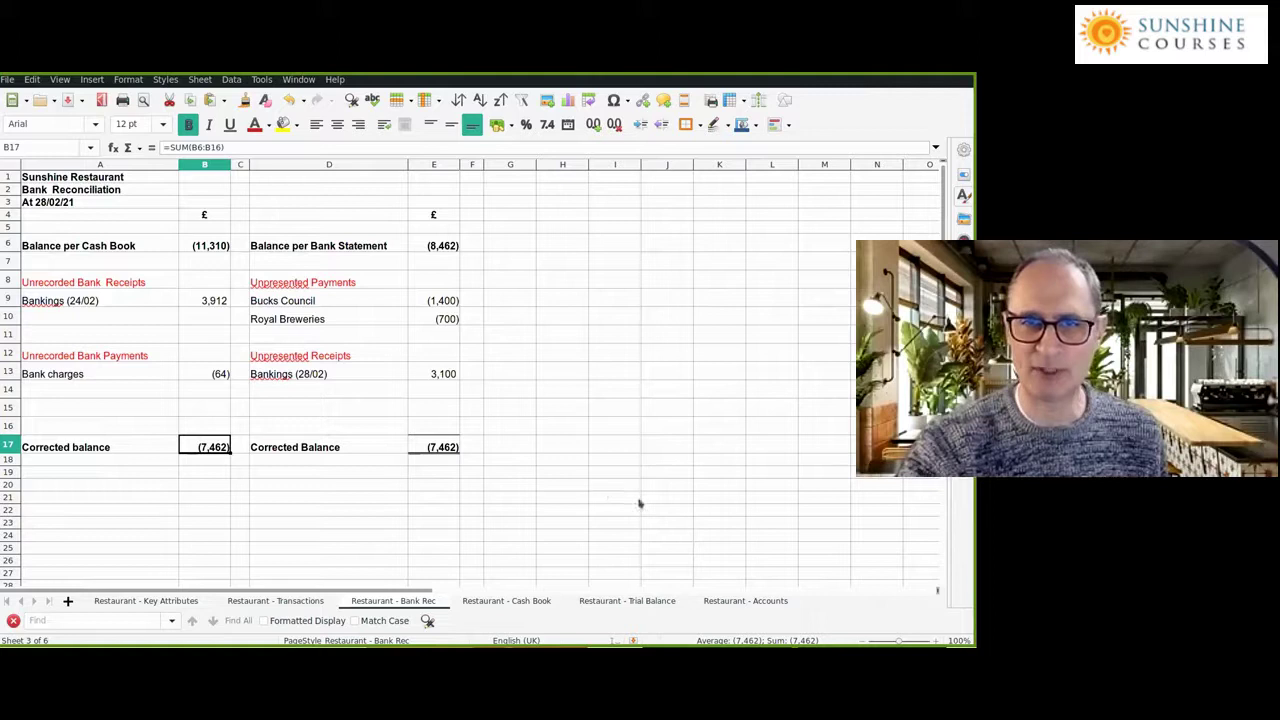
# - Trace the bank statement side from its opening balance through the unpresented payments and receipts to its corrected balance
pyautogui.click(445, 248)
pyautogui.click(436, 305)
pyautogui.click(437, 333)
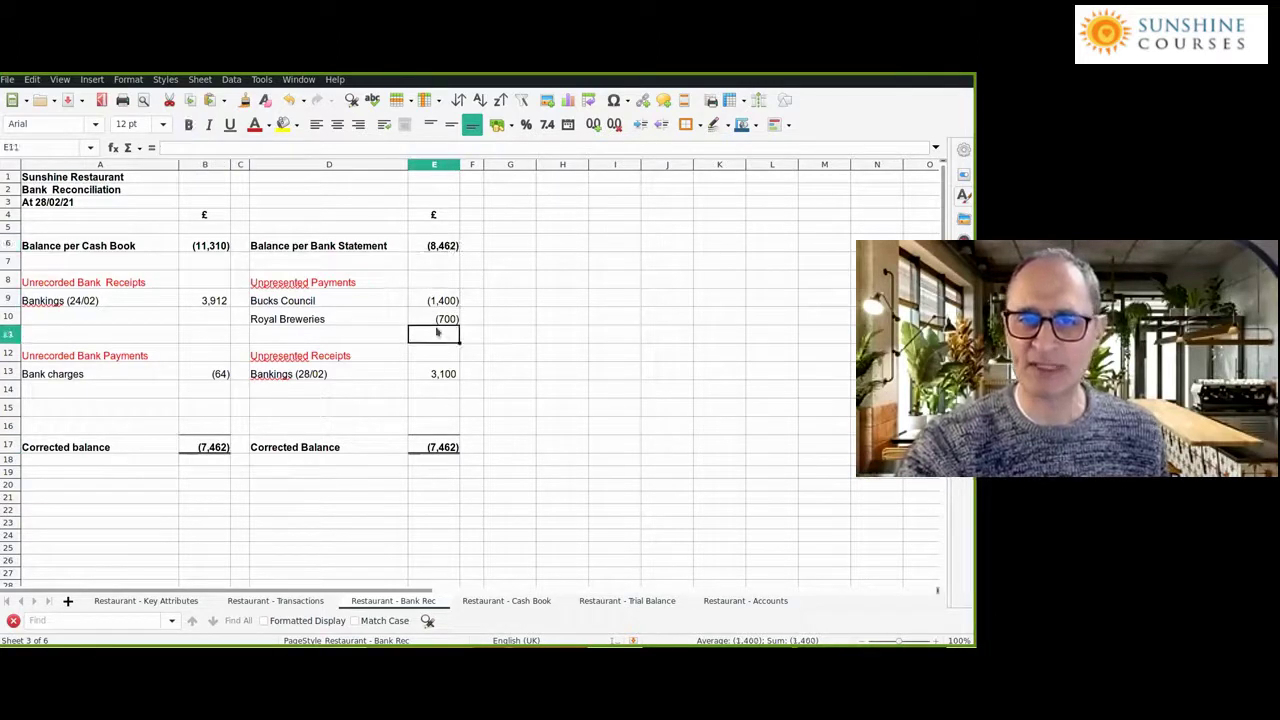
pyautogui.click(439, 375)
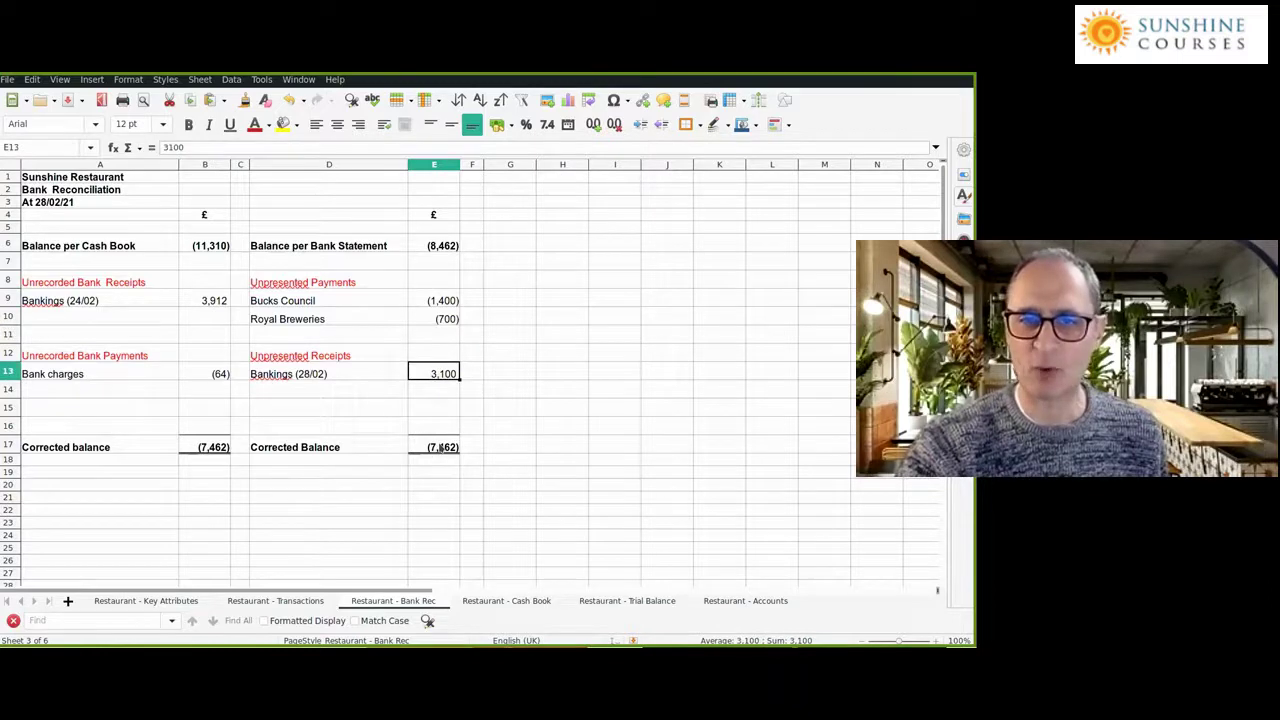
pyautogui.click(441, 447)
# - Compare the corrected balances of the cash book and bank statement sides in row 17
pyautogui.click(212, 448)
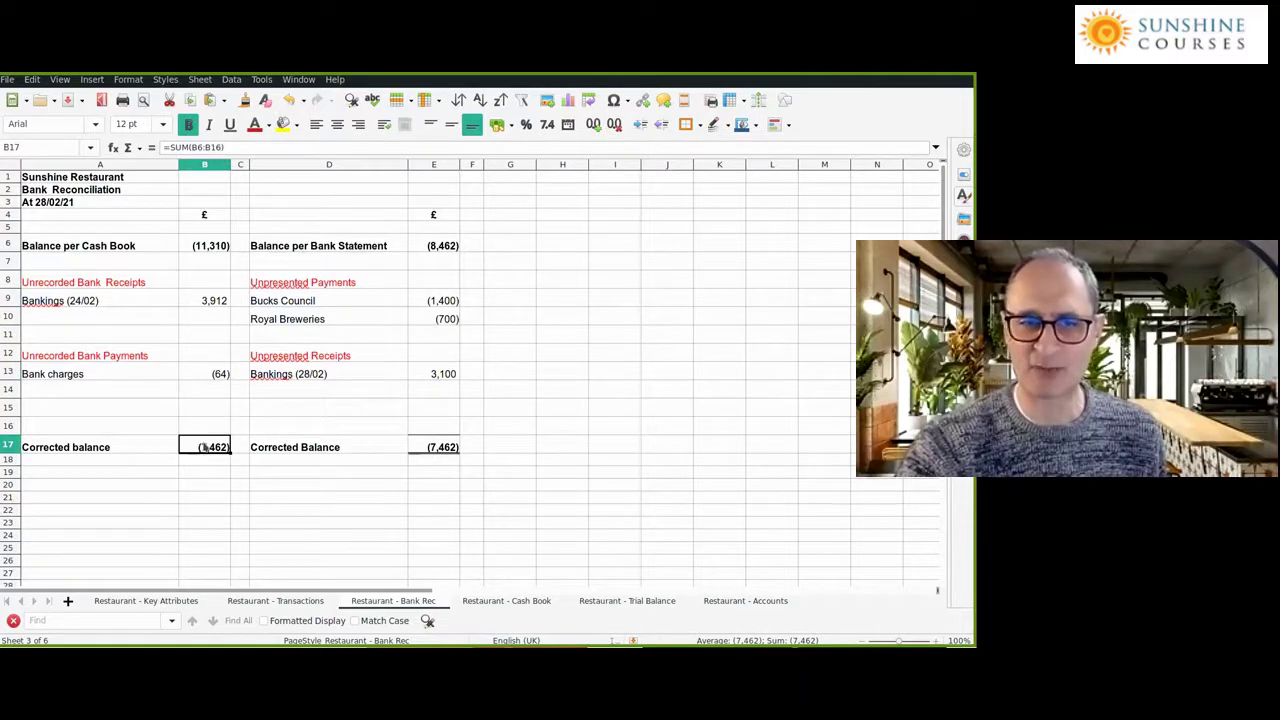
pyautogui.click(437, 448)
pyautogui.click(206, 452)
pyautogui.click(431, 452)
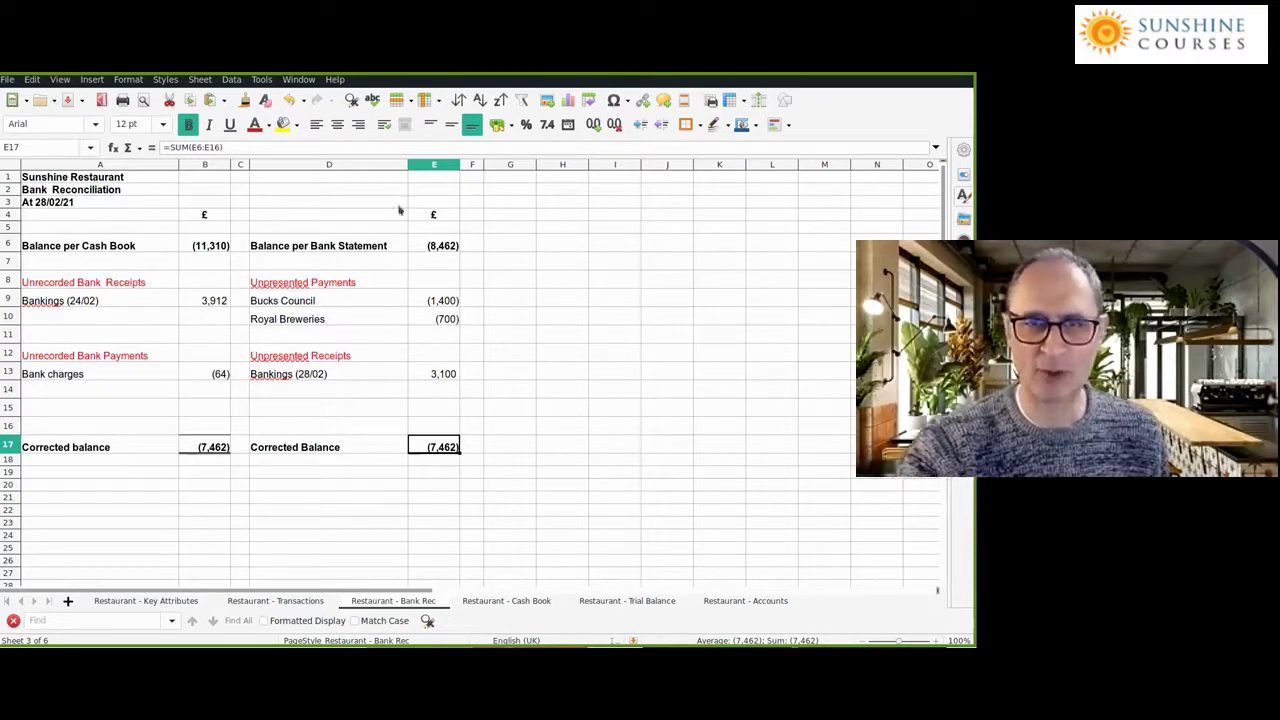
# - Revisit the Transactions sheet briefly and open the Restaurant - Cash Book sheet
pyautogui.hotkey('ctrl', 'pageup')
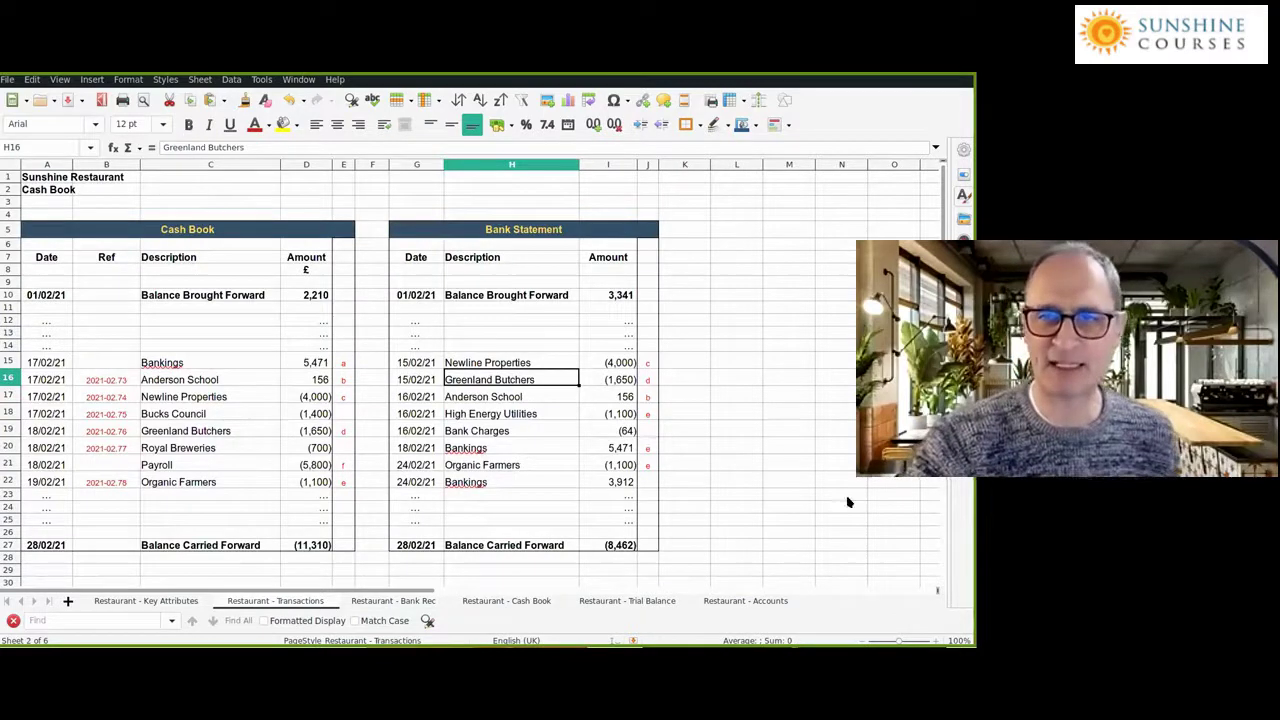
pyautogui.hotkey('ctrl', 'pagedown')
pyautogui.hotkey('ctrl', 'pagedown')
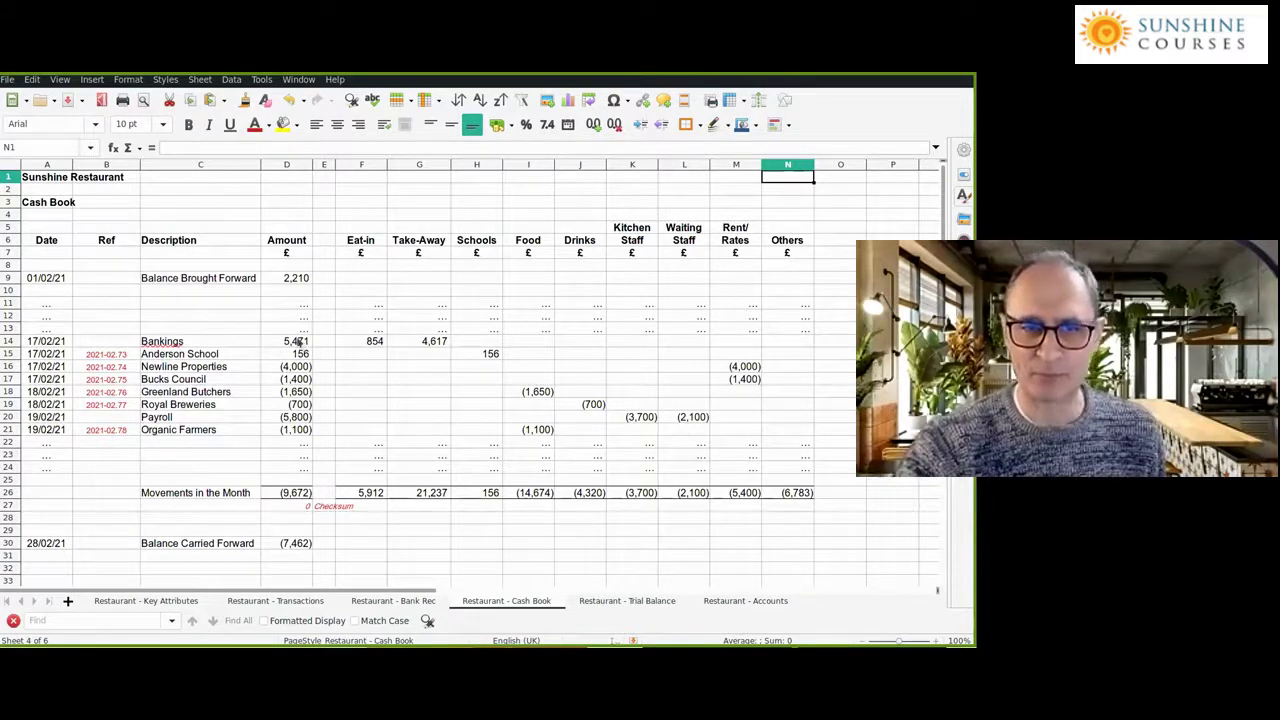
# - Review the Cash Book's income and expense category headings from Eat-in across to Others
pyautogui.click(368, 242)
pyautogui.press('Right')
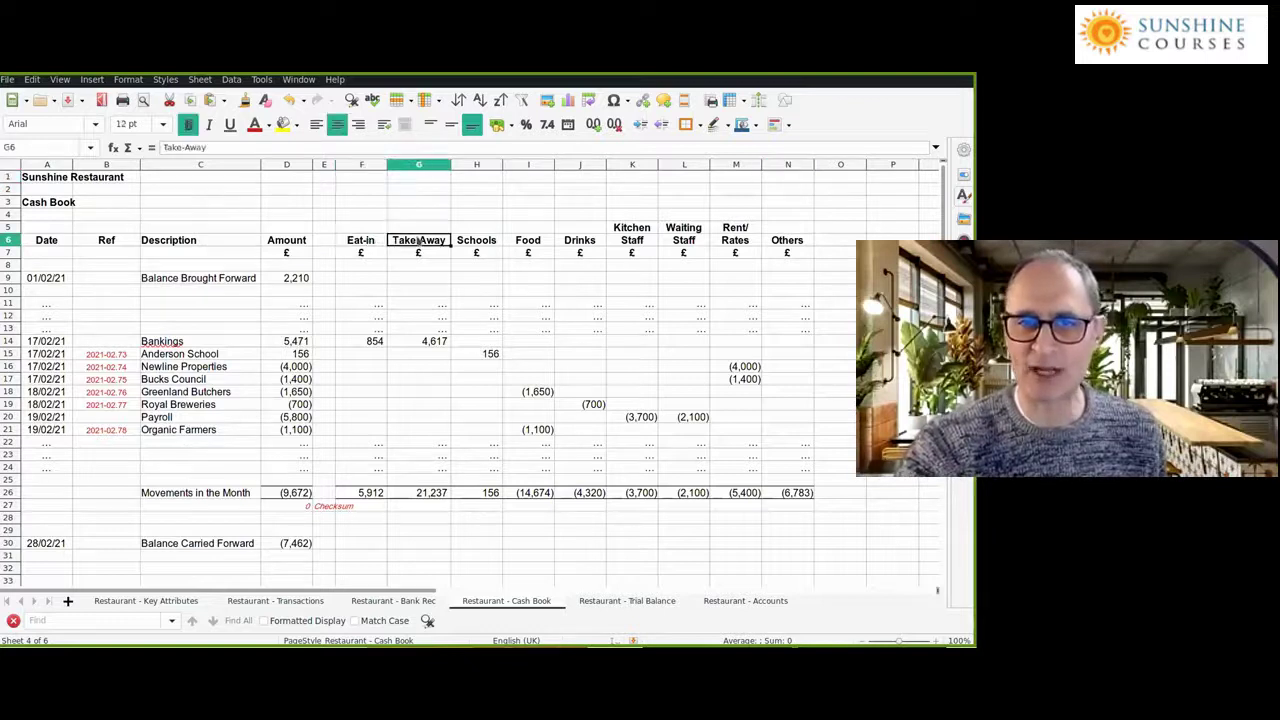
pyautogui.click(375, 242)
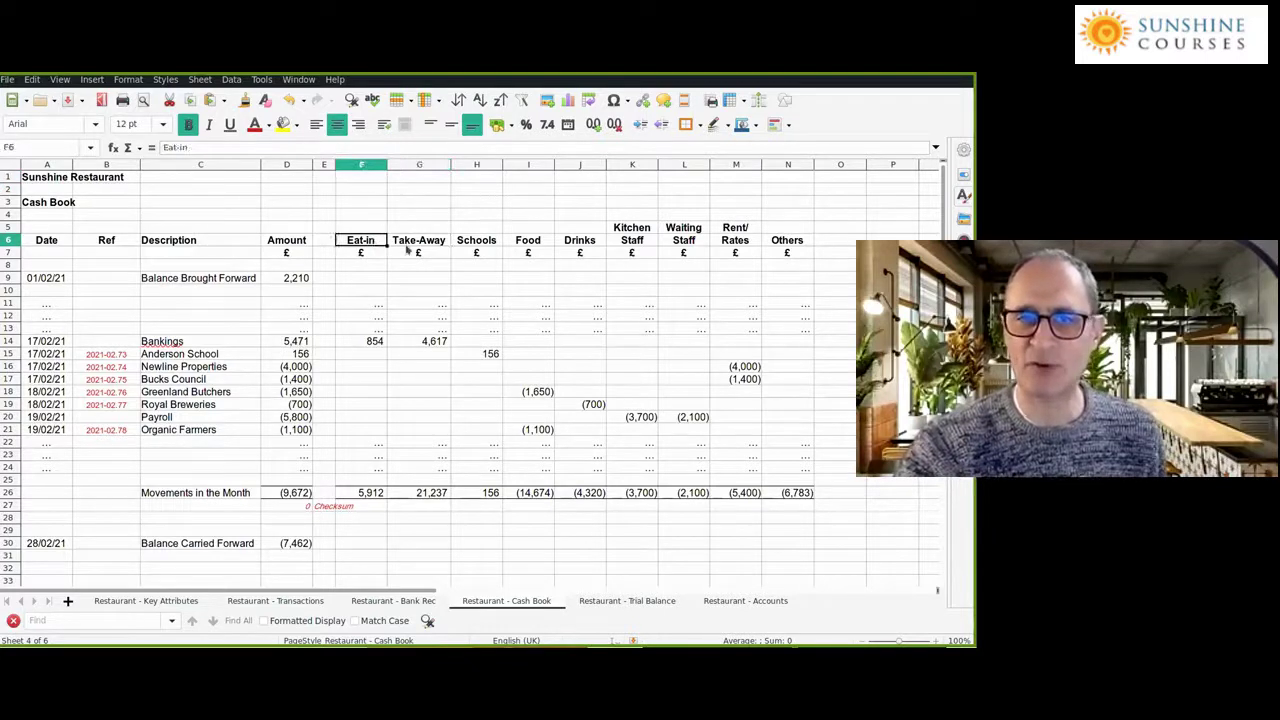
pyautogui.click(412, 246)
pyautogui.click(476, 242)
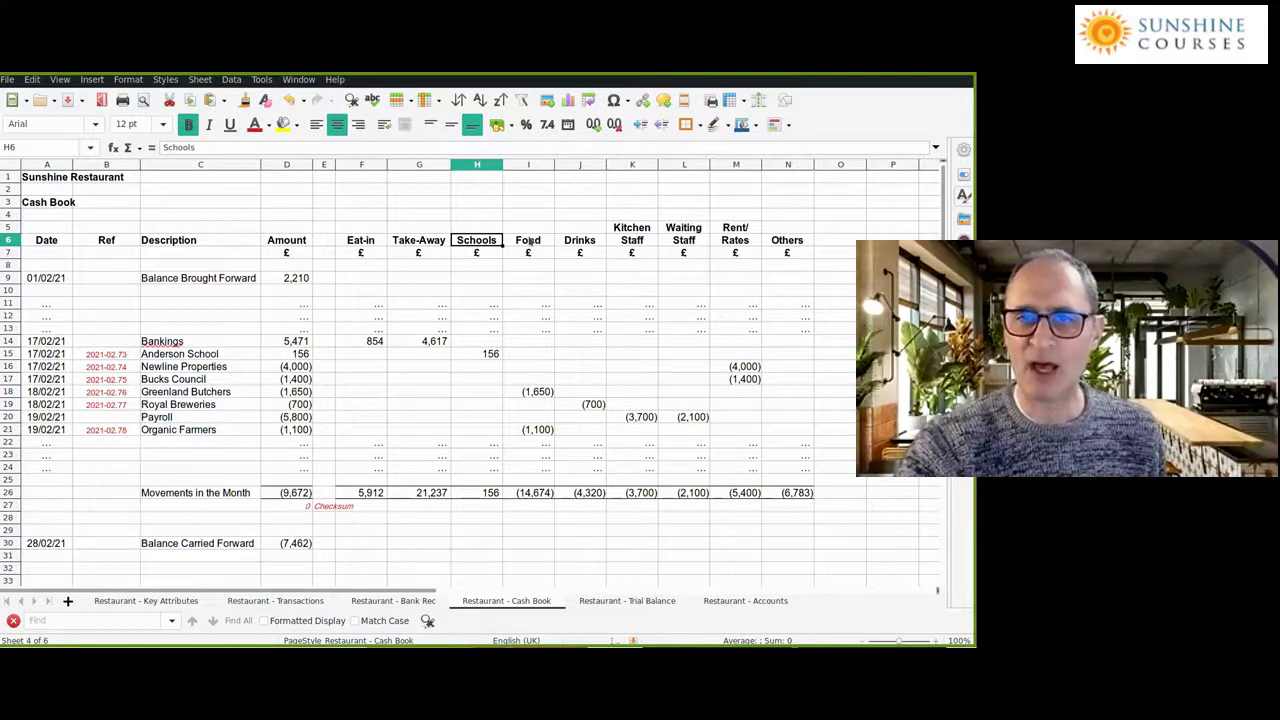
pyautogui.click(529, 242)
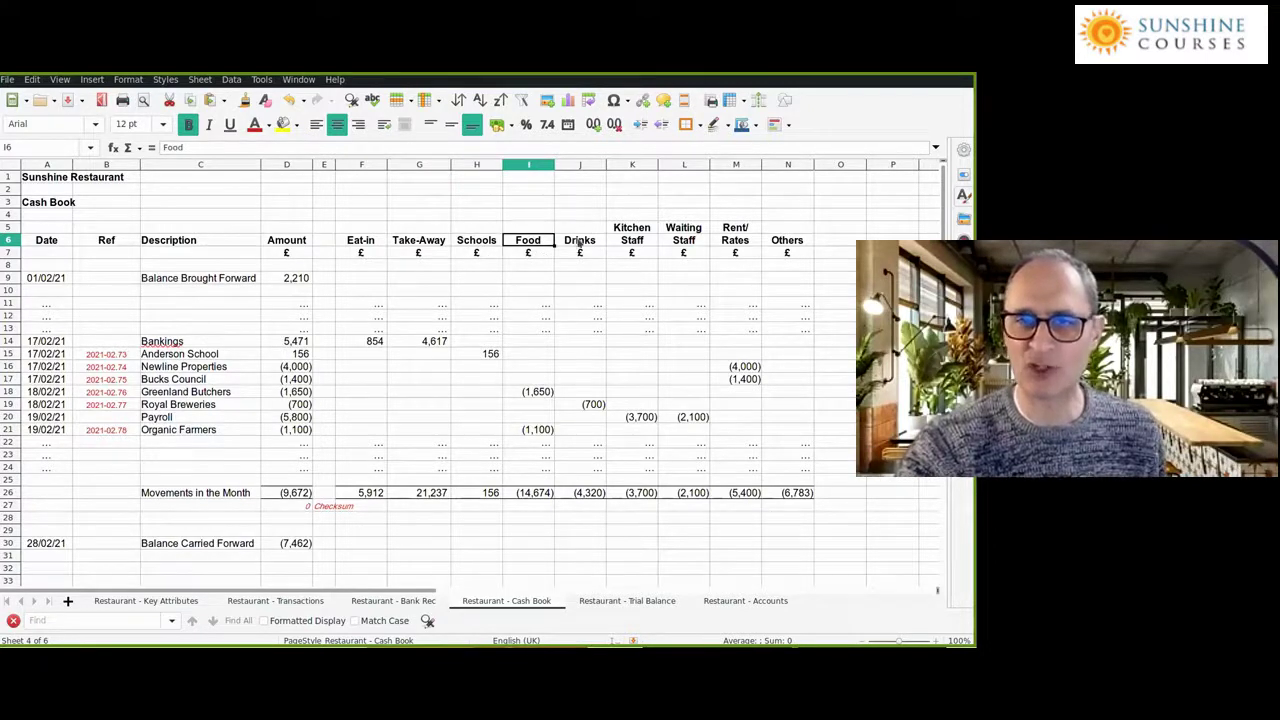
pyautogui.click(579, 244)
pyautogui.click(650, 246)
pyautogui.click(686, 245)
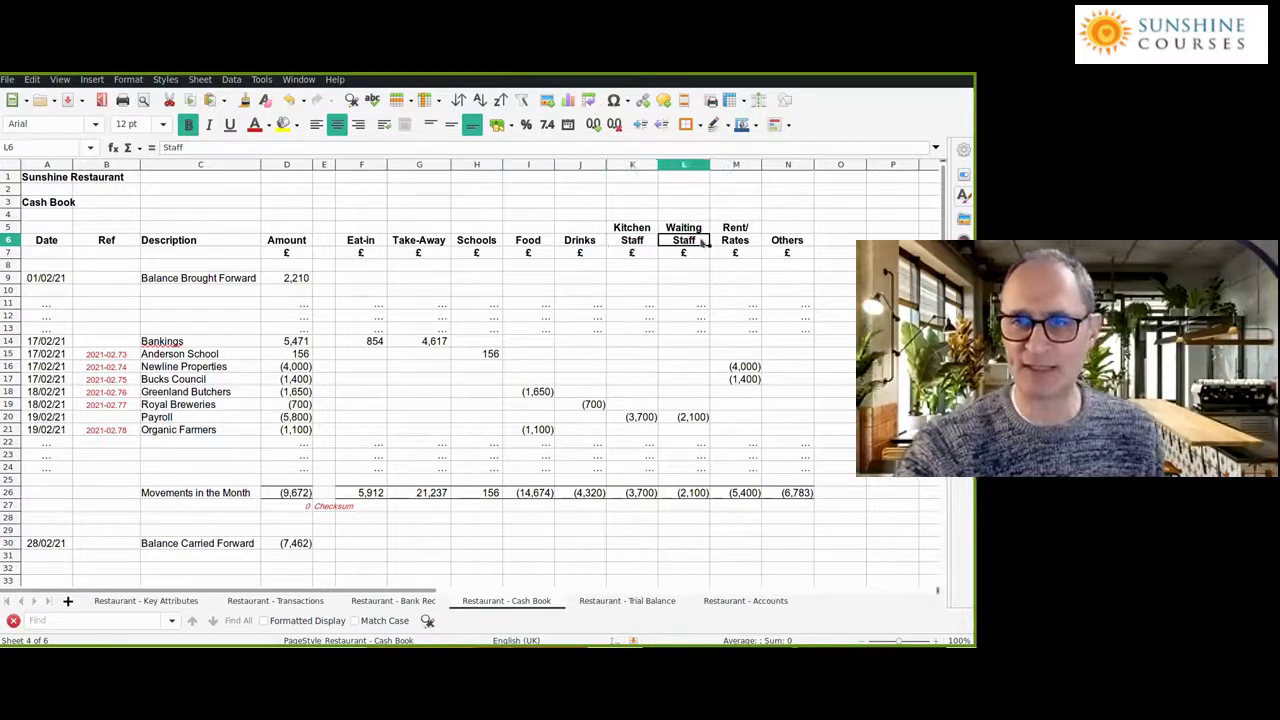
pyautogui.click(726, 244)
pyautogui.click(770, 242)
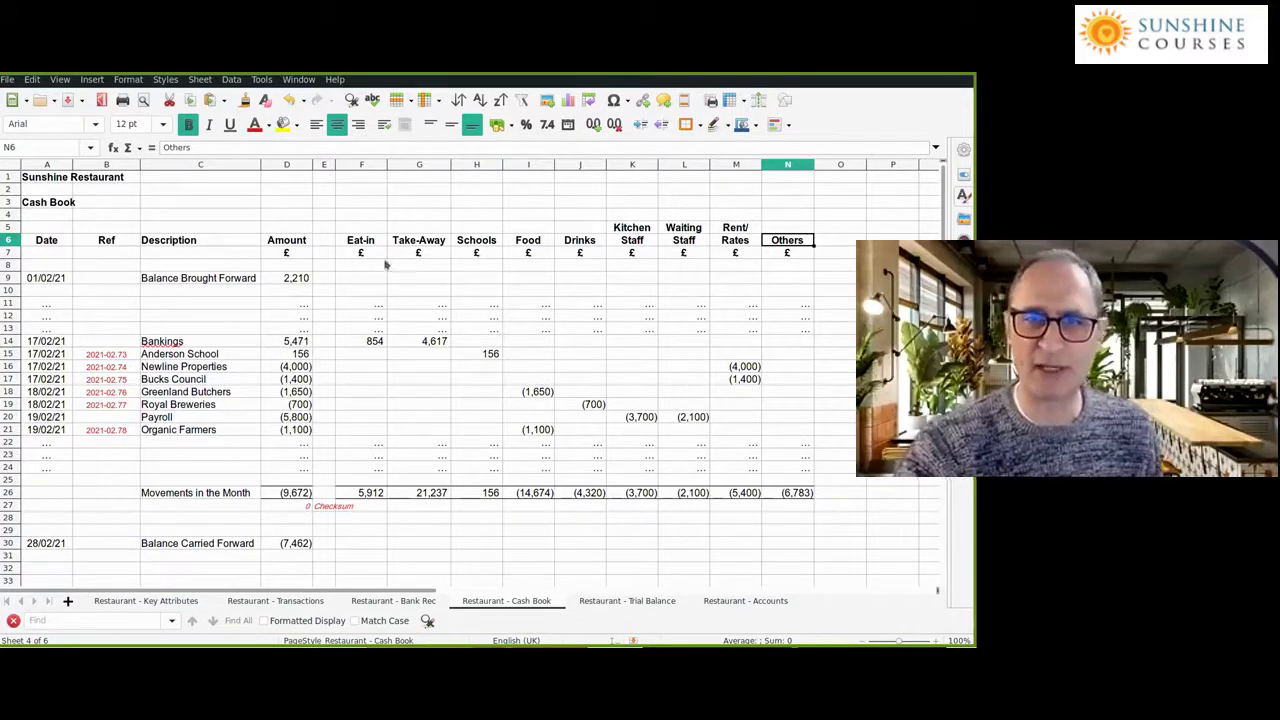
pyautogui.moveTo(375, 243); pyautogui.dragTo(700, 243)
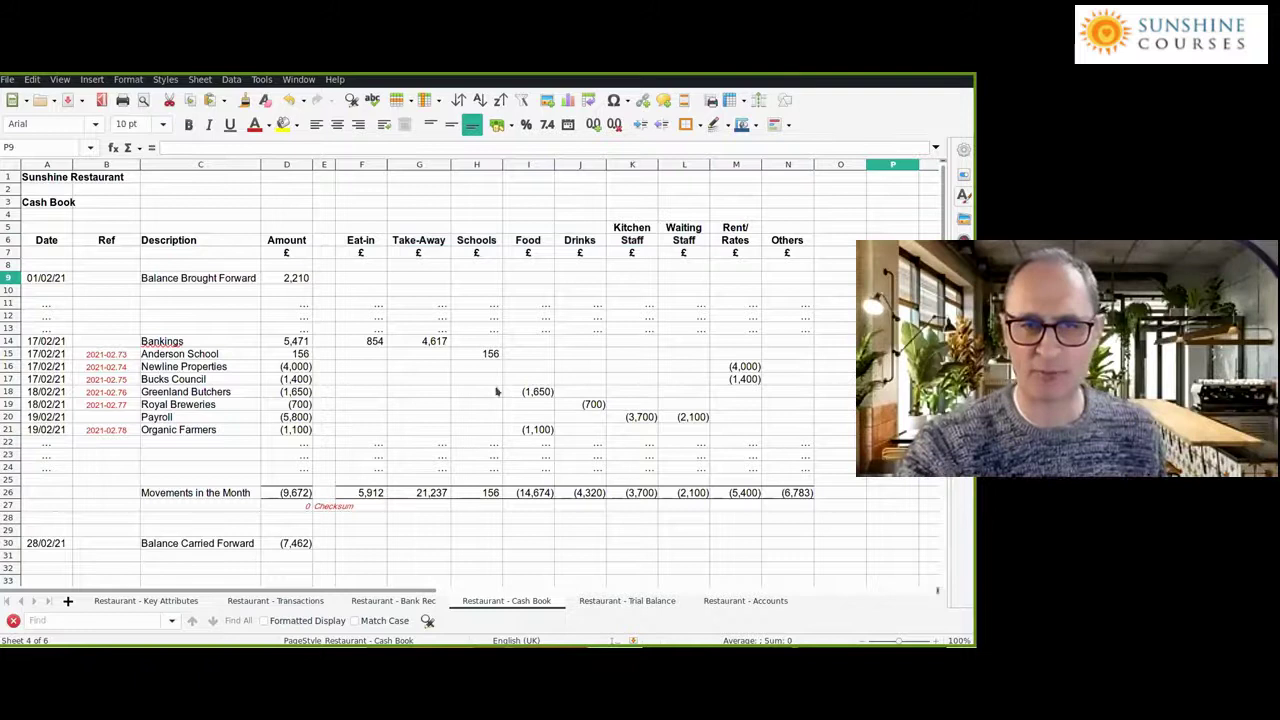
# - Inspect the Ref column entries for Anderson School, Greenland Butchers, Royal Breweries and Payroll
pyautogui.click(113, 356)
pyautogui.click(112, 392)
pyautogui.click(111, 406)
pyautogui.click(112, 356)
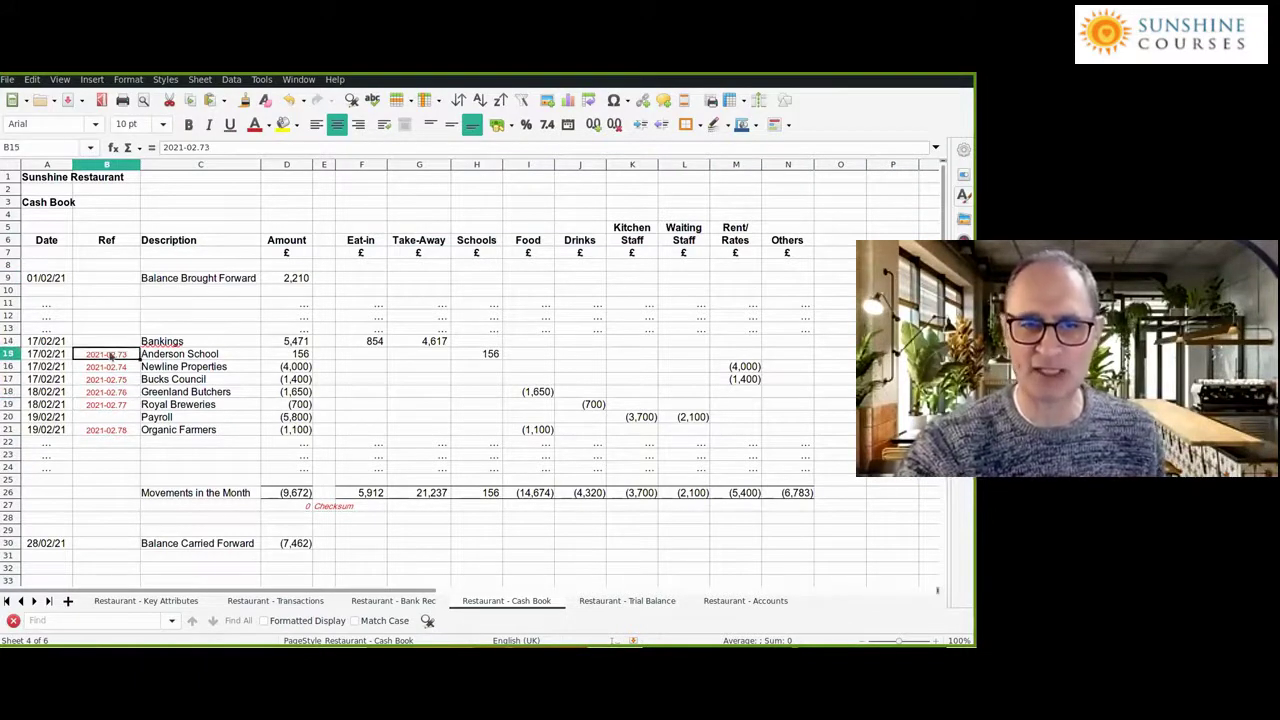
pyautogui.click(137, 418)
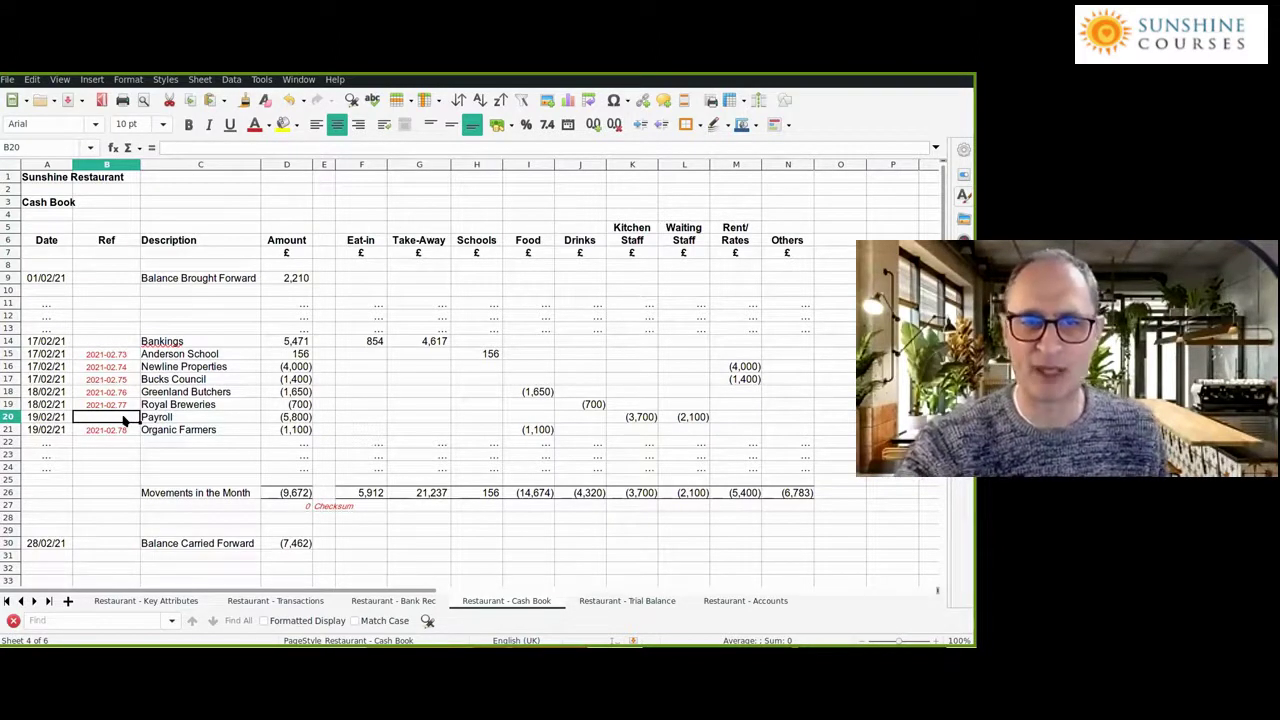
# - Examine how the Bankings receipt in row 14 is split between Eat-in and Take-Away, and check its reference cell
pyautogui.click(132, 343)
pyautogui.press('Right')
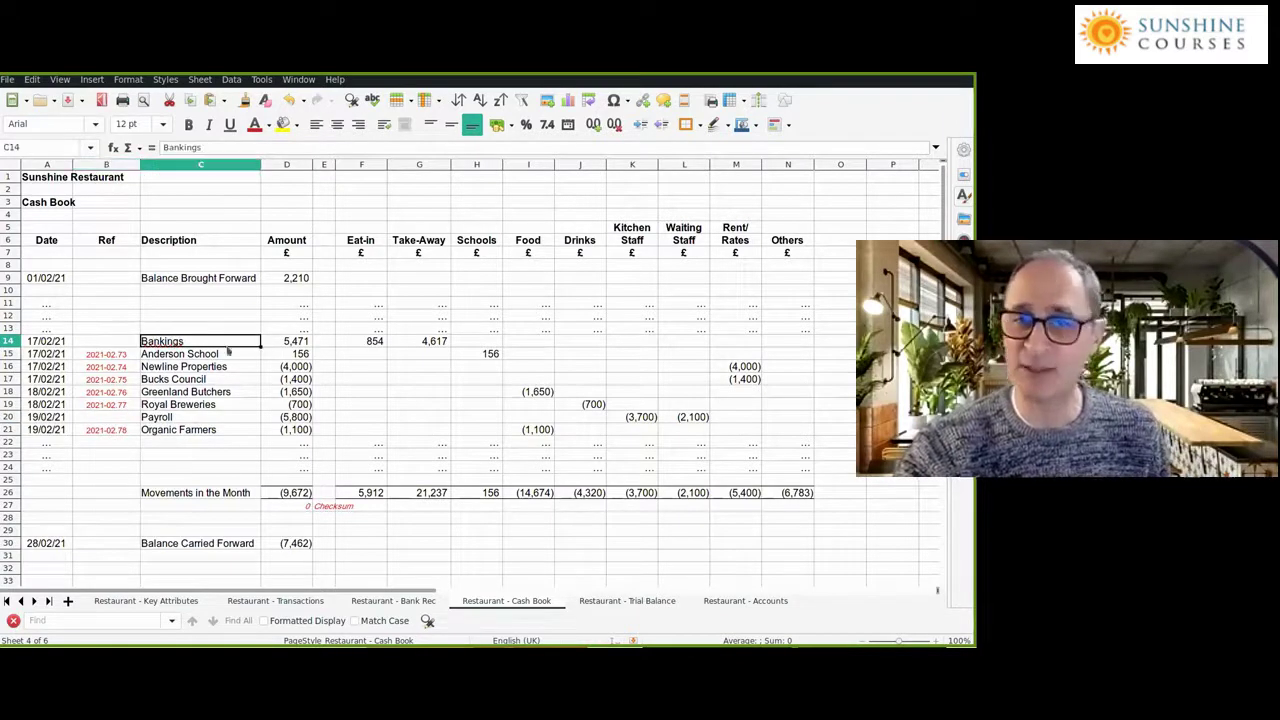
pyautogui.click(372, 342)
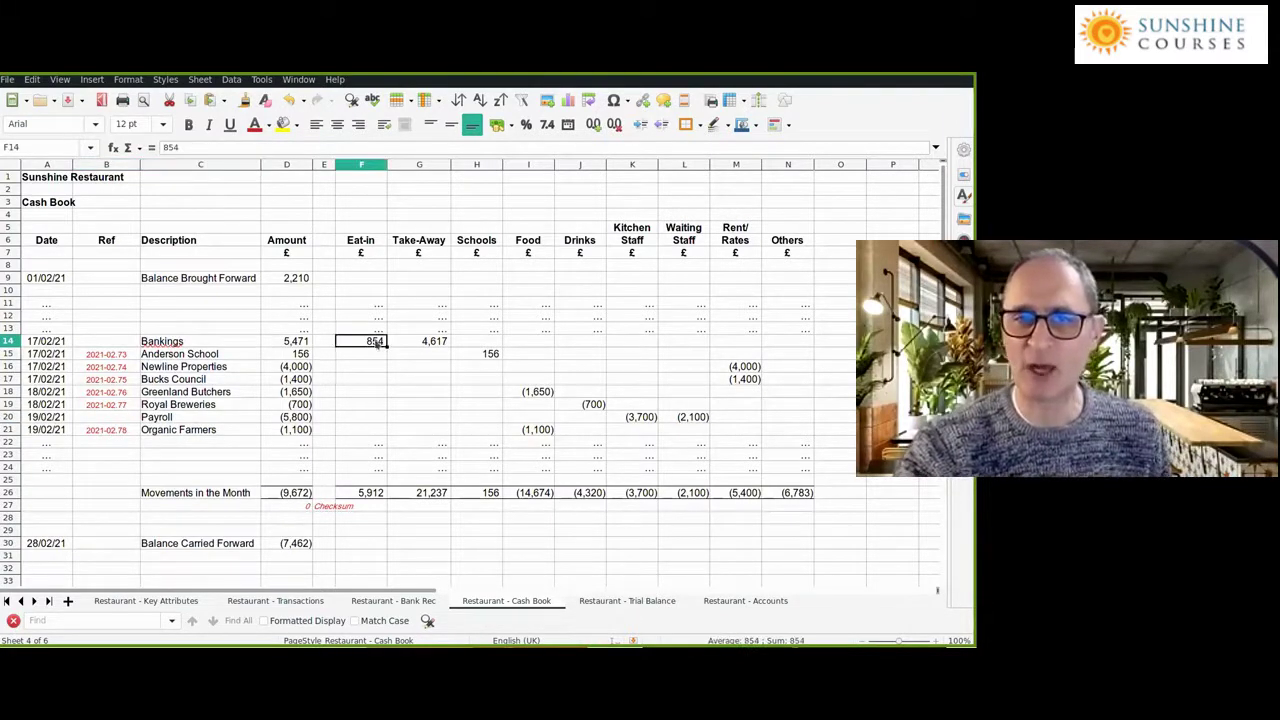
pyautogui.press('Right')
pyautogui.press('Left')
pyautogui.press('Right')
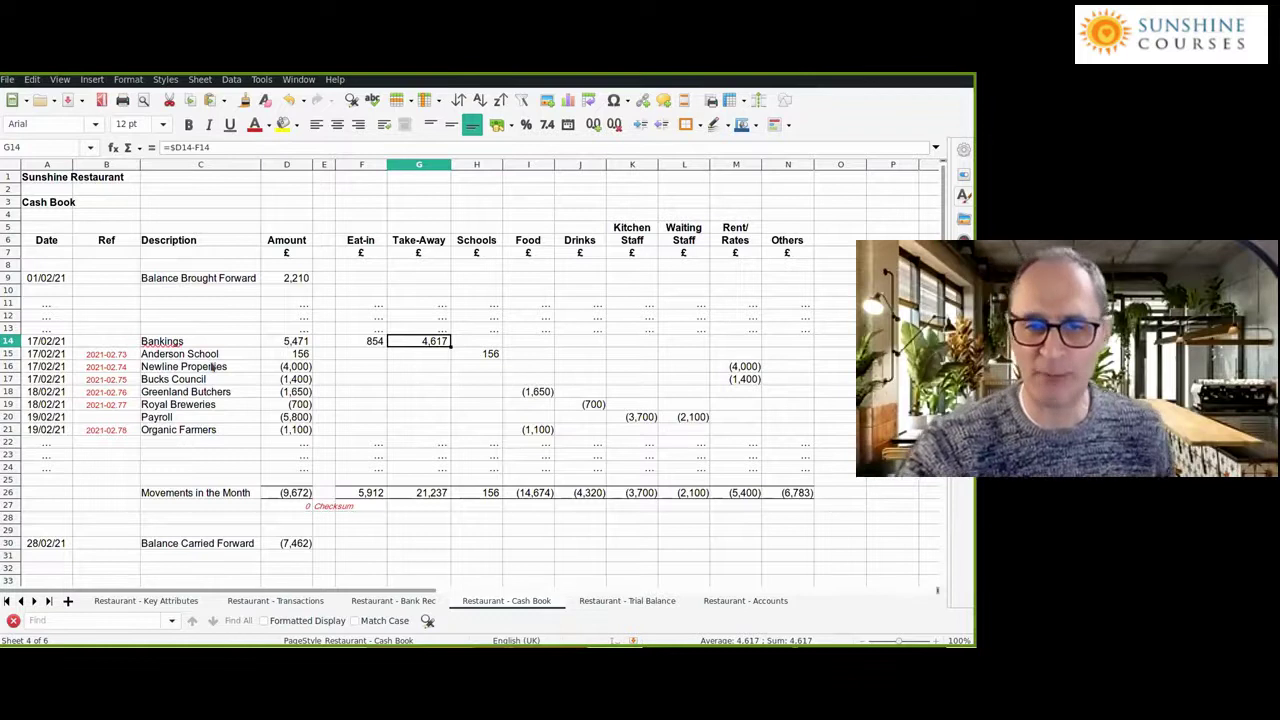
pyautogui.click(118, 343)
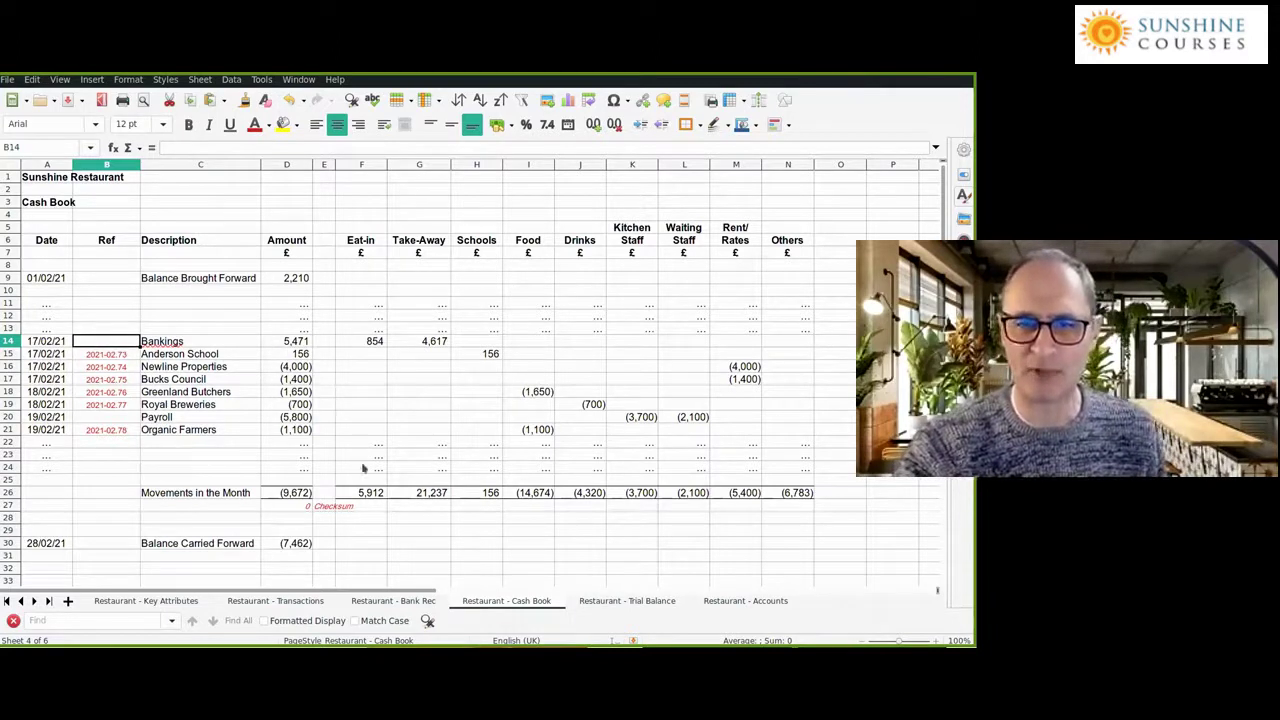
# - Compare the Cash Book's category totals in row 26 with its Amount total, and trace that total to the Trial Balance's Bank Account line
pyautogui.moveTo(375, 500); pyautogui.dragTo(800, 481)
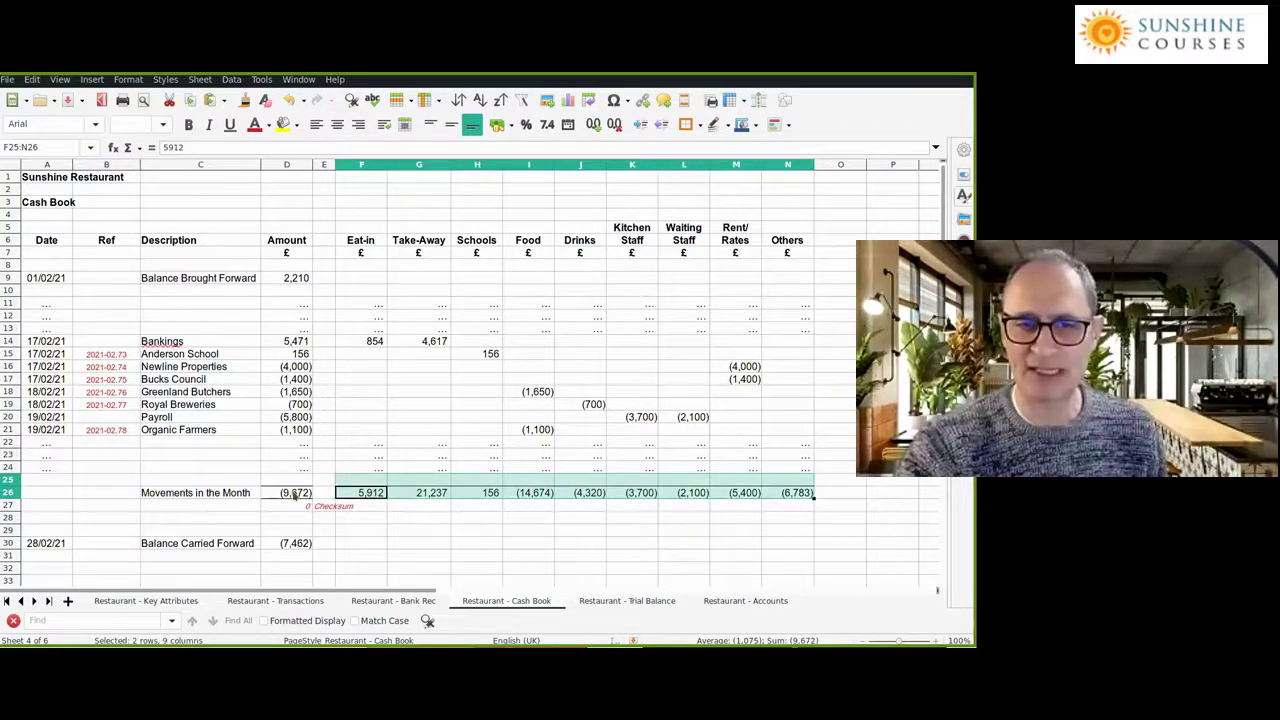
pyautogui.click(295, 495)
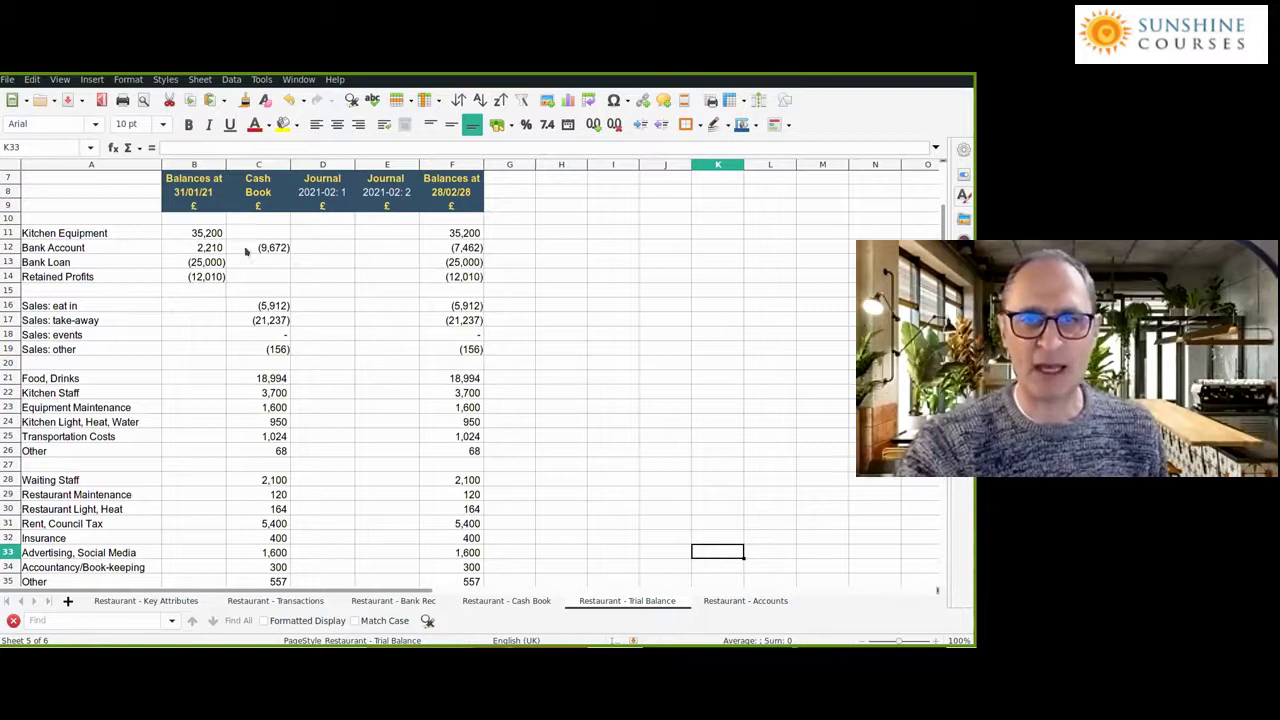
pyautogui.moveTo(259, 268); pyautogui.dragTo(264, 236)
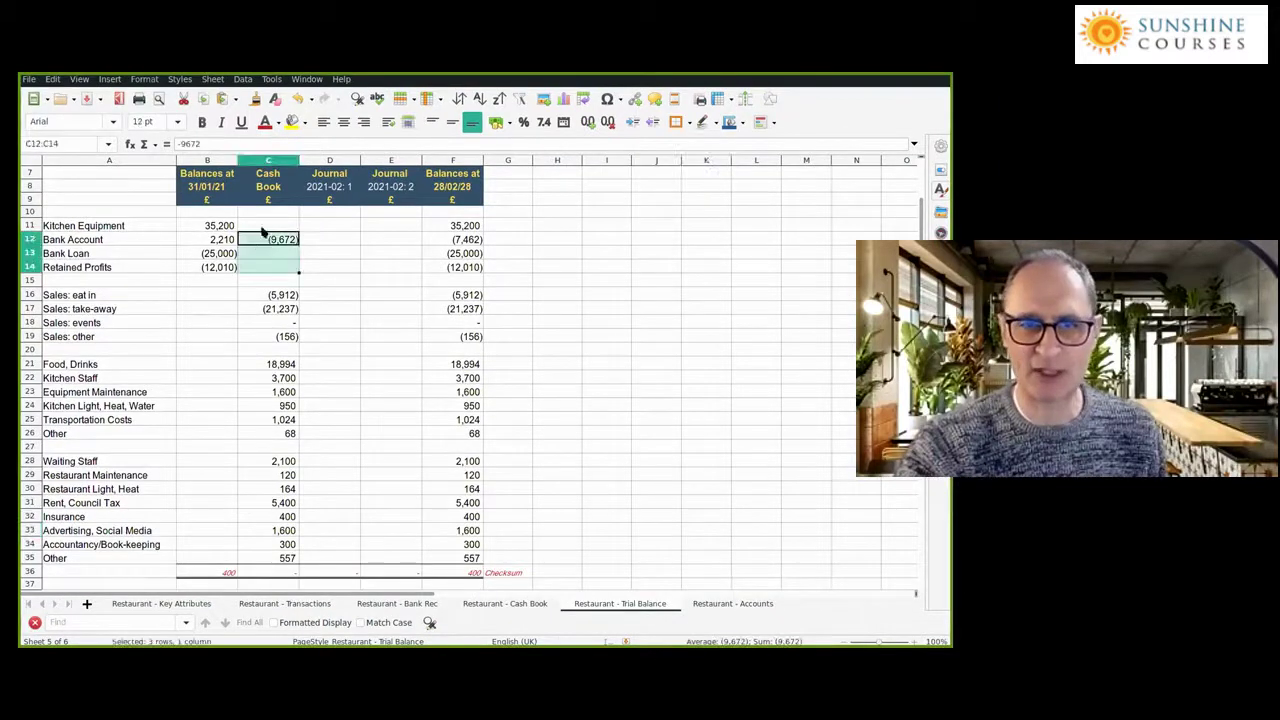
pyautogui.press('Escape')
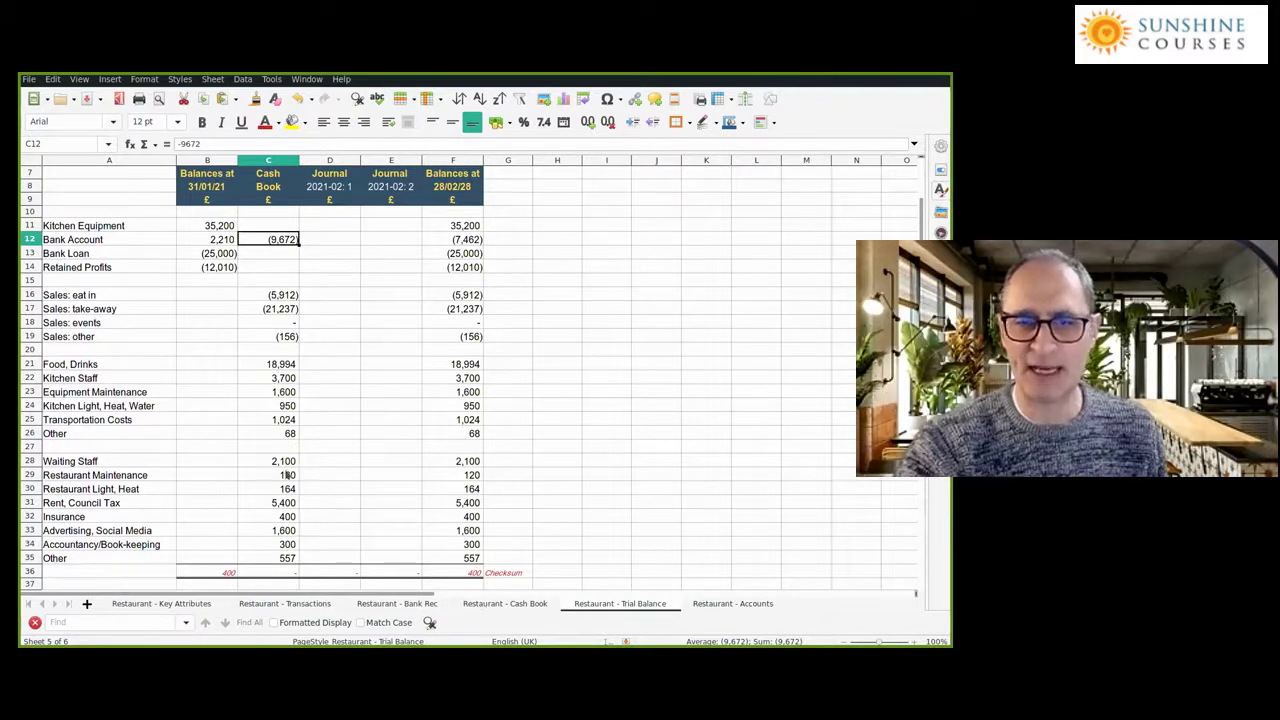
pyautogui.hotkey('ctrl', 'pageup')
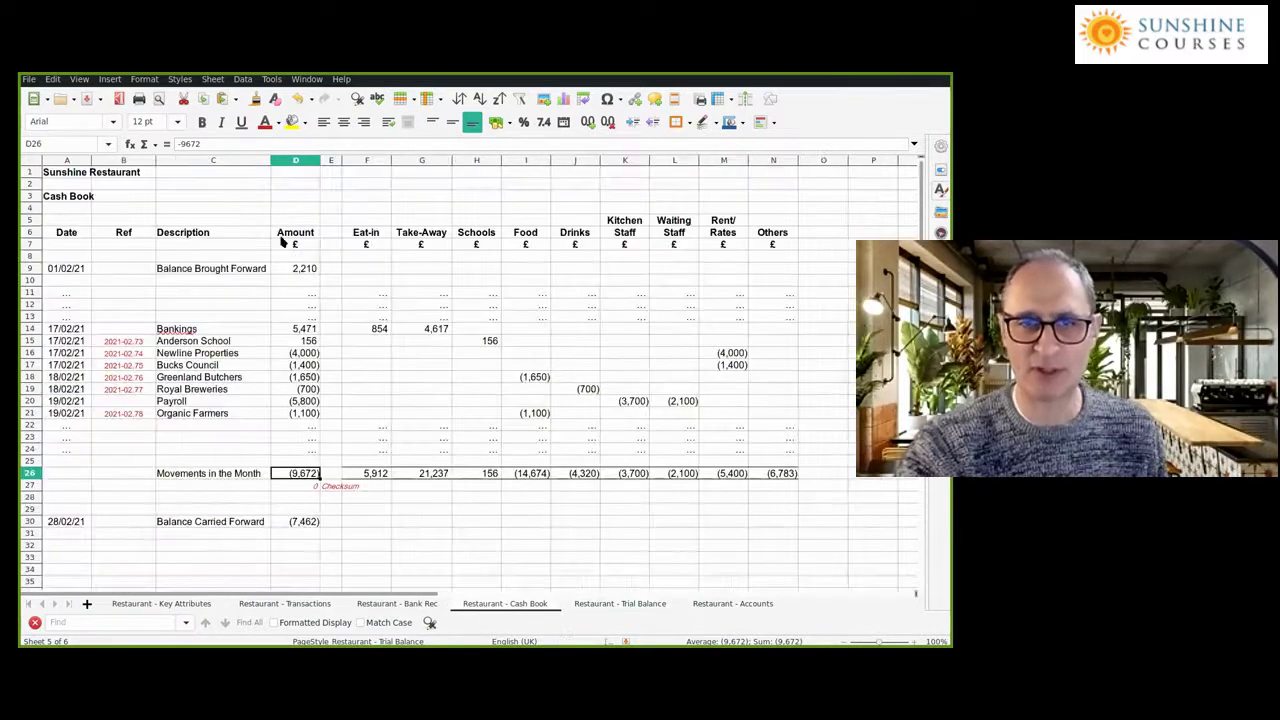
pyautogui.hotkey('ctrl', 'pagedown')
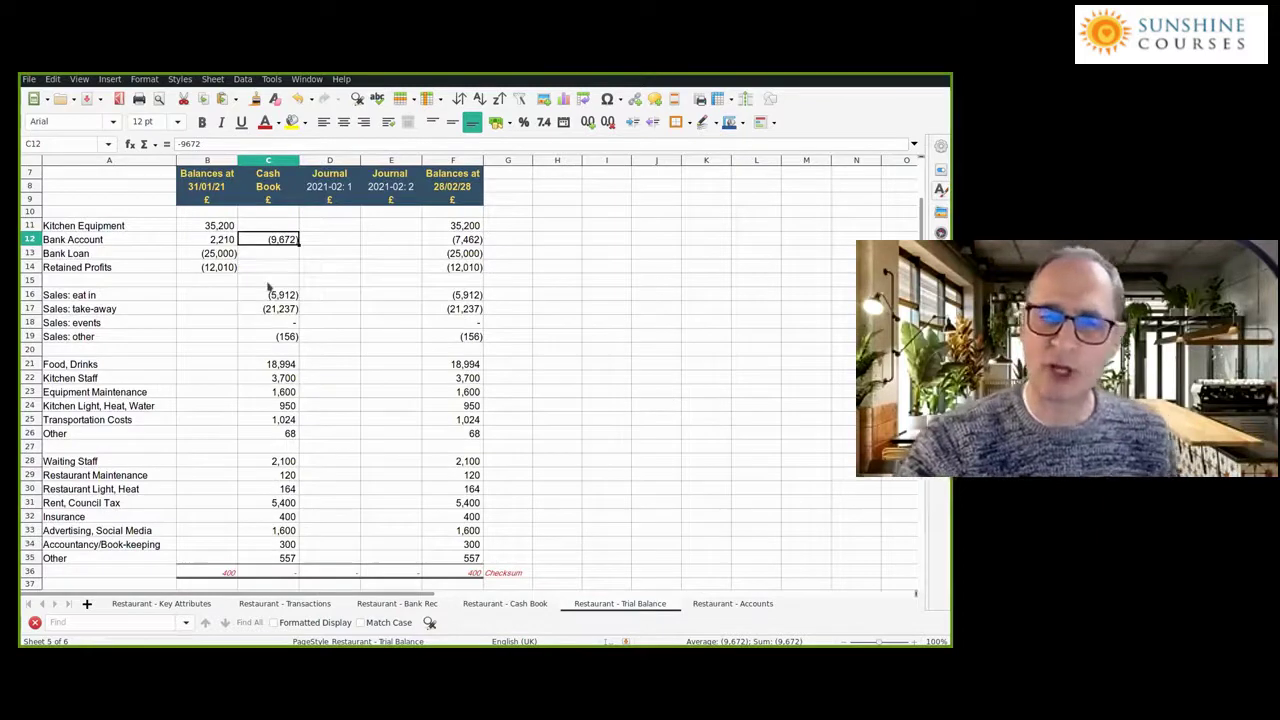
# - Compare the Trial Balance's Cash Book column entries for sales and expenses with the Bank Account entry
pyautogui.moveTo(268, 295); pyautogui.dragTo(266, 560)
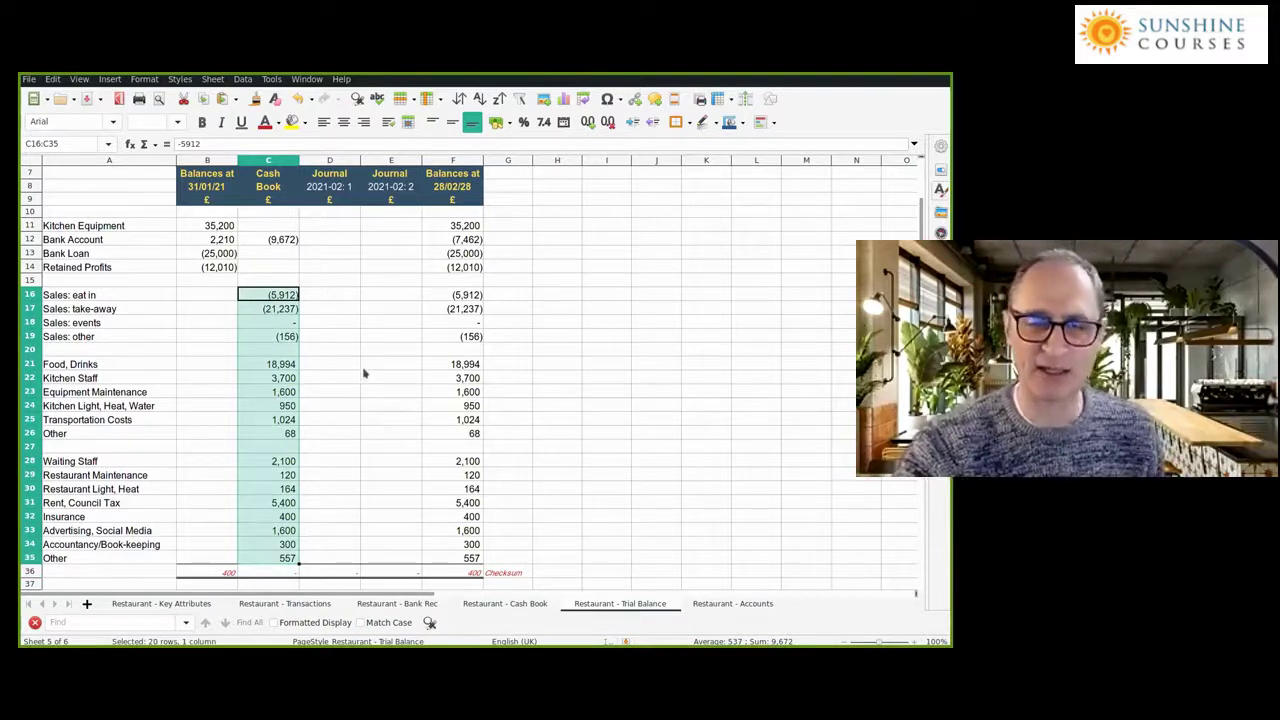
pyautogui.click(274, 294)
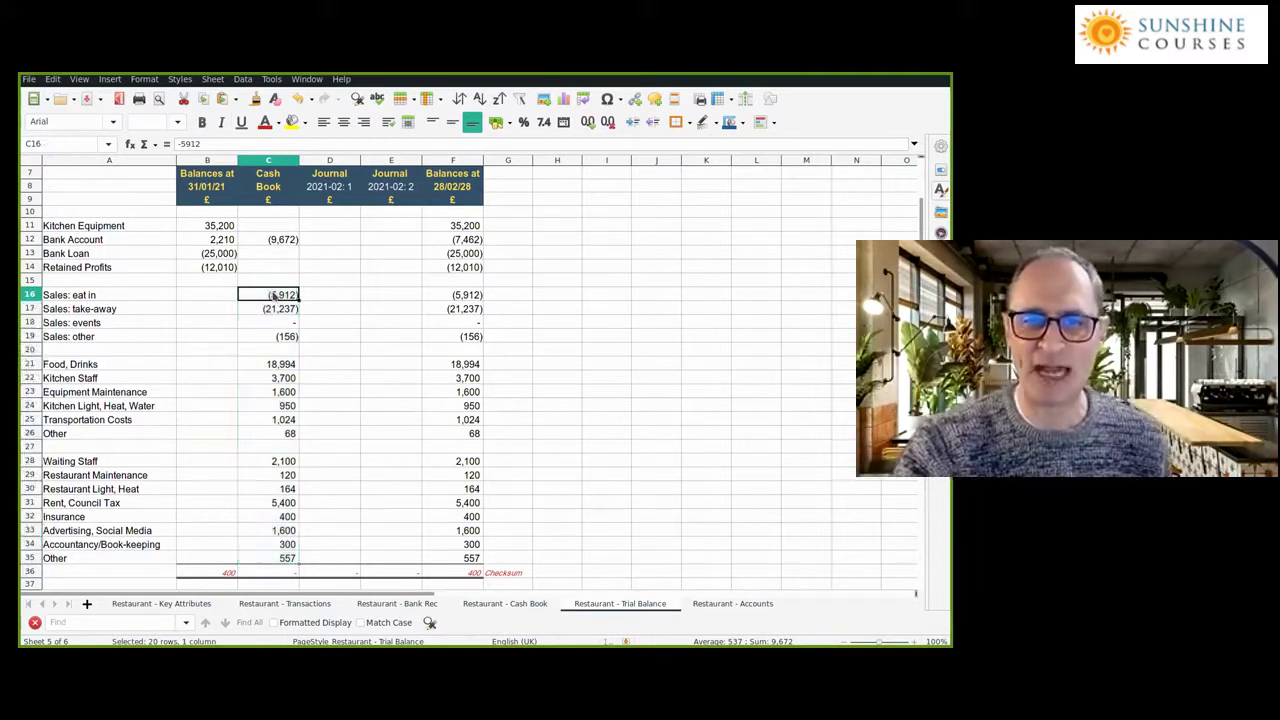
pyautogui.click(264, 309)
pyautogui.click(268, 296)
pyautogui.click(267, 241)
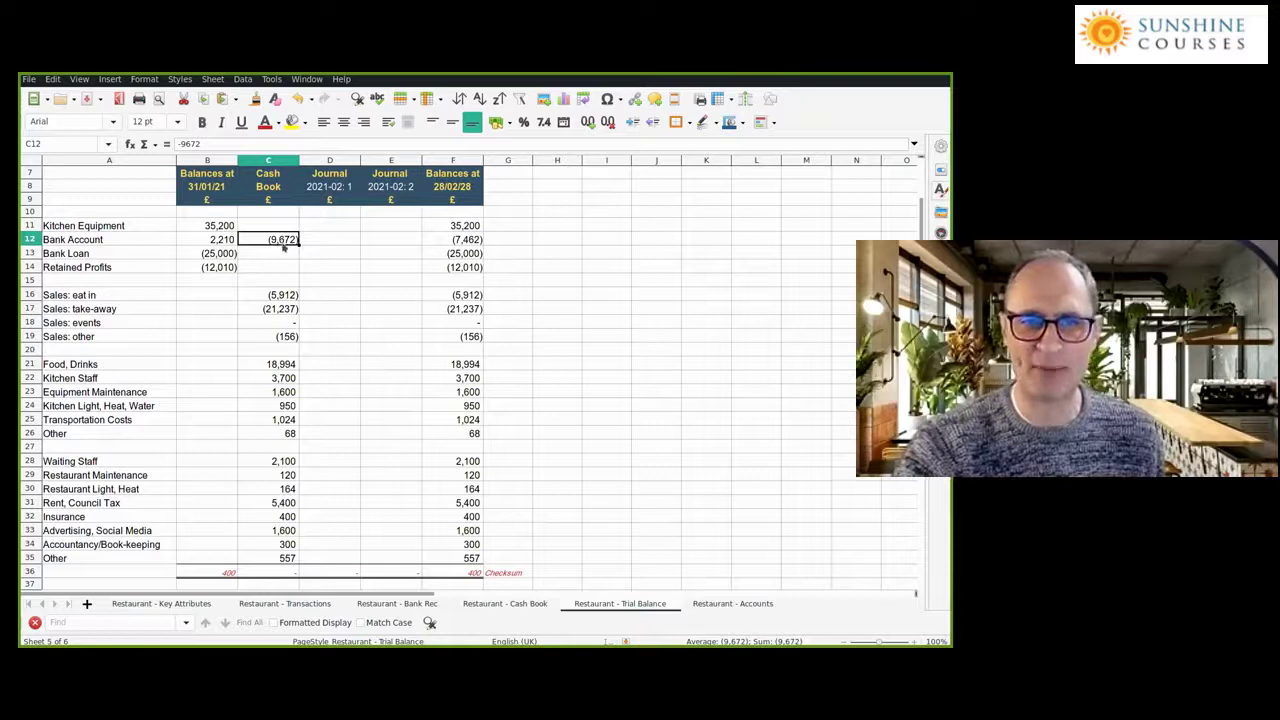
pyautogui.click(279, 296)
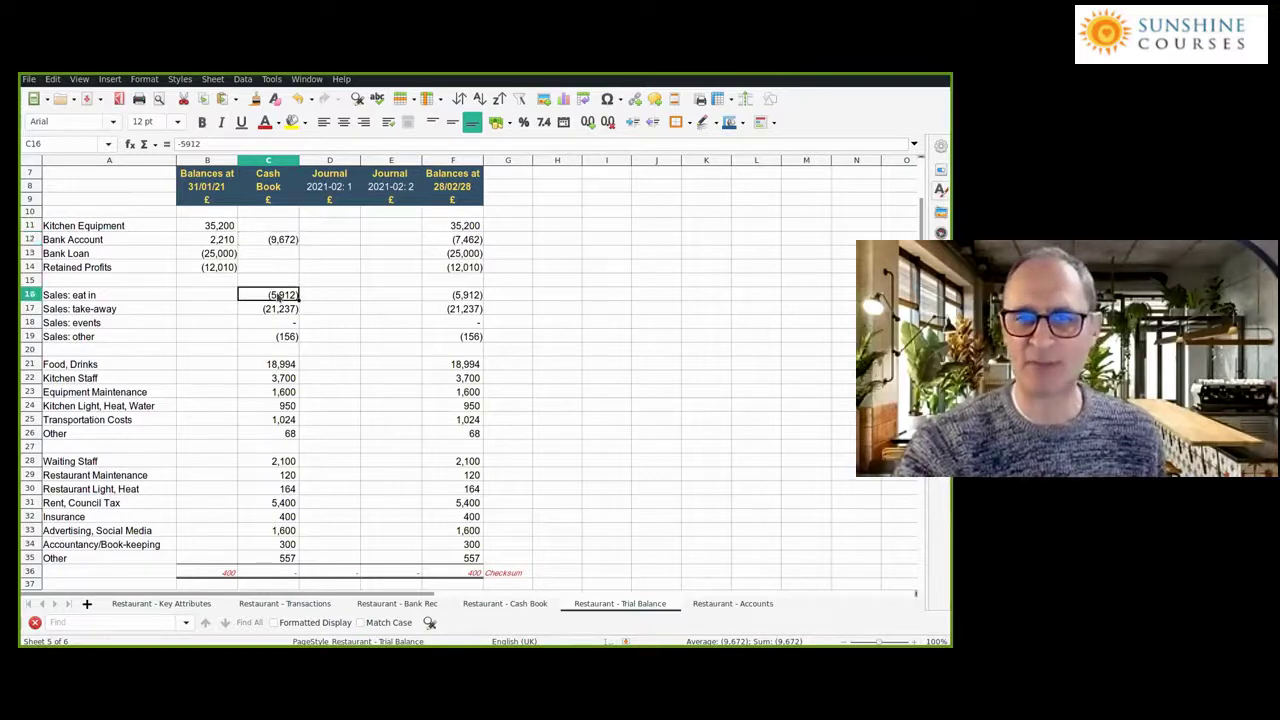
# - Examine the checksum formula in C36 and the Cash Book entries in C12:C35 that it adds up
pyautogui.click(287, 573)
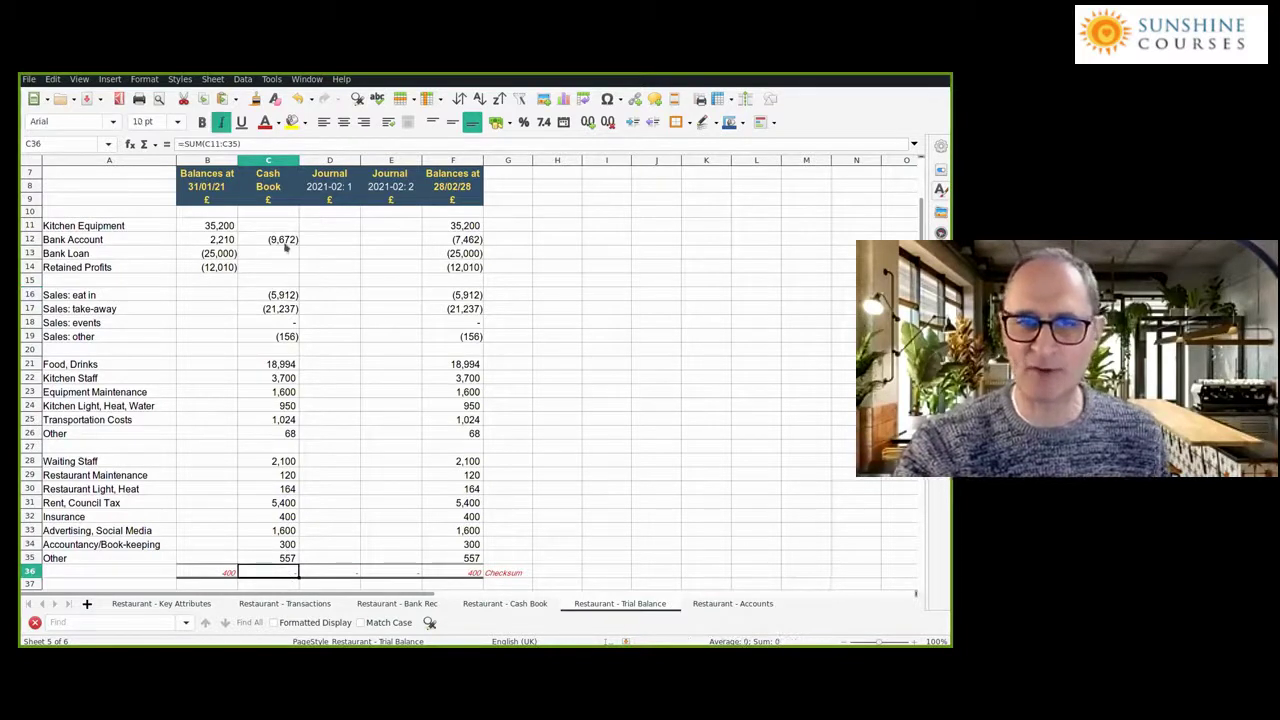
pyautogui.click(519, 576)
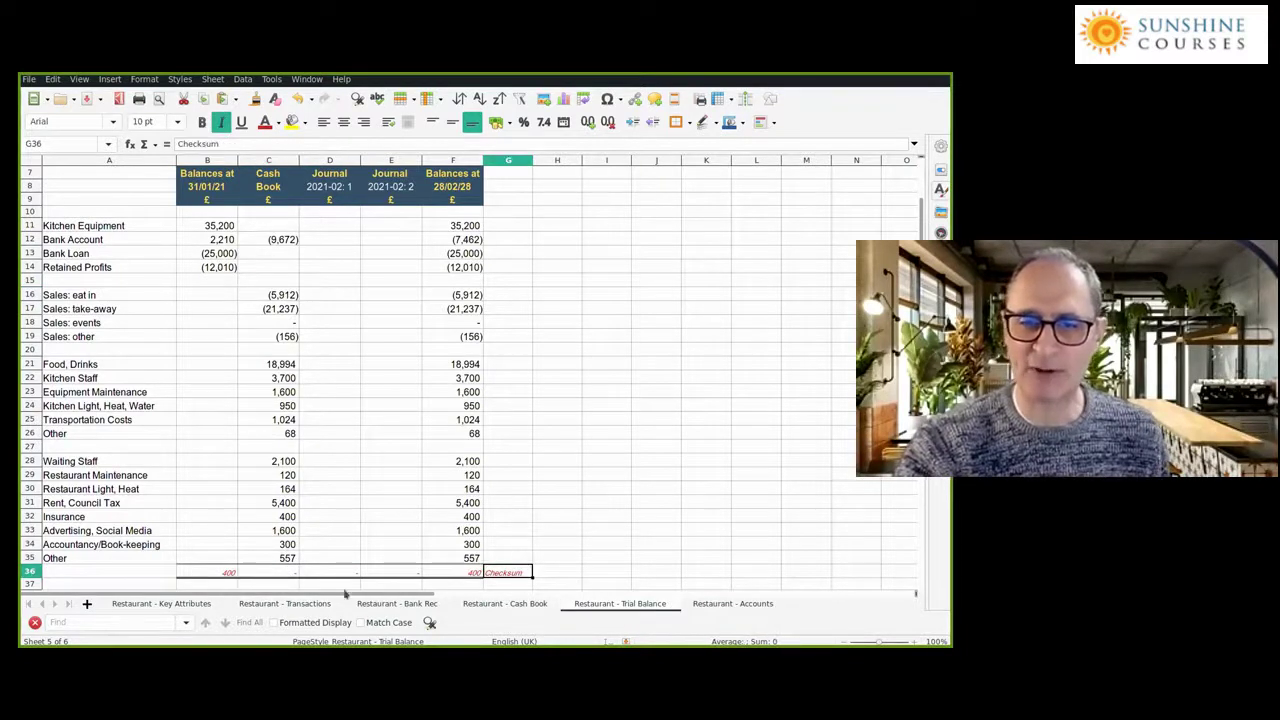
pyautogui.click(297, 578)
pyautogui.moveTo(274, 240); pyautogui.dragTo(268, 558)
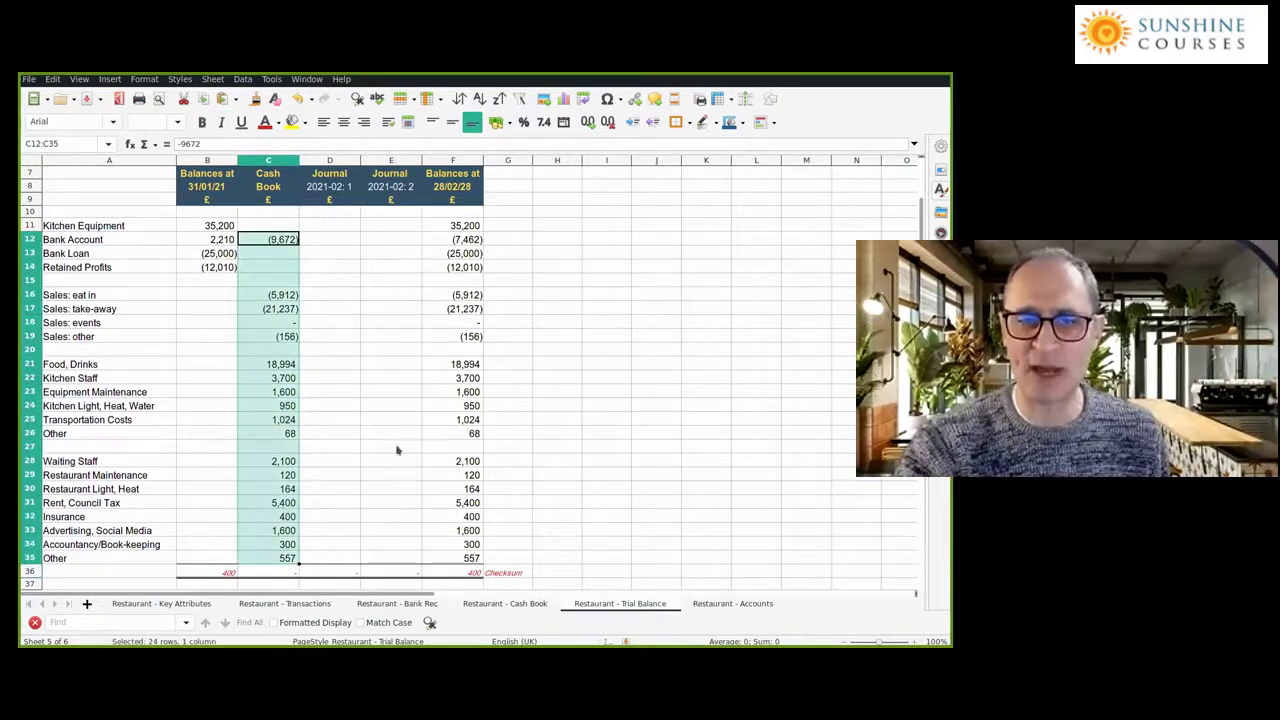
pyautogui.click(671, 451)
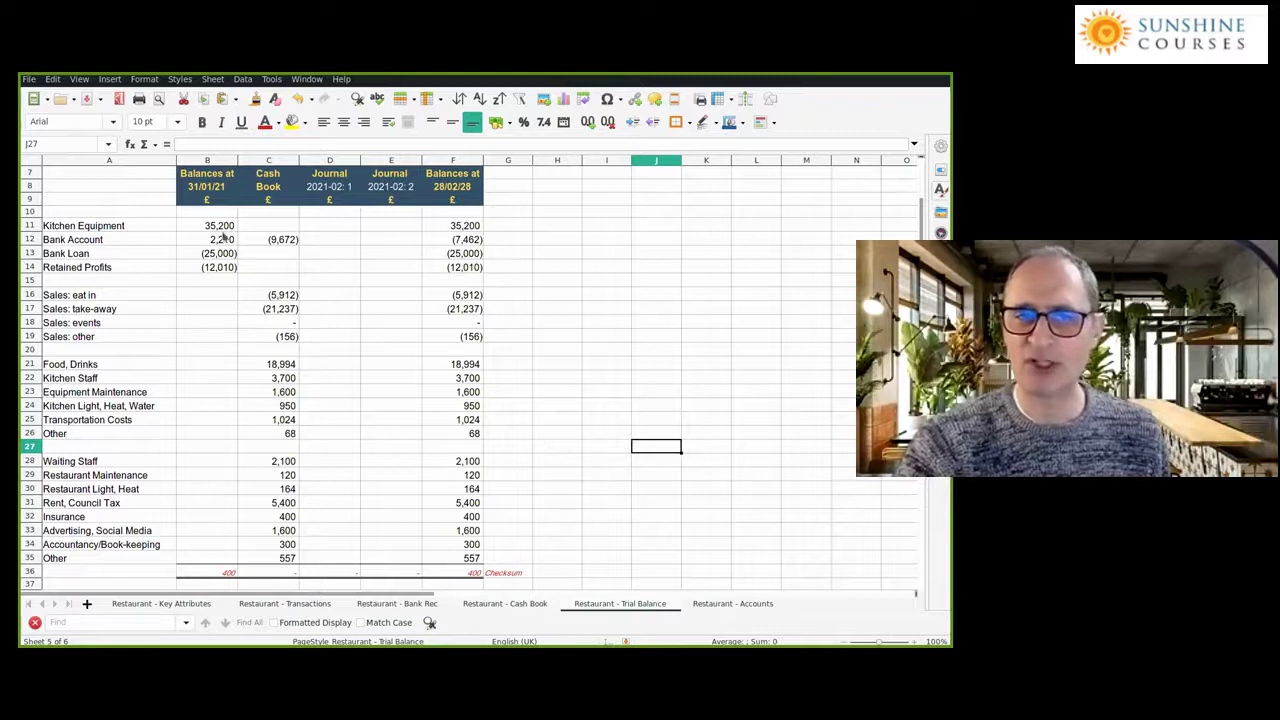
# - Review the 31/01/21 opening balances and their checksum, and set Retained Profits in B14 to -12410
pyautogui.moveTo(224, 226); pyautogui.dragTo(220, 267)
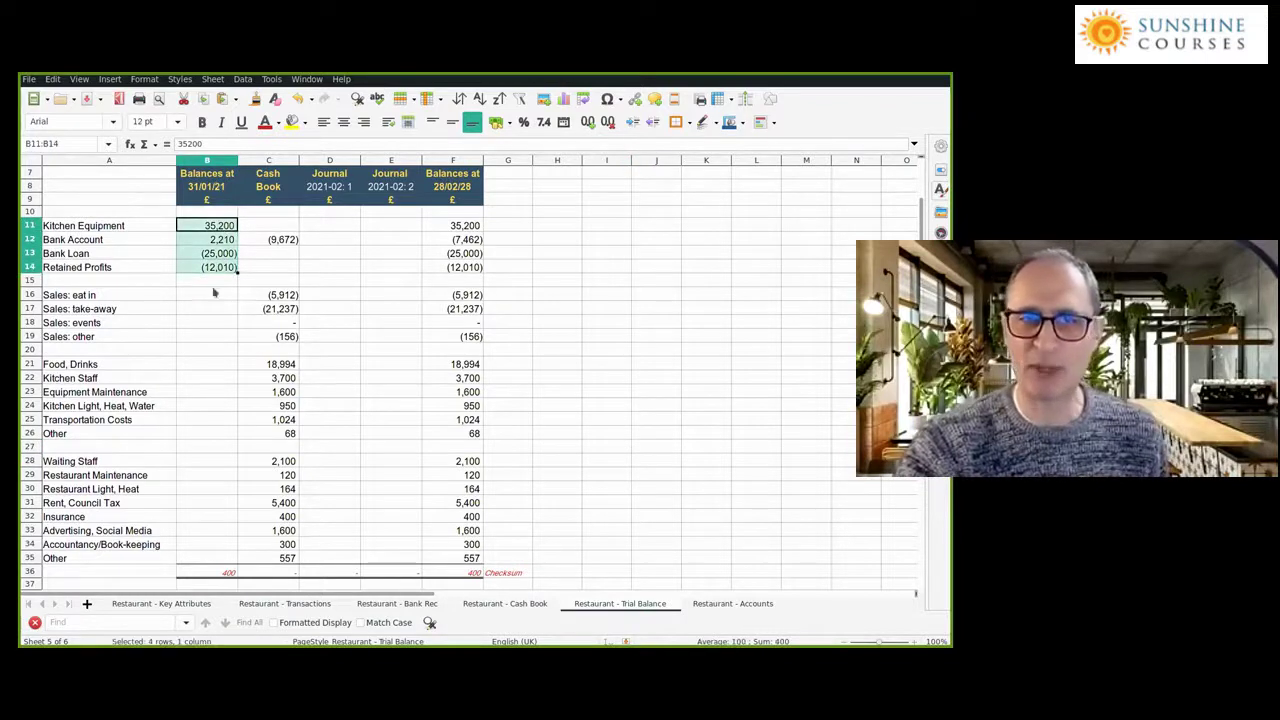
pyautogui.click(226, 572)
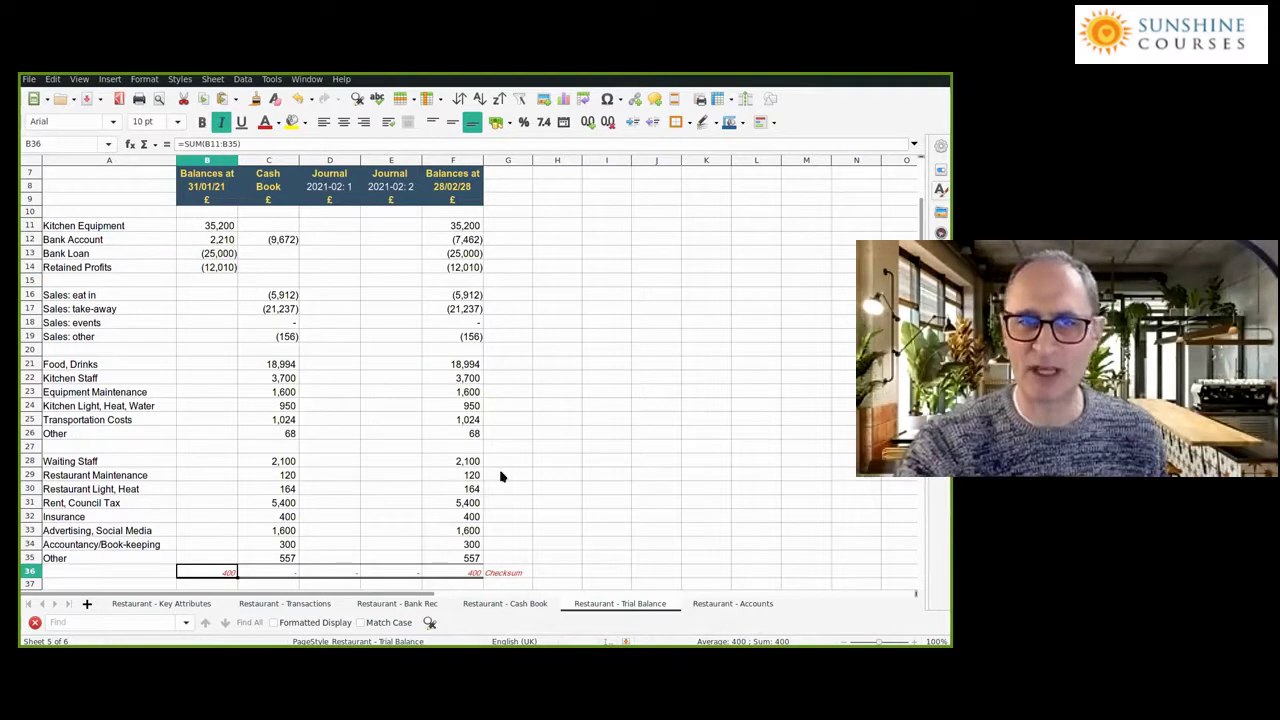
pyautogui.click(209, 268)
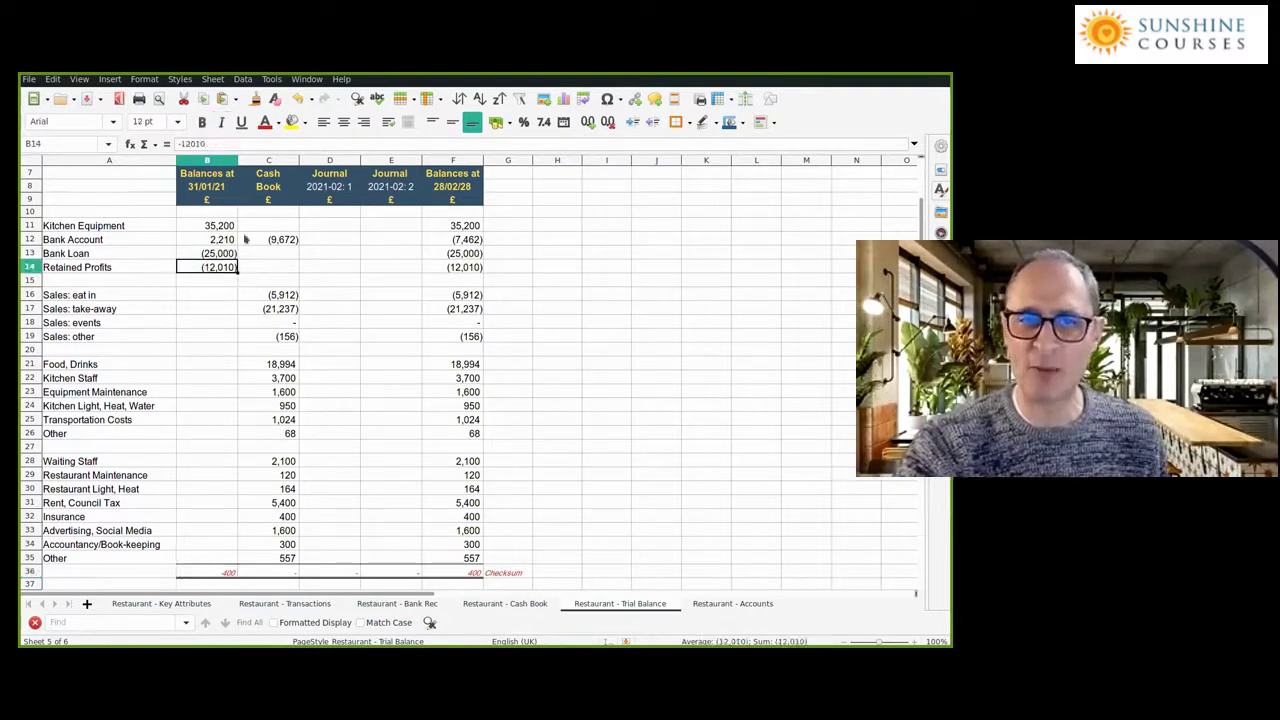
pyautogui.click(195, 144)
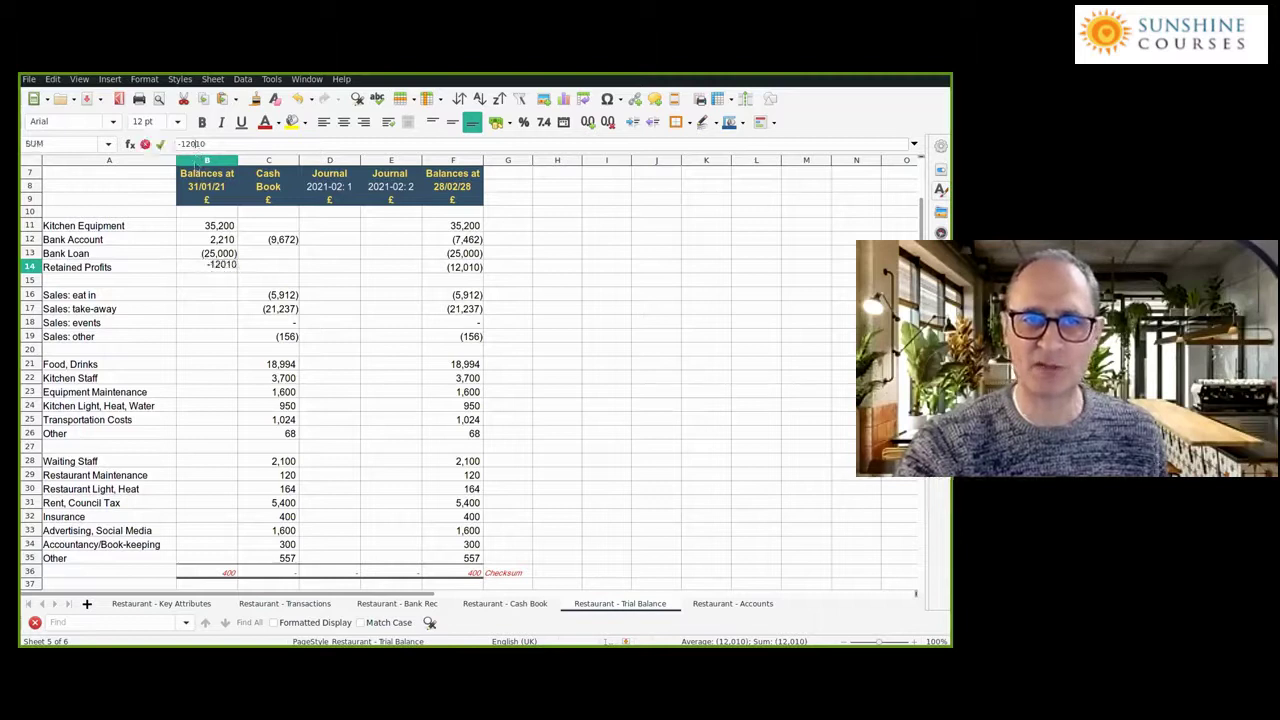
pyautogui.press('BackSpace')
pyautogui.write('4')
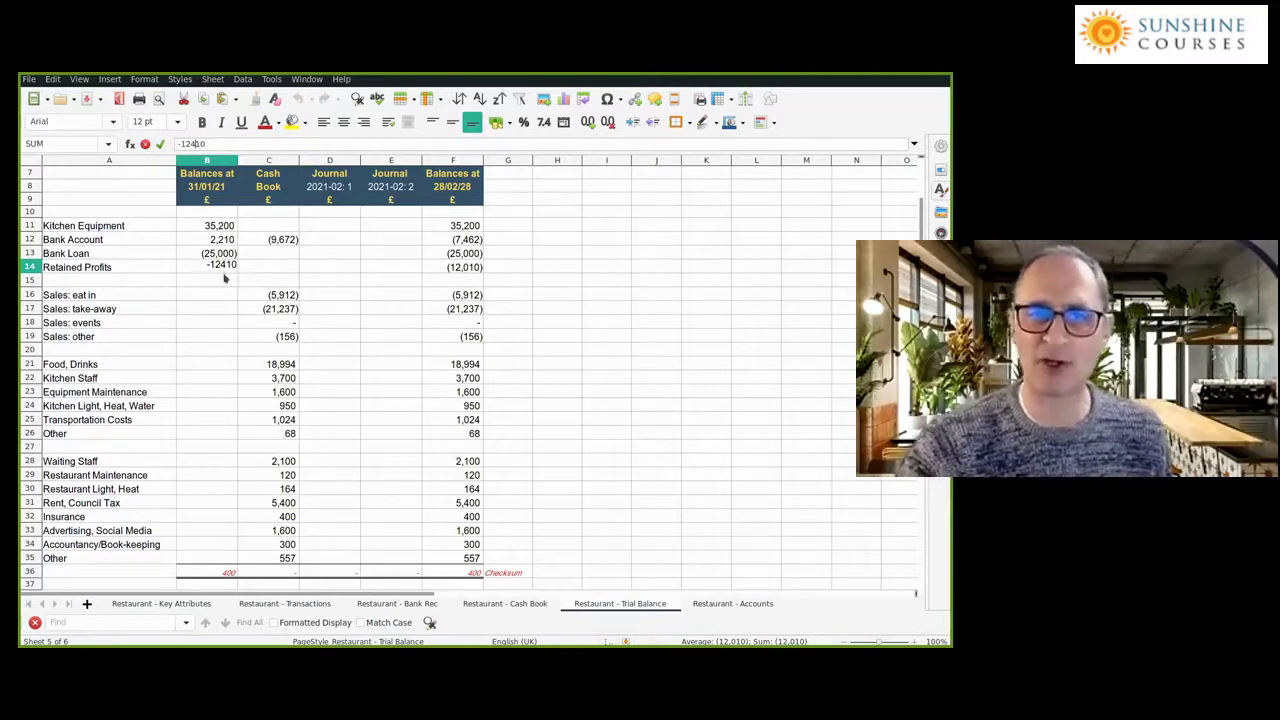
pyautogui.press('Return')
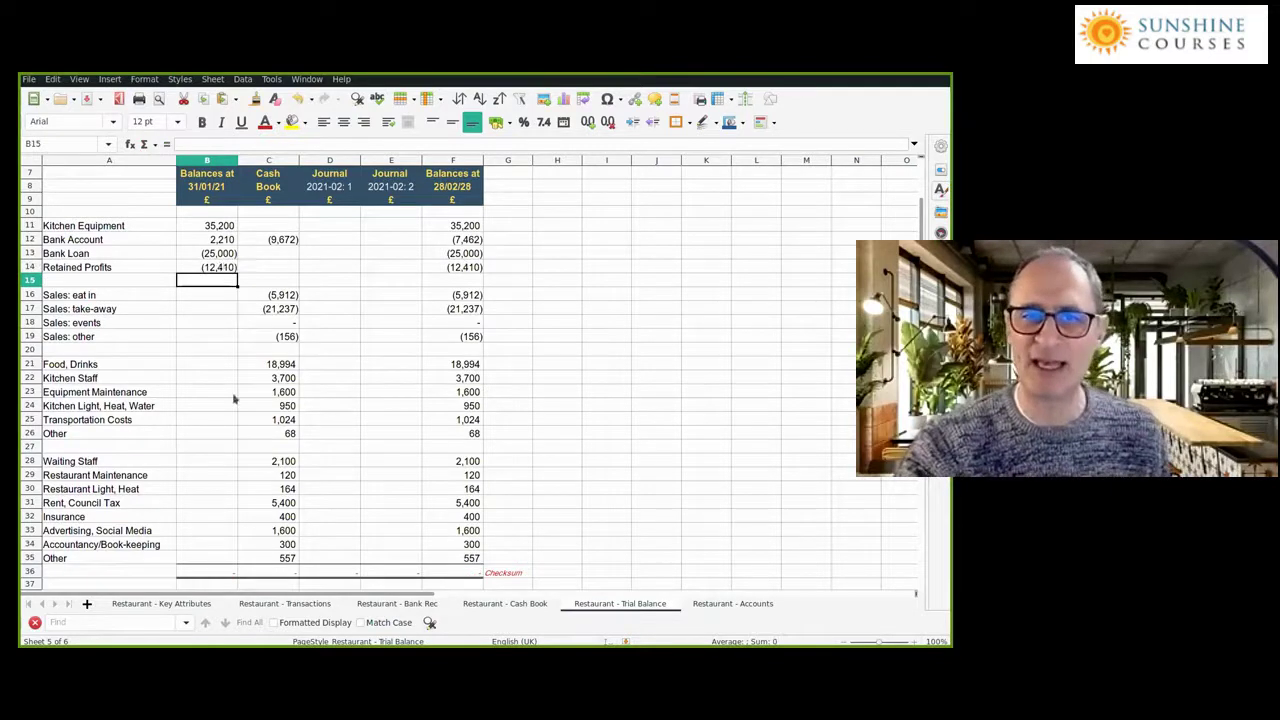
pyautogui.click(229, 572)
pyautogui.click(520, 574)
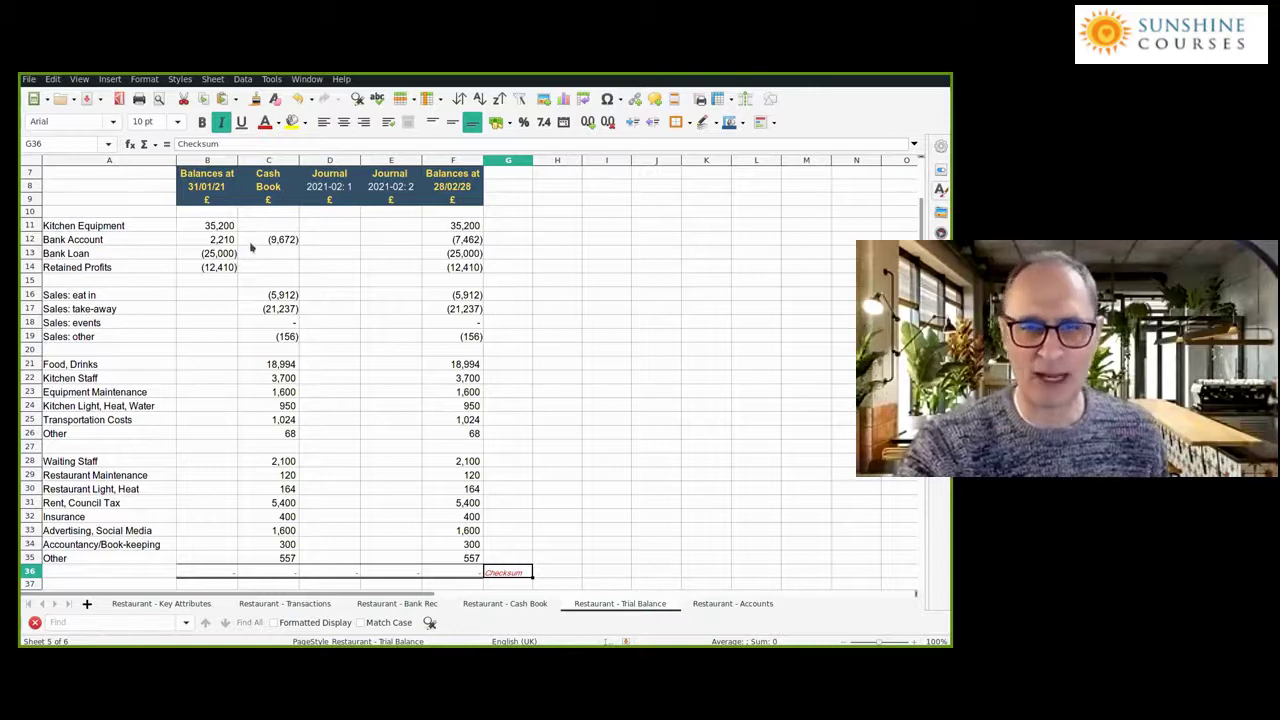
# - Enter -700 for Kitchen Staff in the Journal 2021-02: 1 column
pyautogui.moveTo(280, 240); pyautogui.dragTo(347, 391)
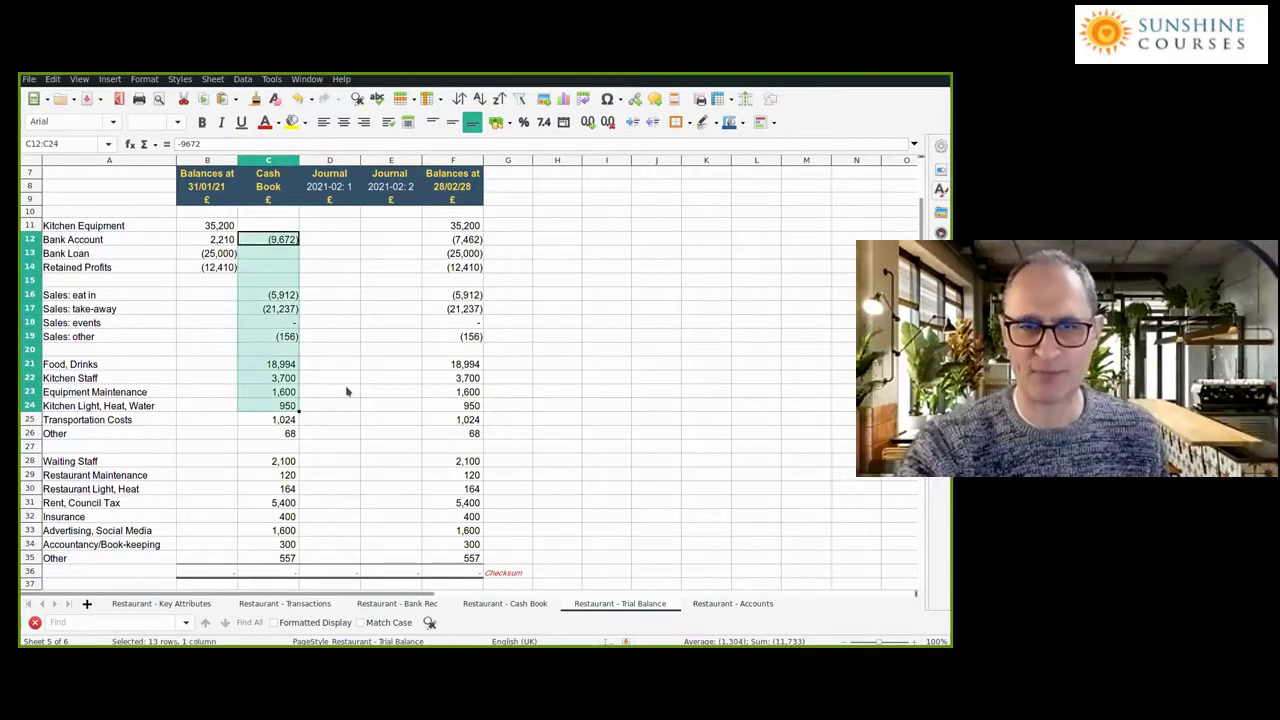
pyautogui.click(347, 391)
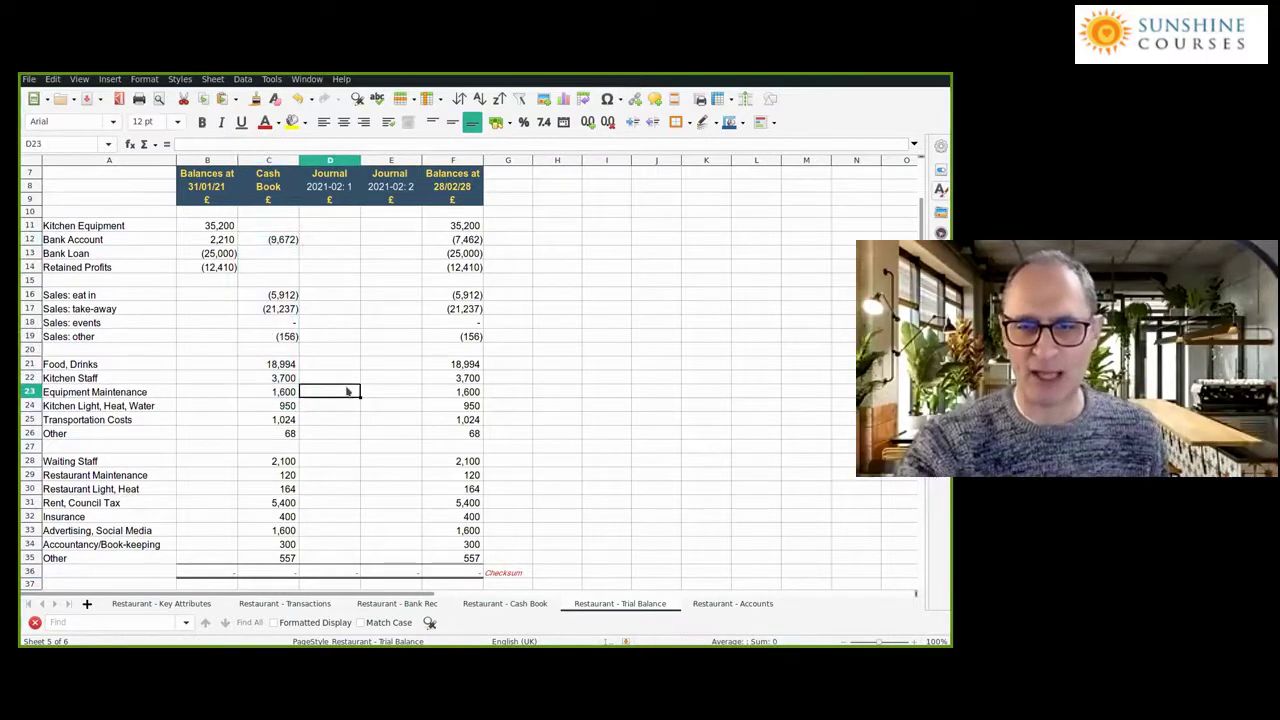
pyautogui.click(312, 377)
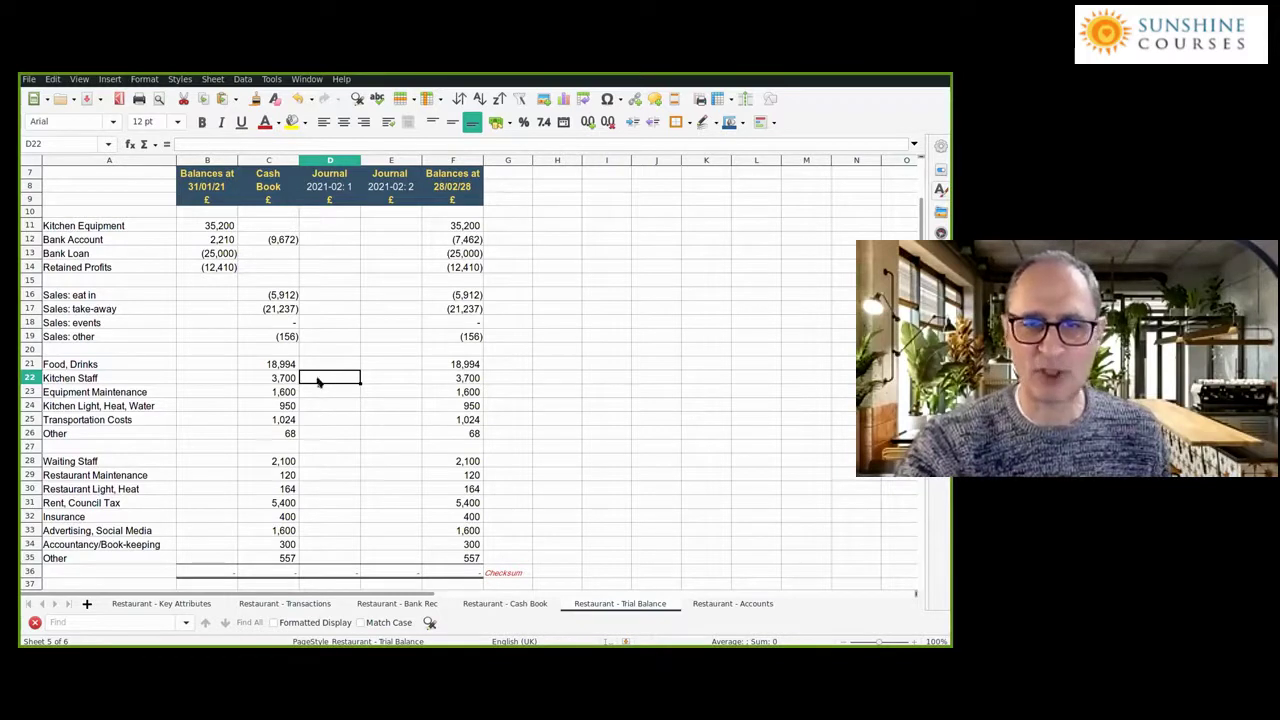
pyautogui.click(310, 463)
pyautogui.click(327, 377)
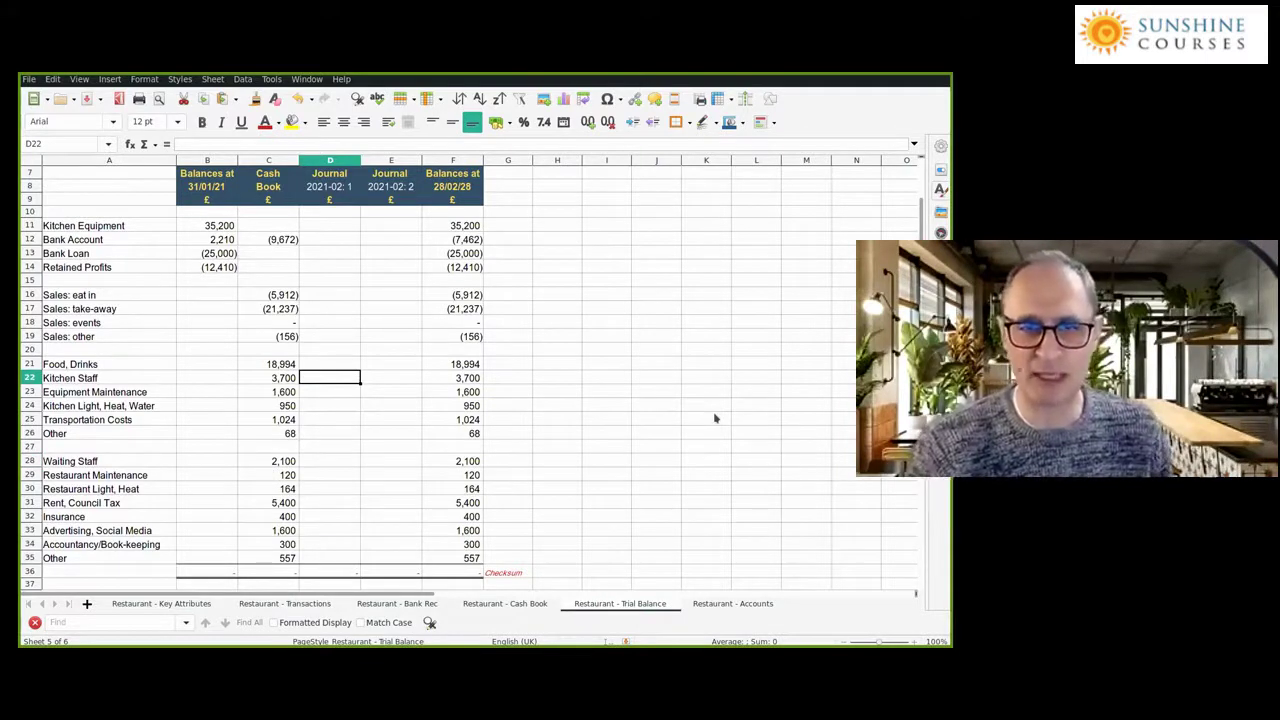
pyautogui.write('-700')
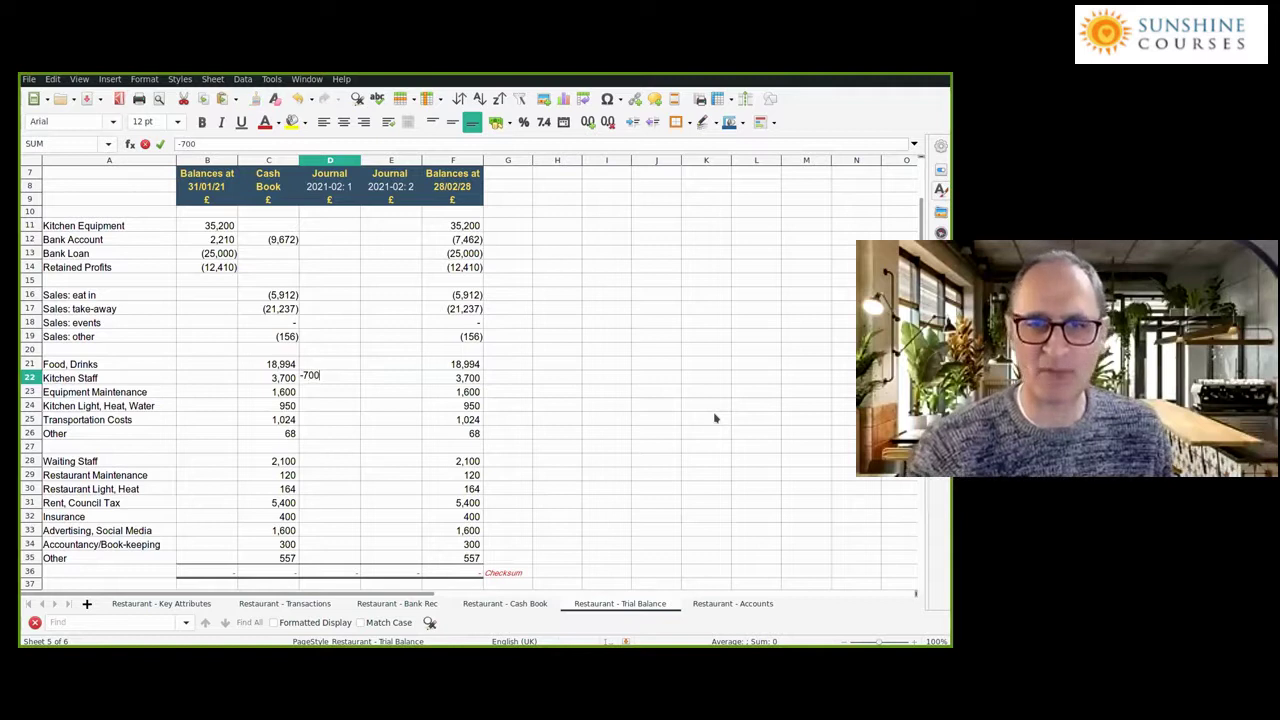
pyautogui.press('Return')
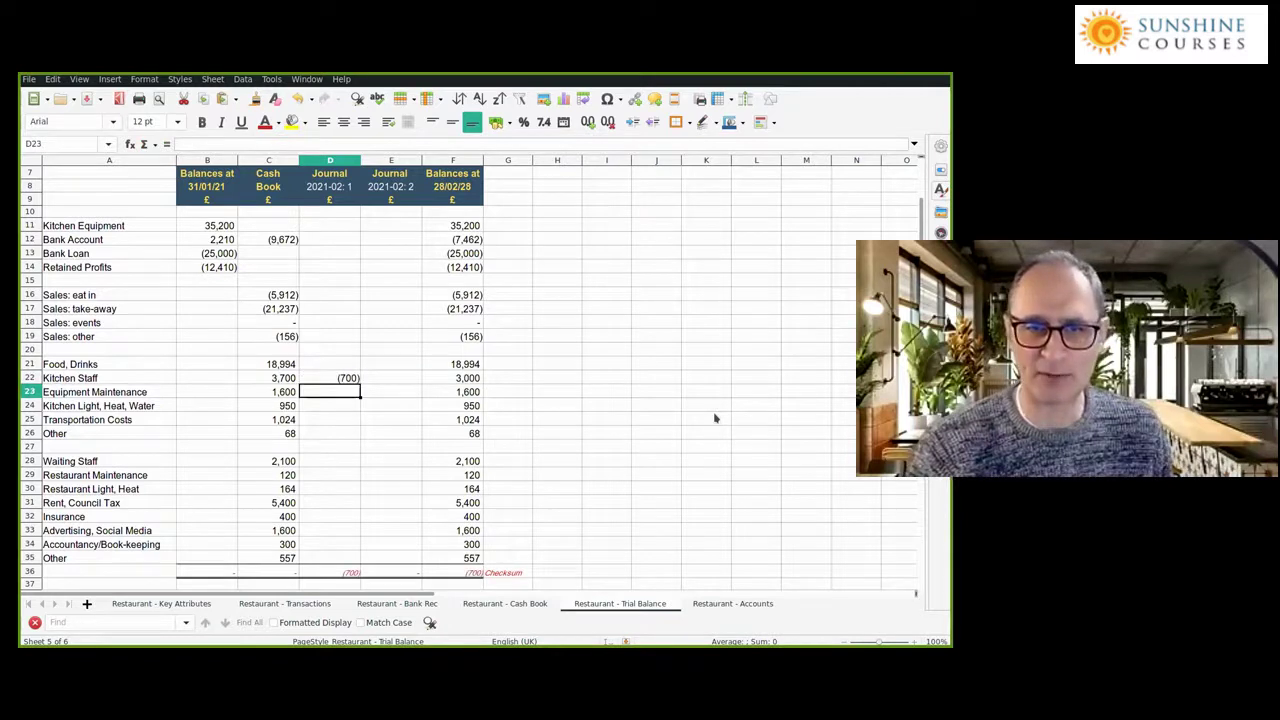
# - Review the Kitchen Staff row across the Cash Book and journal columns
pyautogui.press('Up')
pyautogui.press('Left')
pyautogui.press('Right')
pyautogui.press('Right')
pyautogui.press('Right')
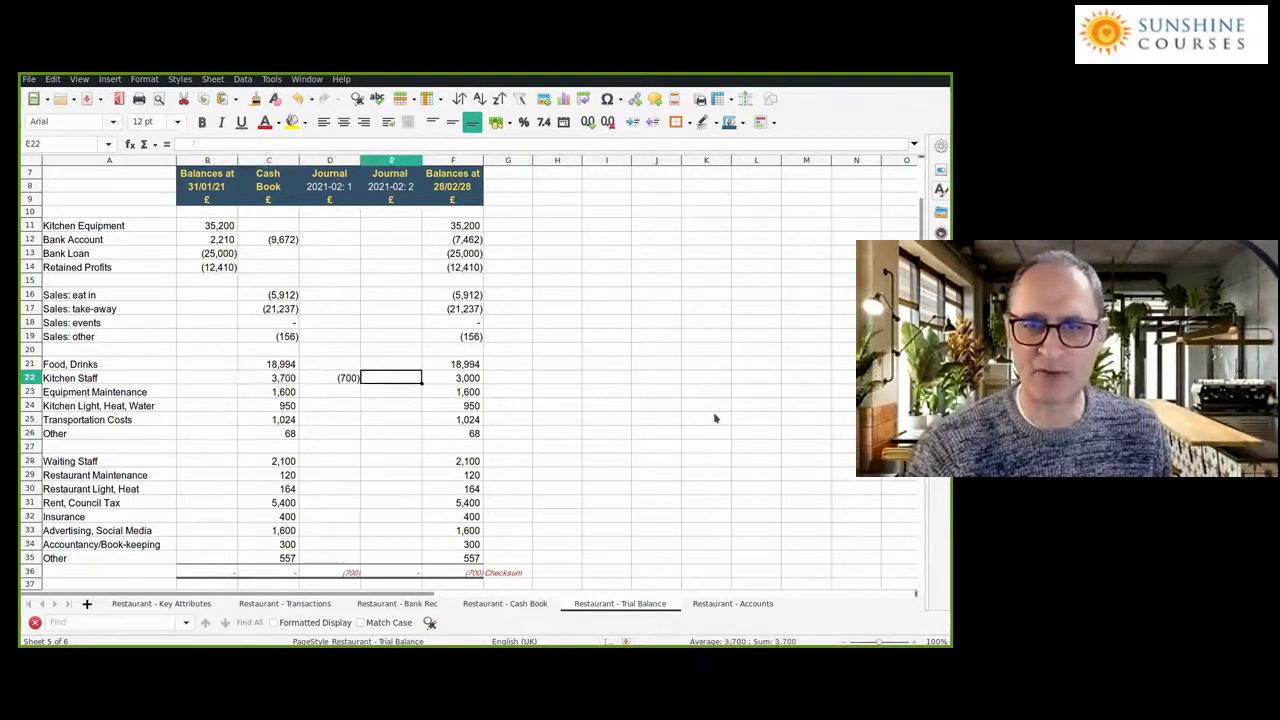
pyautogui.press('Left')
pyautogui.press('Left')
pyautogui.press('Left')
pyautogui.press('Right')
# - Enter 70 for Waiting Staff in the Journal 2021-02: 1 column
pyautogui.press('Down')
pyautogui.press('Down')
pyautogui.press('Down')
pyautogui.press('Down')
pyautogui.press('Down')
pyautogui.press('Down')
pyautogui.write('70')
pyautogui.press('Return')
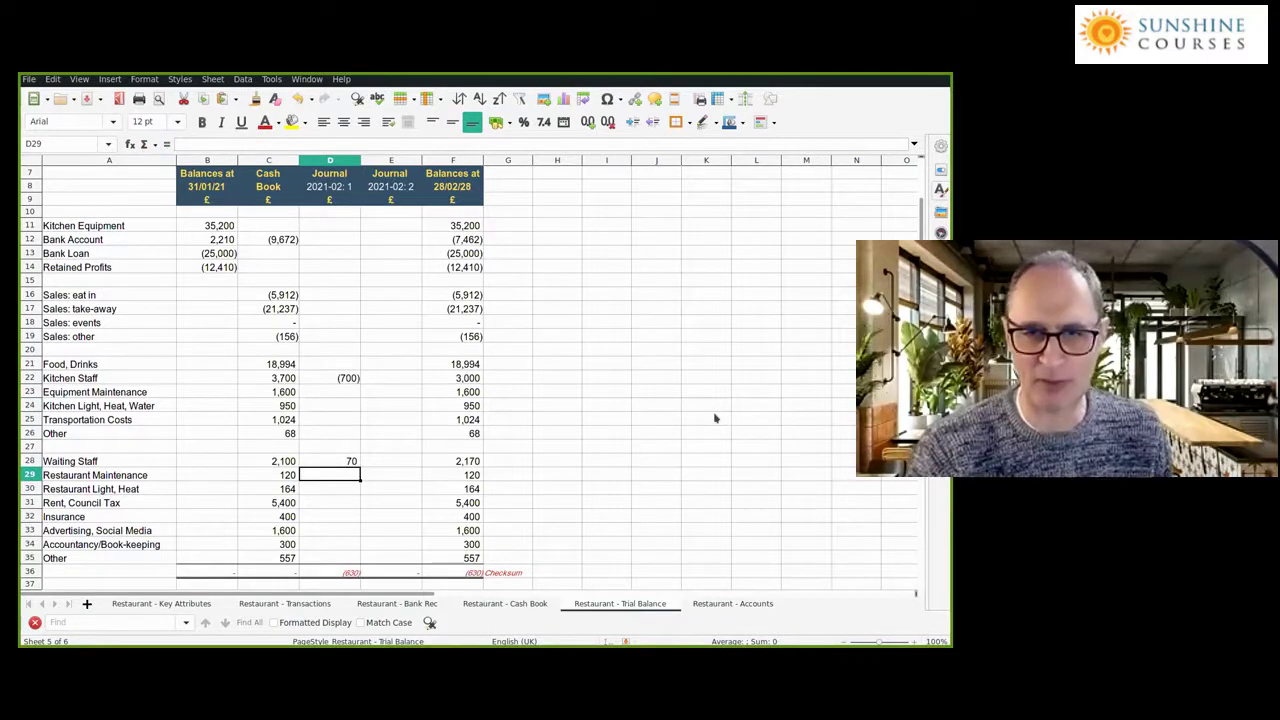
# - Check the Waiting Staff entry against the Journal 2021-02: 1 column's checksum in row 36
pyautogui.press('Up')
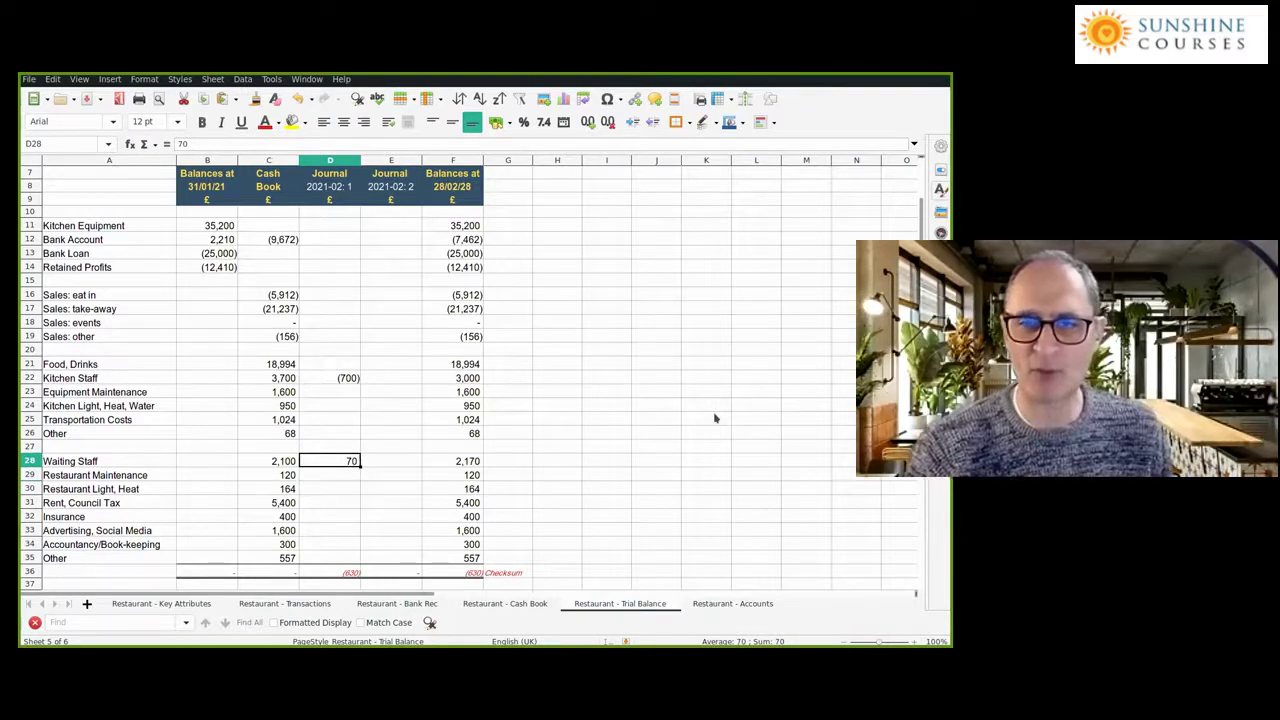
pyautogui.press('Down')
pyautogui.press('Down')
pyautogui.press('Down')
pyautogui.press('Down')
pyautogui.press('Down')
pyautogui.press('Down')
pyautogui.press('Down')
pyautogui.press('Down')
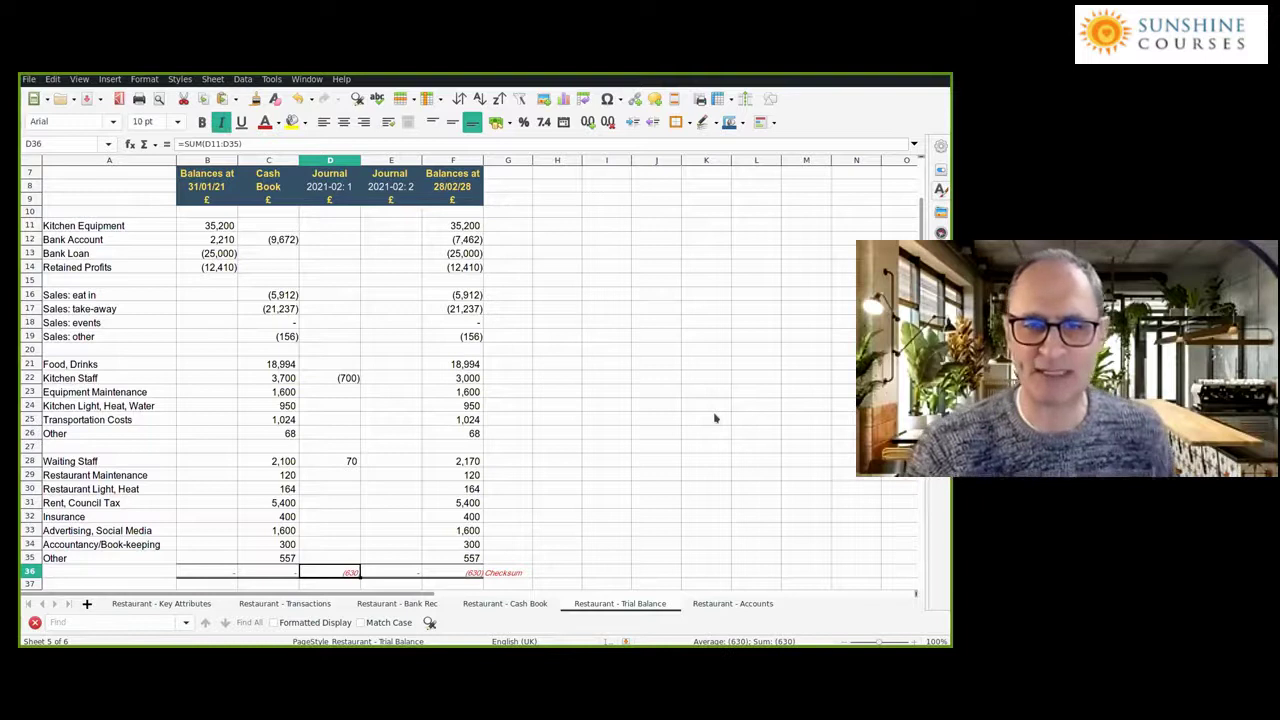
# - Set the Waiting Staff amount in the Journal 2021-02: 1 column to 700
pyautogui.press('Up')
pyautogui.press('Up')
pyautogui.press('Up')
pyautogui.press('Up')
pyautogui.press('Up')
pyautogui.press('Up')
pyautogui.press('Up')
pyautogui.press('Up')
pyautogui.write('700')
pyautogui.press('Return')
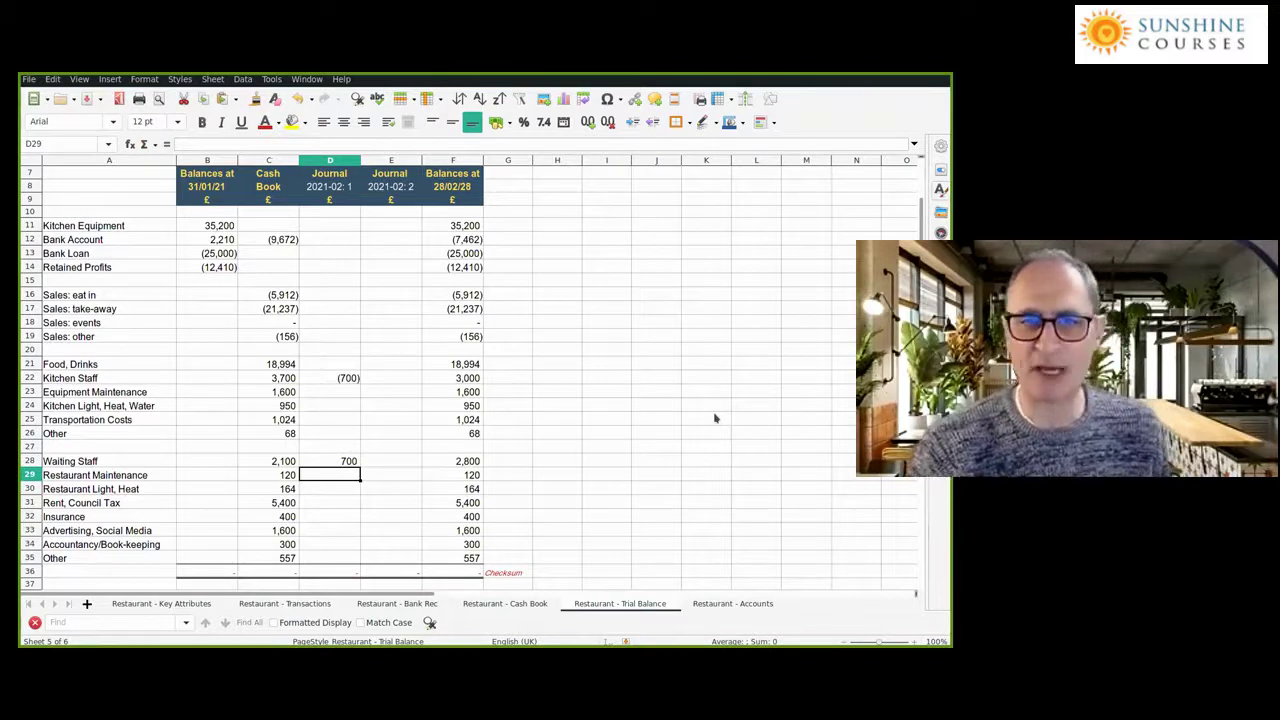
# - Review the Journal 2021-02: 1 reference heading with its Kitchen Staff and Waiting Staff entries
pyautogui.click(333, 187)
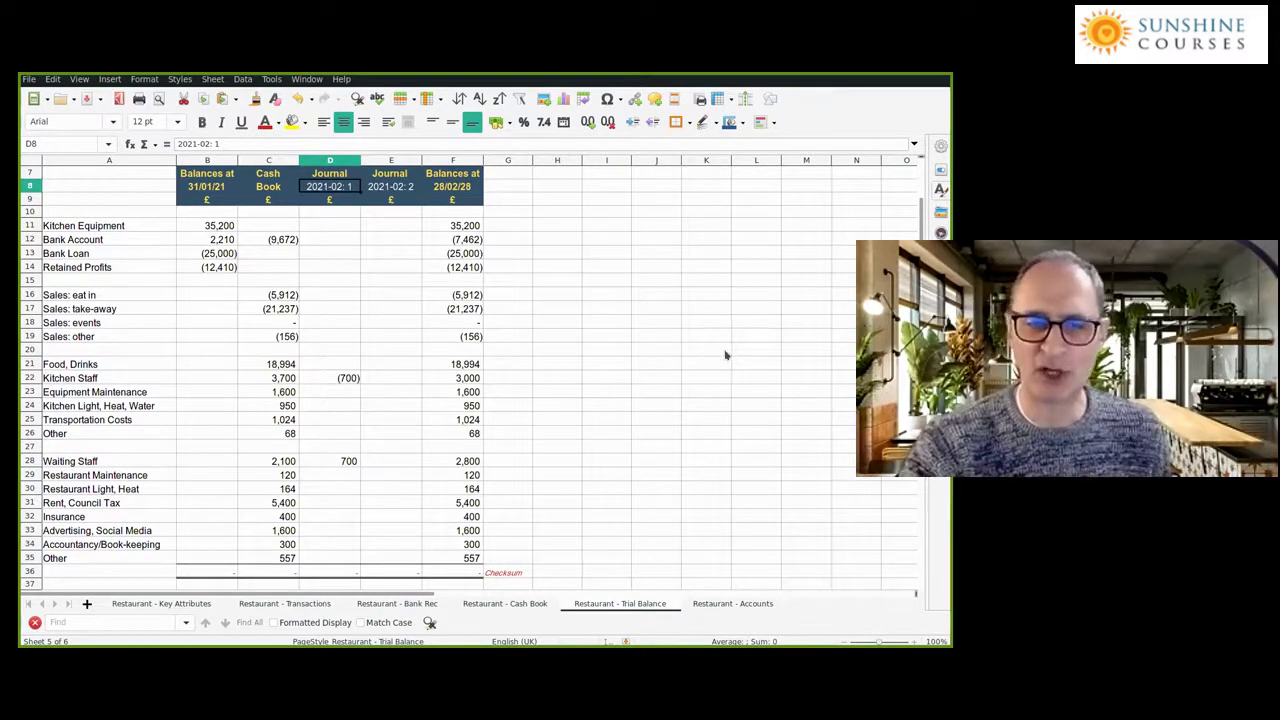
pyautogui.click(345, 378)
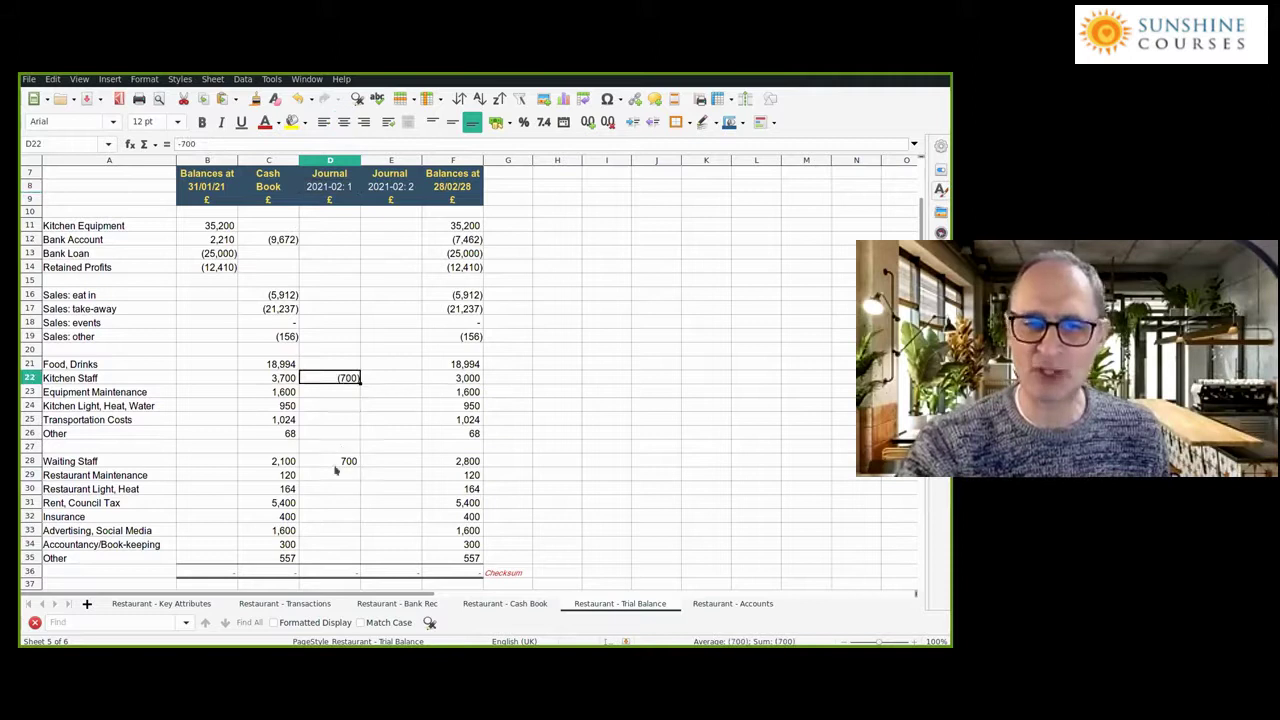
pyautogui.click(337, 461)
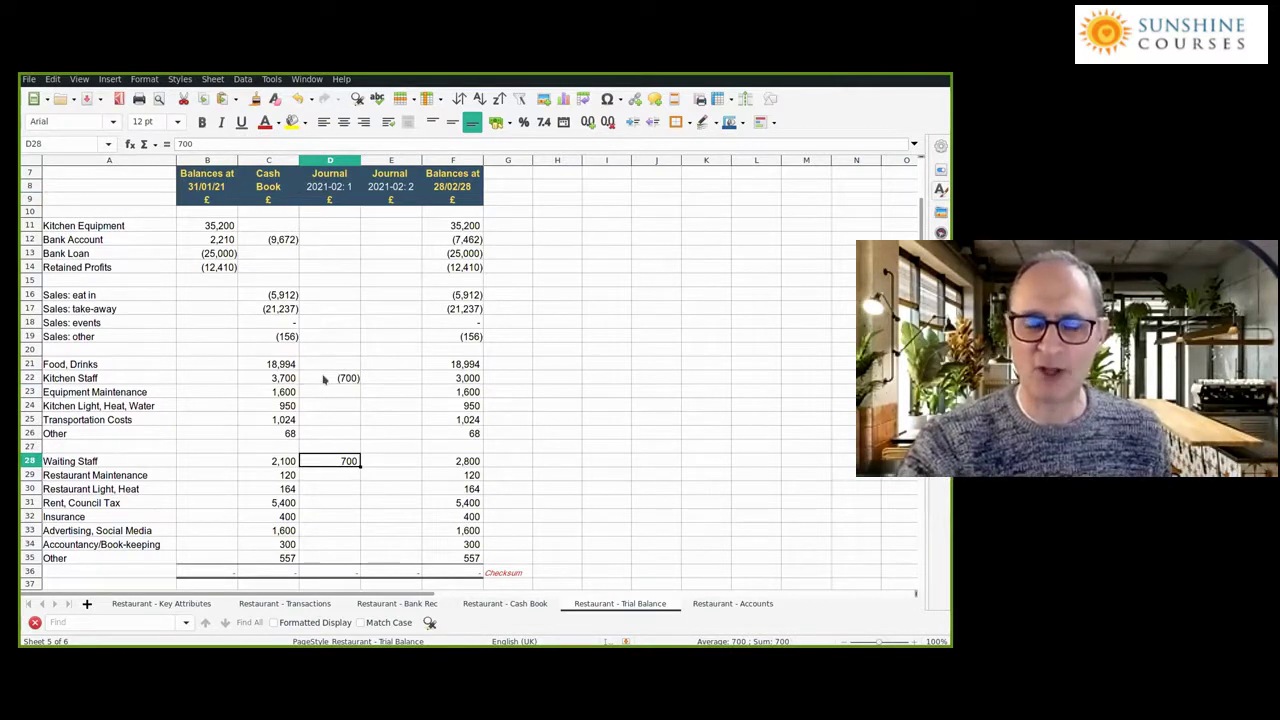
# - Compare the January balances, Cash Book and Journal columns with the closing balances in F11:F35 of the trial balance
pyautogui.click(323, 379)
pyautogui.click(335, 460)
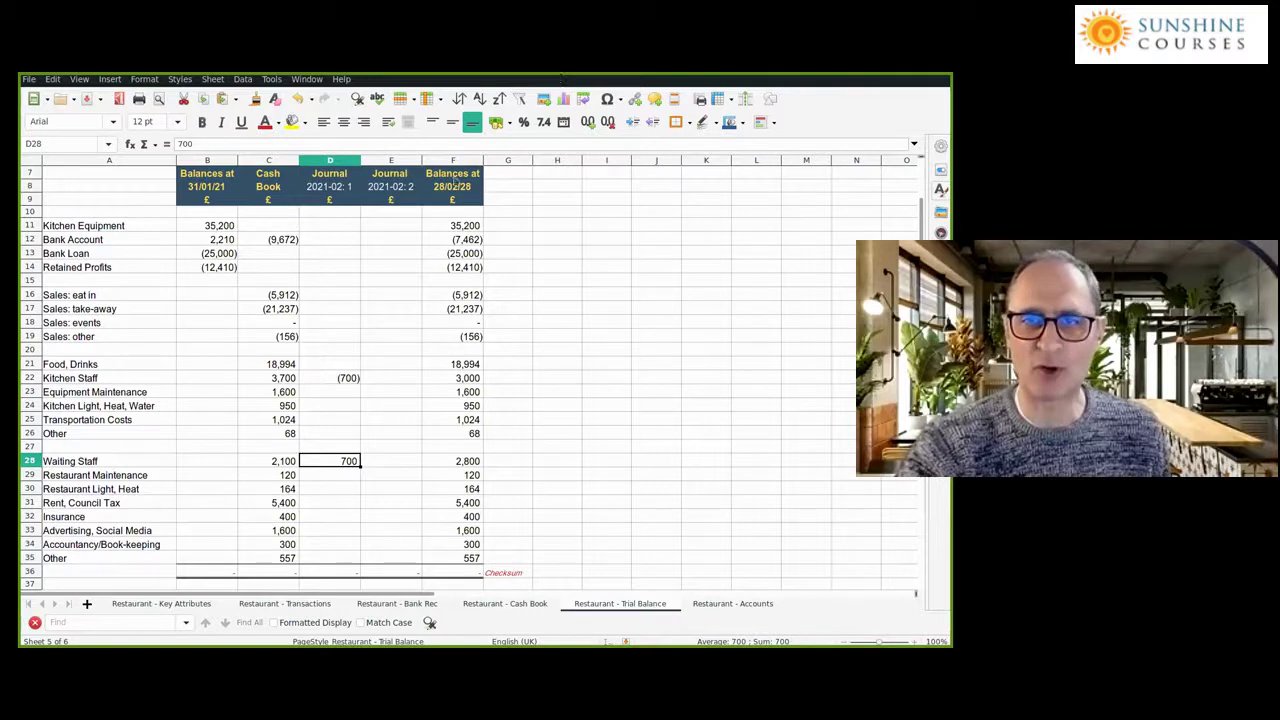
pyautogui.moveTo(443, 227); pyautogui.dragTo(438, 563)
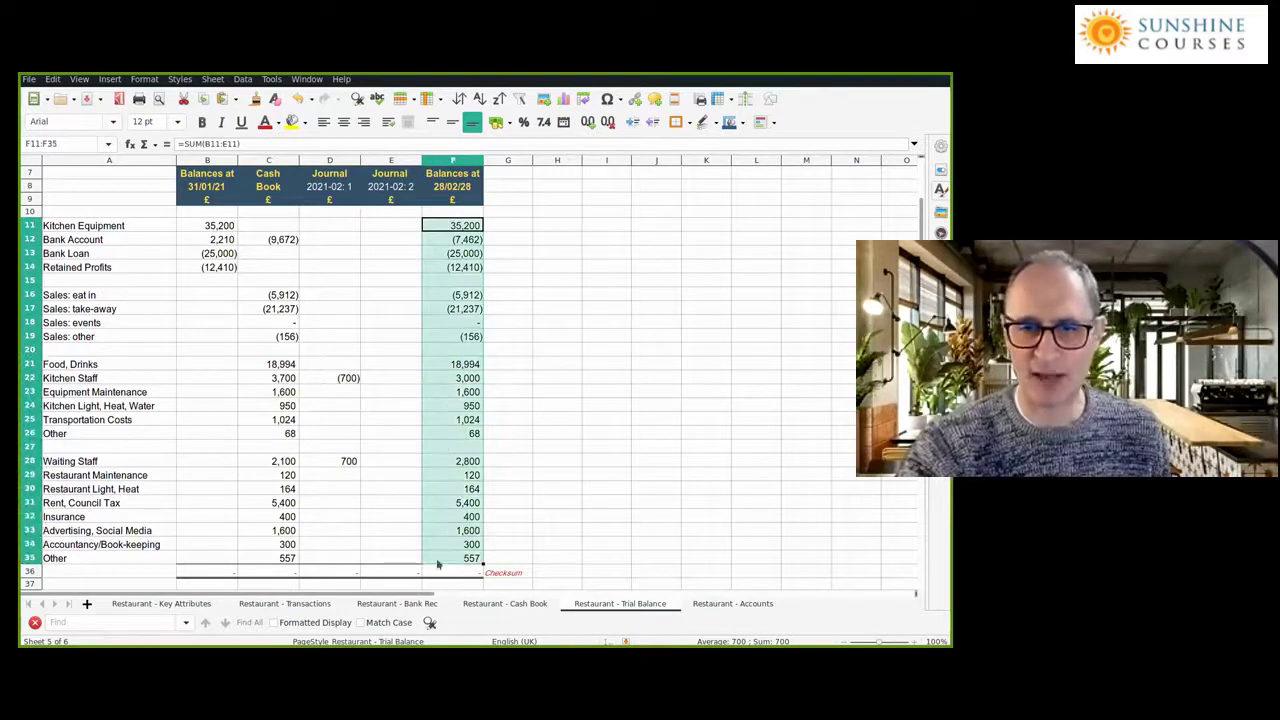
pyautogui.click(205, 226)
pyautogui.moveTo(193, 369); pyautogui.dragTo(192, 558)
pyautogui.click(295, 227)
pyautogui.moveTo(303, 232); pyautogui.dragTo(389, 560)
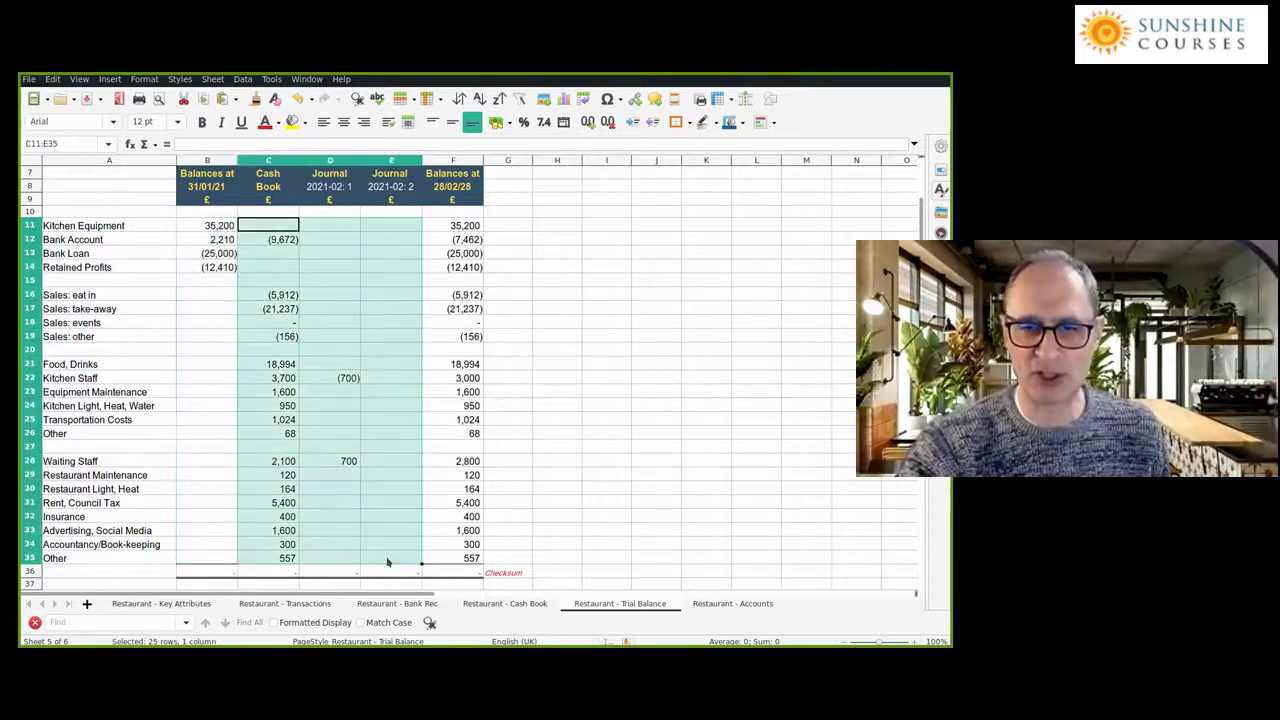
pyautogui.moveTo(445, 226); pyautogui.dragTo(430, 558)
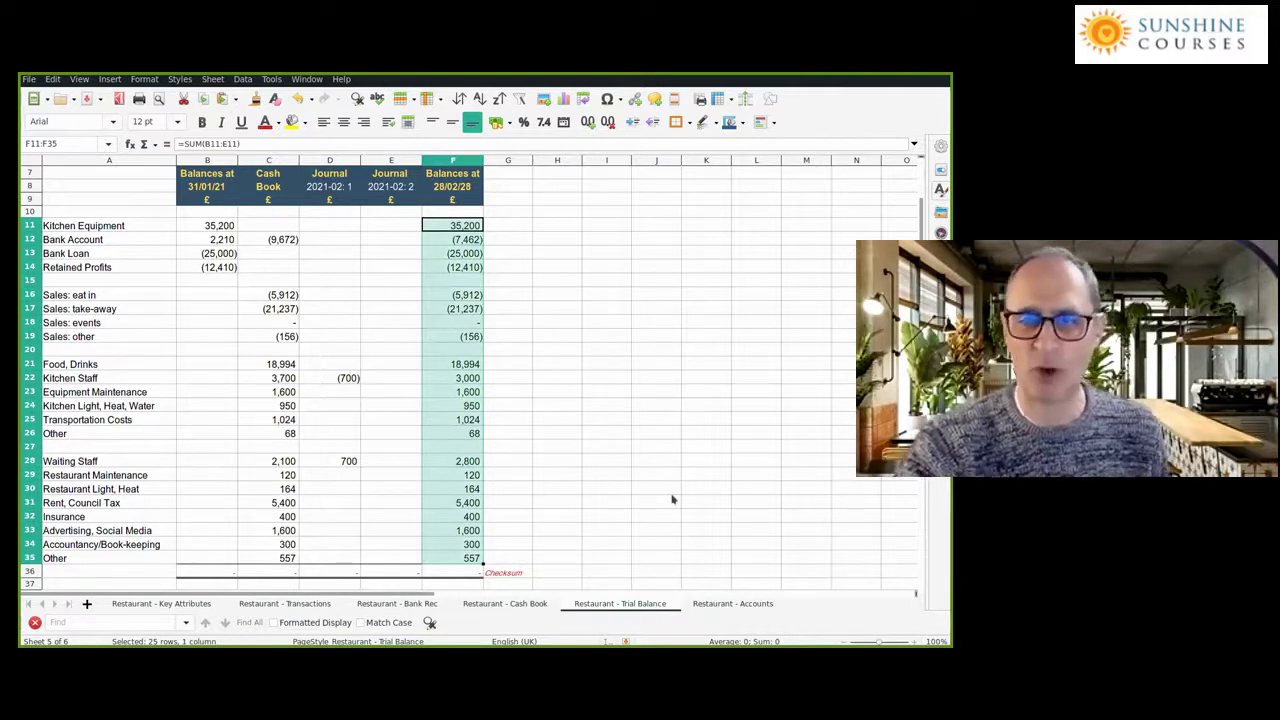
# - Check the checksum row B36:F36 across all columns, including the closing balances in F11:F35
pyautogui.hotkey('ctrl', 'Down')
pyautogui.hotkey('shift', 'Left')
pyautogui.hotkey('shift', 'Left')
pyautogui.hotkey('shift', 'Left')
pyautogui.hotkey('shift', 'Left')
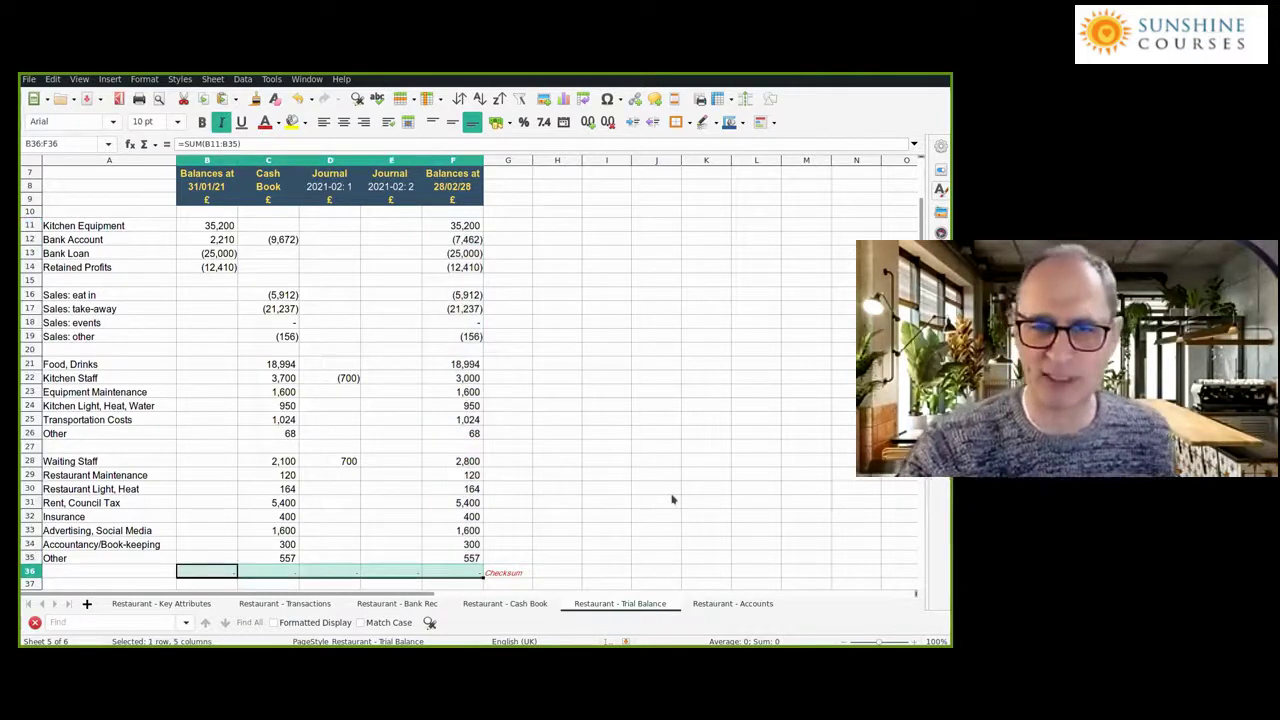
pyautogui.click(465, 419)
pyautogui.moveTo(457, 226); pyautogui.dragTo(462, 559)
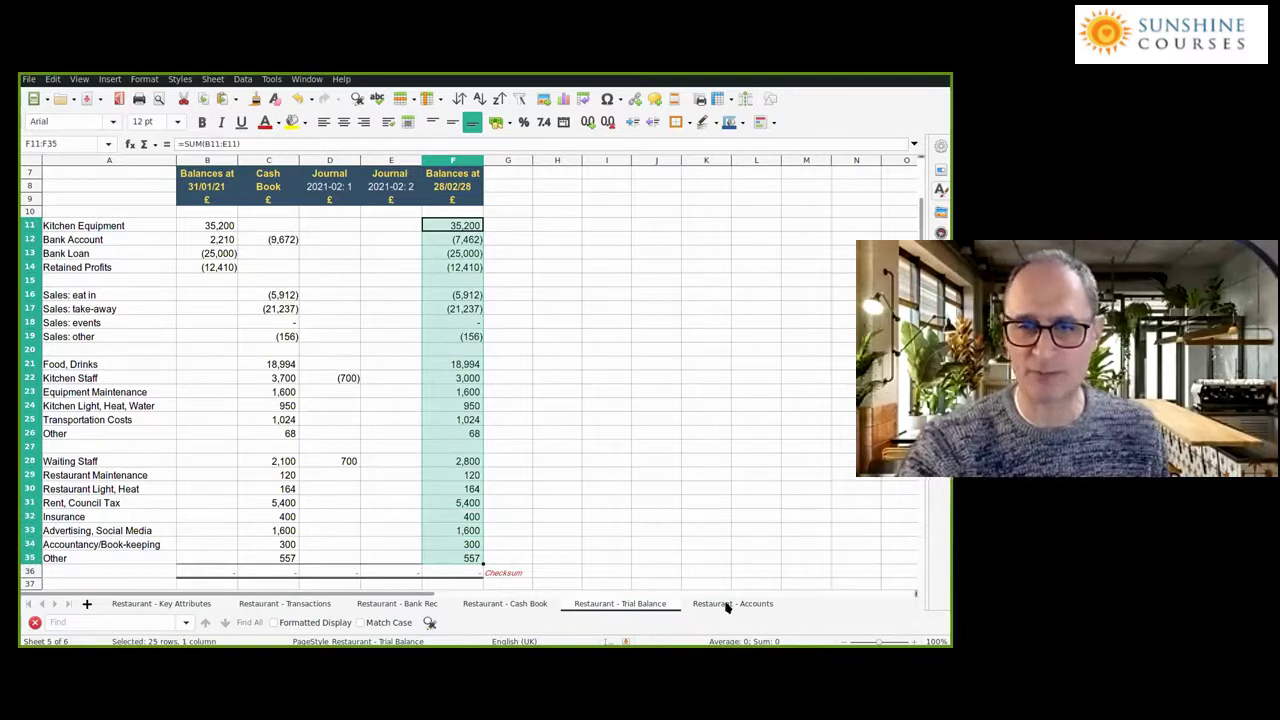
# - Open the Restaurant - Accounts sheet and look over the profit and loss account from Sales to Net Profit/(Loss)
pyautogui.click(727, 604)
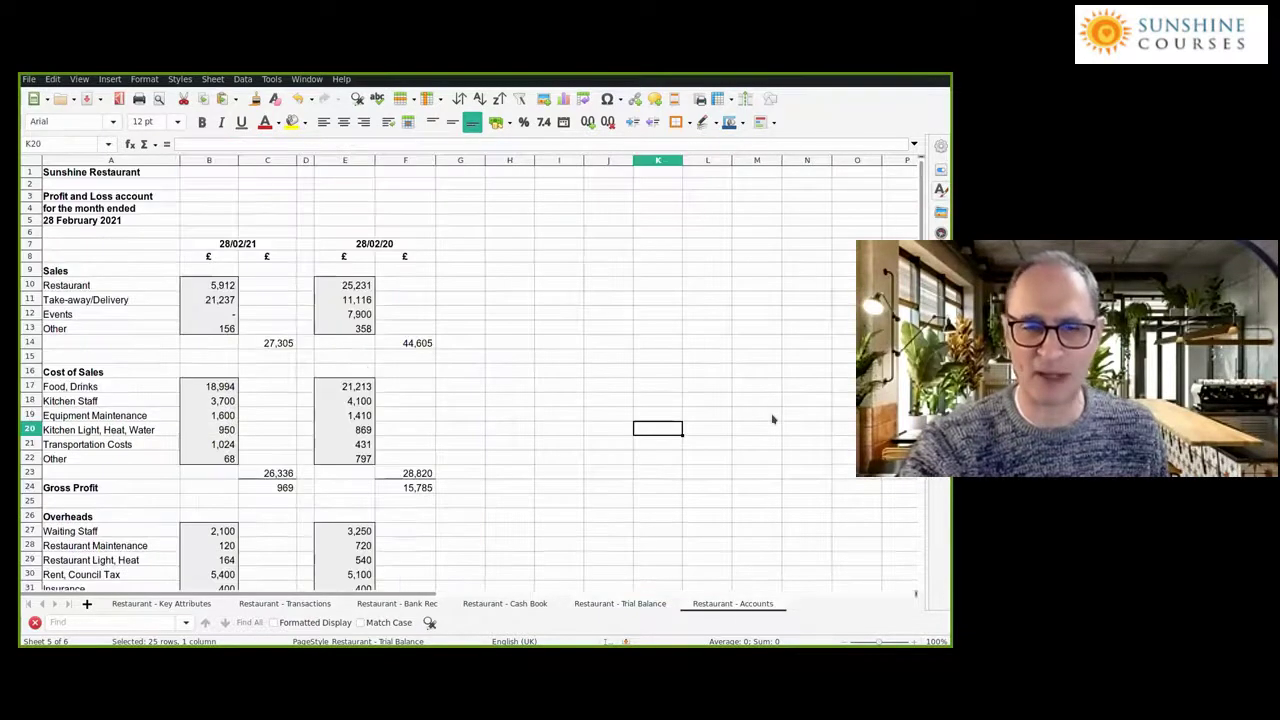
pyautogui.scroll(-2, 772, 420)
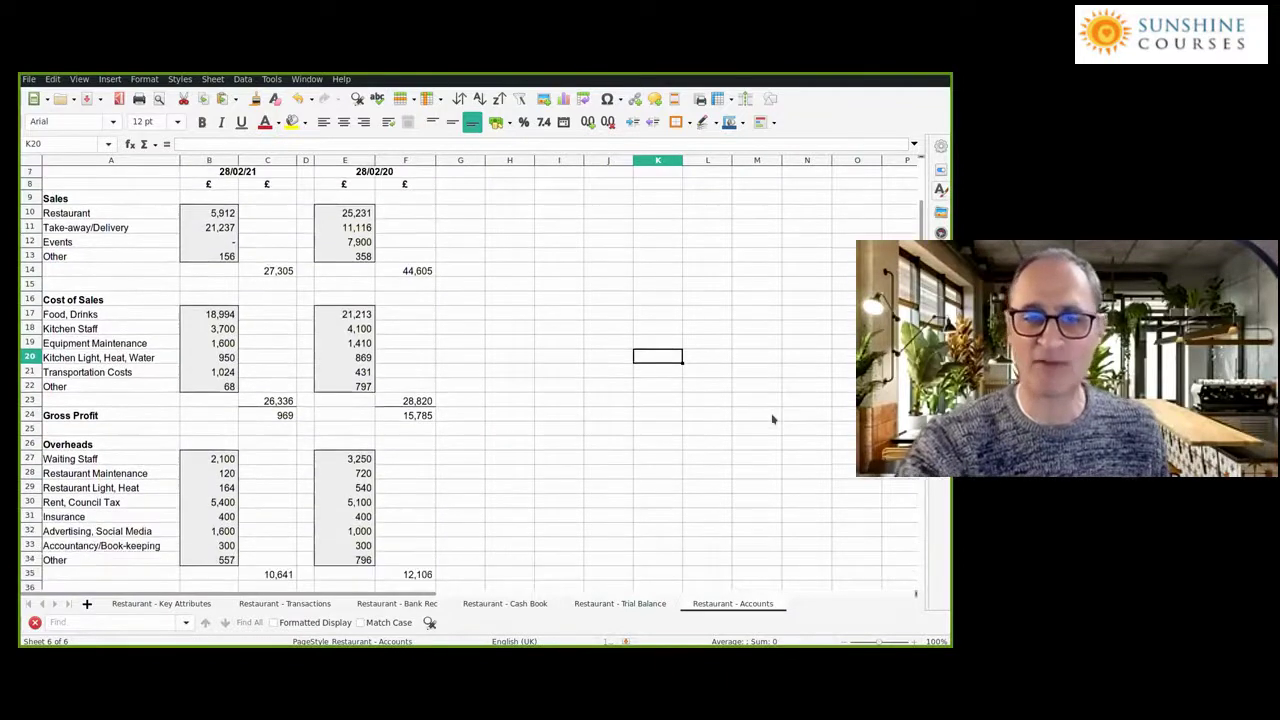
pyautogui.scroll(-1, 773, 420)
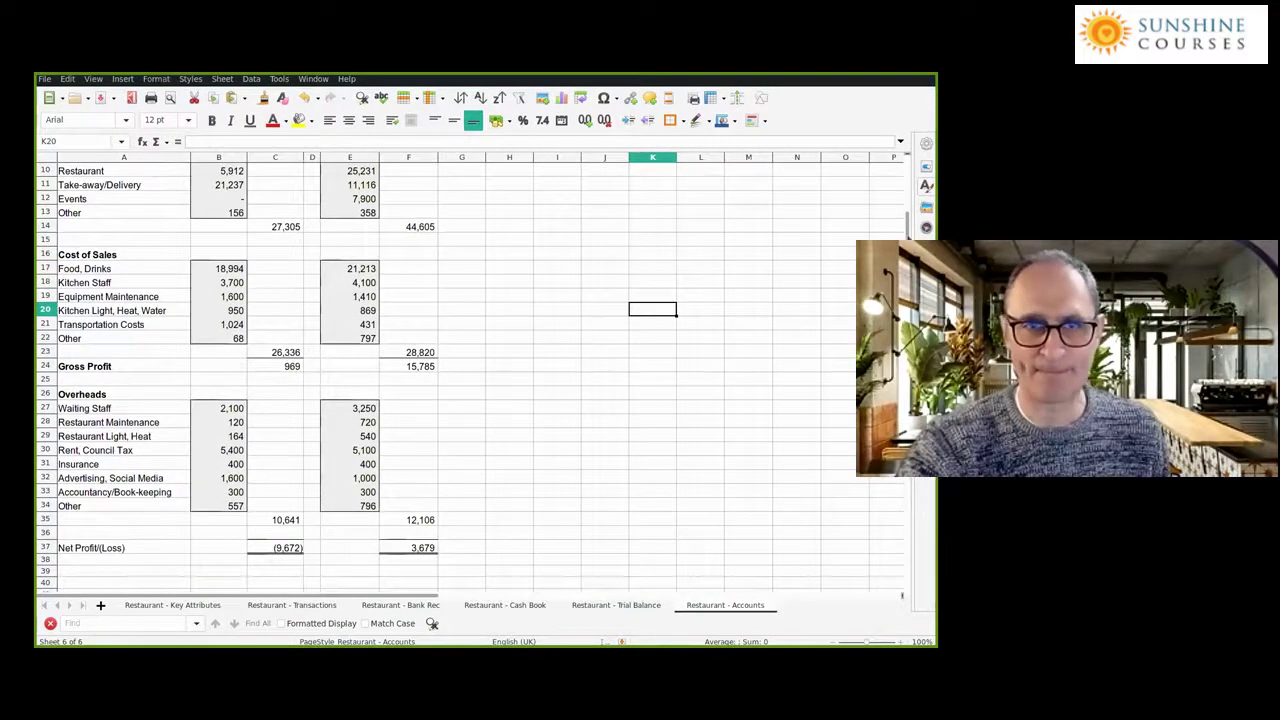
pyautogui.scroll(1, 412, 238)
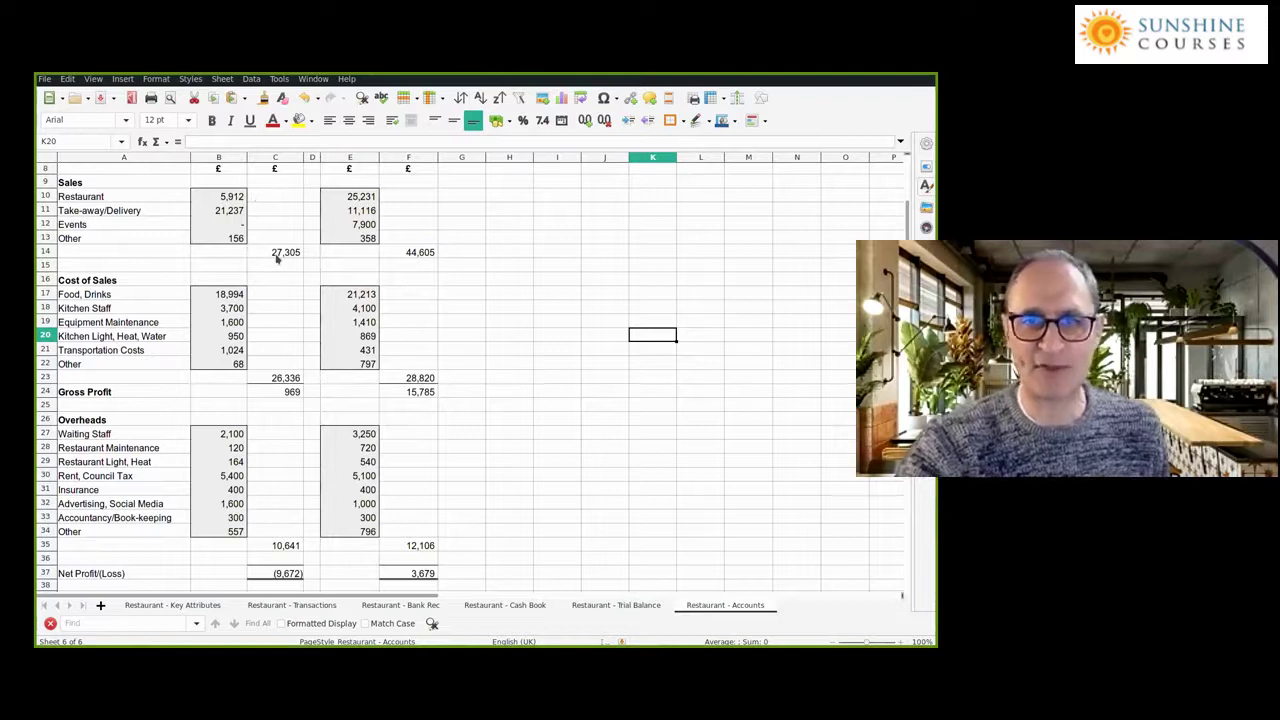
pyautogui.scroll(3, 634, 303)
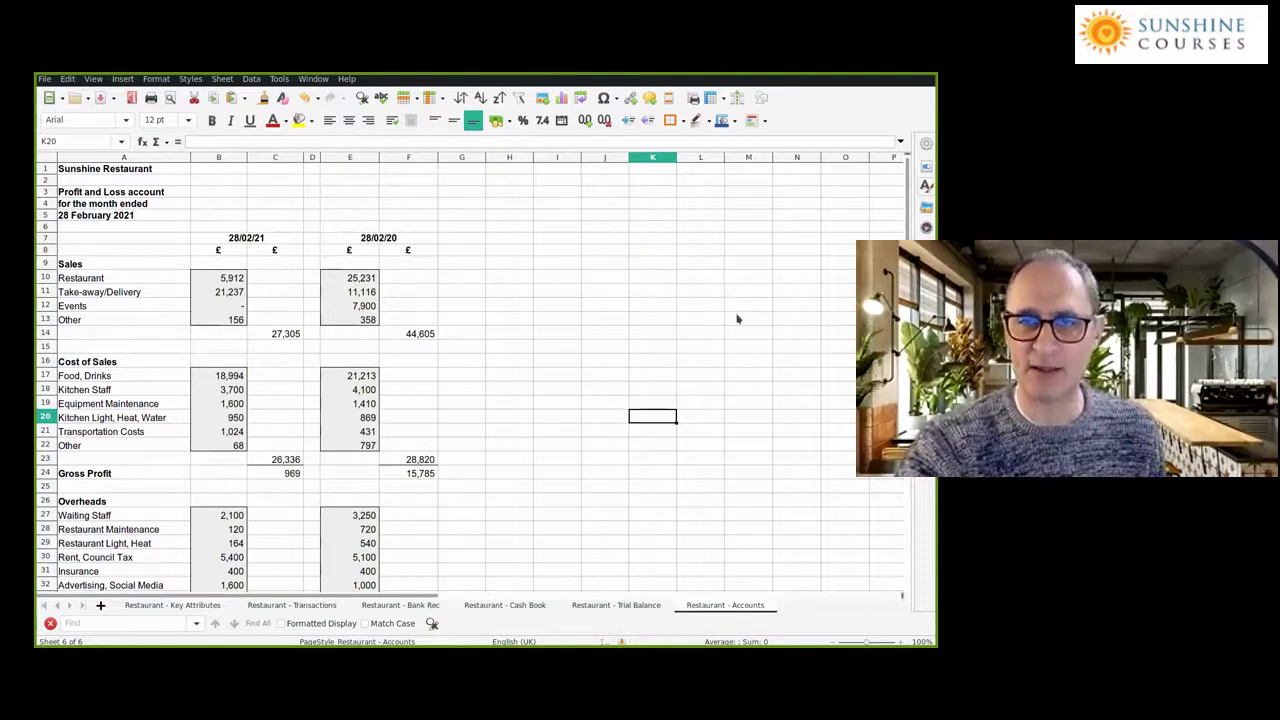
pyautogui.scroll(-2, 737, 319)
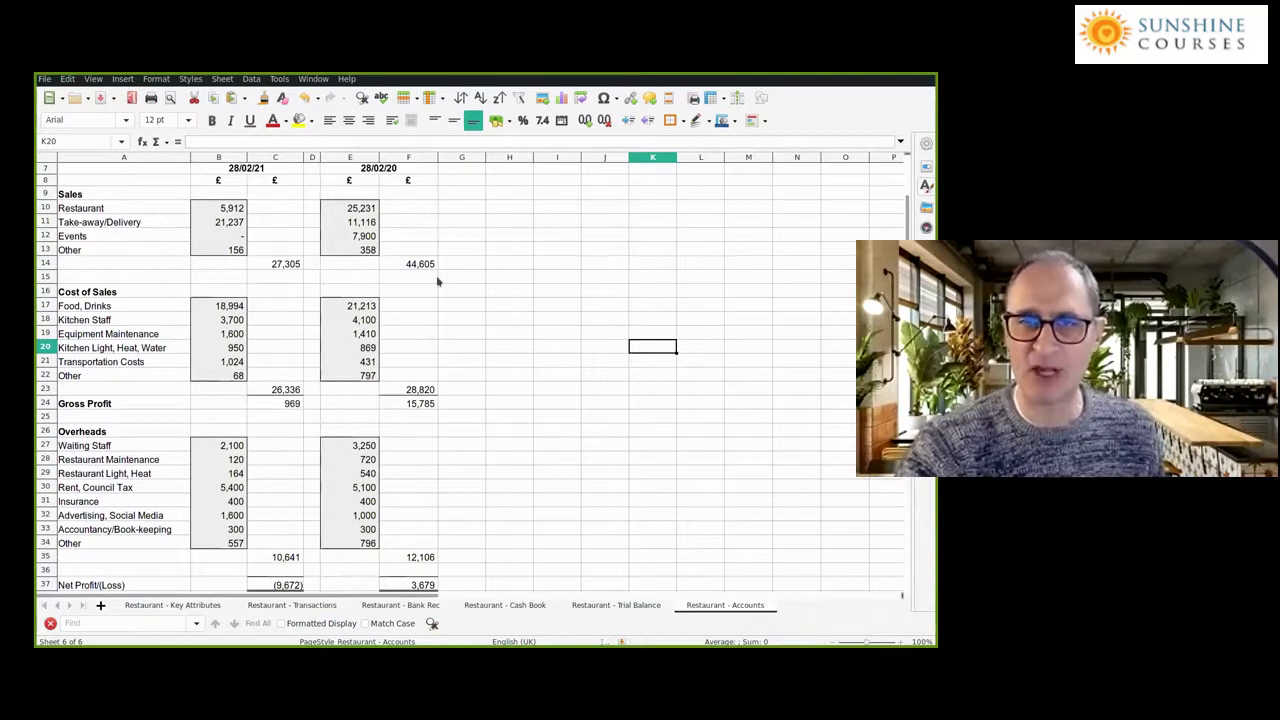
# - Compare the total sales in C14 for 28/02/21 with the prior-year total in F14
pyautogui.click(282, 266)
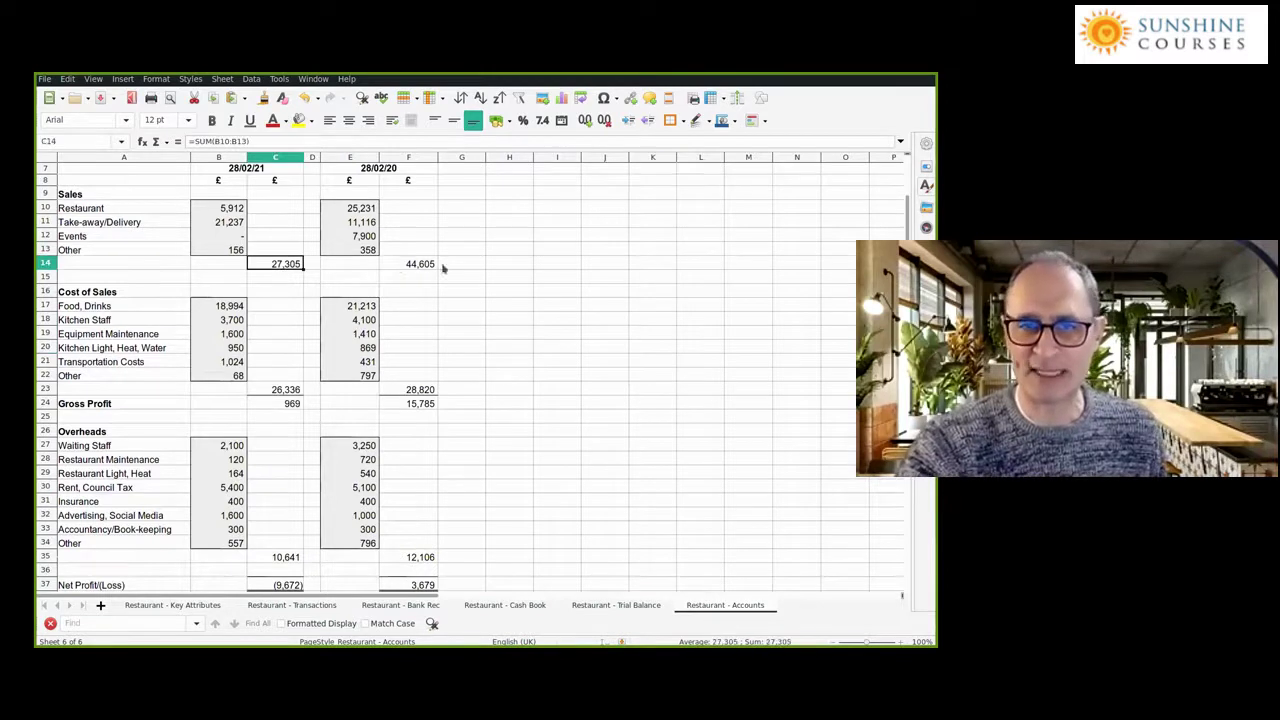
pyautogui.click(403, 268)
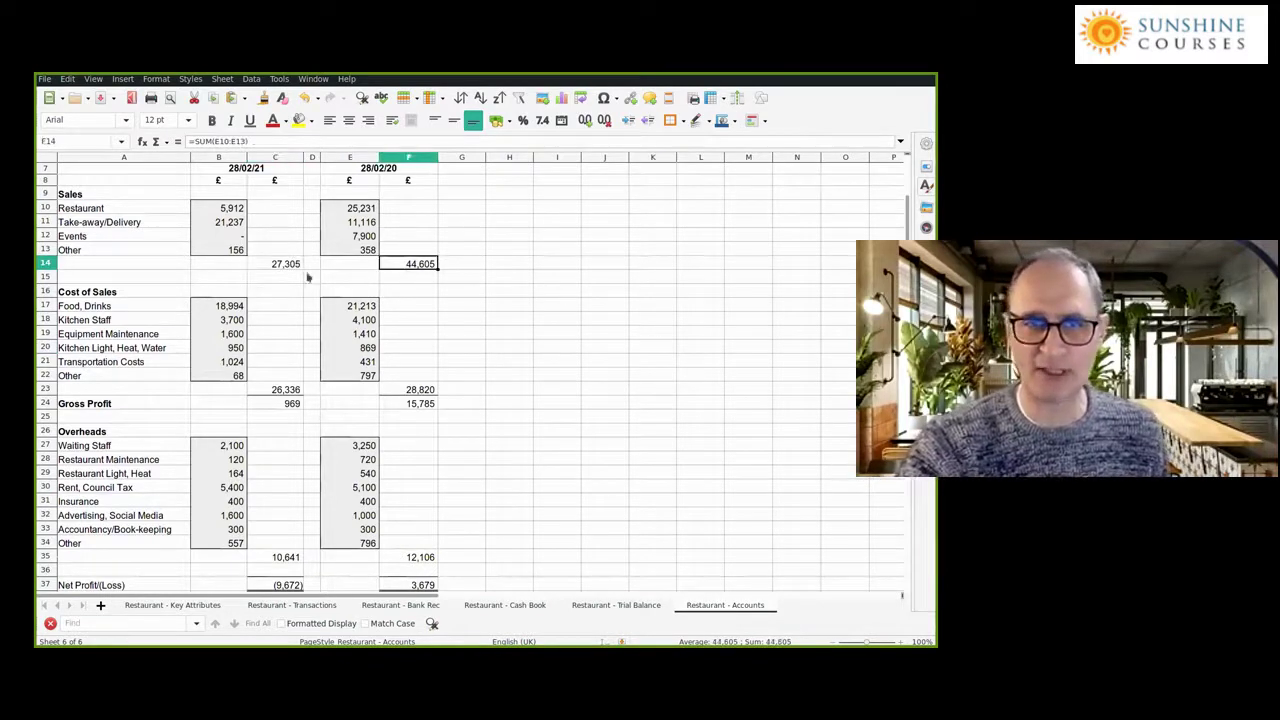
pyautogui.click(276, 266)
pyautogui.click(396, 264)
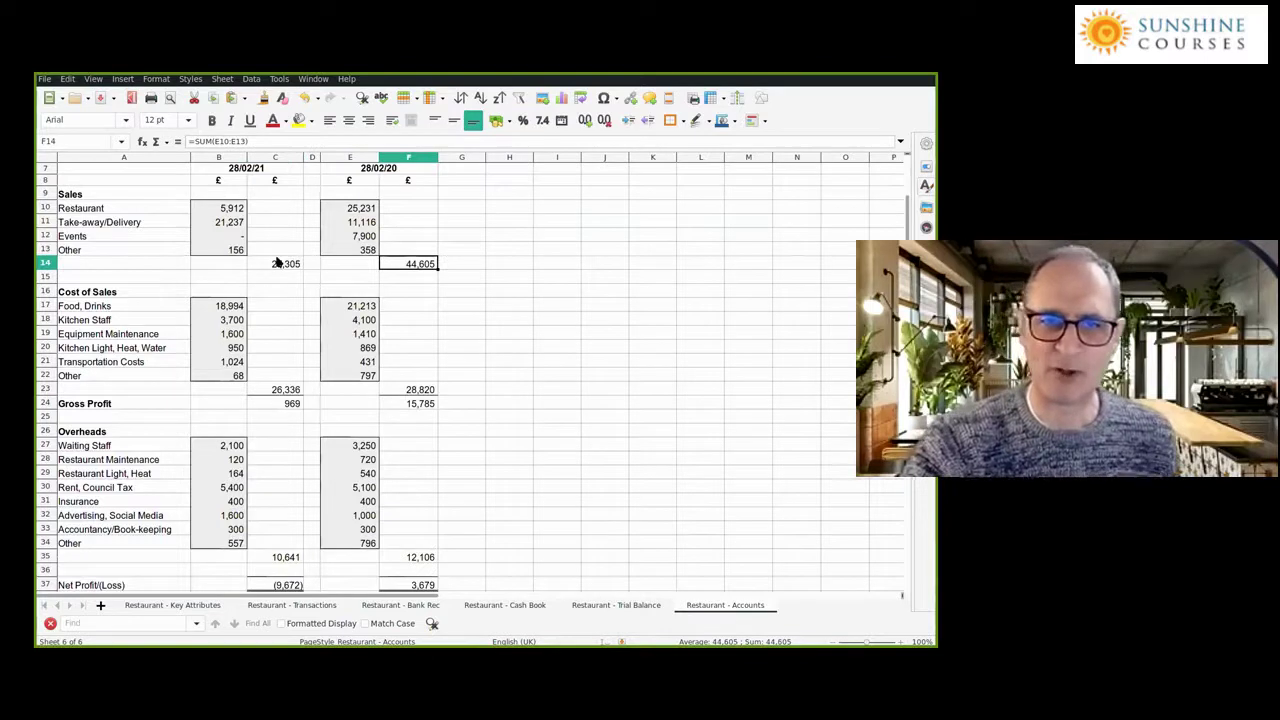
pyautogui.click(284, 263)
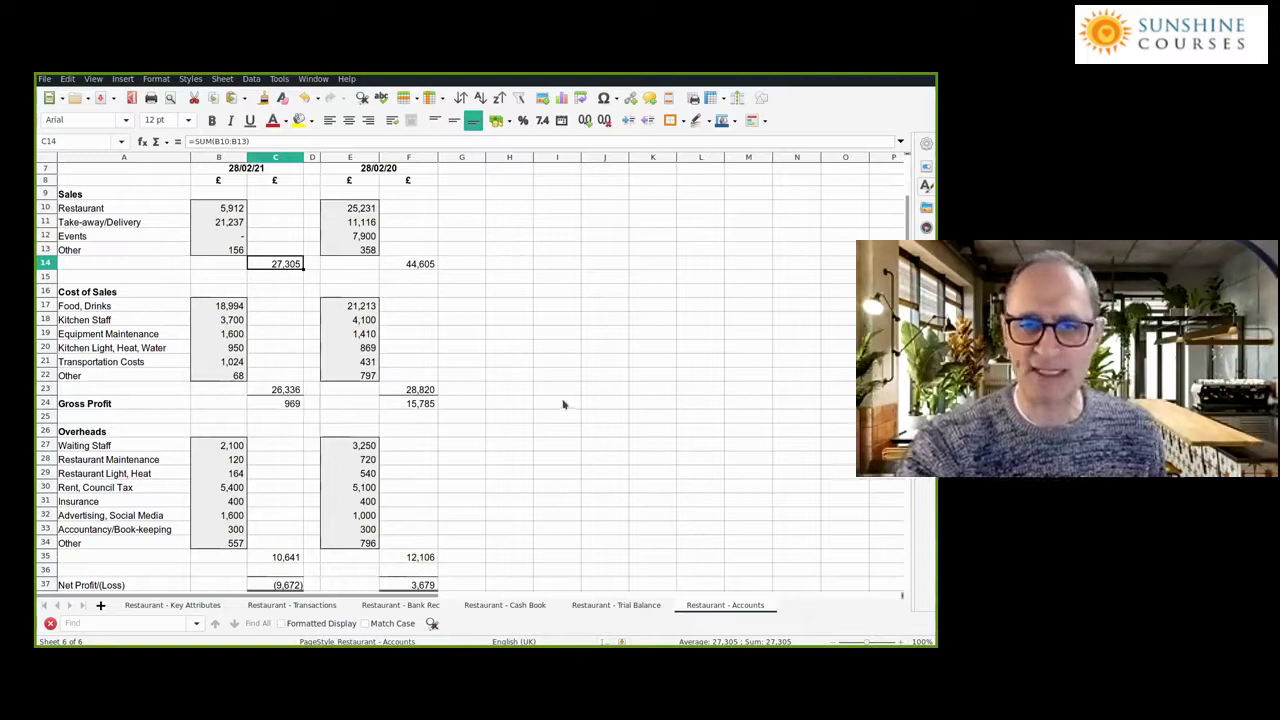
# - Examine the current-year Cost of Sales total in C23 and the Kitchen Staff and Equipment Maintenance lines
pyautogui.click(280, 391)
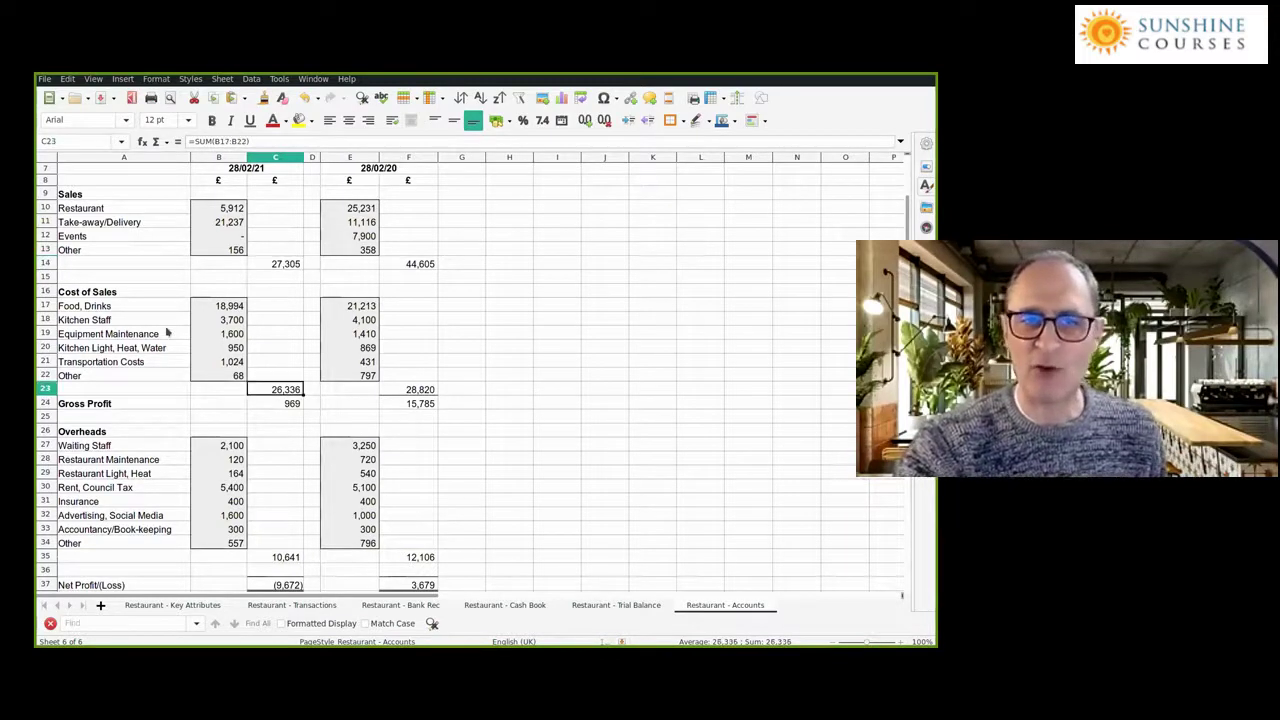
pyautogui.click(104, 320)
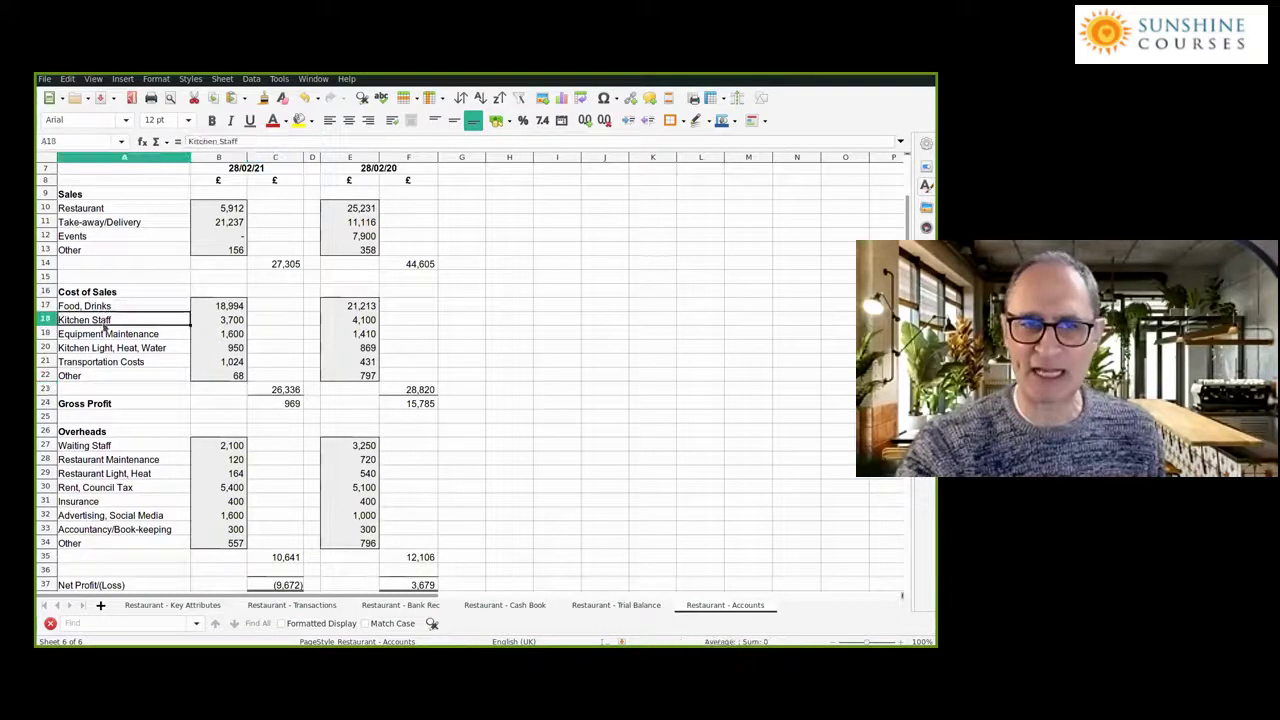
pyautogui.click(104, 332)
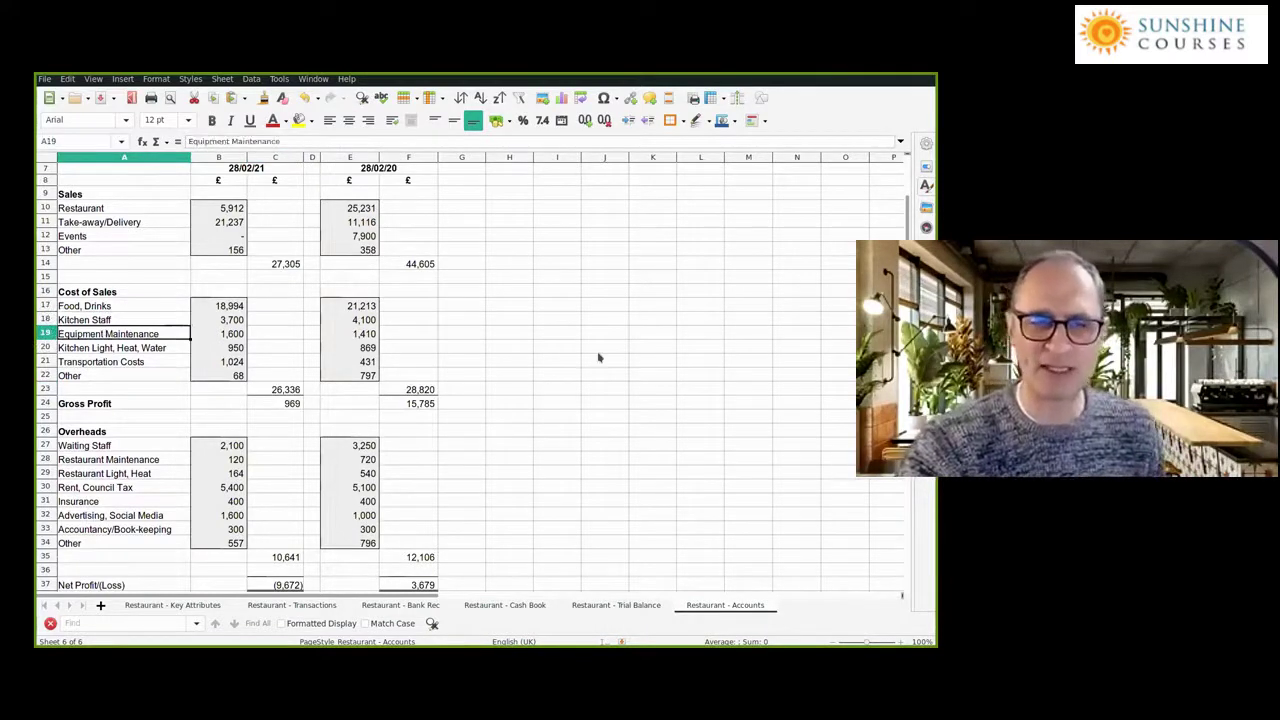
# - Trace the 28/02/21 Gross Profit from total sales and cost of sales, and compare it with the 28/02/20 figure
pyautogui.click(278, 263)
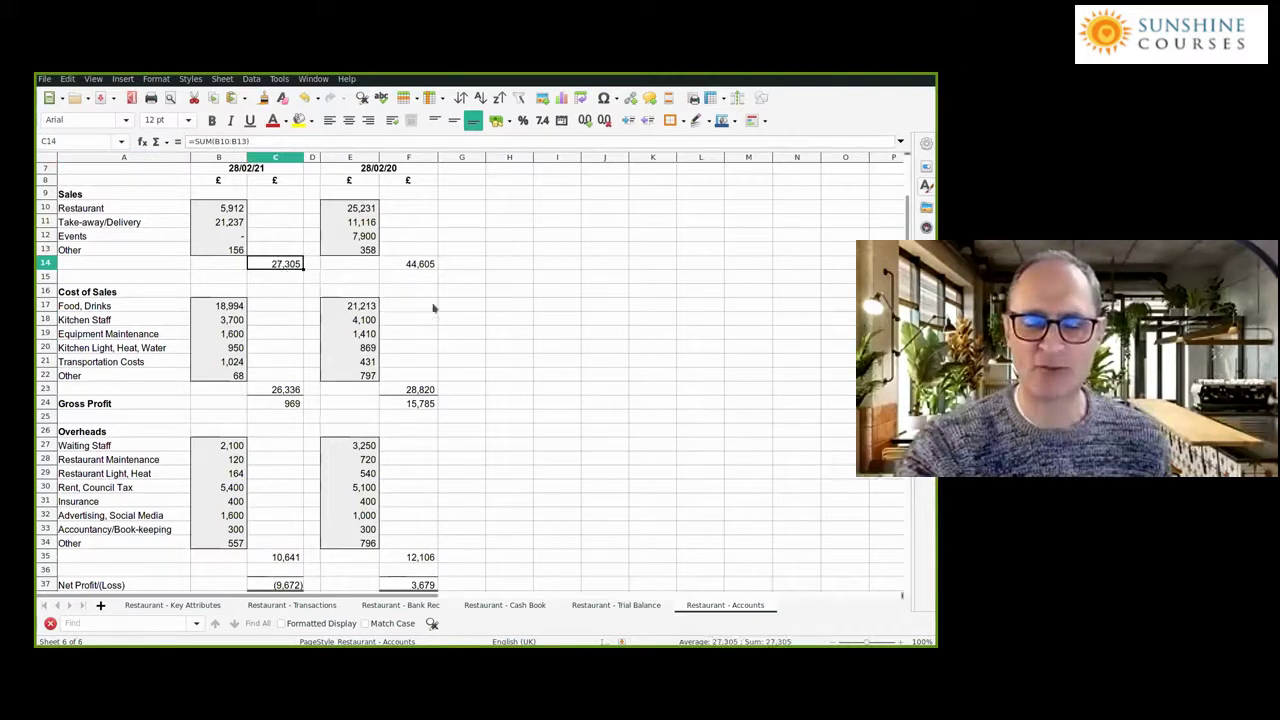
pyautogui.click(290, 391)
pyautogui.click(286, 404)
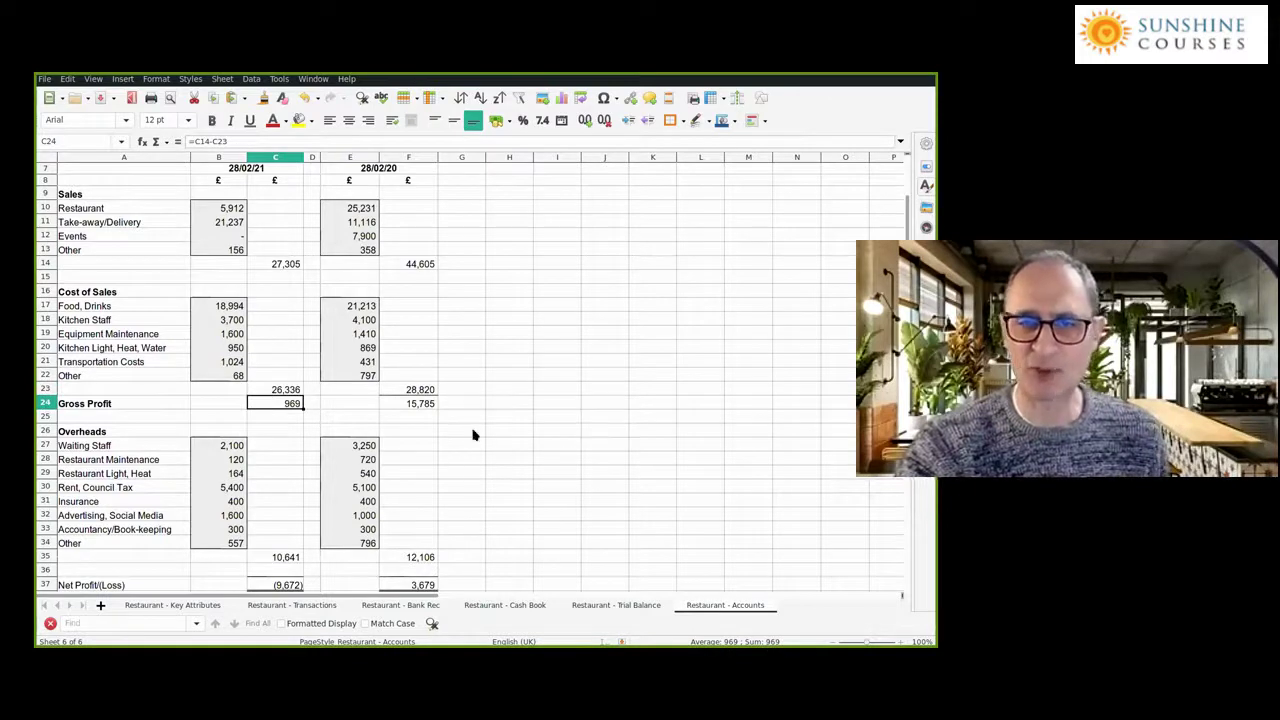
pyautogui.click(423, 405)
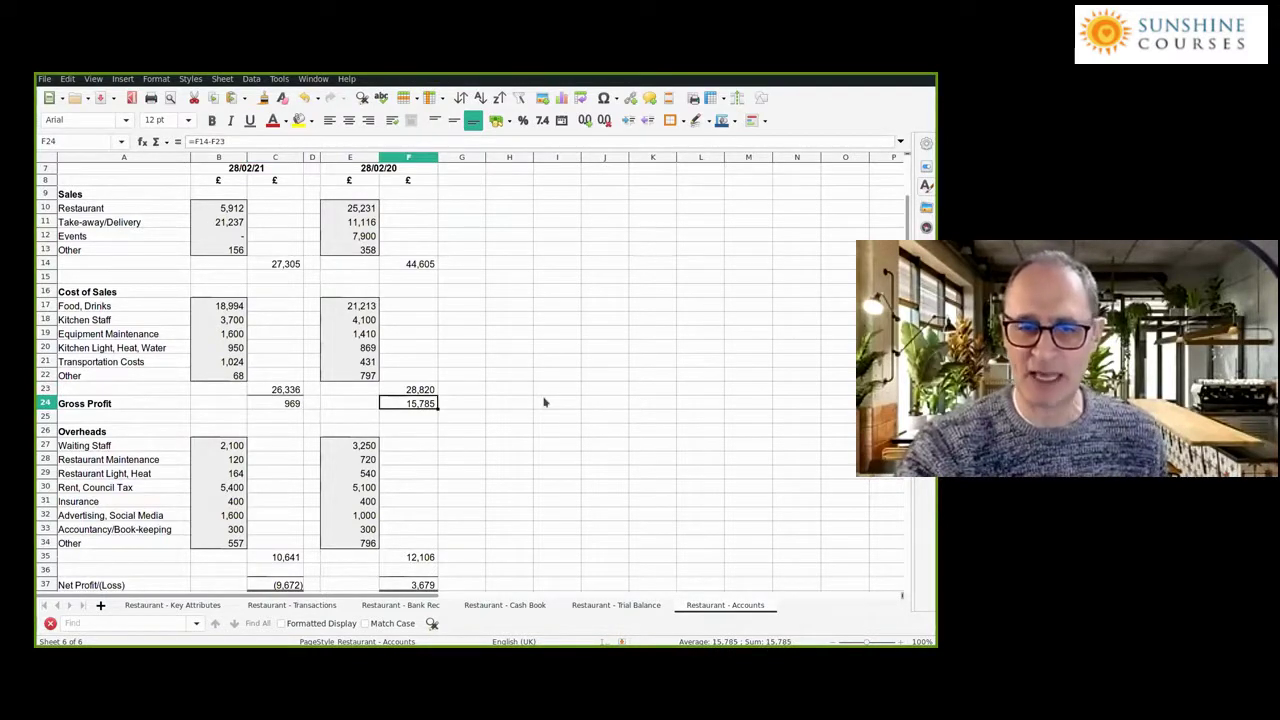
# - Compare the Overheads totals in row 35 for 28/02/21 and 28/02/20
pyautogui.click(280, 559)
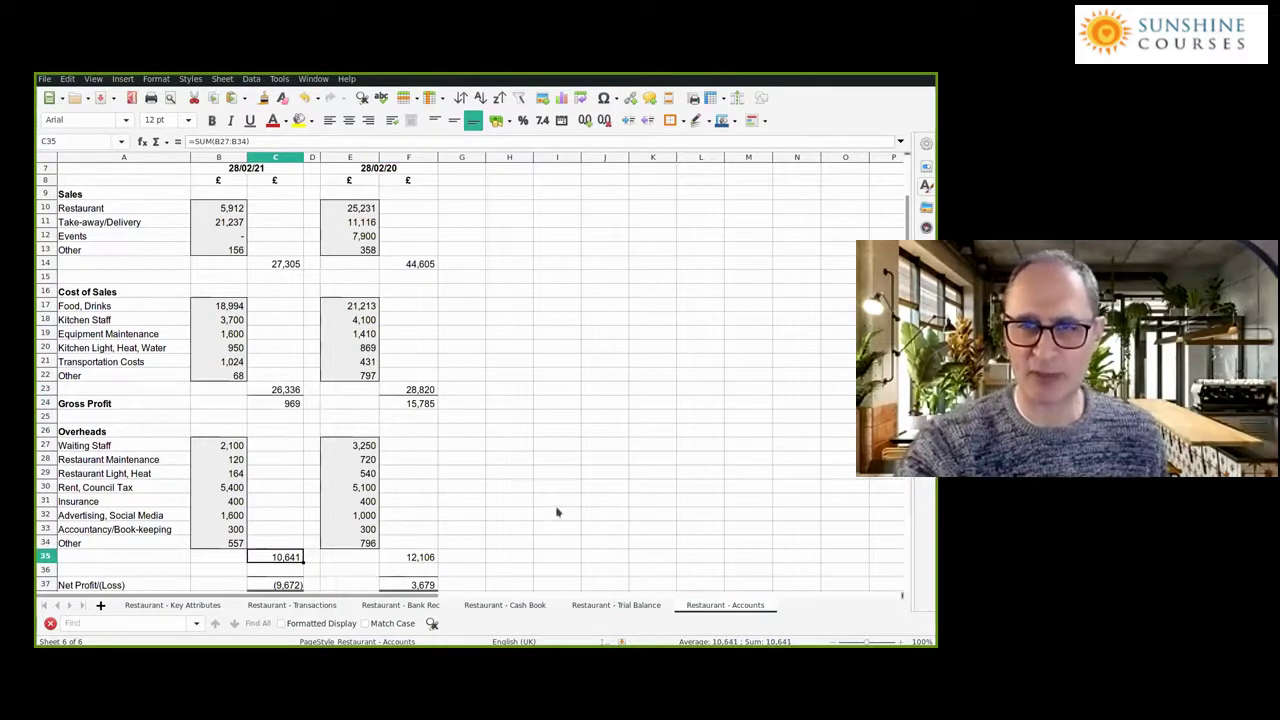
pyautogui.click(426, 561)
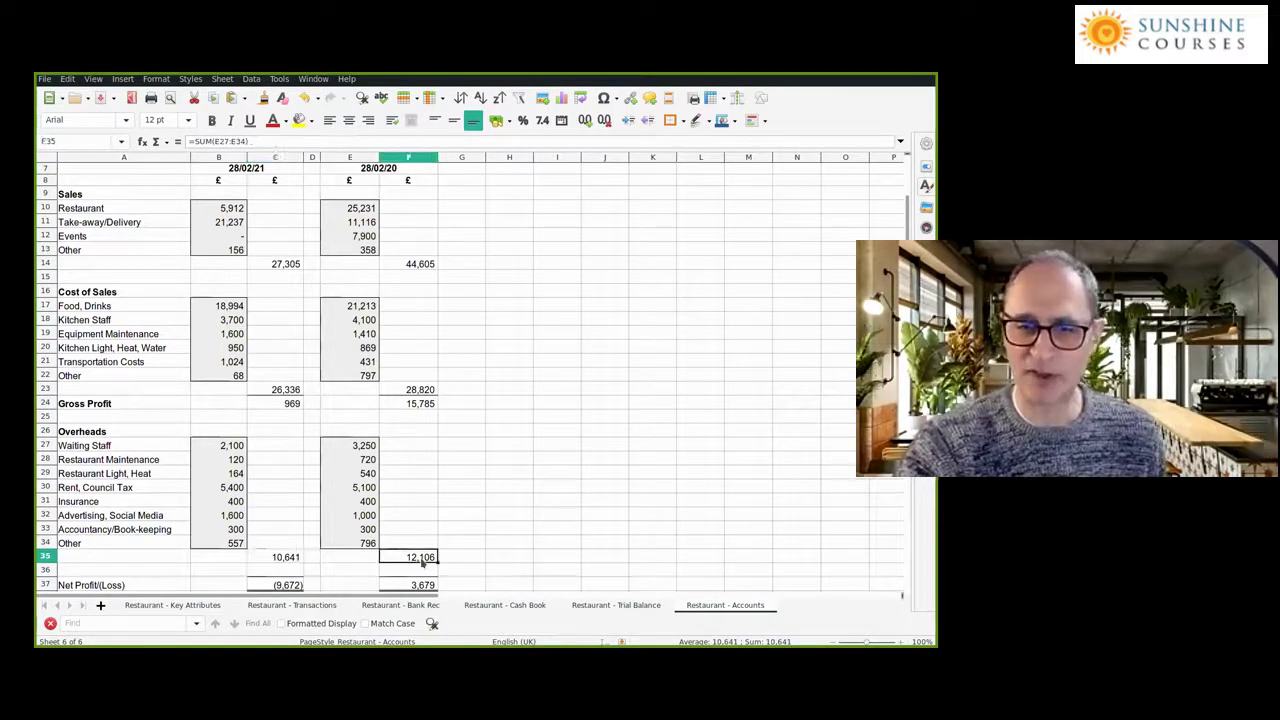
pyautogui.click(294, 557)
pyautogui.click(407, 560)
pyautogui.click(295, 562)
# - Compare the Net Profit/(Loss) figures in row 37 between the two years
pyautogui.click(298, 585)
pyautogui.click(420, 585)
pyautogui.click(299, 587)
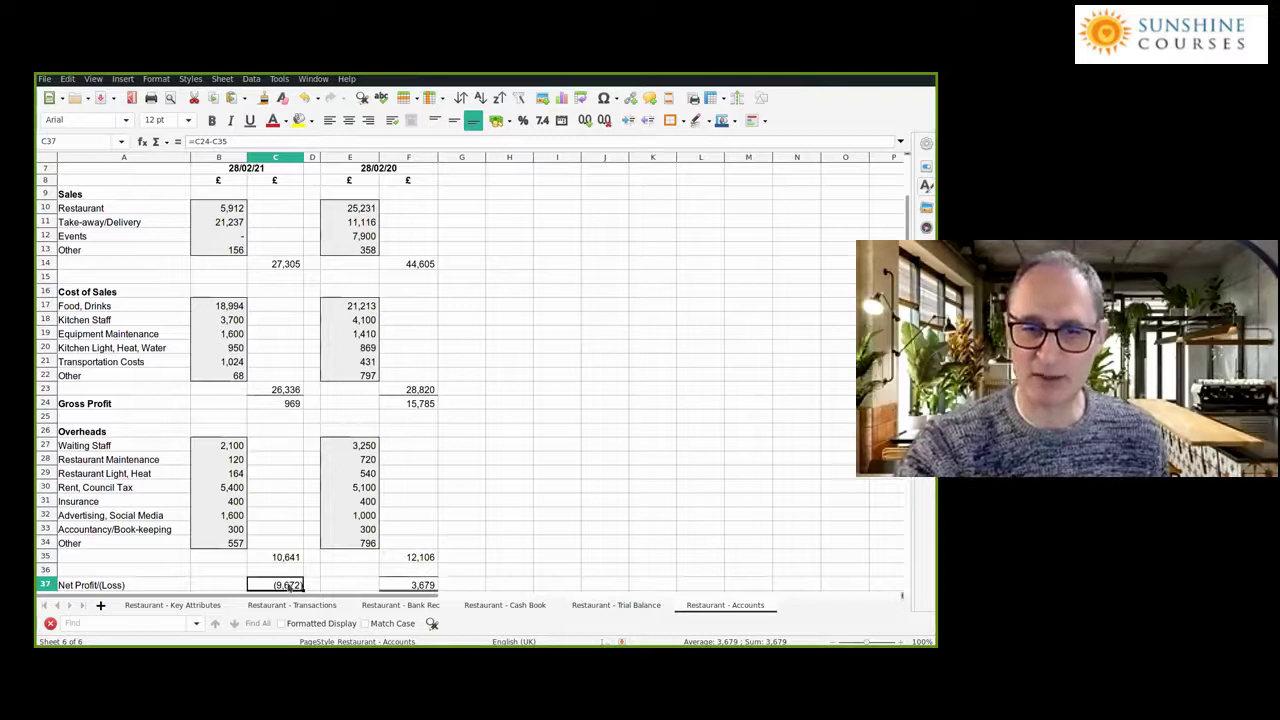
pyautogui.click(397, 585)
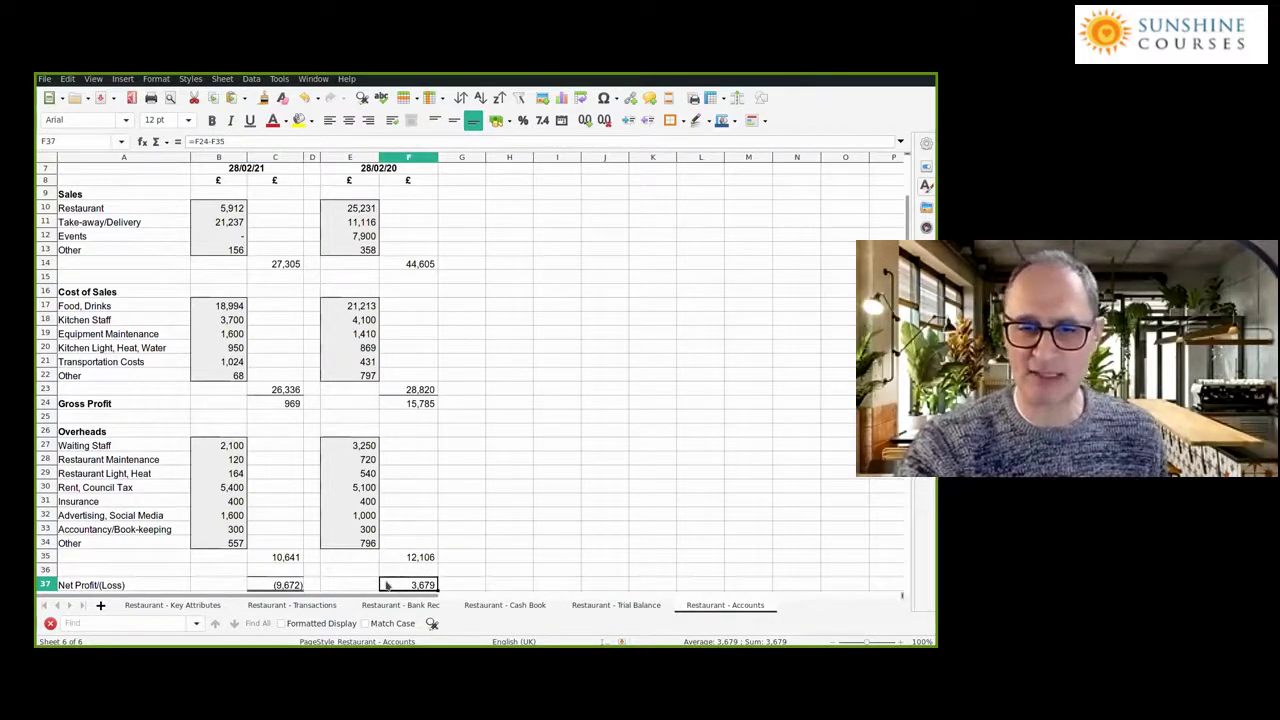
pyautogui.click(283, 588)
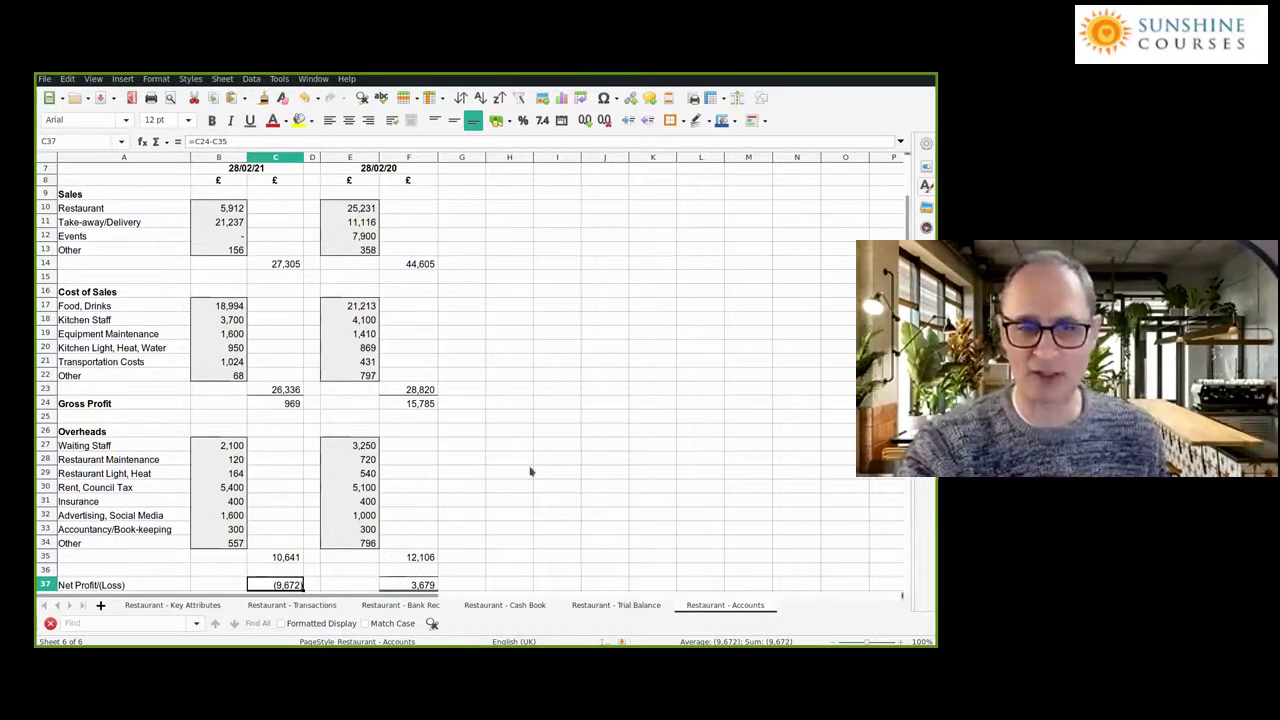
# - Examine the current-year overhead lines in B27:B34, including Rent, Council Tax, and their total's effect on Net Profit/(Loss)
pyautogui.moveTo(232, 445); pyautogui.dragTo(230, 541)
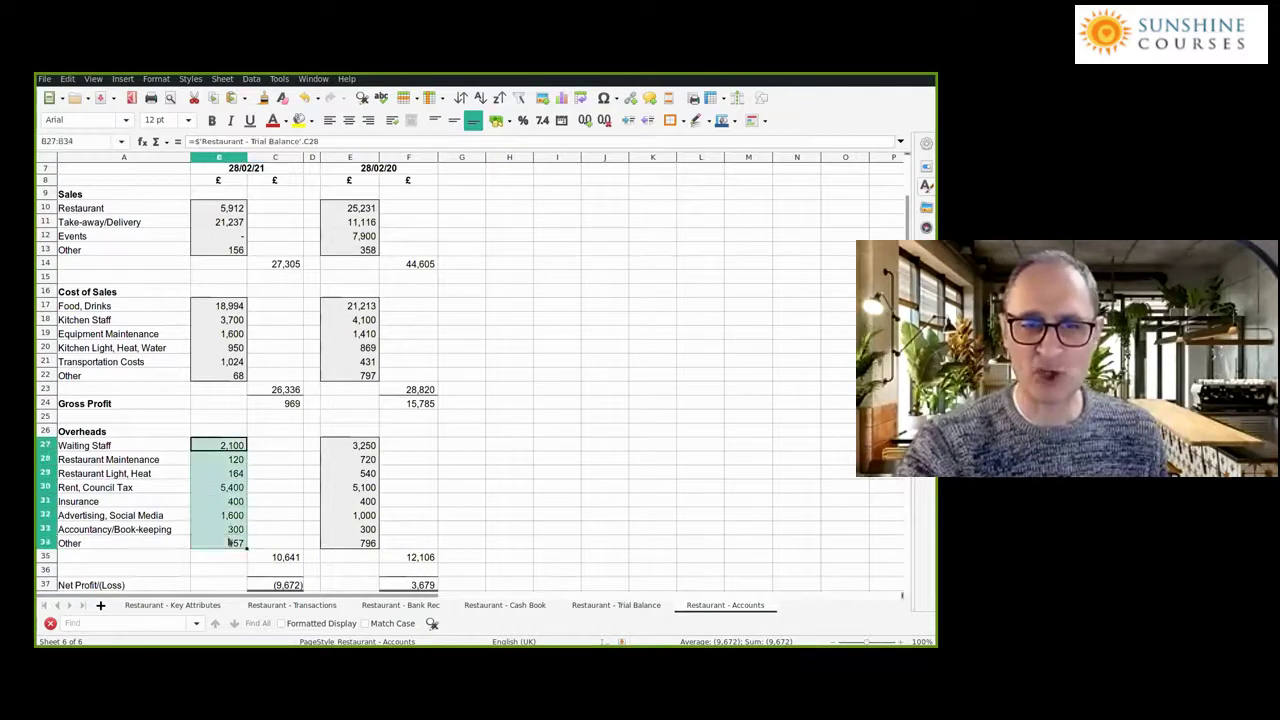
pyautogui.click(223, 477)
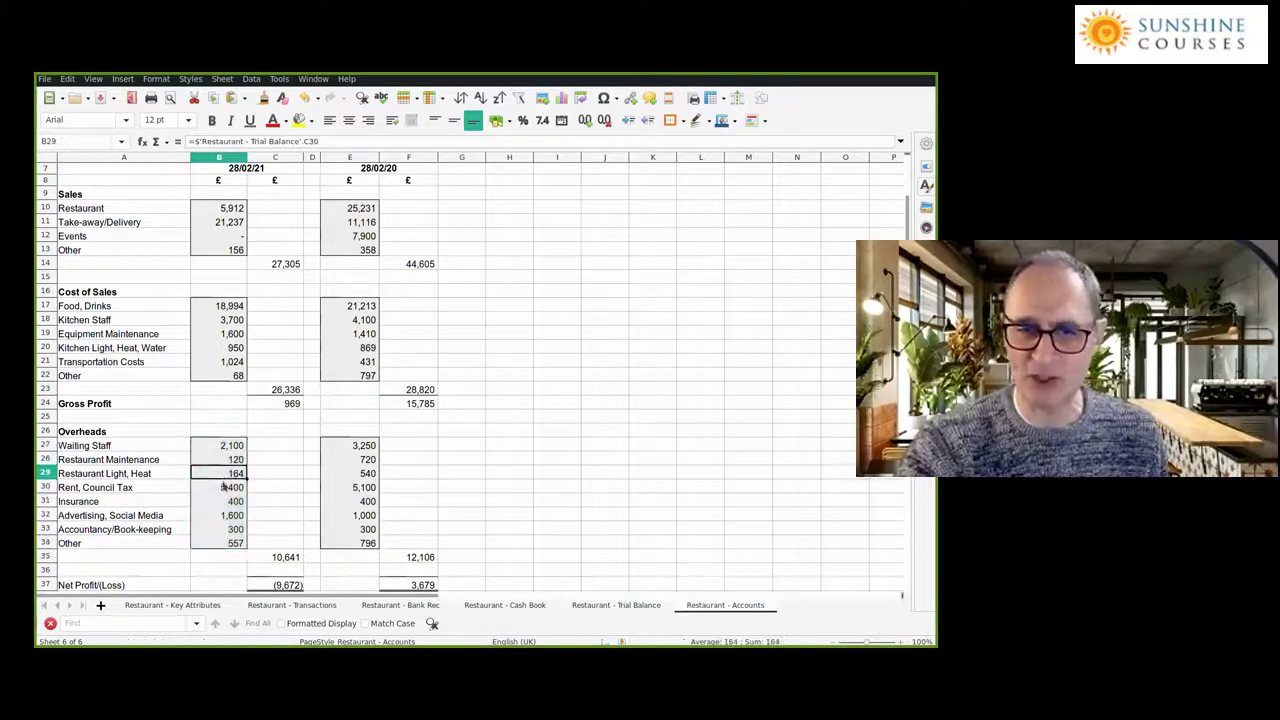
pyautogui.click(224, 487)
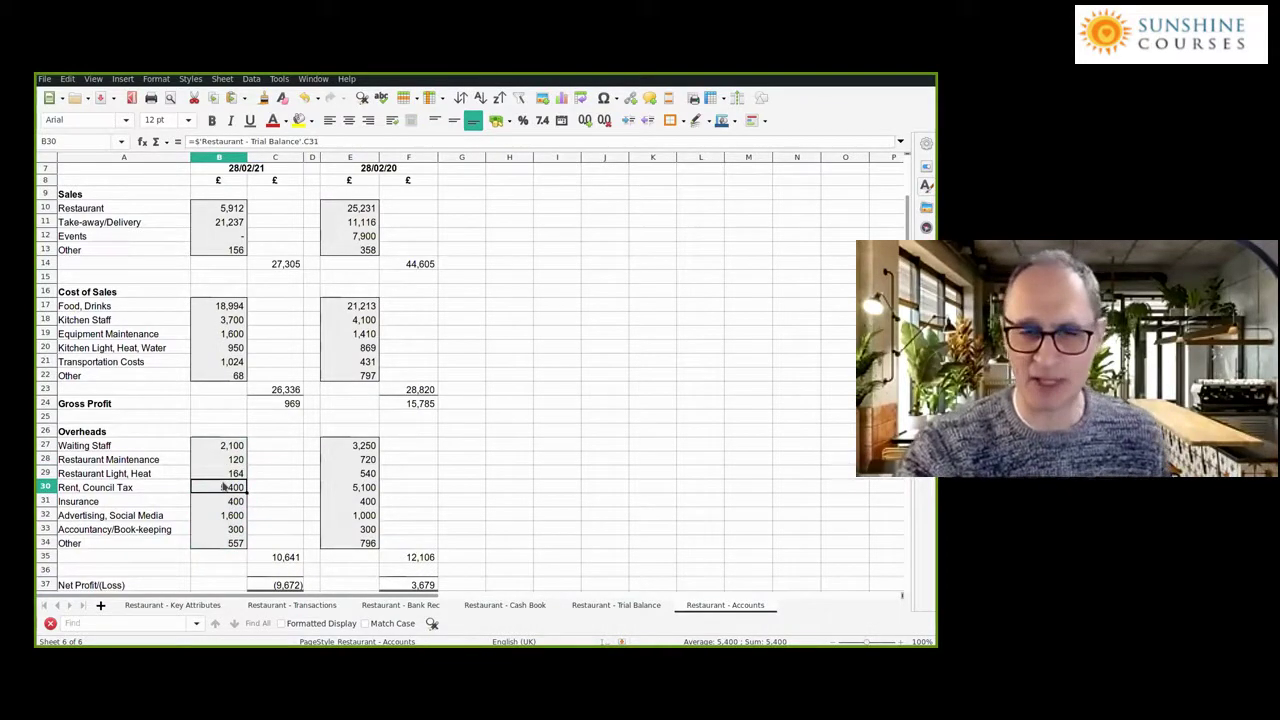
pyautogui.click(292, 561)
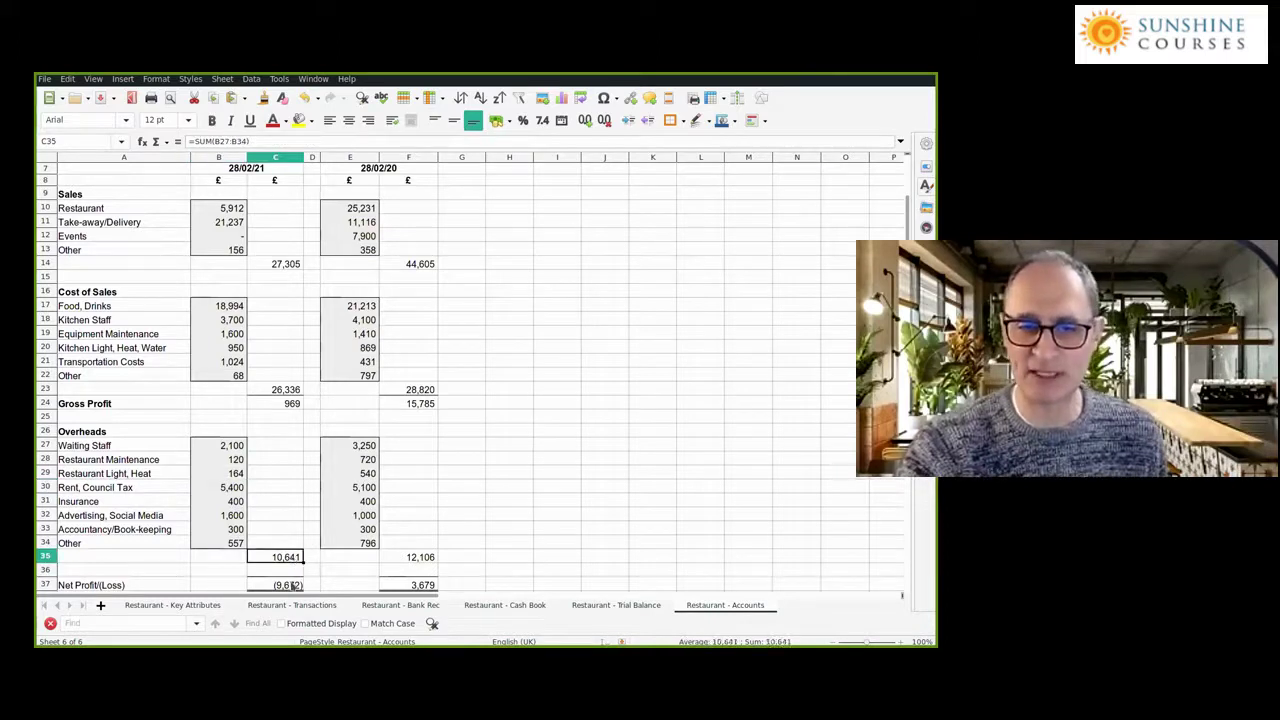
pyautogui.click(291, 585)
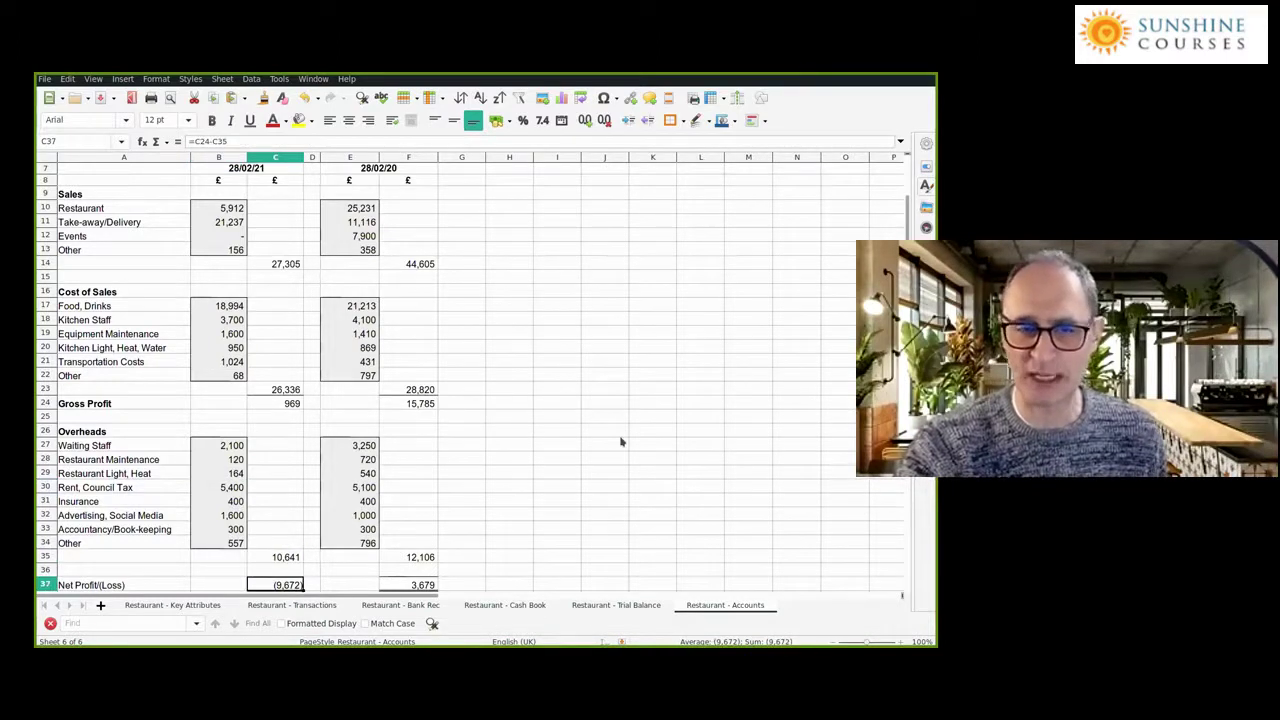
# - Examine the current-year Gross Profit against the total sales and the Food, Drinks cost
pyautogui.click(292, 404)
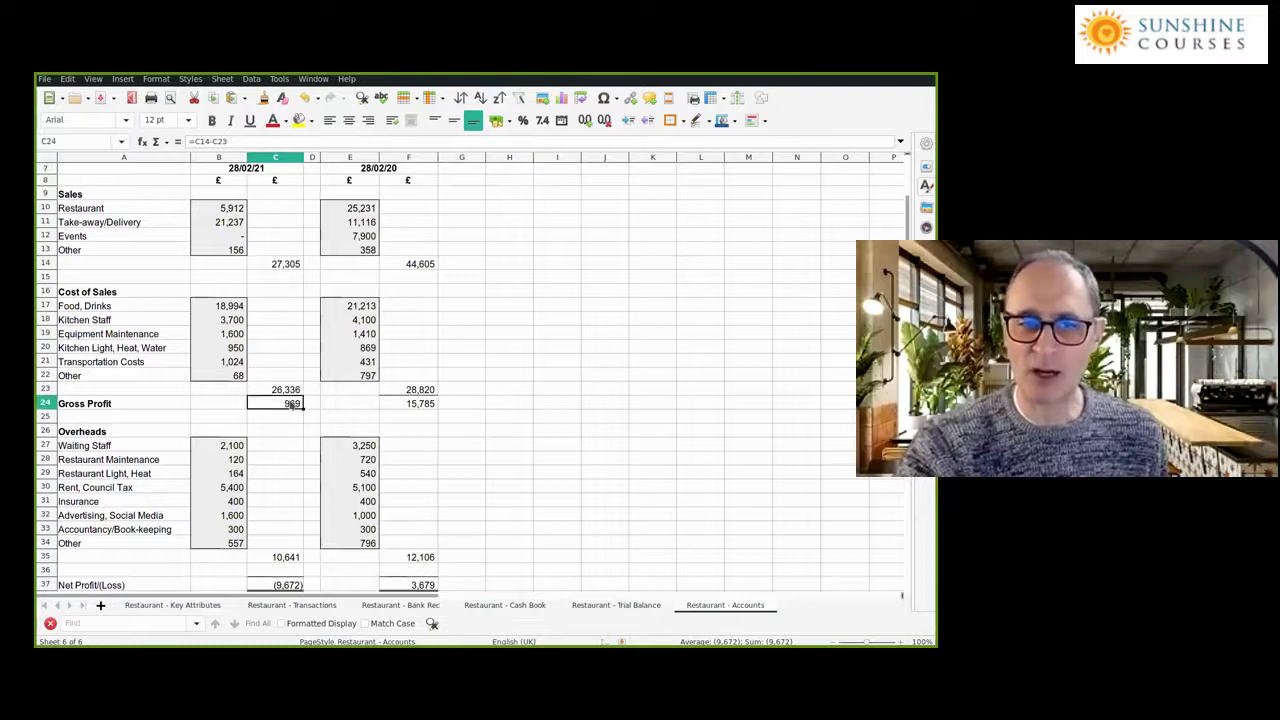
pyautogui.click(284, 265)
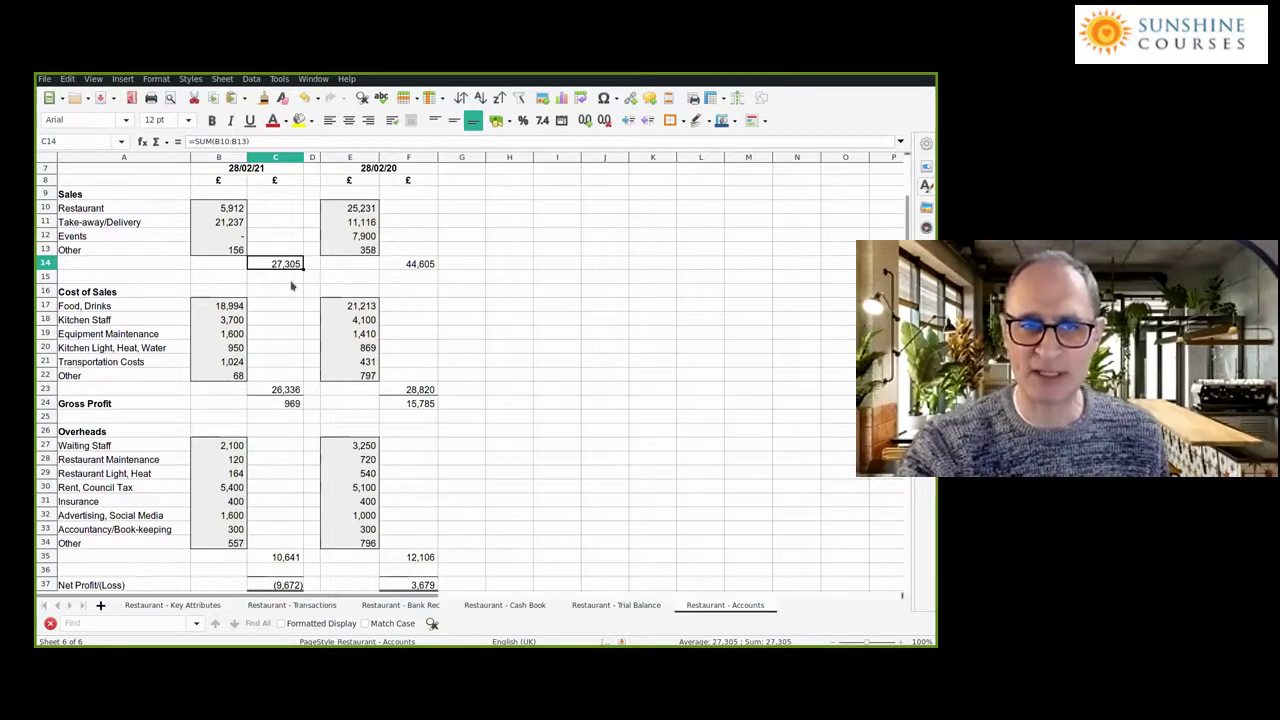
pyautogui.click(225, 308)
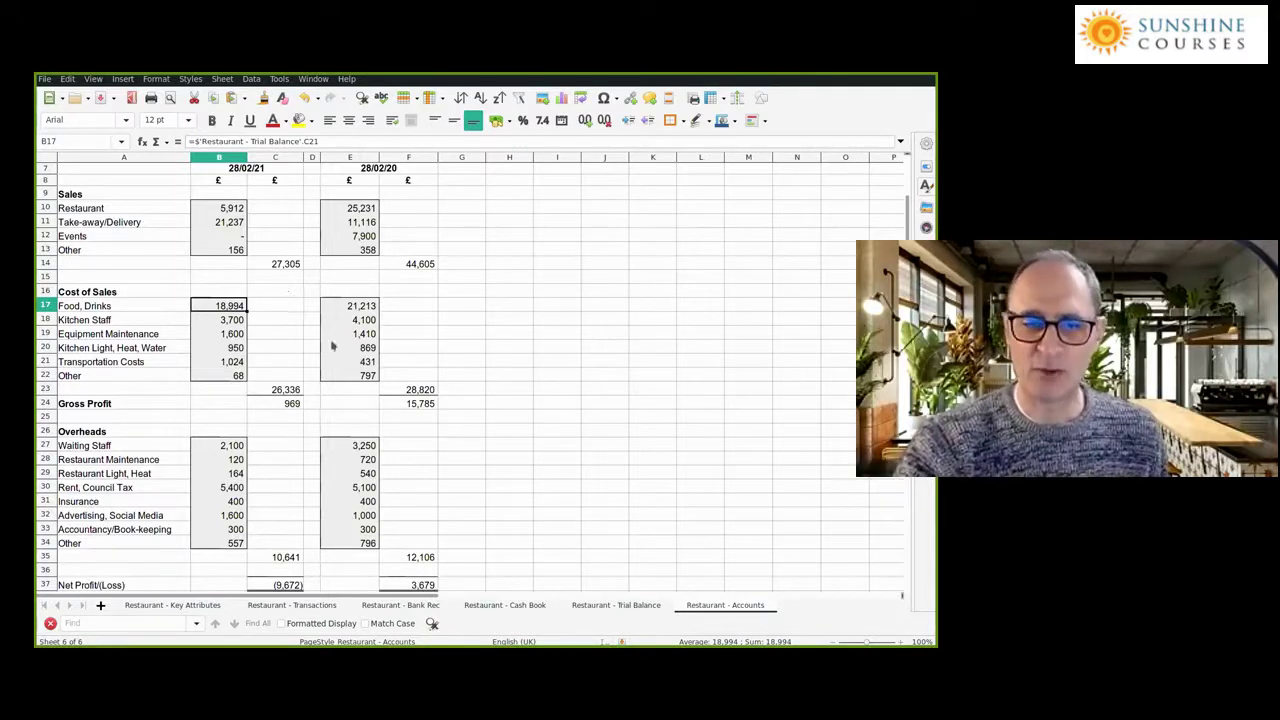
# - Review the restaurant's Key Attributes, Transactions and Bank Rec sheets, including the unrecorded bankings and bank charges
pyautogui.click(172, 605)
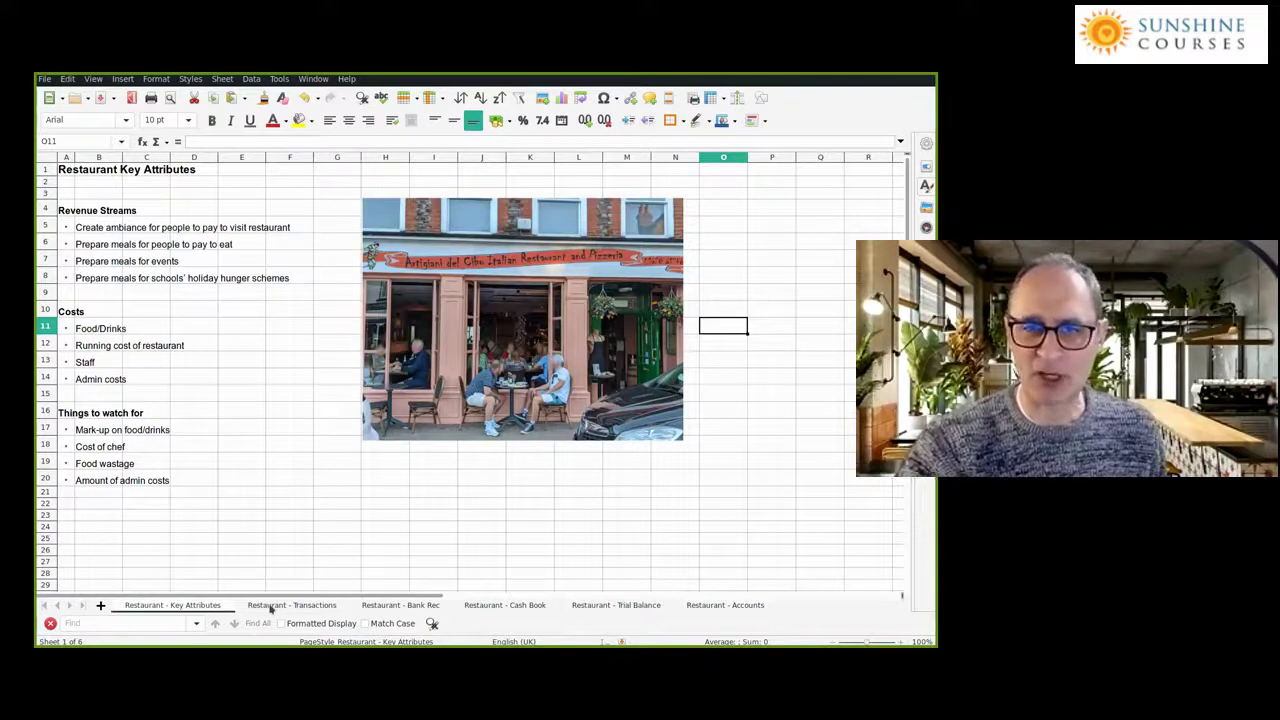
pyautogui.click(271, 606)
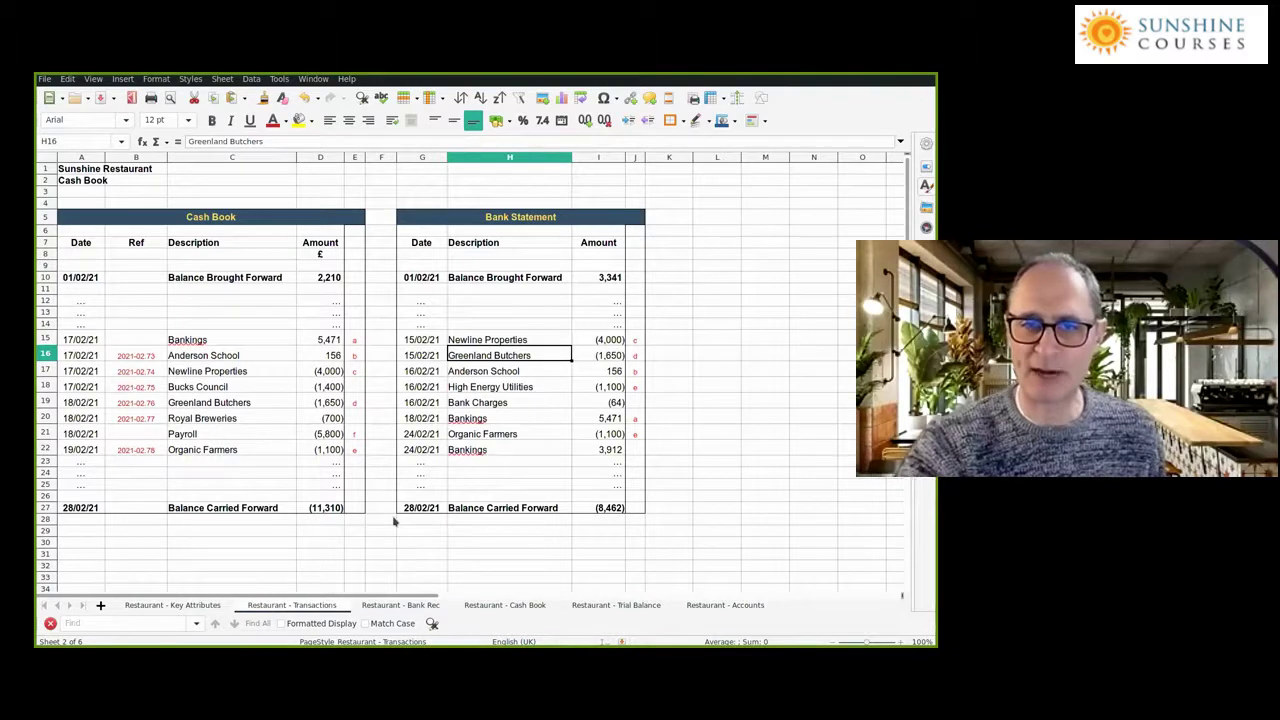
pyautogui.click(372, 607)
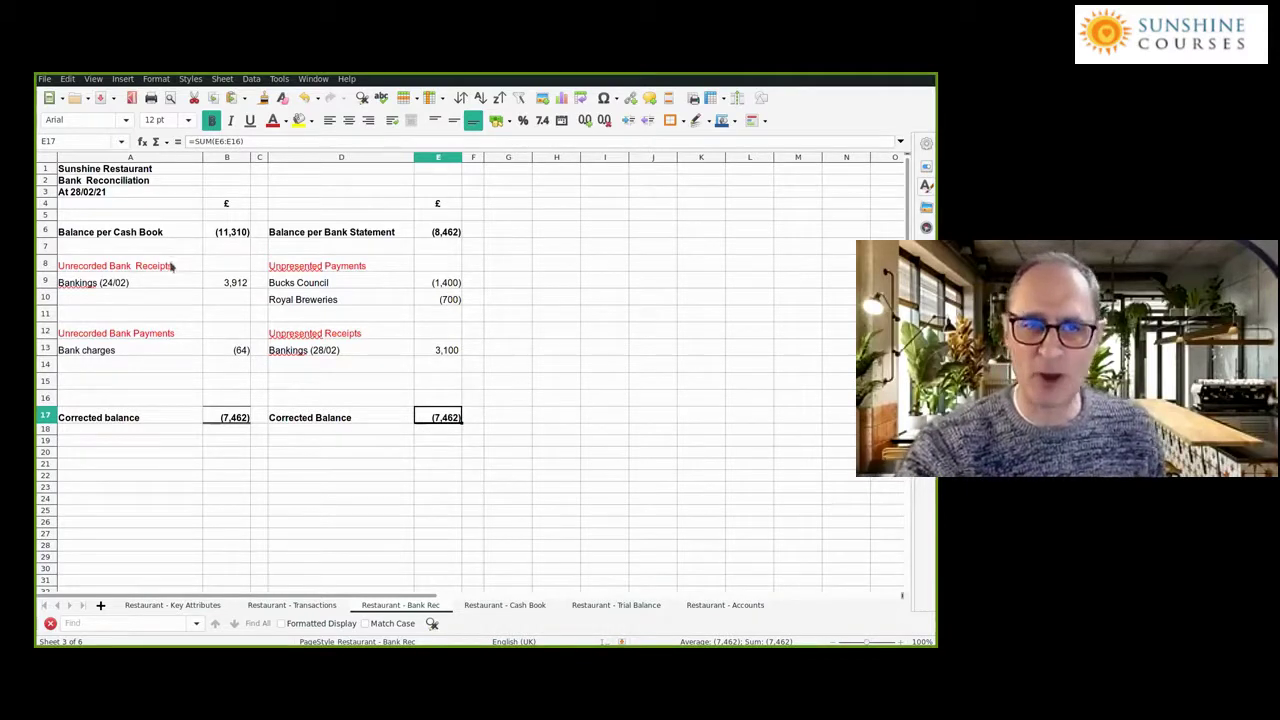
pyautogui.click(213, 283)
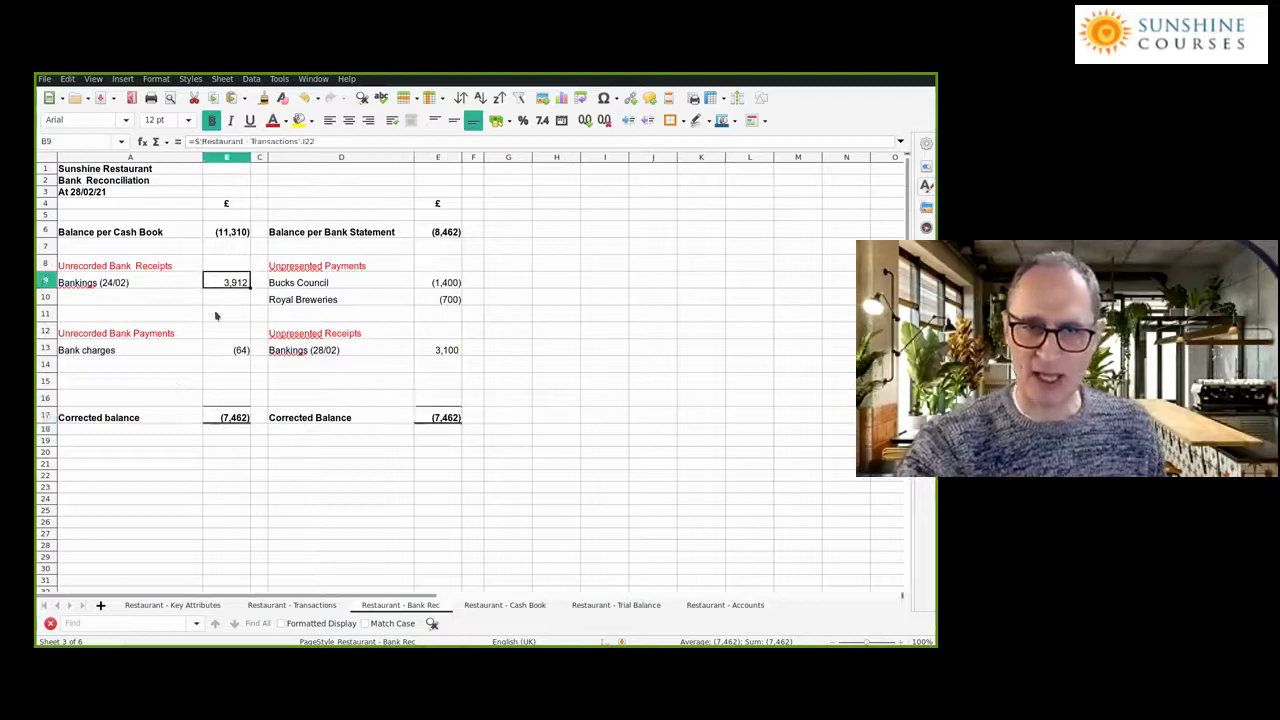
pyautogui.click(220, 351)
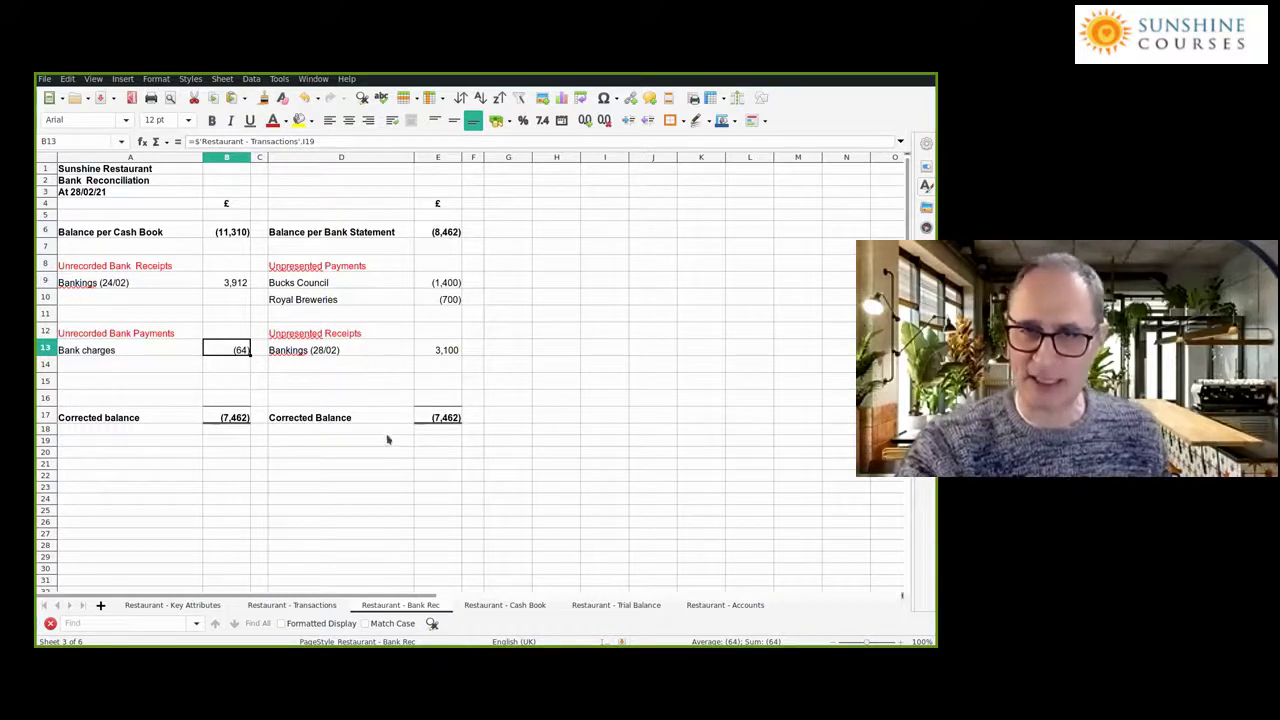
# - Review the restaurant's Cash Book, Trial Balance and Accounts sheets in turn
pyautogui.hotkey('ctrl', 'pagedown')
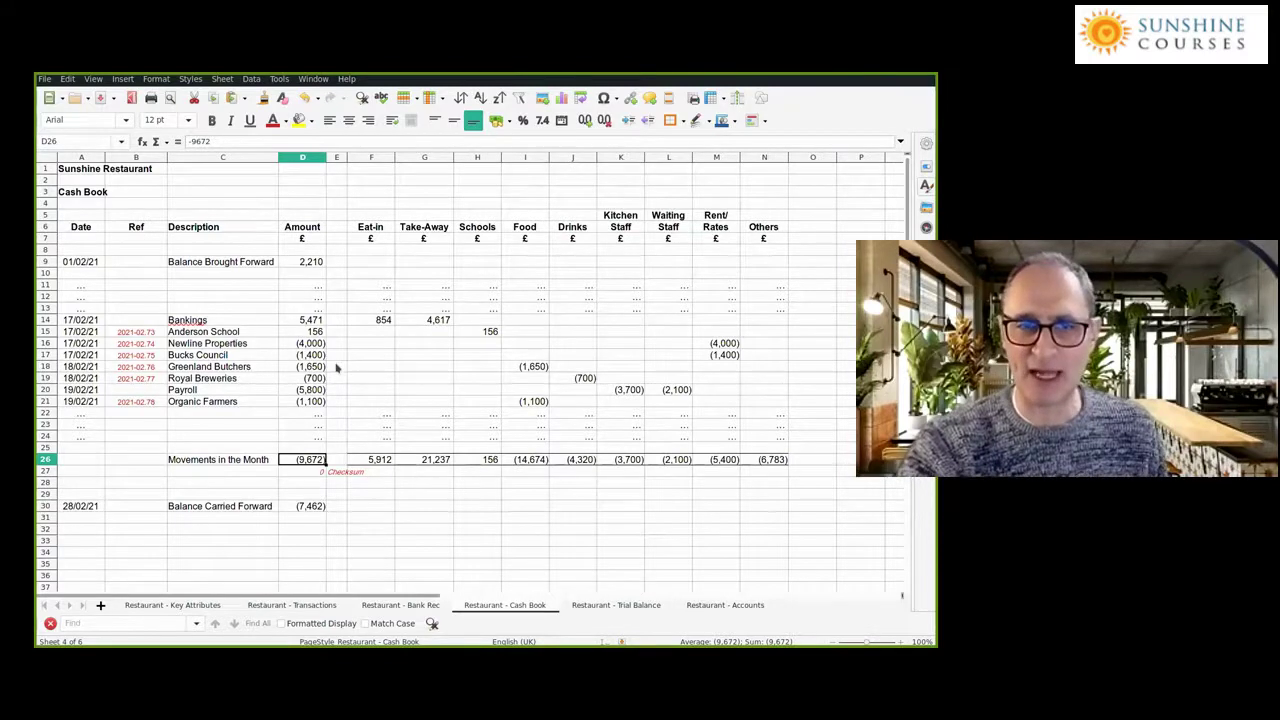
pyautogui.hotkey('ctrl', 'pagedown')
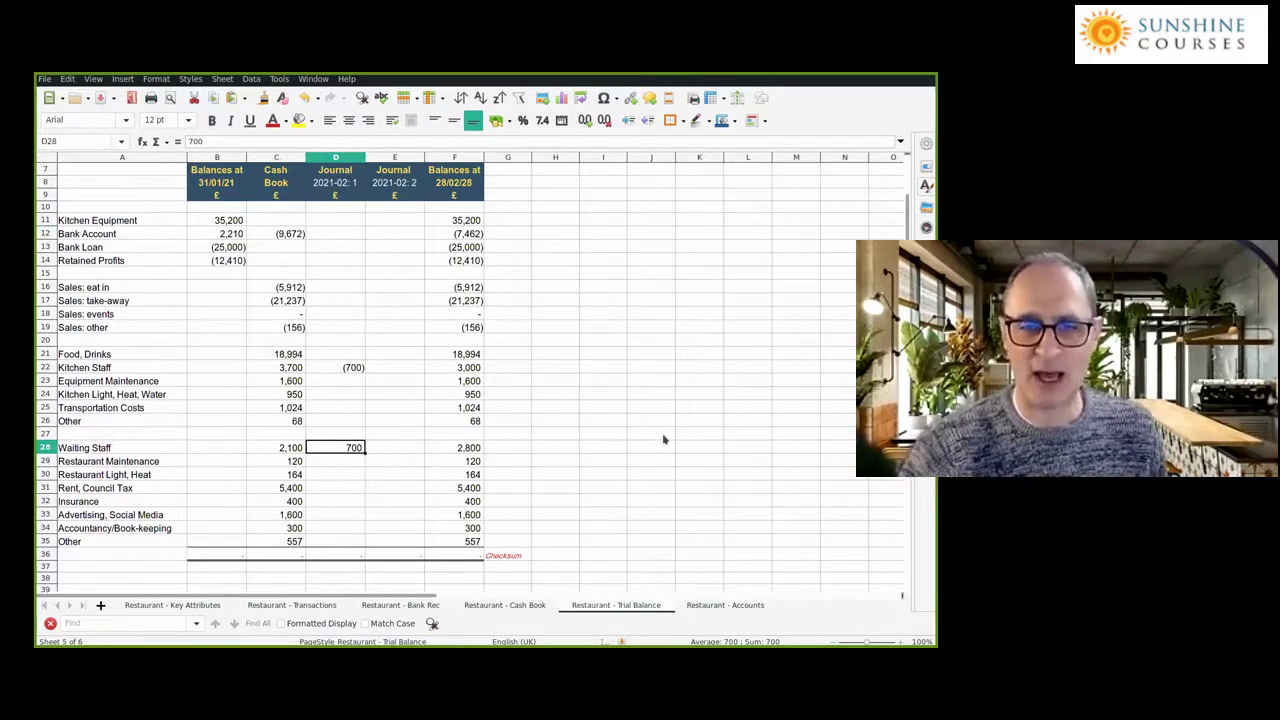
pyautogui.hotkey('ctrl', 'pagedown')
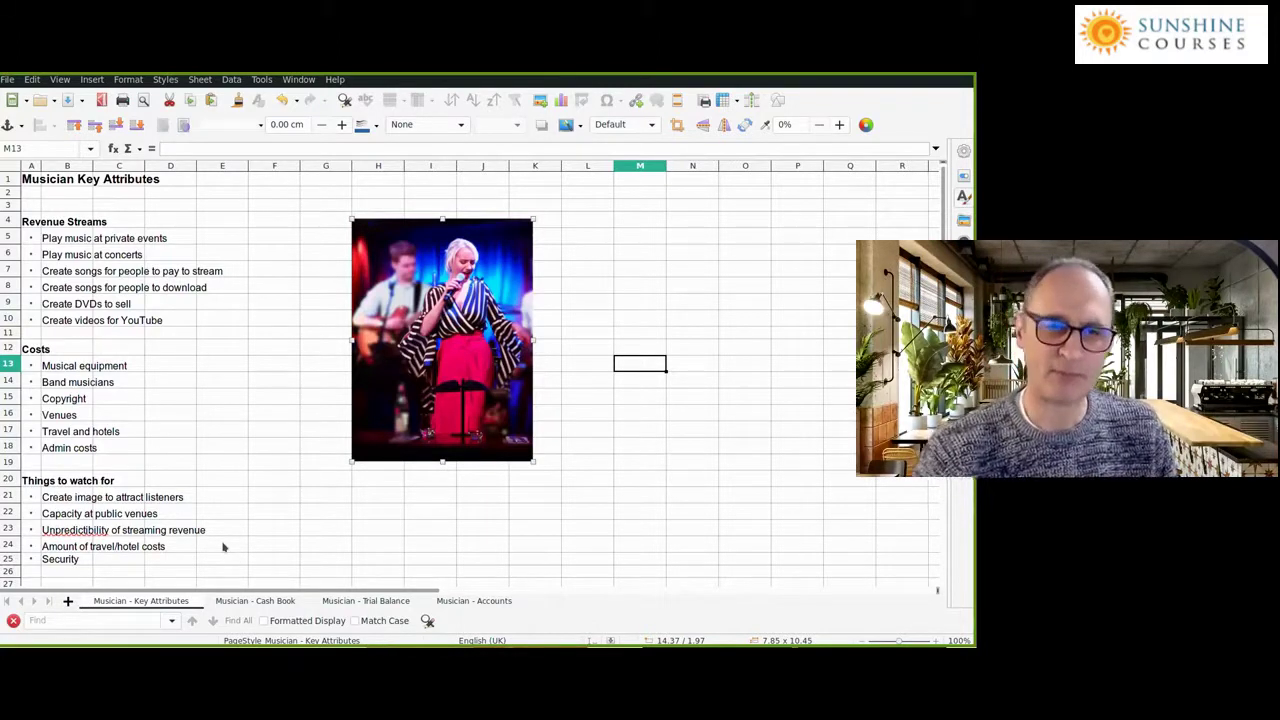
# - Check the Security point in the musician's key attributes and the wedding, guitarist and copyright entries in the Cash Book
pyautogui.click(62, 559)
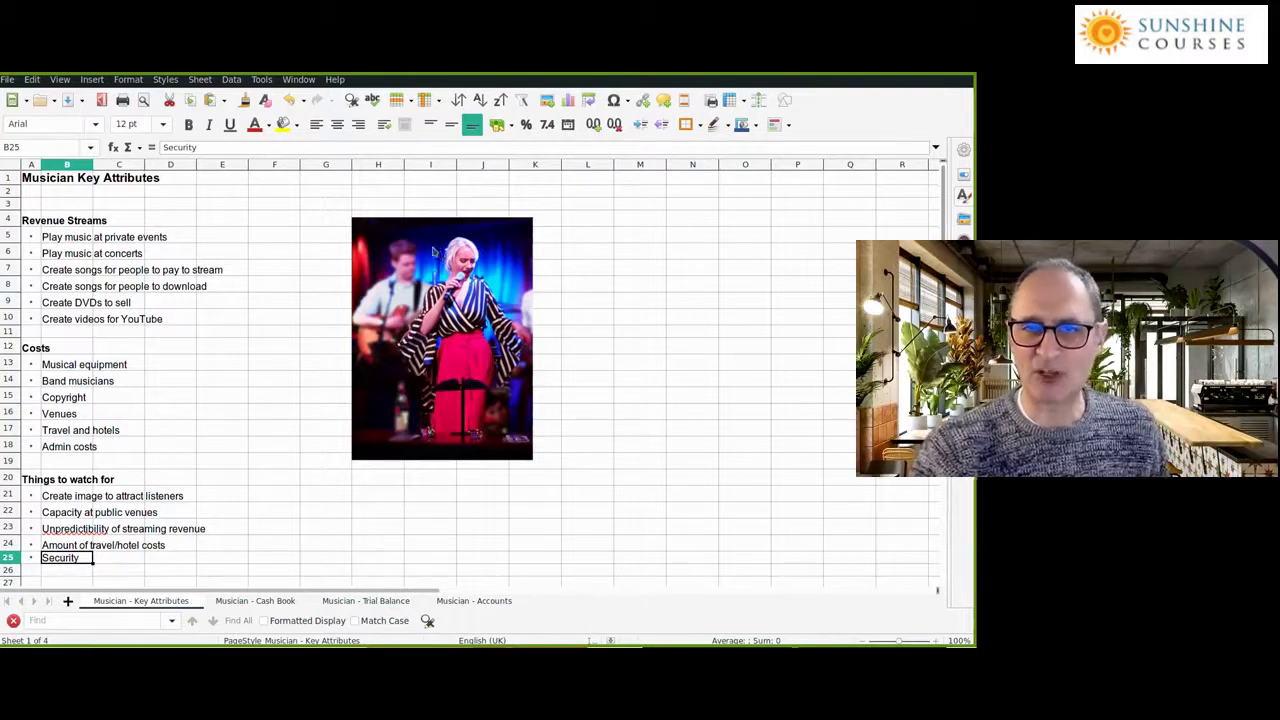
pyautogui.hotkey('ctrl', 'pagedown')
pyautogui.click(165, 354)
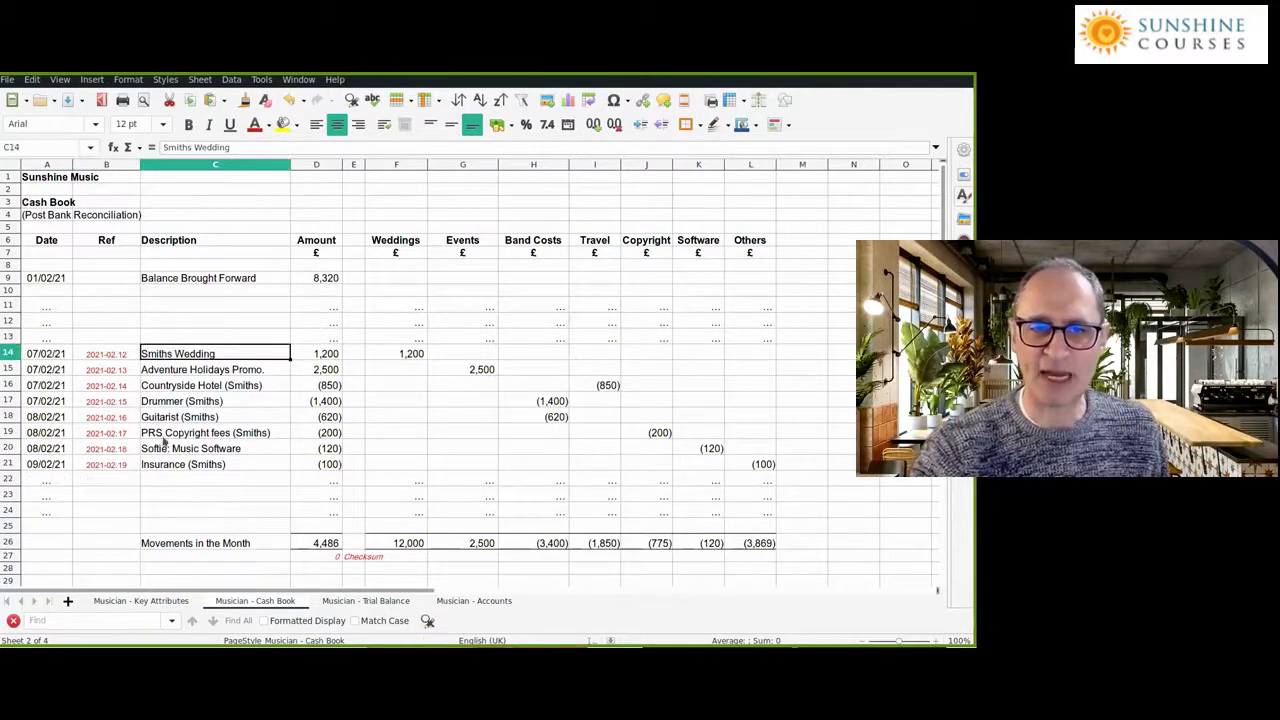
pyautogui.click(166, 447)
pyautogui.click(325, 417)
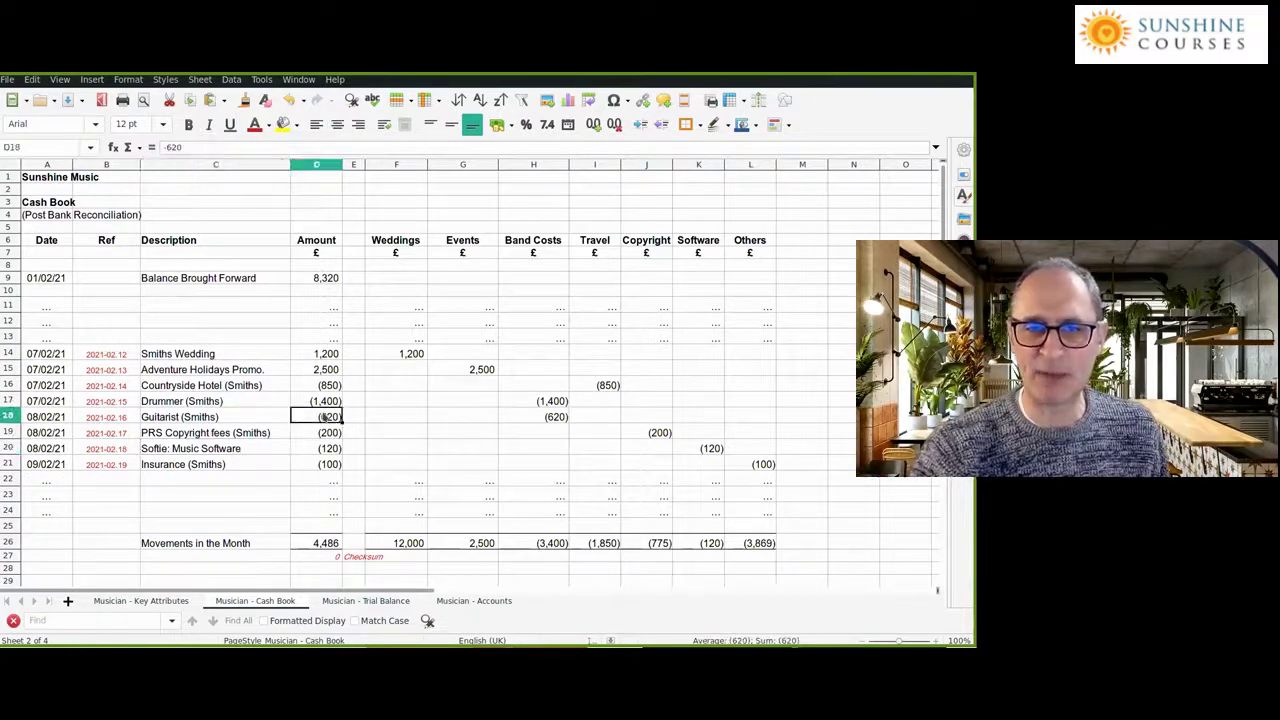
pyautogui.click(256, 430)
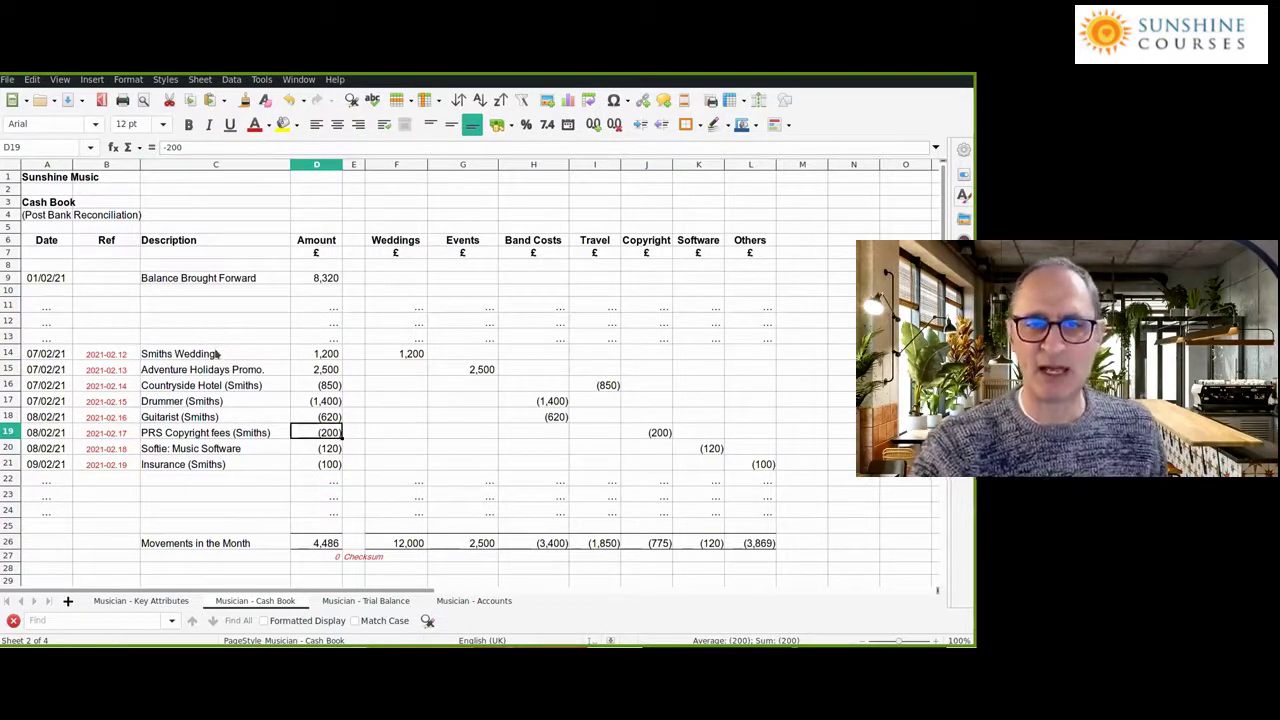
# - Relate the wedding income in row 14 to the PRS copyright fees and the Weddings and Events analysis columns
pyautogui.click(218, 354)
pyautogui.click(282, 434)
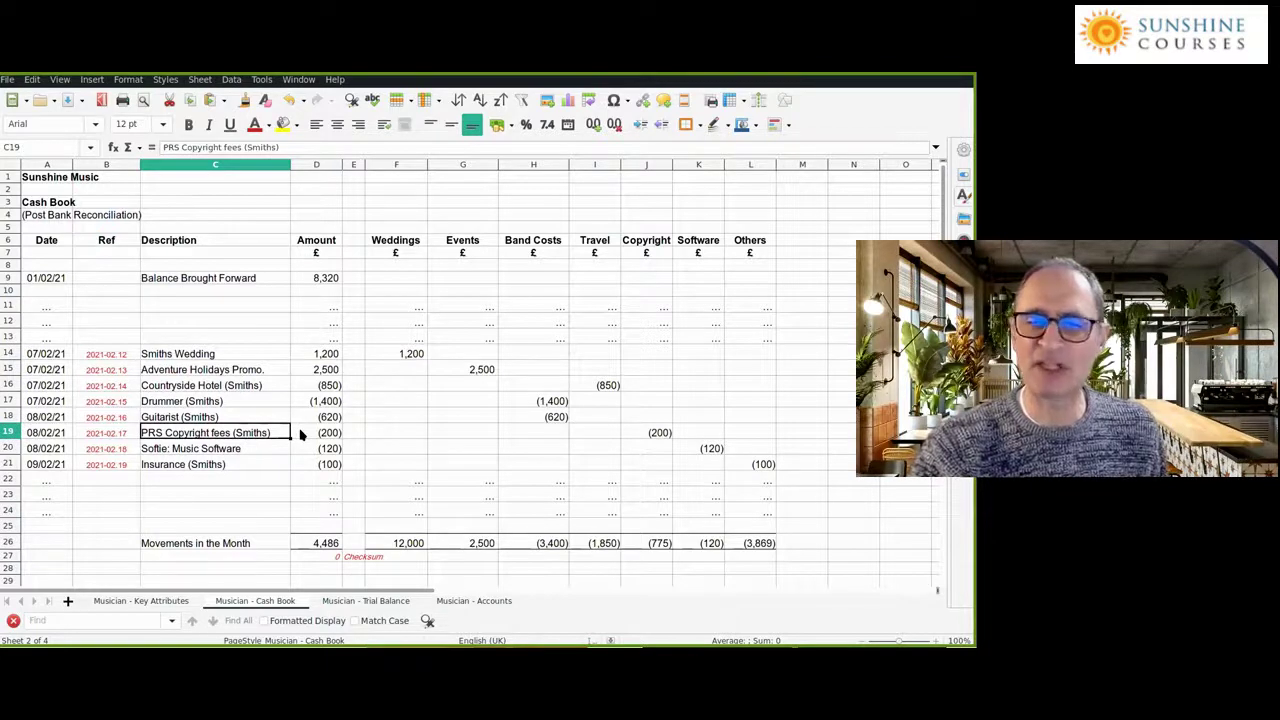
pyautogui.click(300, 435)
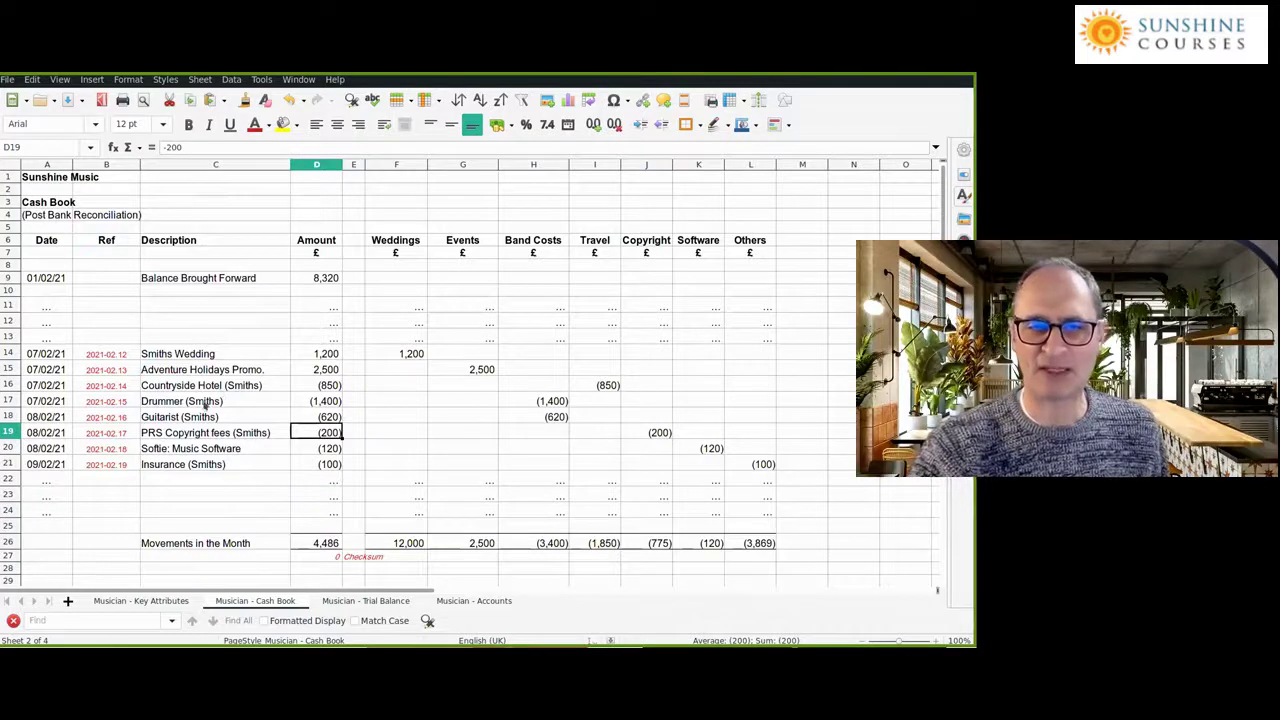
pyautogui.click(200, 354)
pyautogui.click(388, 354)
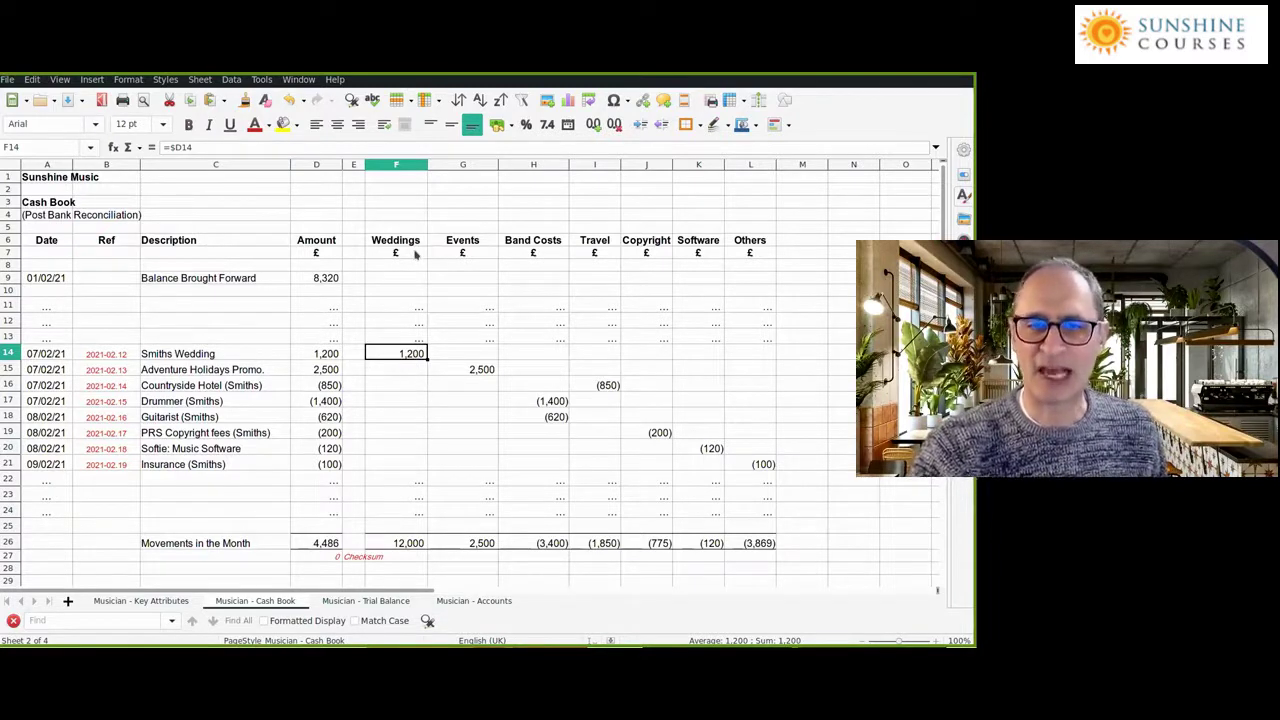
pyautogui.click(490, 240)
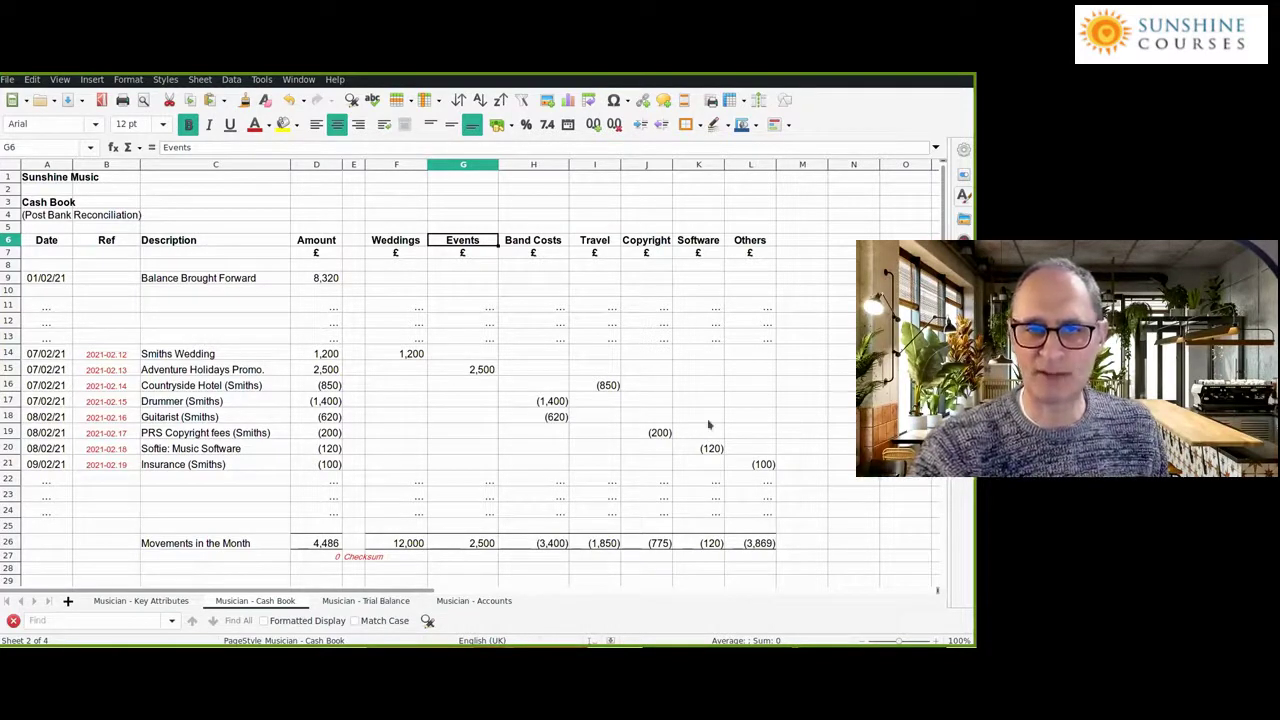
# - In the musician's Trial Balance, compare the Cash Book movement for Bank Account with Weddings and Business Events
pyautogui.hotkey('ctrl', 'pagedown')
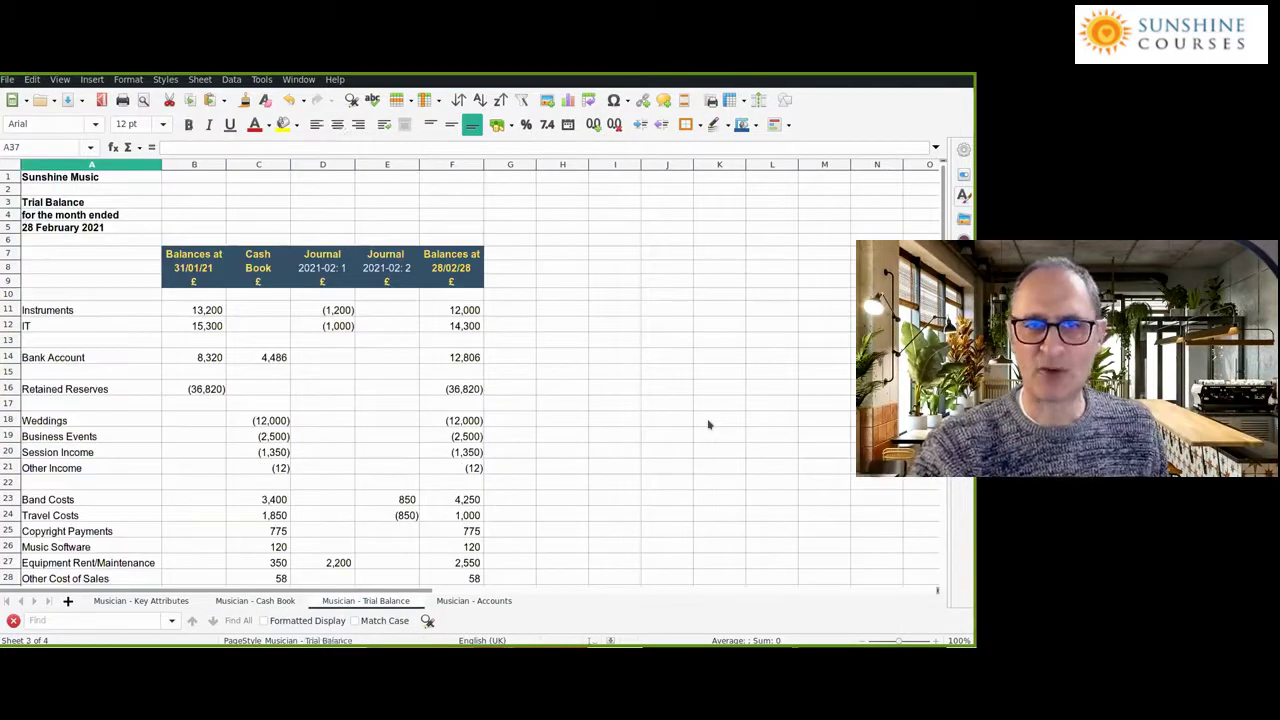
pyautogui.scroll(-3, 708, 425)
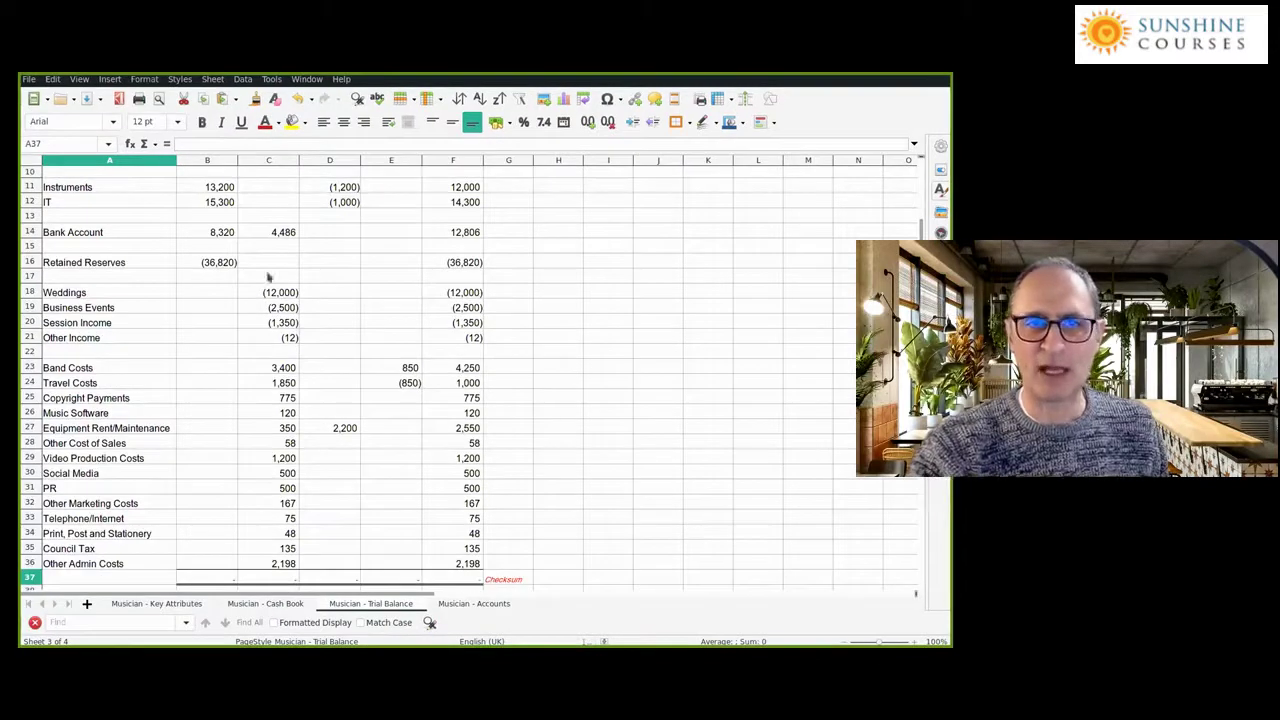
pyautogui.scroll(1, 230, 233)
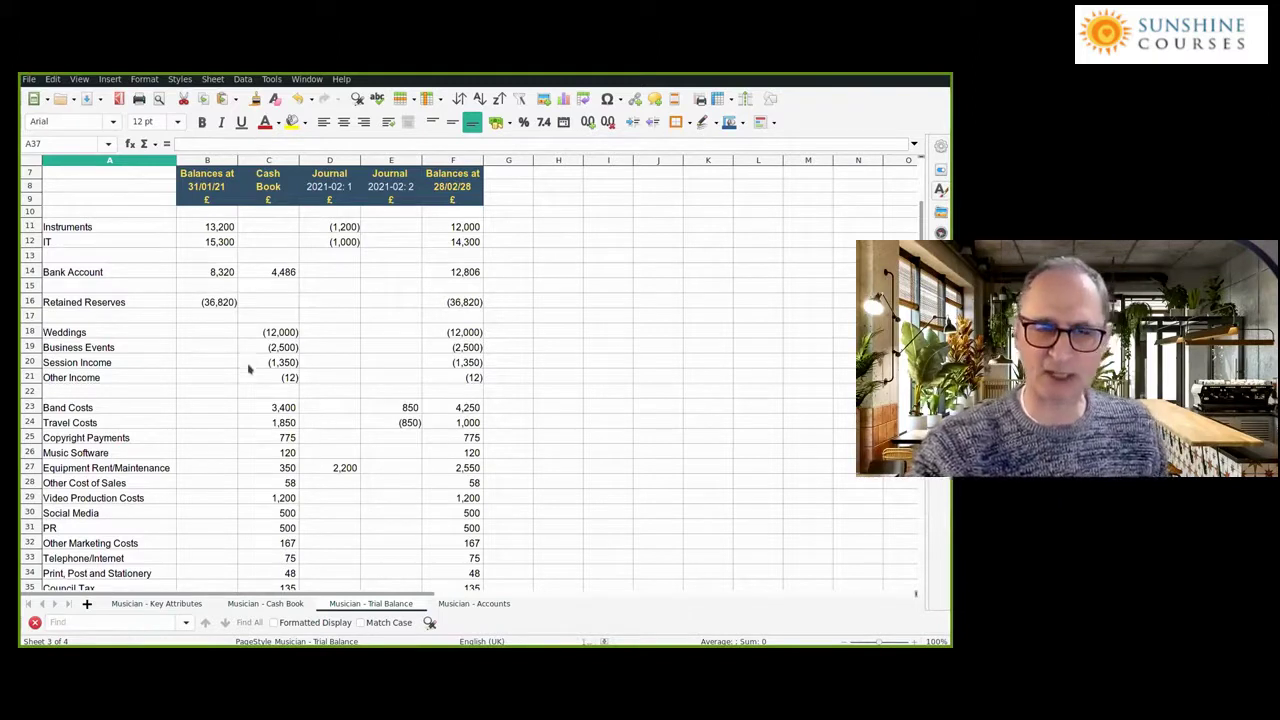
pyautogui.click(267, 272)
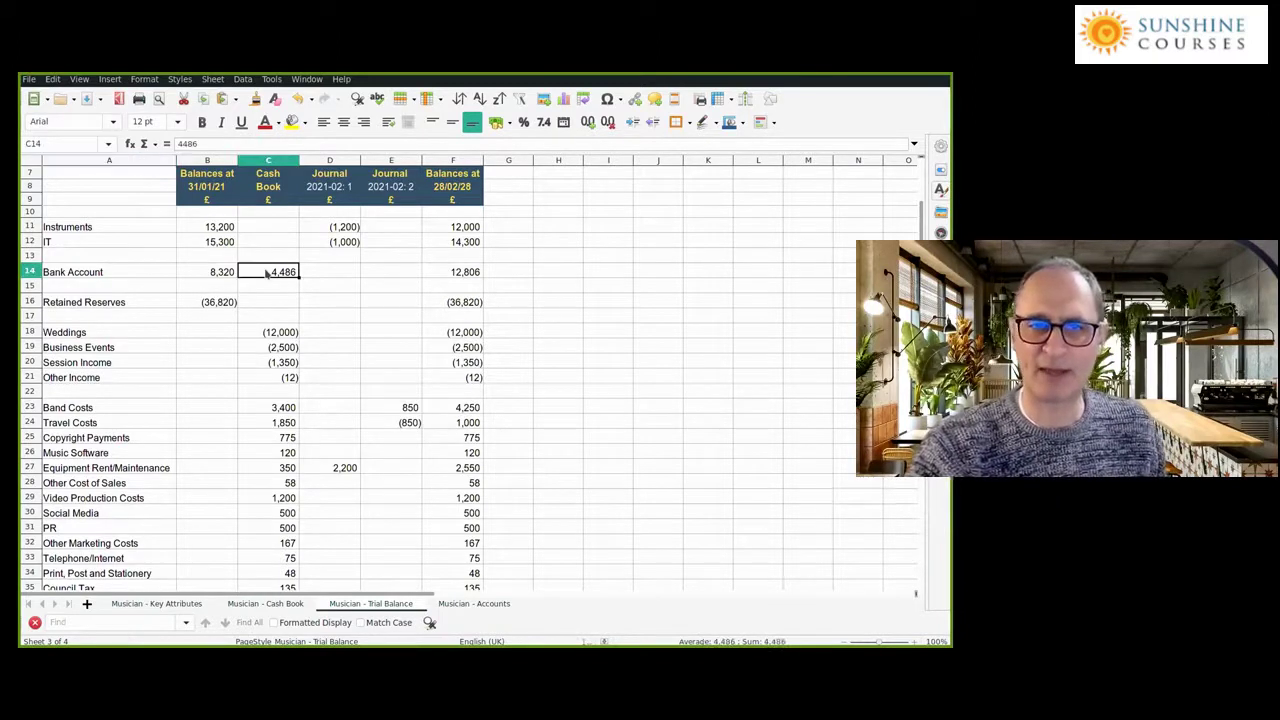
pyautogui.click(270, 336)
pyautogui.moveTo(270, 340); pyautogui.dragTo(270, 348)
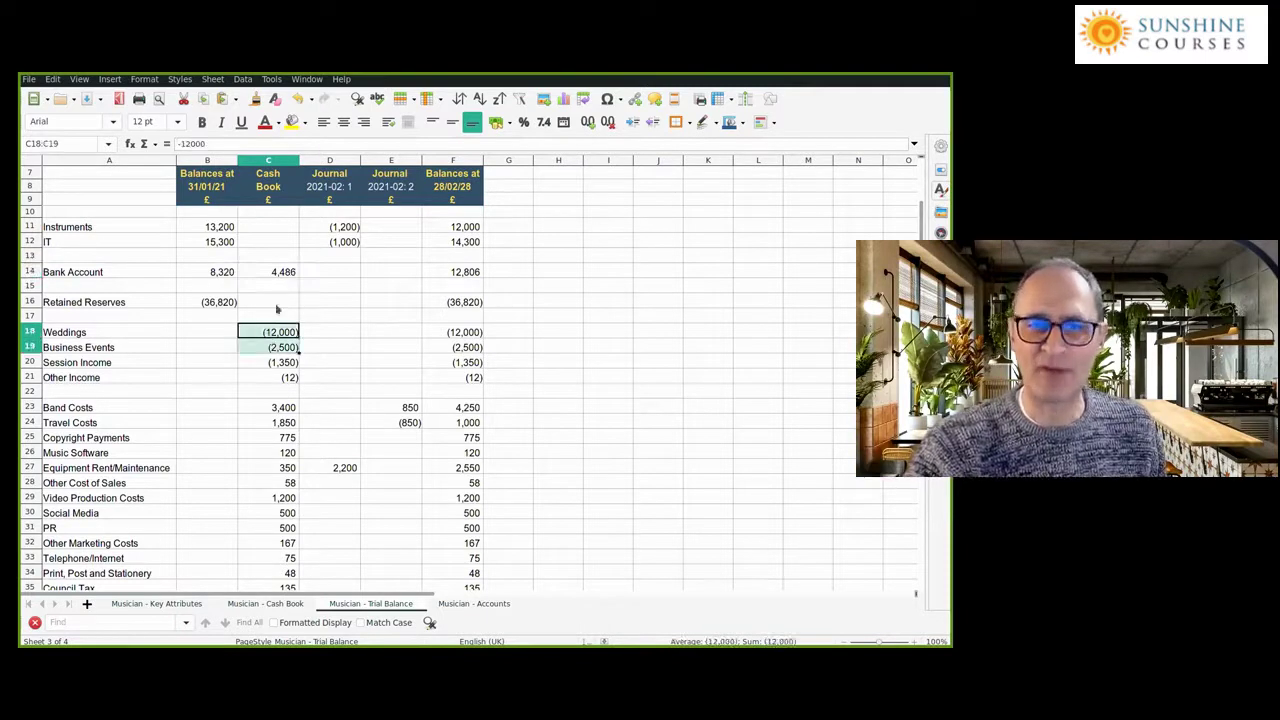
# - Examine the Cash Book postings in C14:C23, from Bank Account through the income lines to Band Costs
pyautogui.click(278, 274)
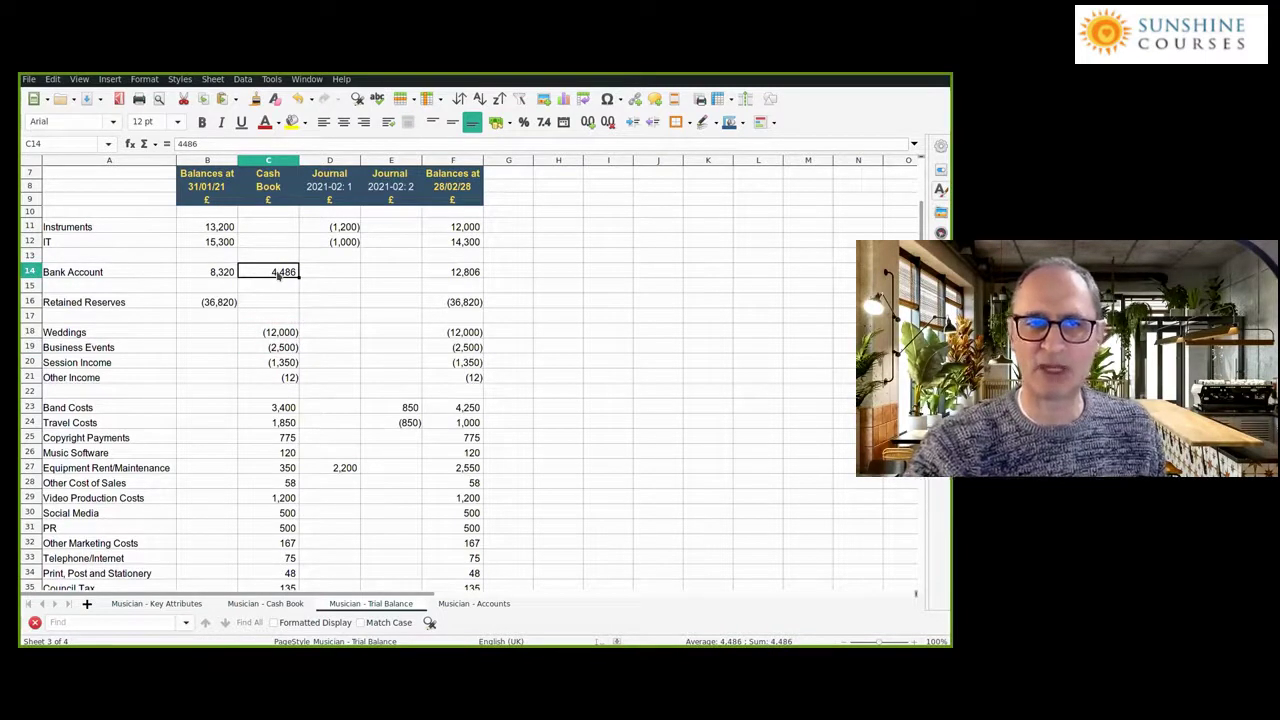
pyautogui.click(281, 331)
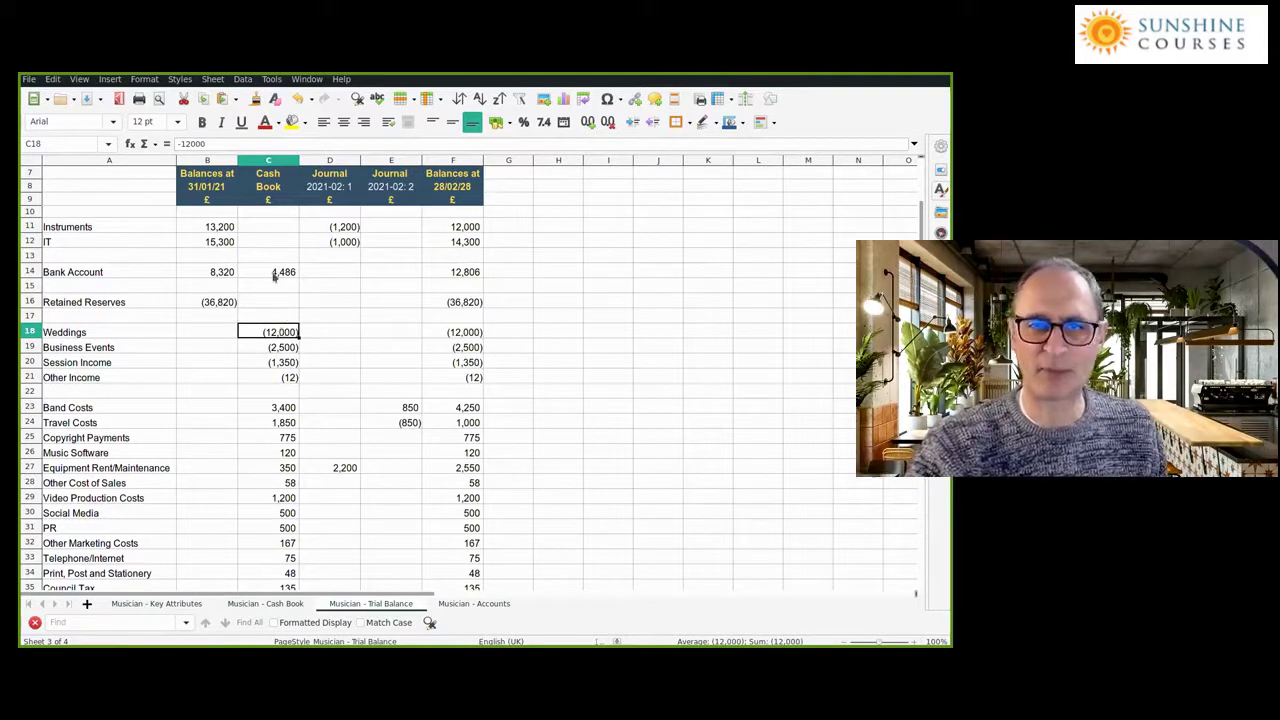
pyautogui.moveTo(274, 278); pyautogui.dragTo(263, 405)
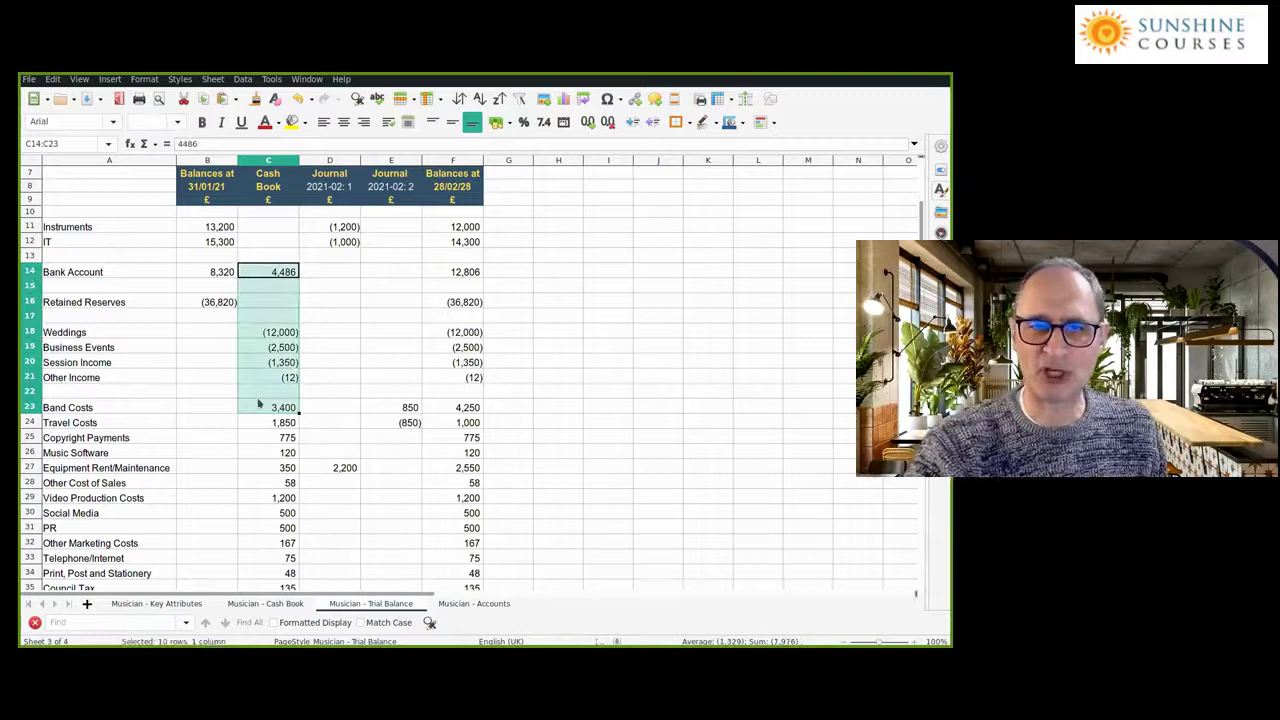
pyautogui.click(258, 402)
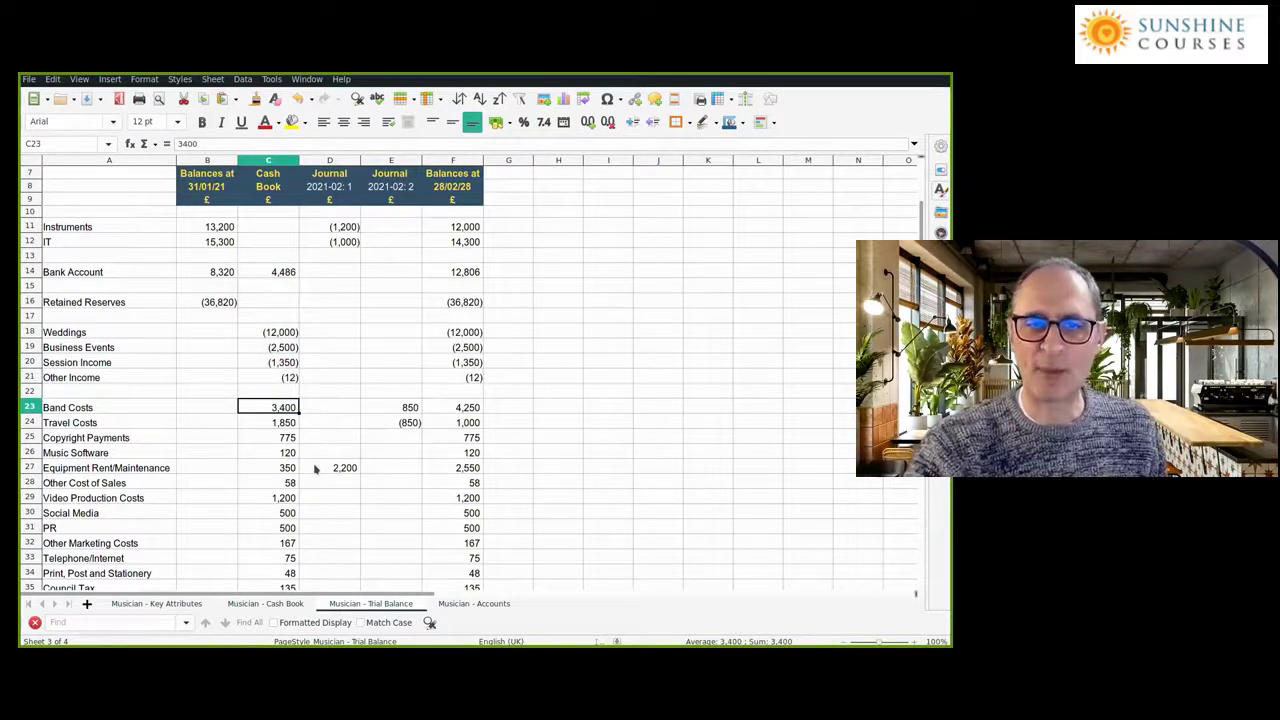
# - Trace Journal 2021-02: 1 from the Instruments and IT reductions to the Equipment Rent/Maintenance charge
pyautogui.click(316, 230)
pyautogui.click(321, 241)
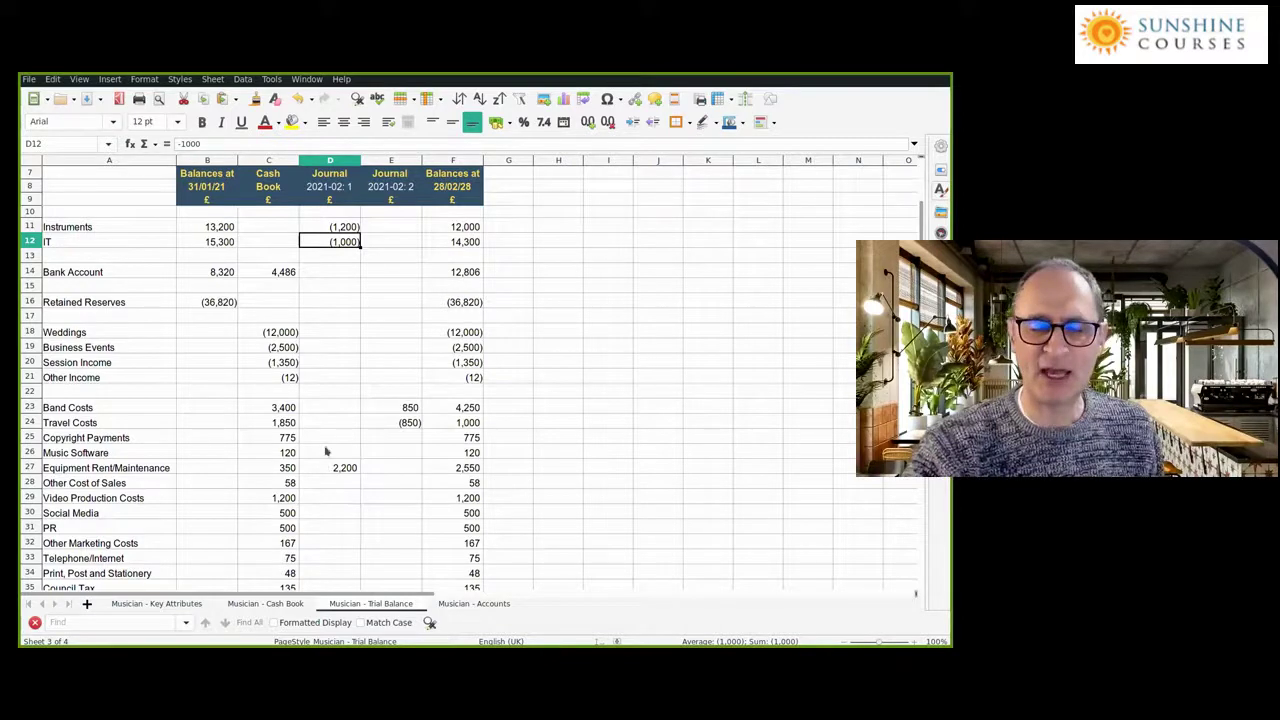
pyautogui.click(318, 228)
pyautogui.click(314, 243)
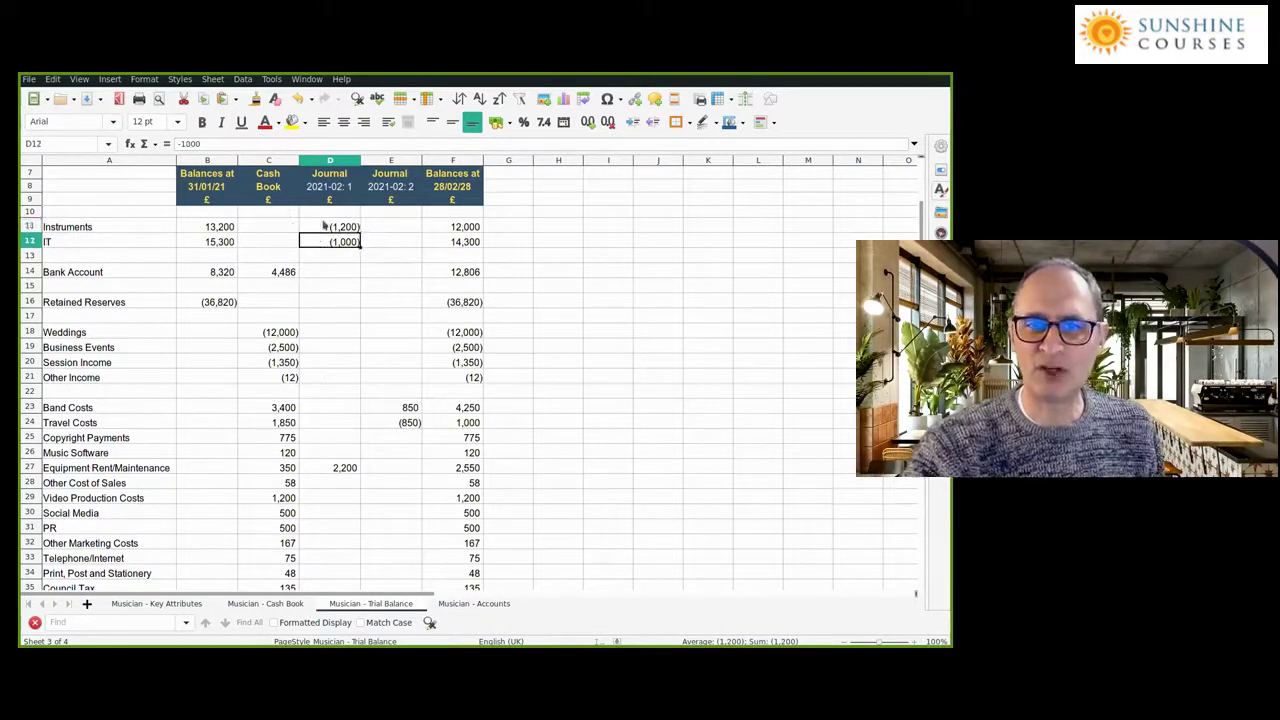
pyautogui.click(320, 228)
pyautogui.click(320, 241)
pyautogui.click(323, 467)
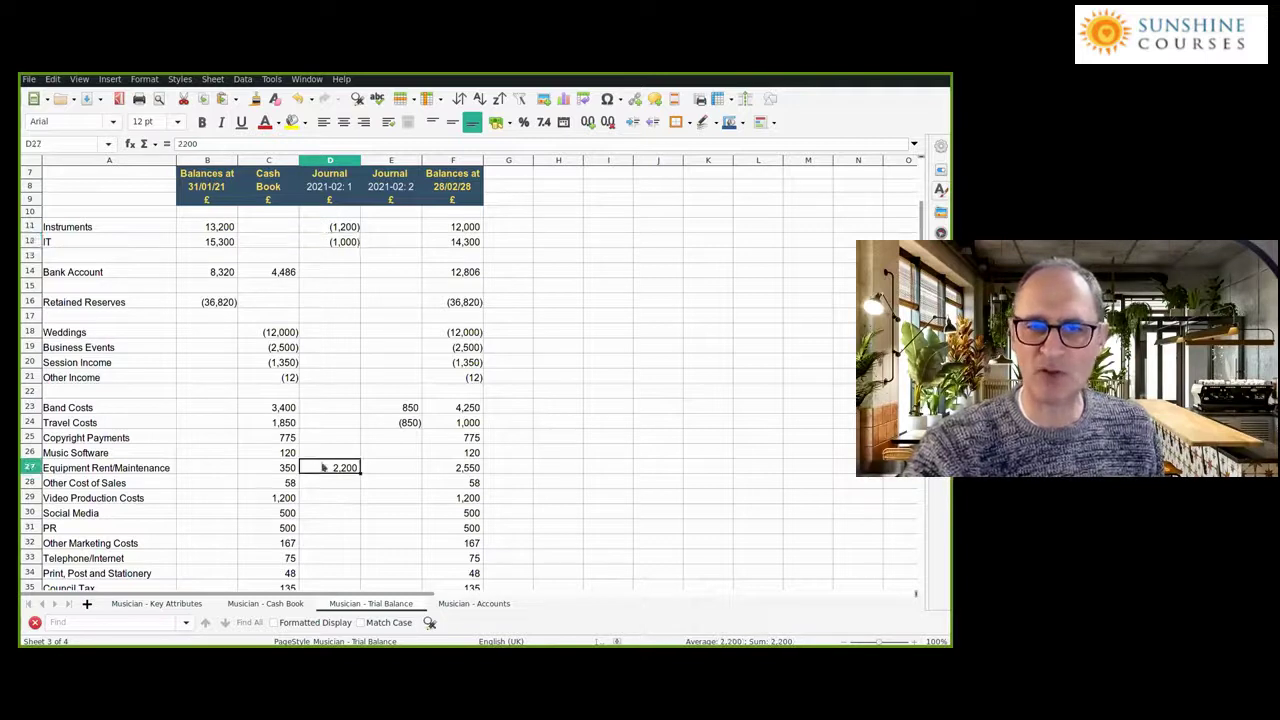
pyautogui.click(331, 284)
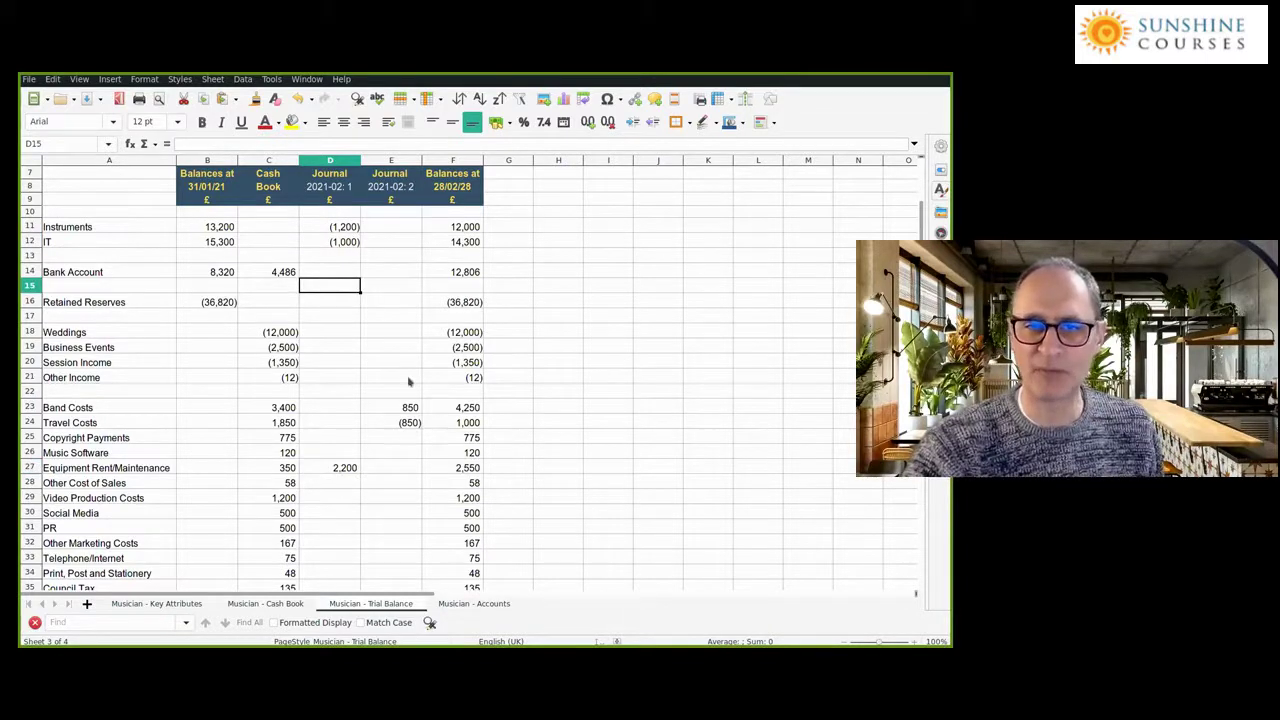
# - Trace Journal 2021-02: 2 between Travel Costs and Band Costs, checking it against the Cash Book travel figure
pyautogui.click(389, 410)
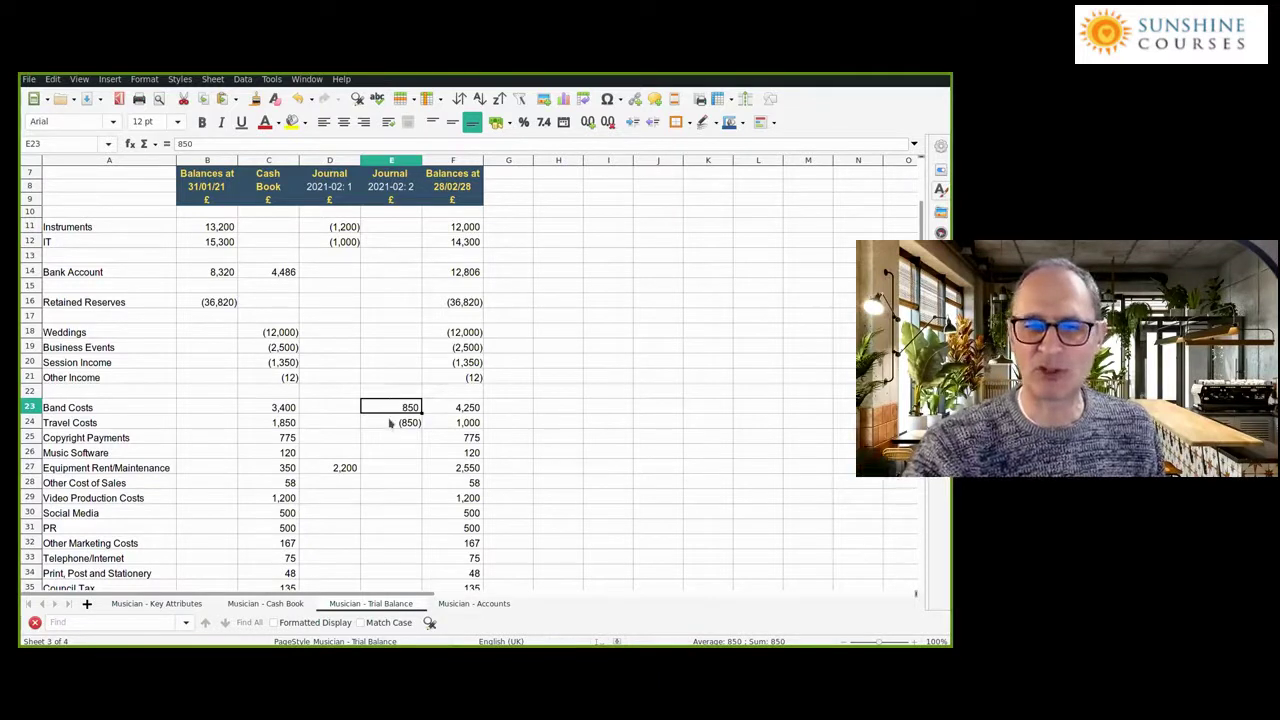
pyautogui.click(391, 423)
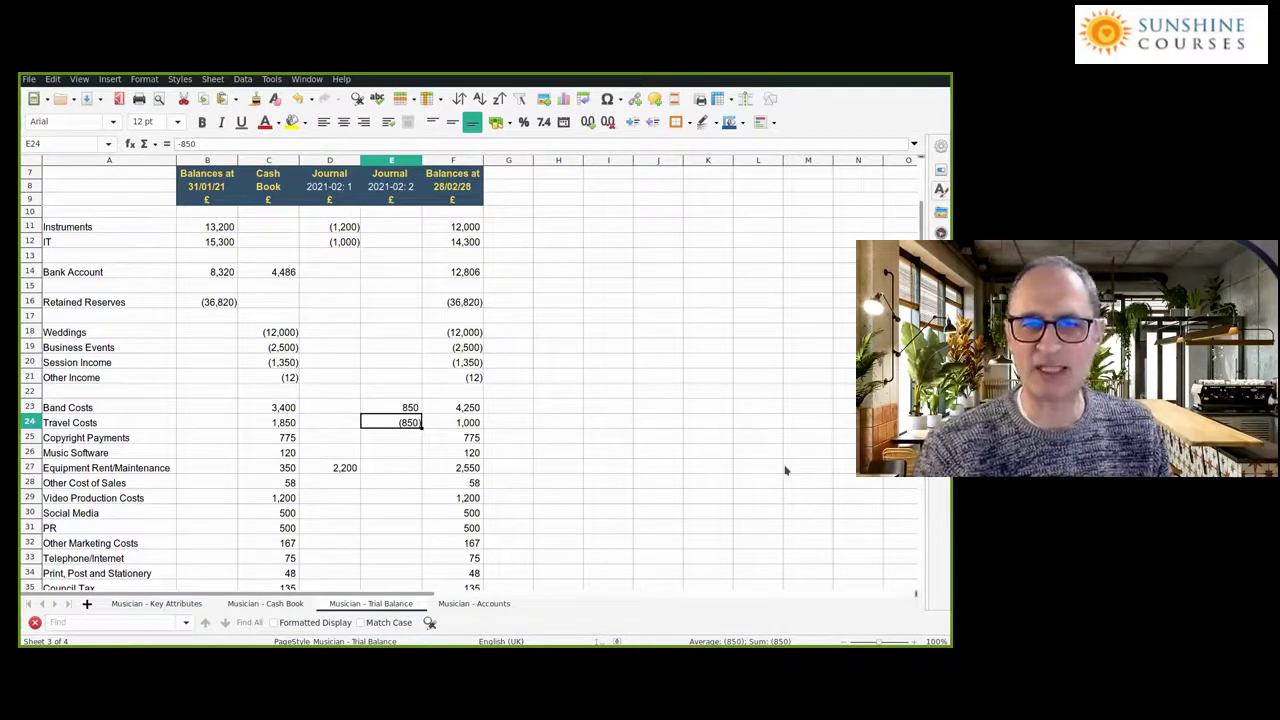
pyautogui.press('Left')
pyautogui.press('Left')
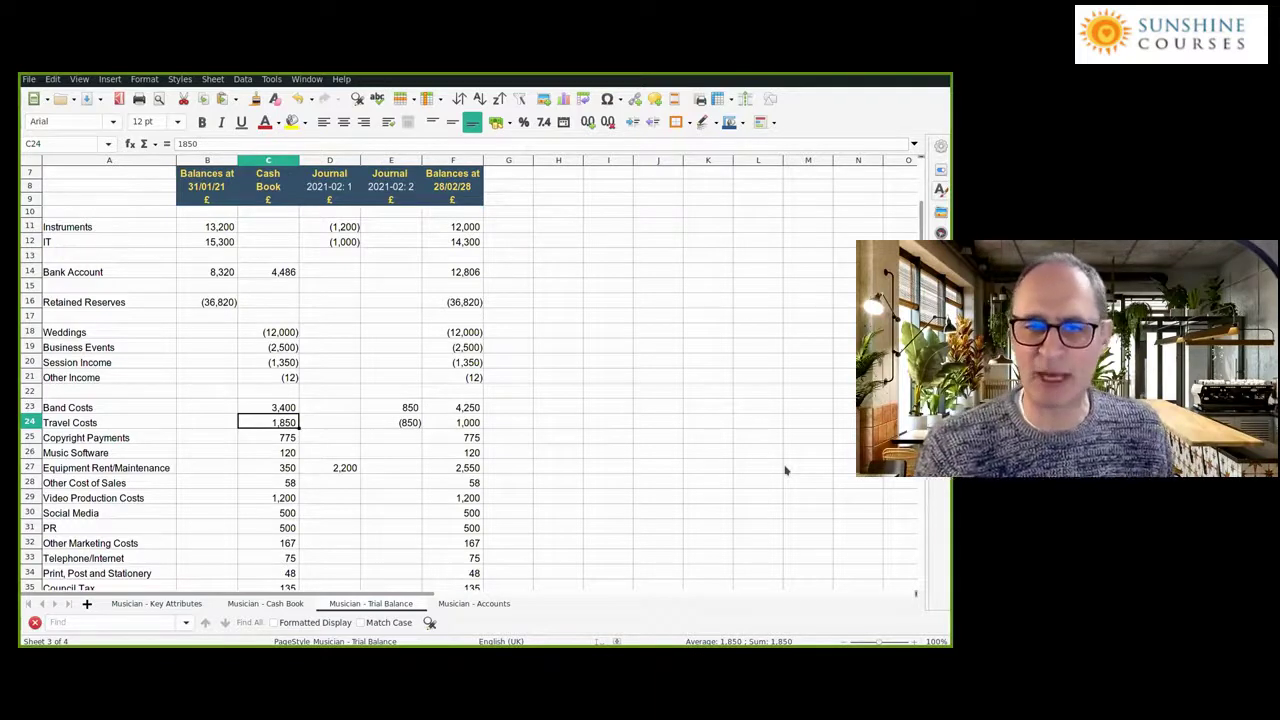
pyautogui.press('Right')
pyautogui.press('Right')
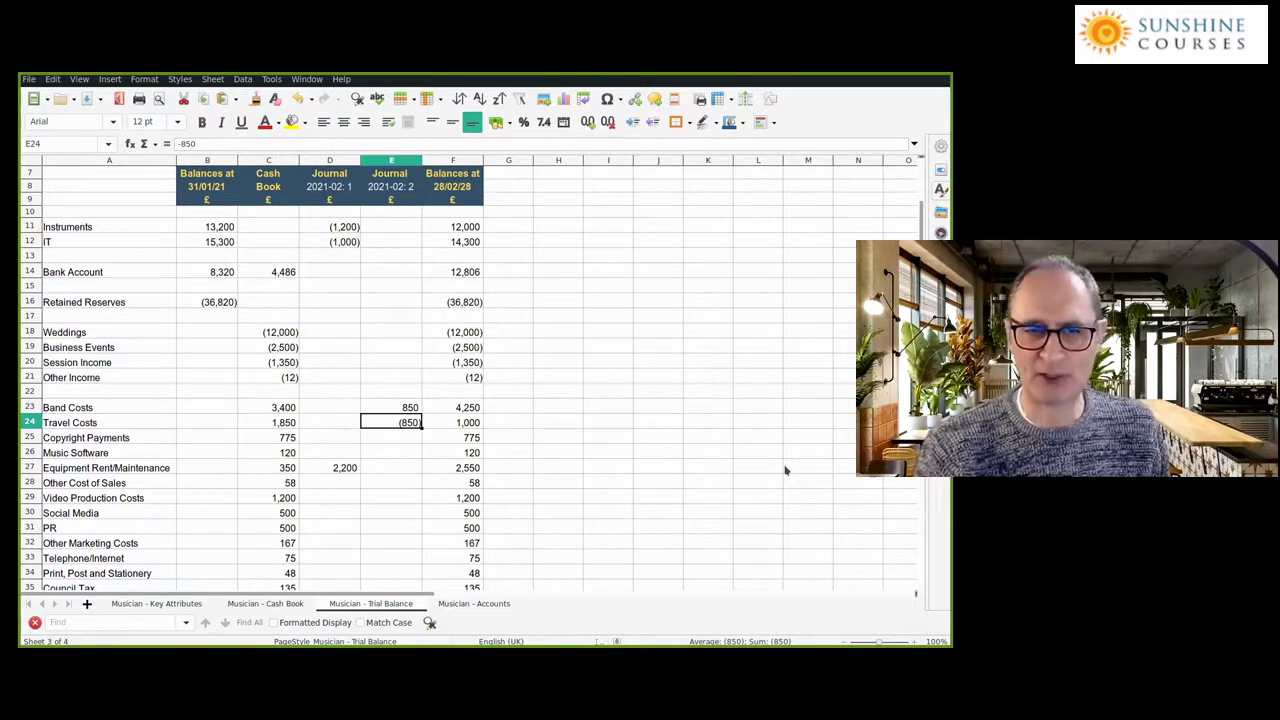
pyautogui.press('Up')
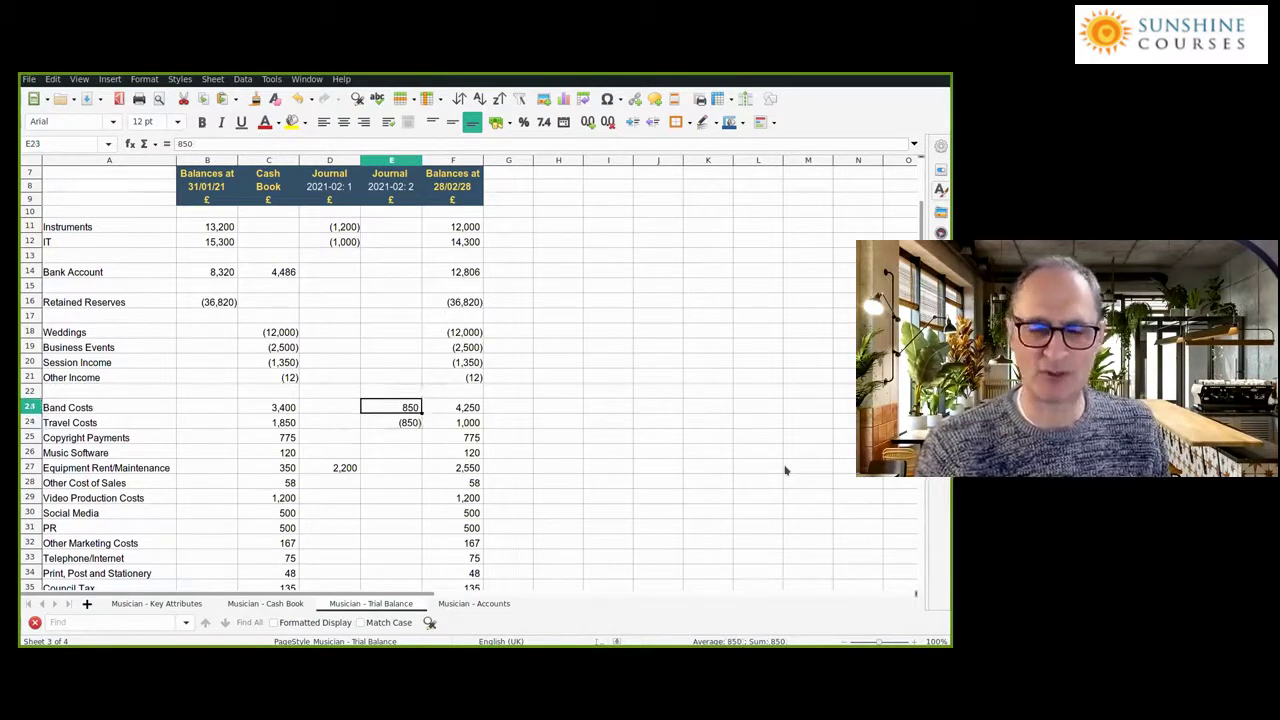
pyautogui.press('Down')
pyautogui.press('Up')
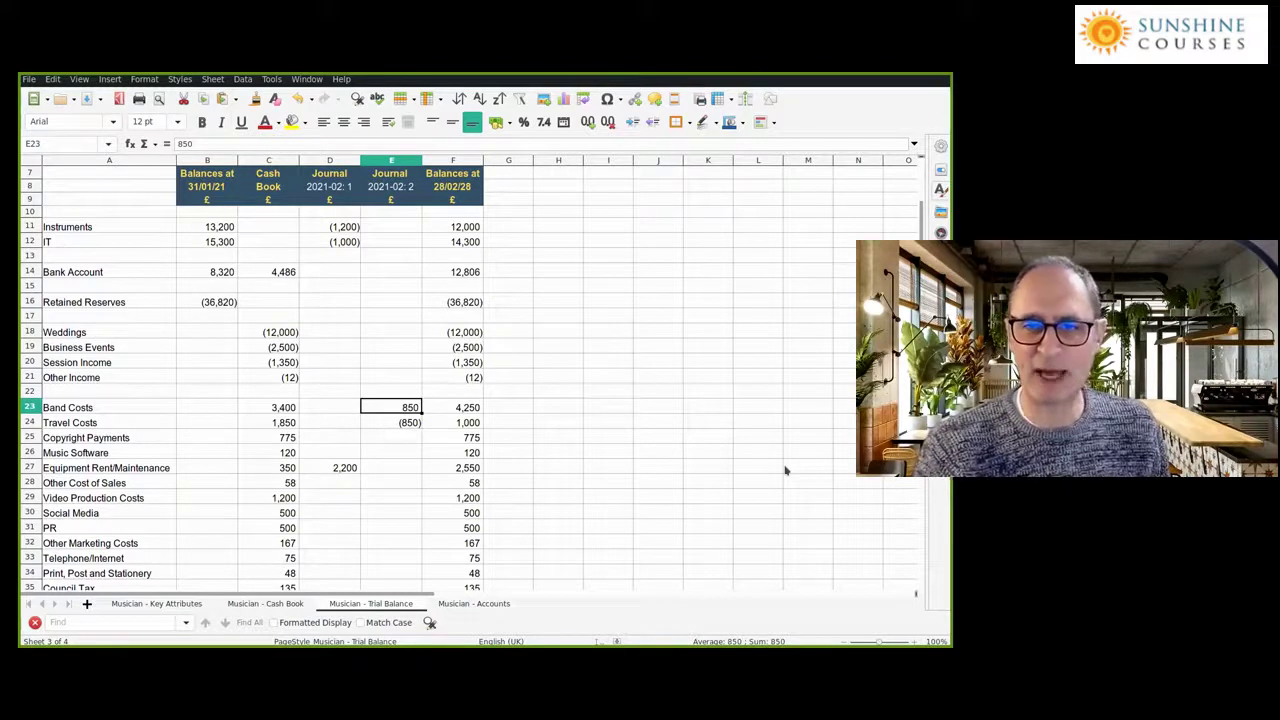
# - Check the Band Costs closing balance and the checksum row at the foot of the musician's Trial Balance
pyautogui.press('Right')
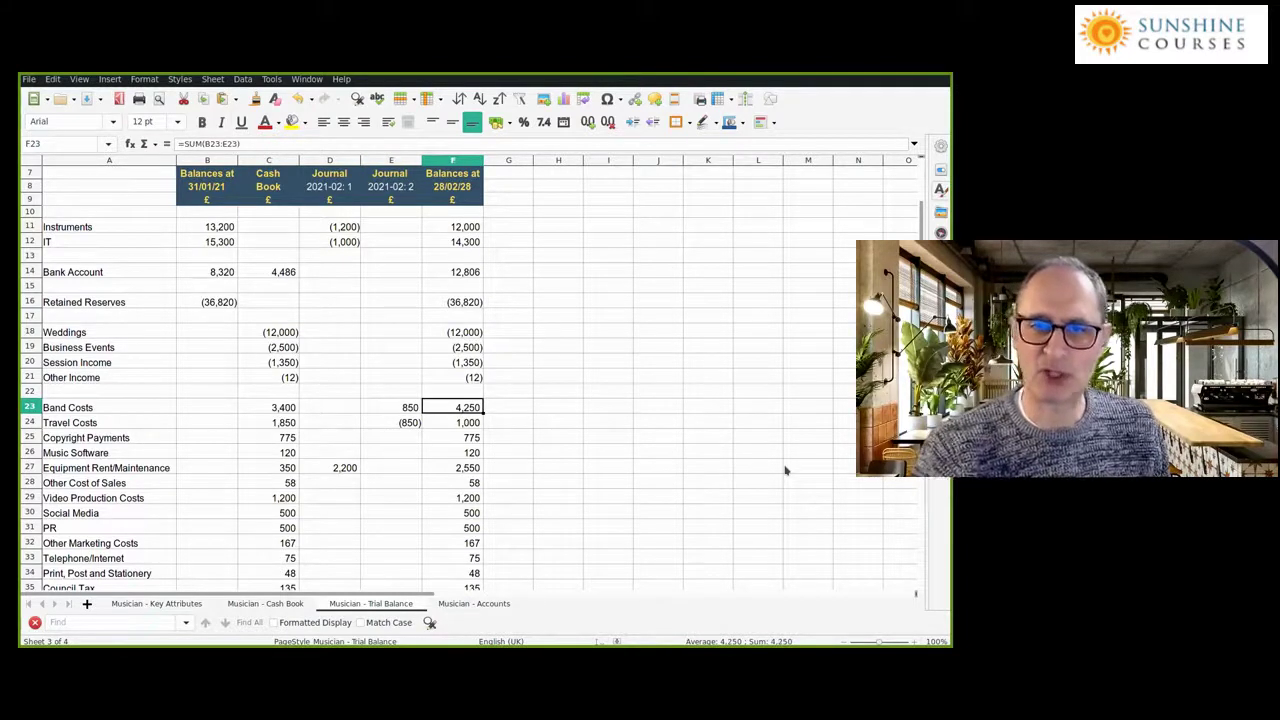
pyautogui.scroll(1, 785, 470)
pyautogui.scroll(-4, 786, 470)
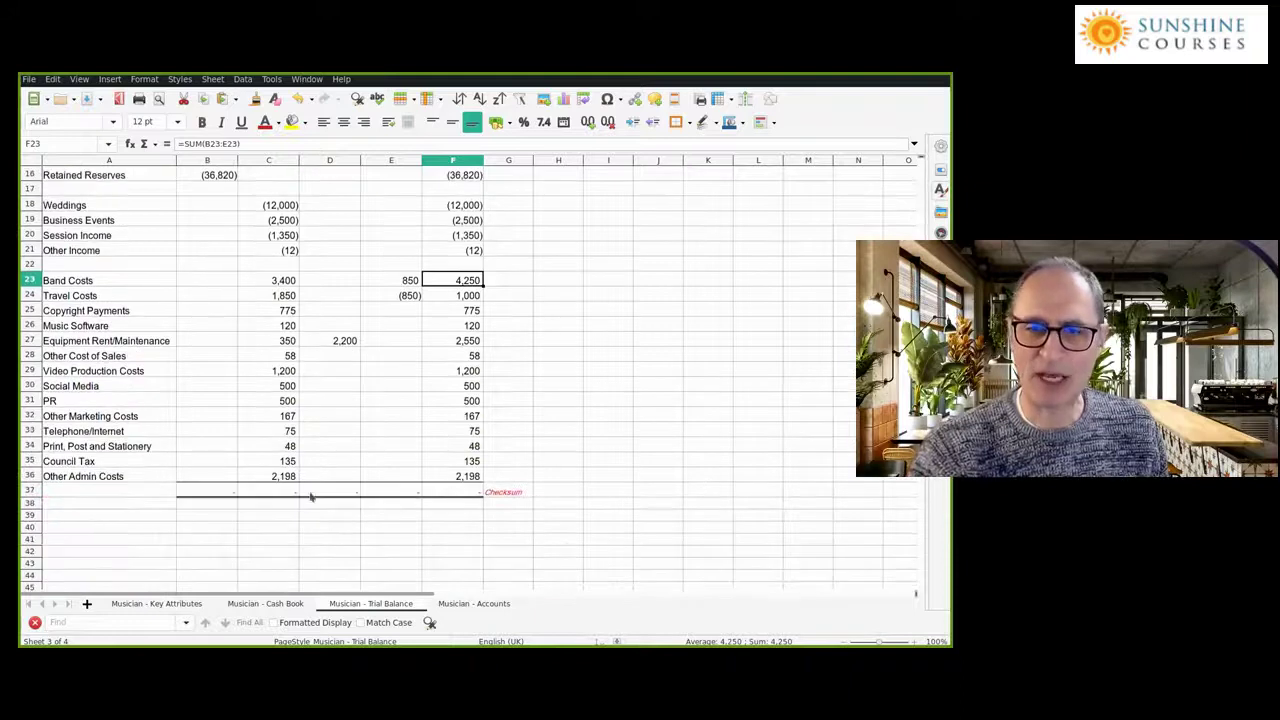
pyautogui.scroll(2, 636, 486)
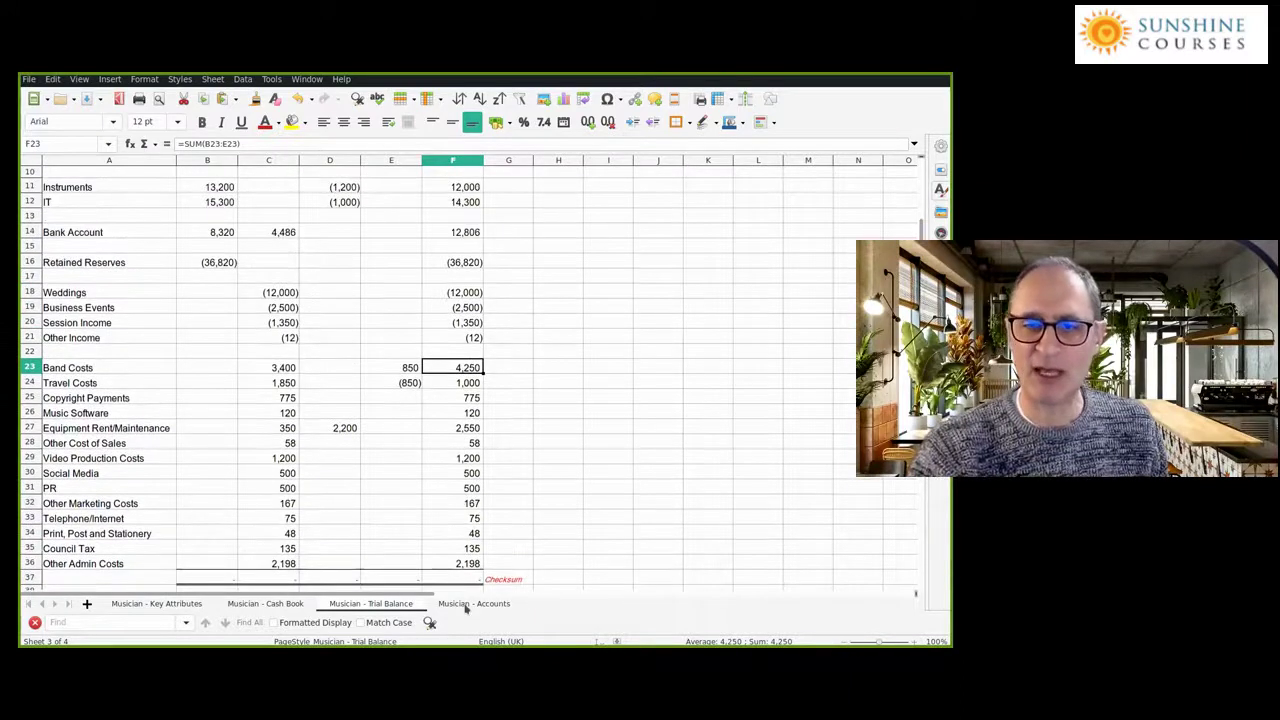
# - Open the Musician - Accounts sheet and review its turnover lines, comparing total turnover for 28/02/21 with 28/02/20
pyautogui.click(465, 605)
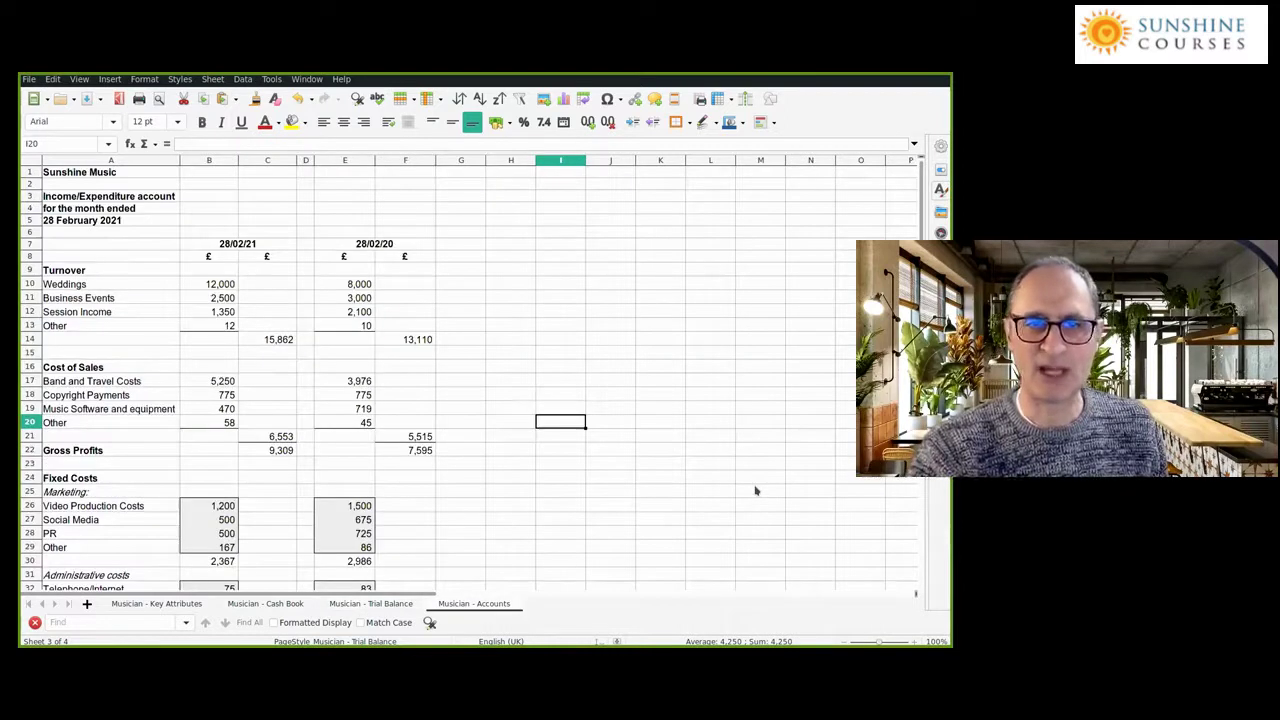
pyautogui.scroll(-2, 755, 490)
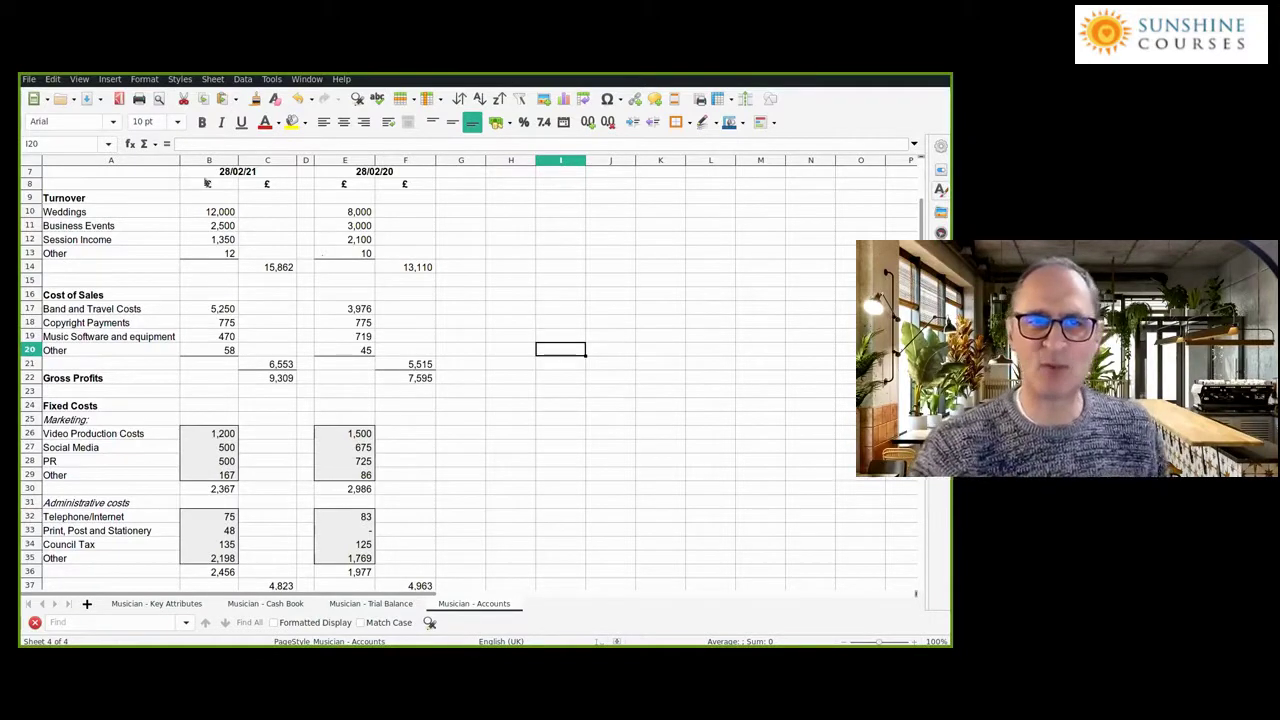
pyautogui.click(197, 226)
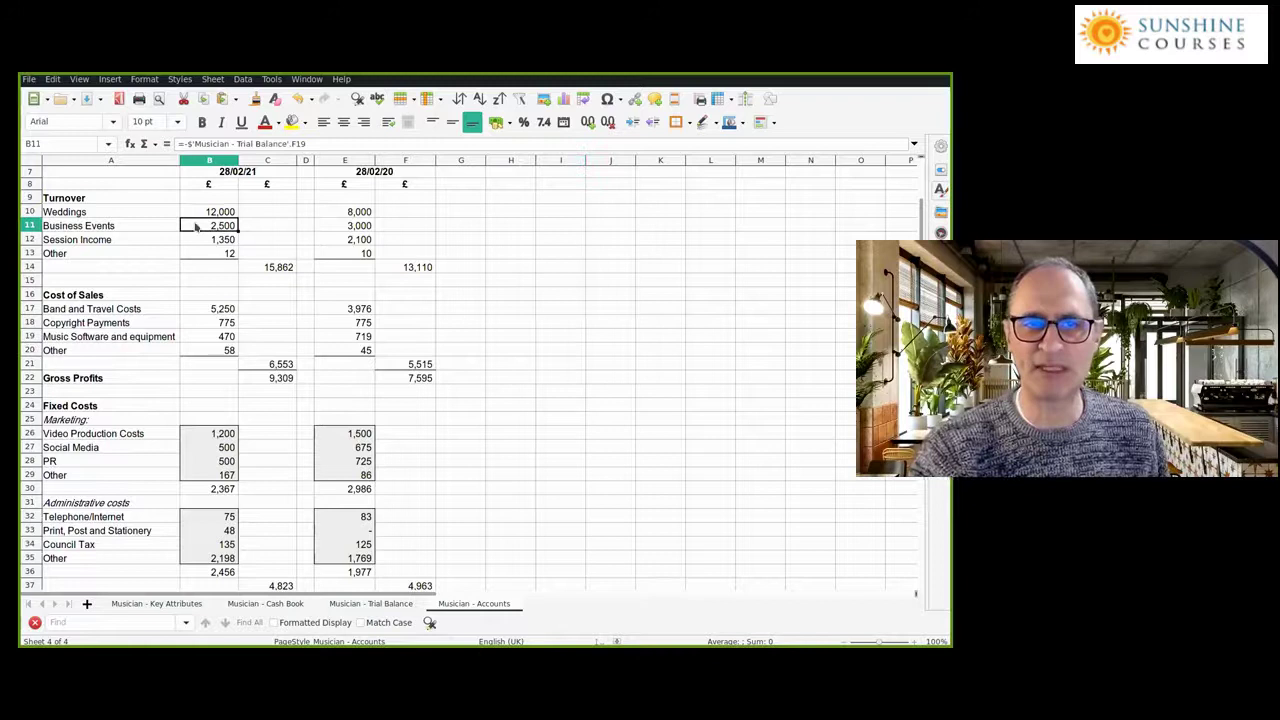
pyautogui.click(190, 243)
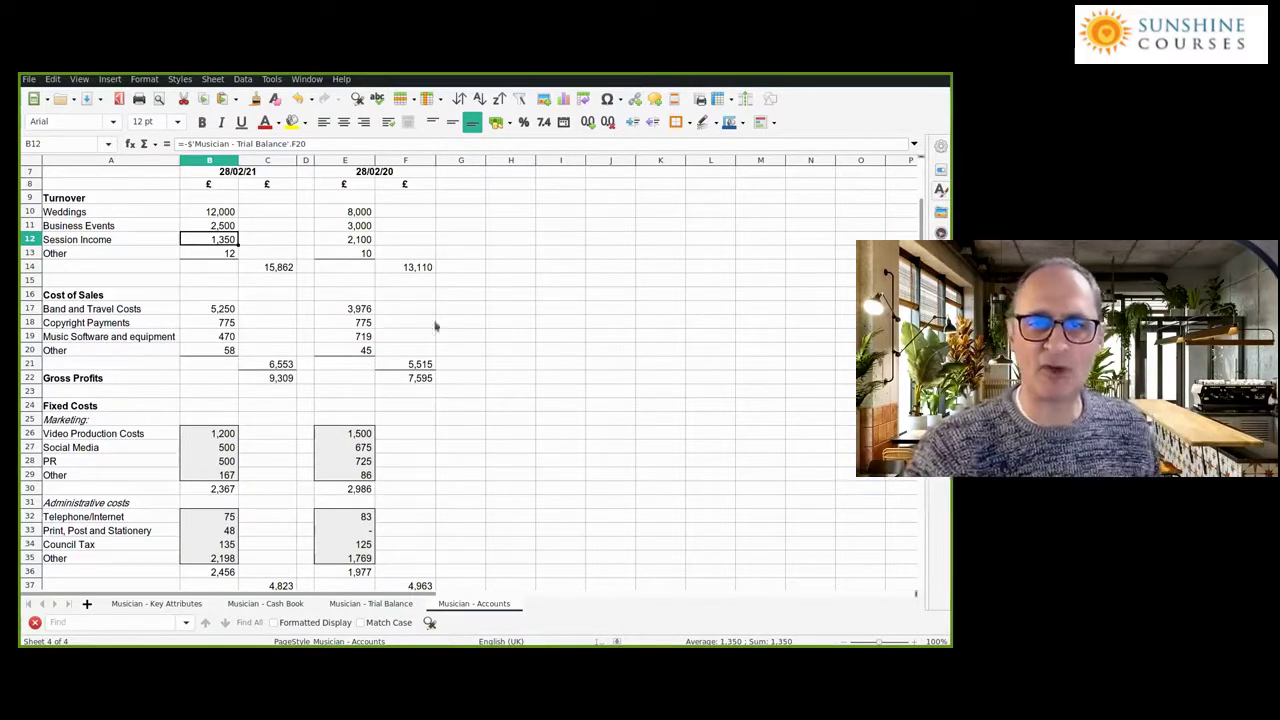
pyautogui.click(267, 267)
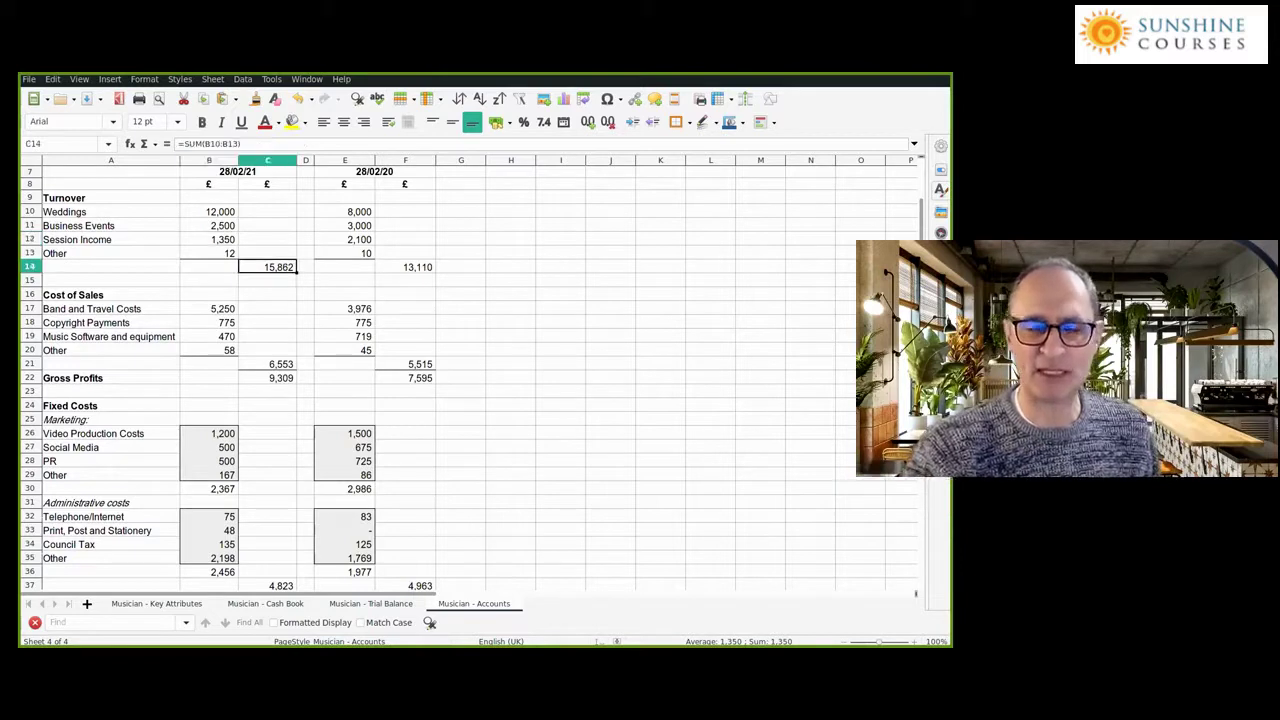
pyautogui.click(424, 272)
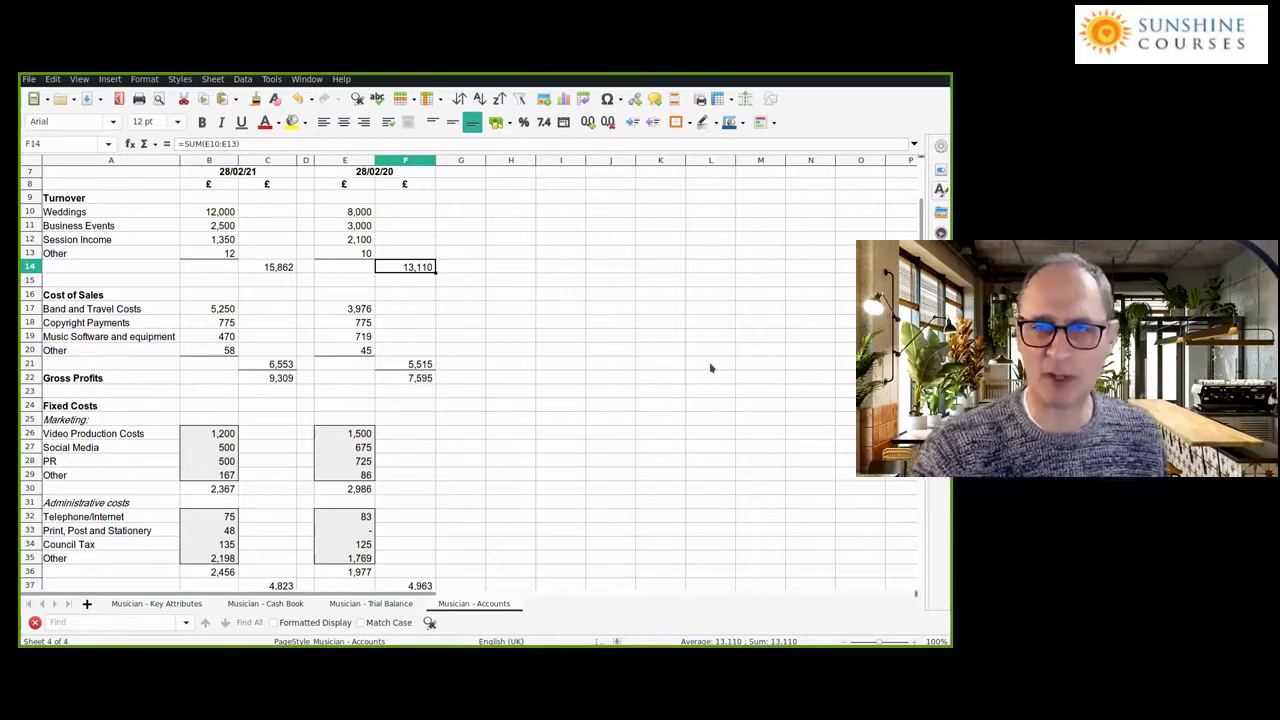
# - Compare total Cost of Sales and Gross Profits between the 28/02/21 and 28/02/20 columns
pyautogui.click(283, 367)
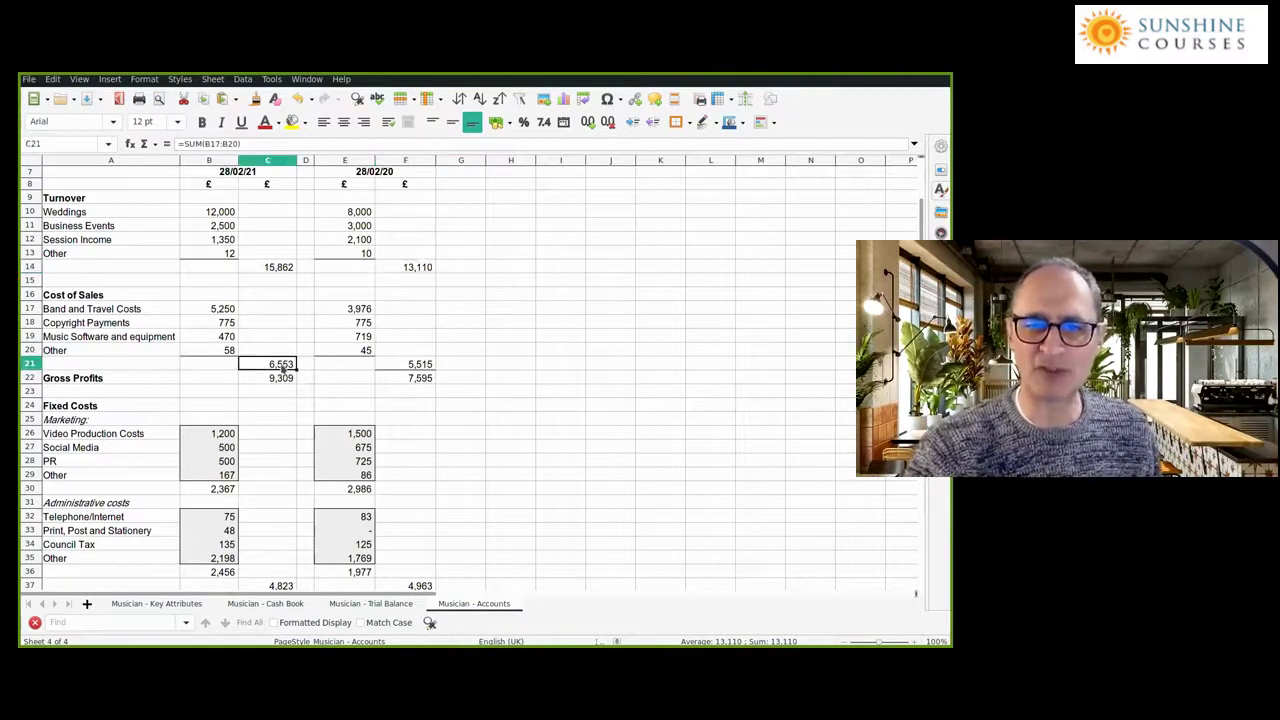
pyautogui.click(390, 367)
pyautogui.click(276, 368)
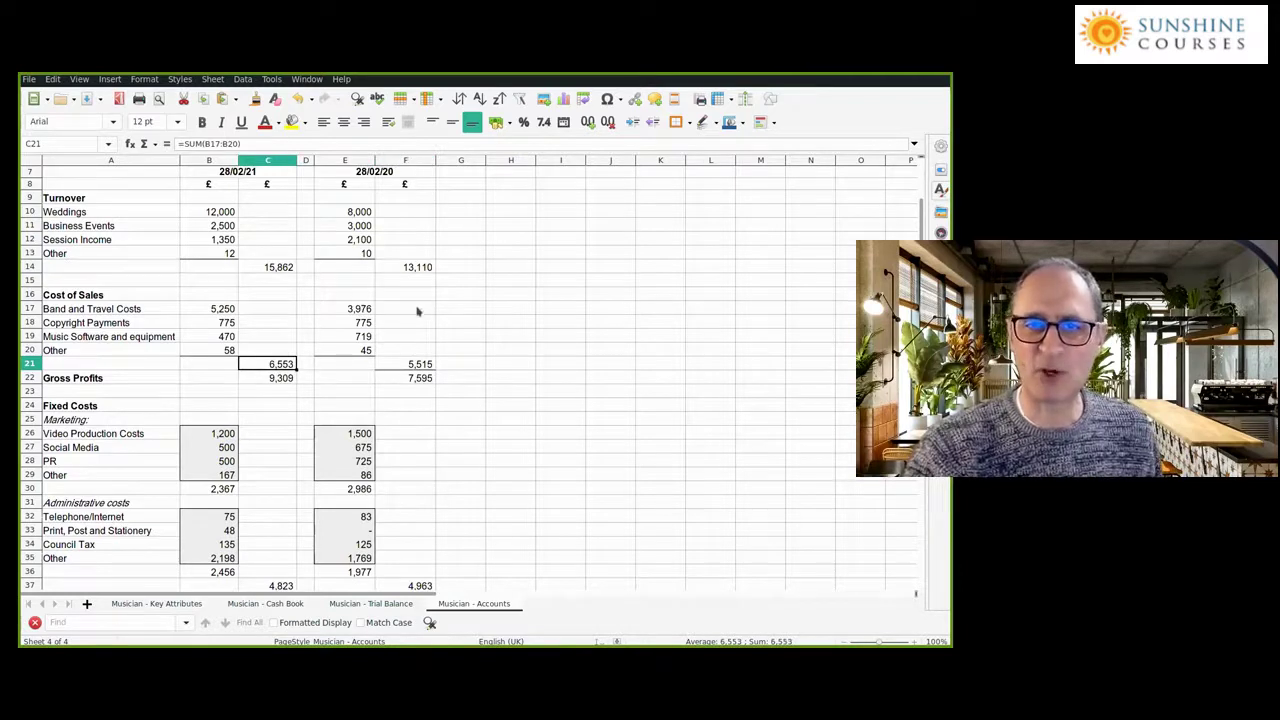
pyautogui.click(258, 380)
pyautogui.click(418, 380)
pyautogui.click(278, 381)
pyautogui.click(276, 366)
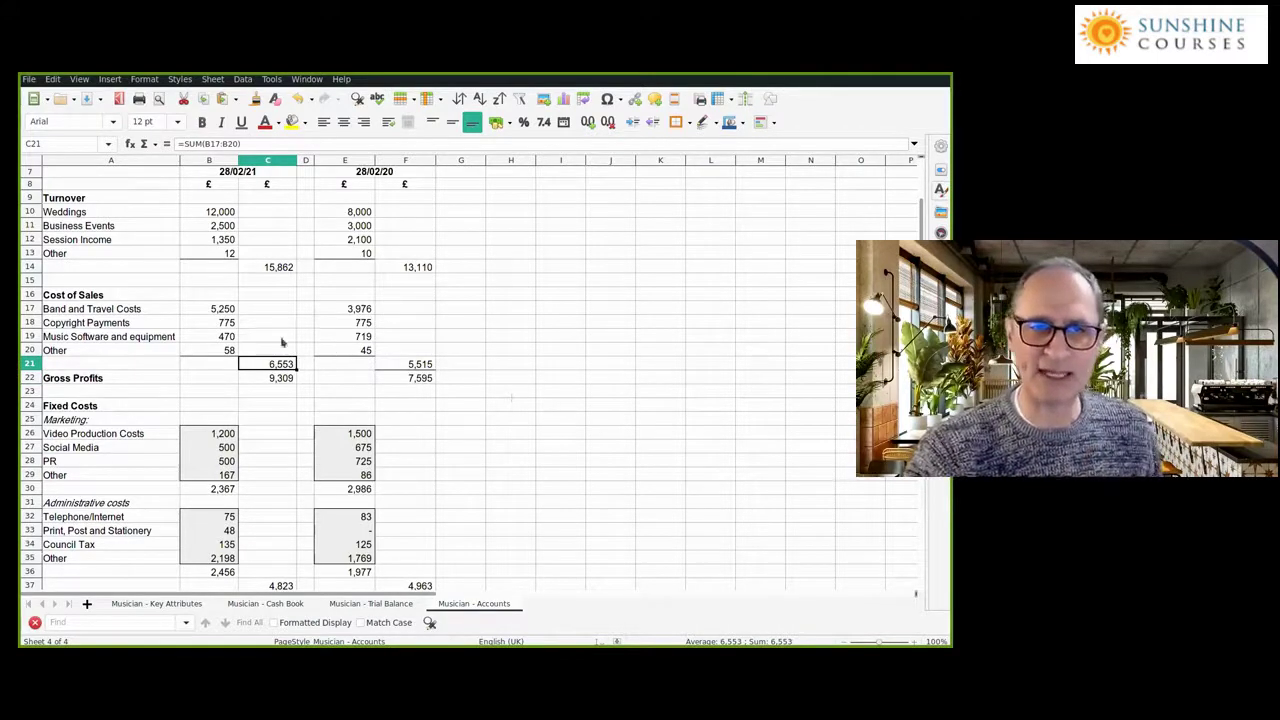
# - Examine the 28/02/21 Cost of Sales formulas in B17:B19, following them through the total in C21 to Gross Profits
pyautogui.click(205, 310)
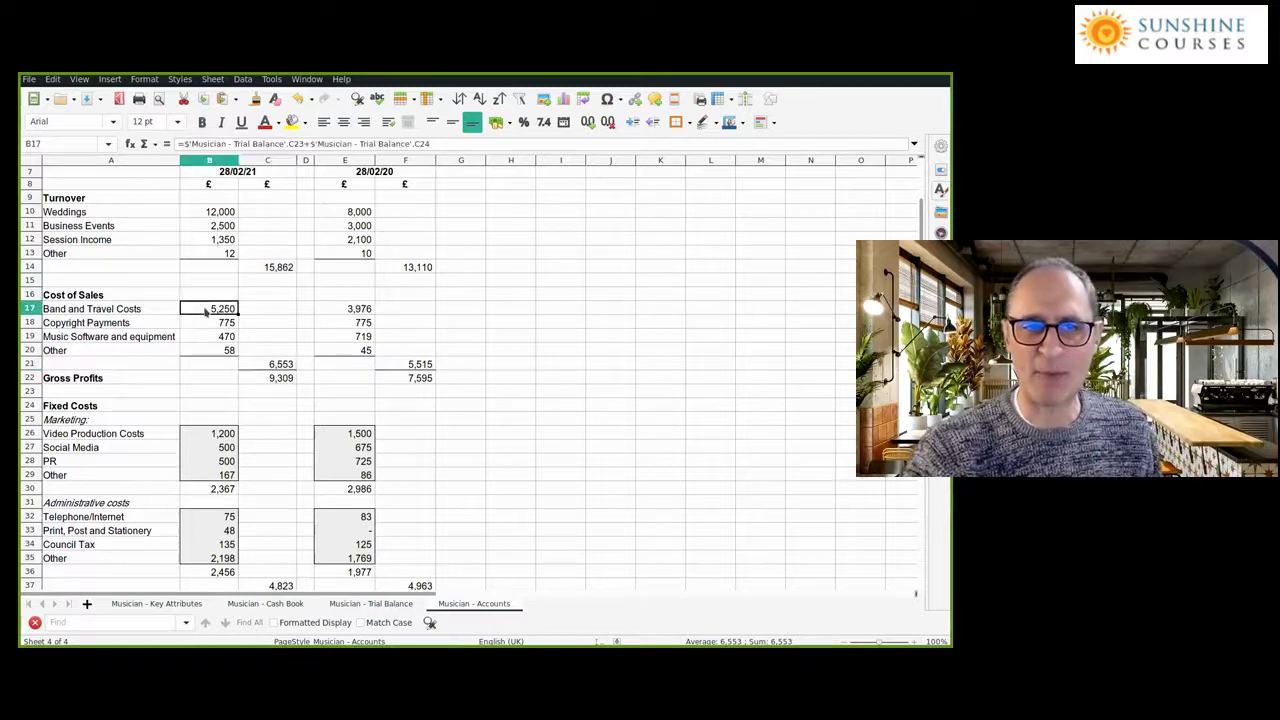
pyautogui.click(210, 324)
pyautogui.click(209, 338)
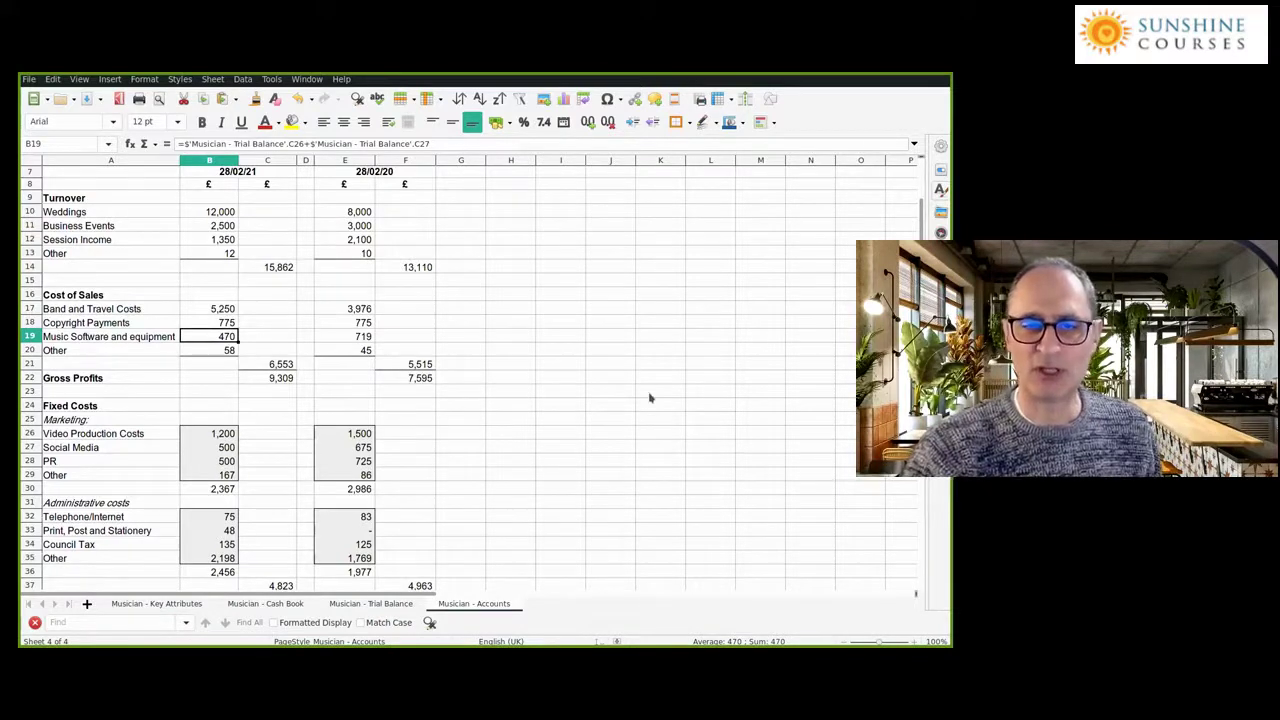
pyautogui.click(280, 366)
pyautogui.press('Down')
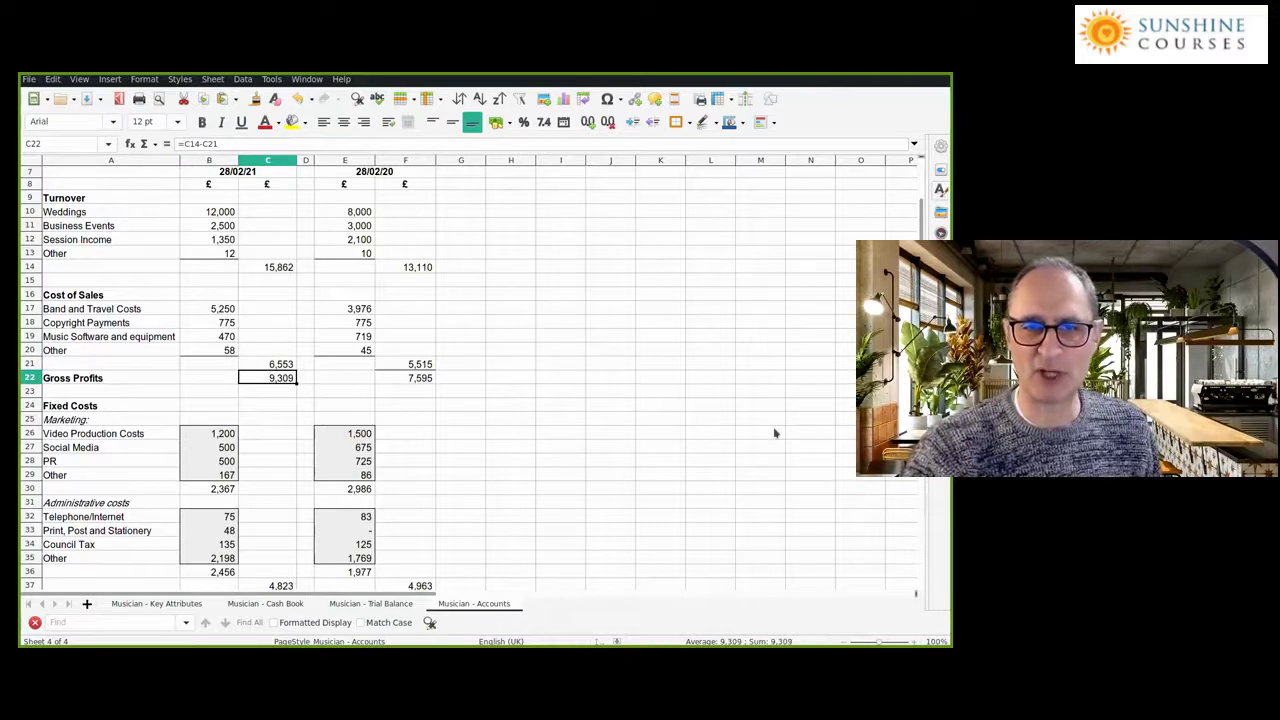
# - Examine the Fixed Costs total in C37 and the 28/02/21 Marketing lines from Video Production Costs to the subtotal in B30
pyautogui.scroll(-1, 774, 433)
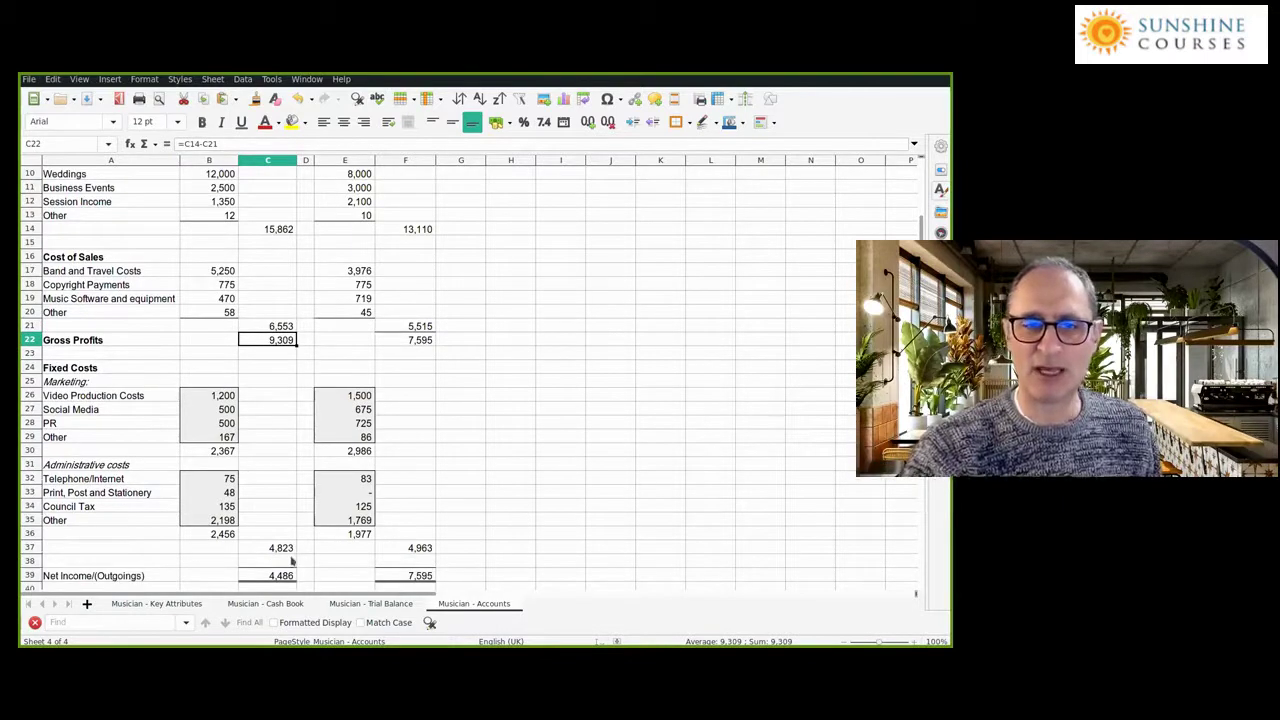
pyautogui.click(282, 549)
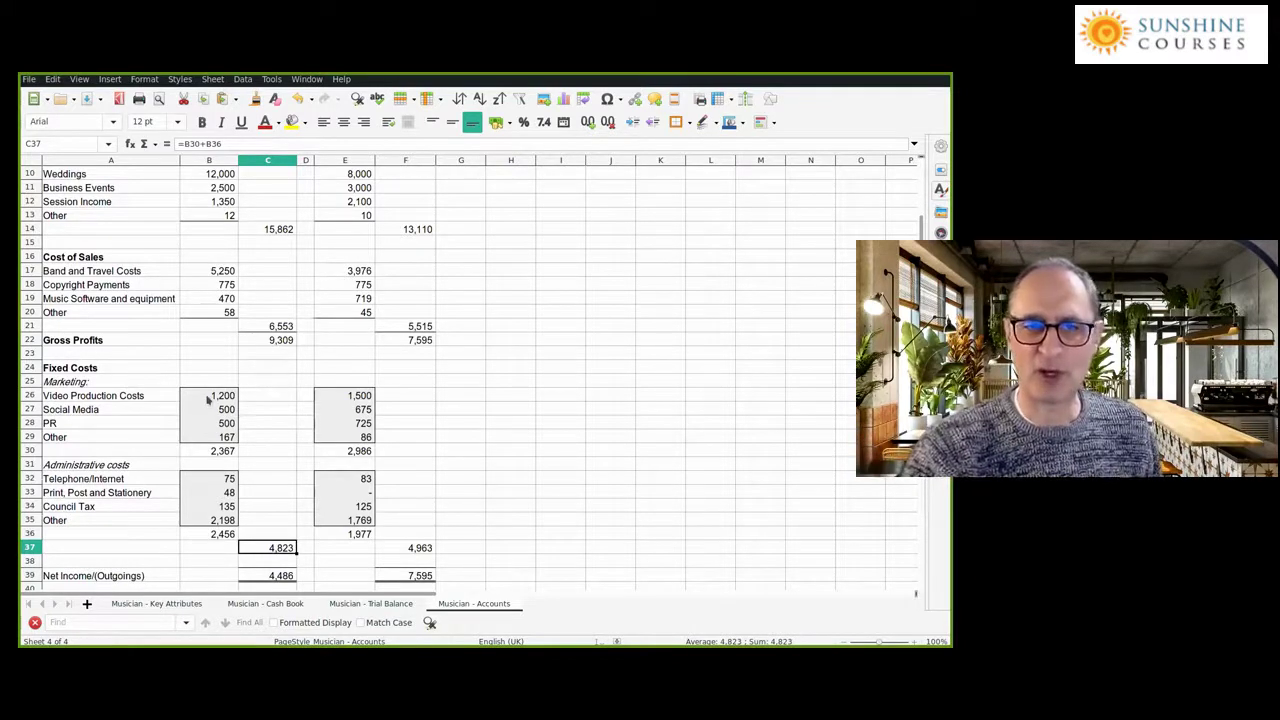
pyautogui.click(209, 398)
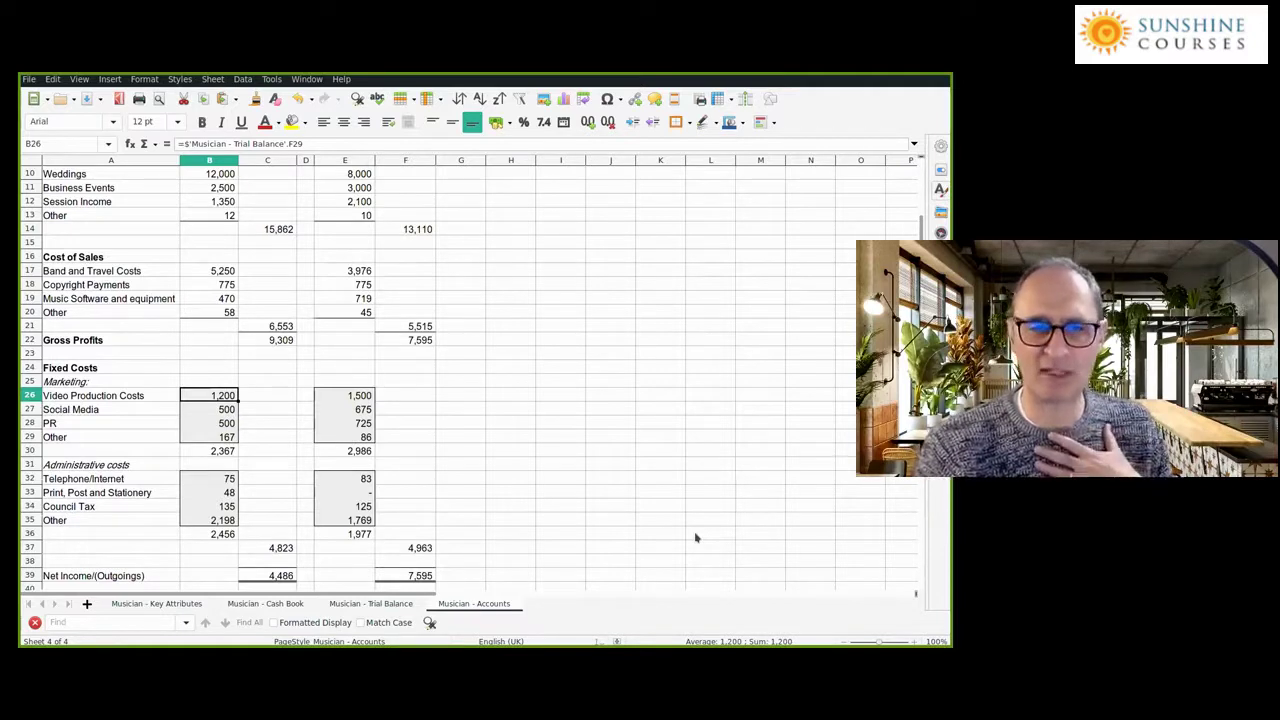
pyautogui.press('Down')
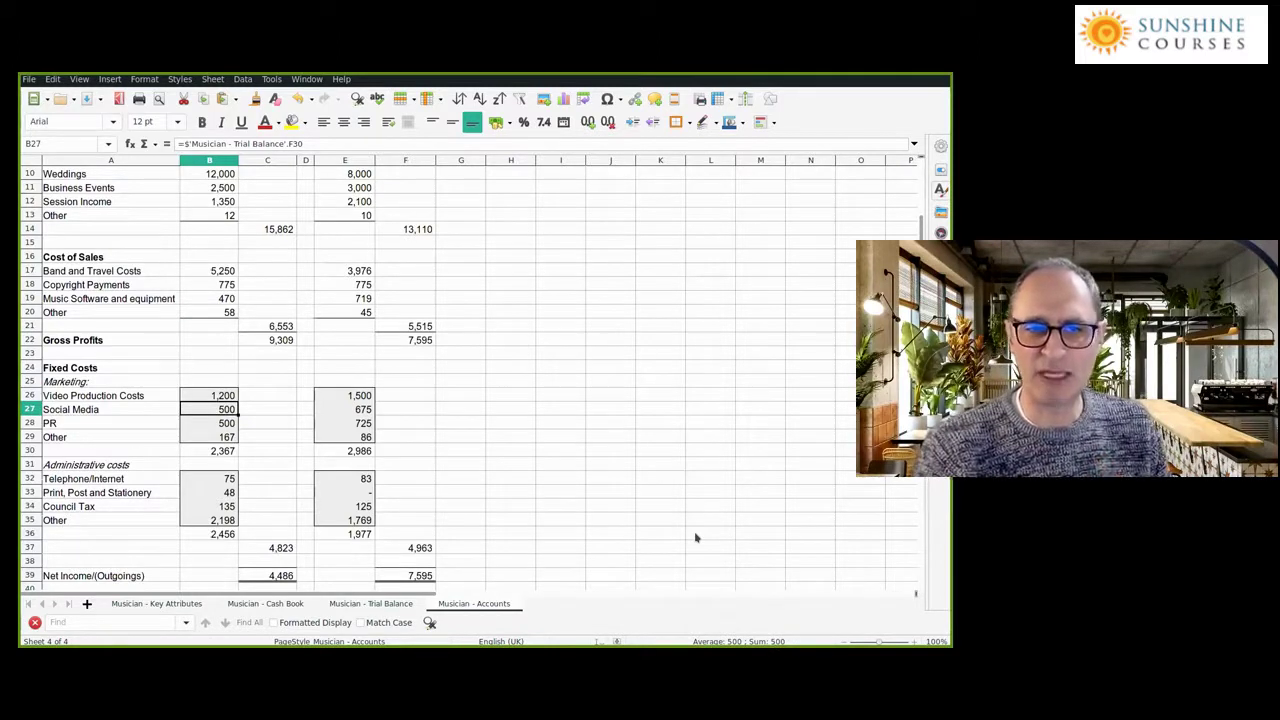
pyautogui.press('Down')
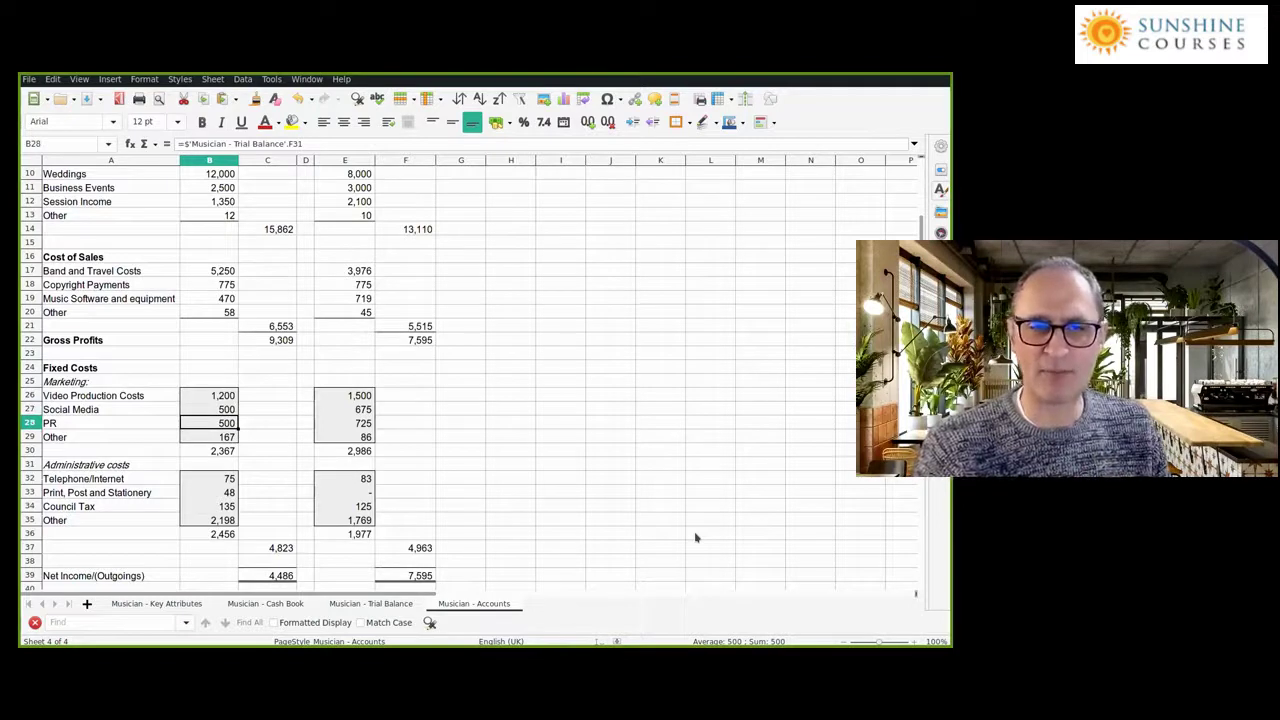
pyautogui.press('Down')
pyautogui.press('Down')
pyautogui.press('Down')
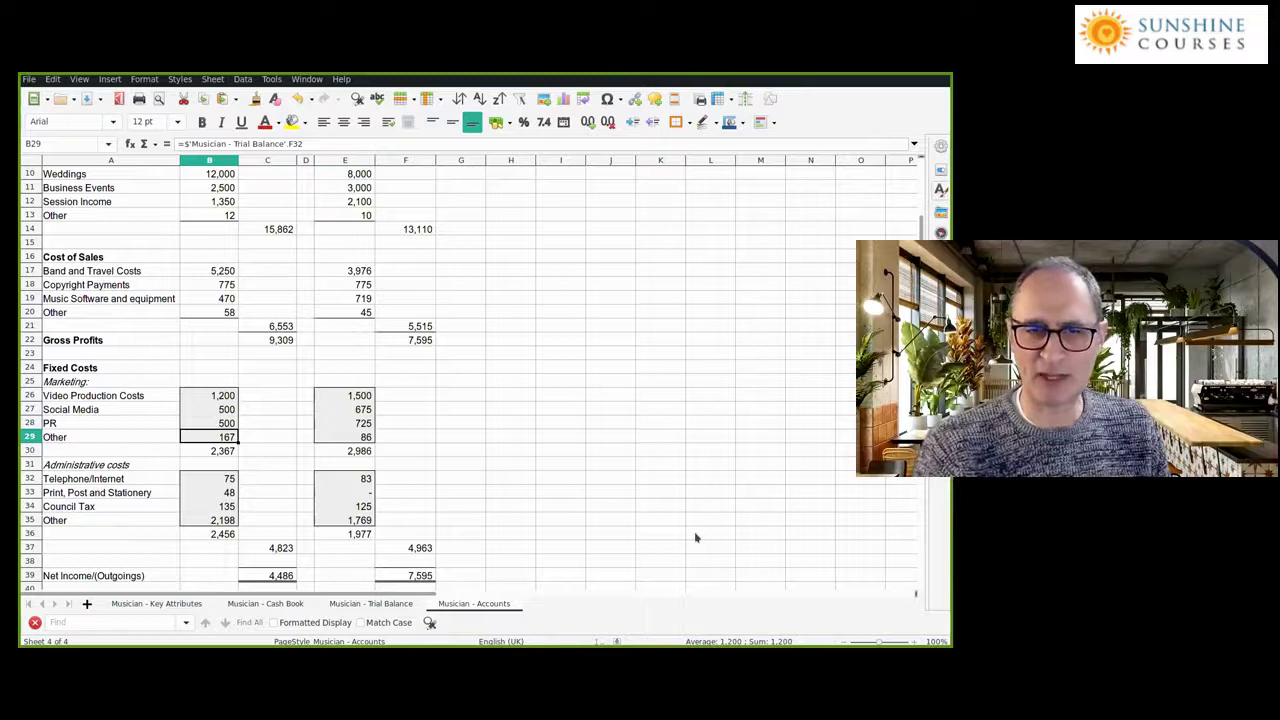
pyautogui.press('Down')
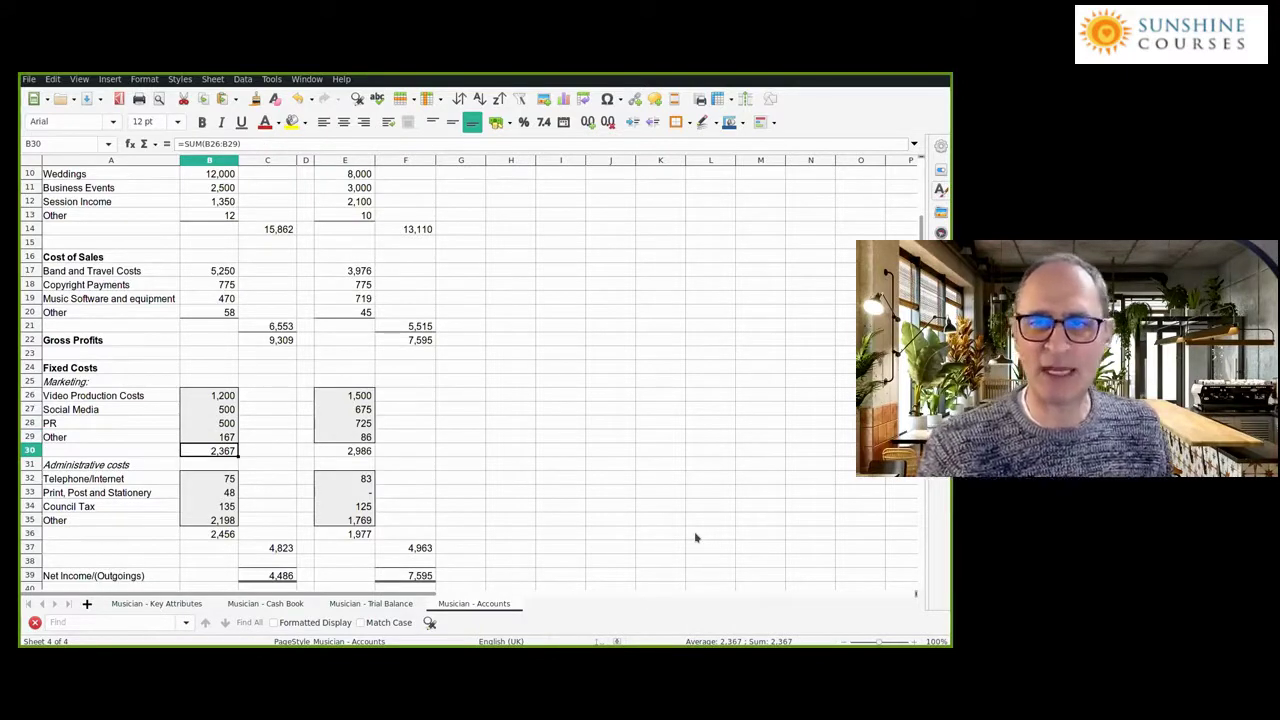
# - Examine the 28/02/21 Administrative costs from Telephone/Internet through Other to the subtotal in B36
pyautogui.press('Down')
pyautogui.press('Down')
pyautogui.press('Down')
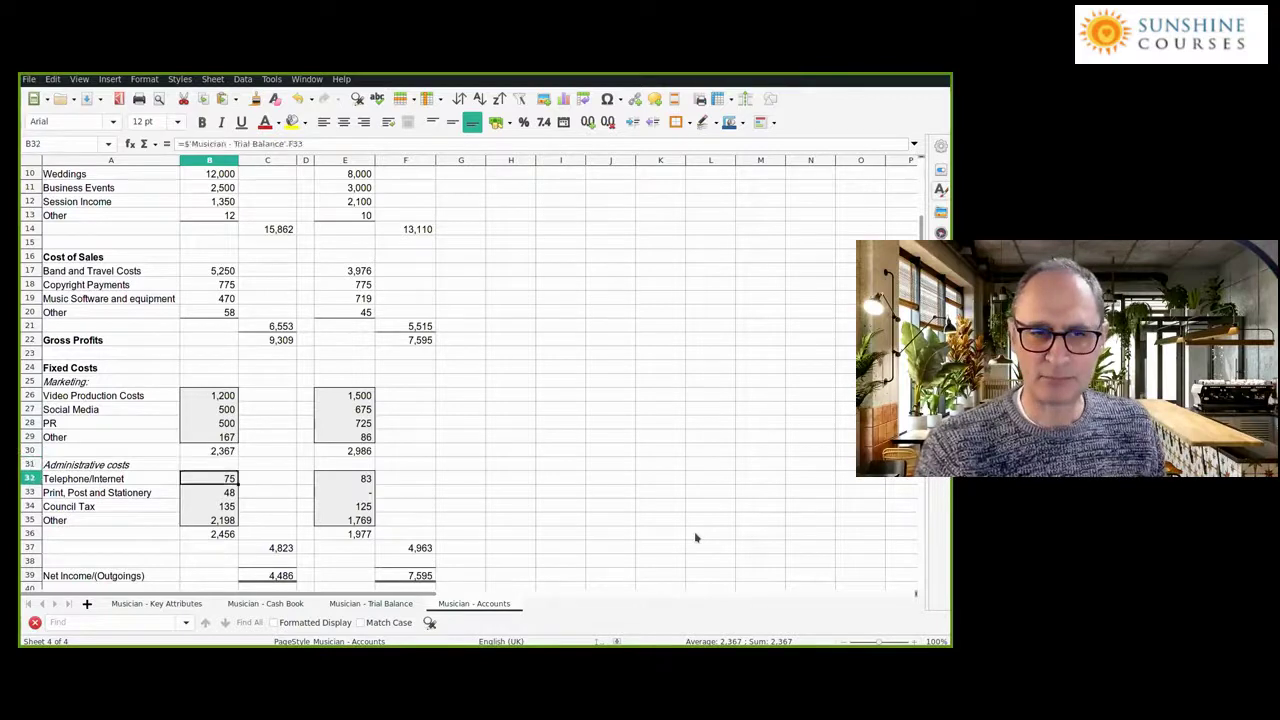
pyautogui.press('Up')
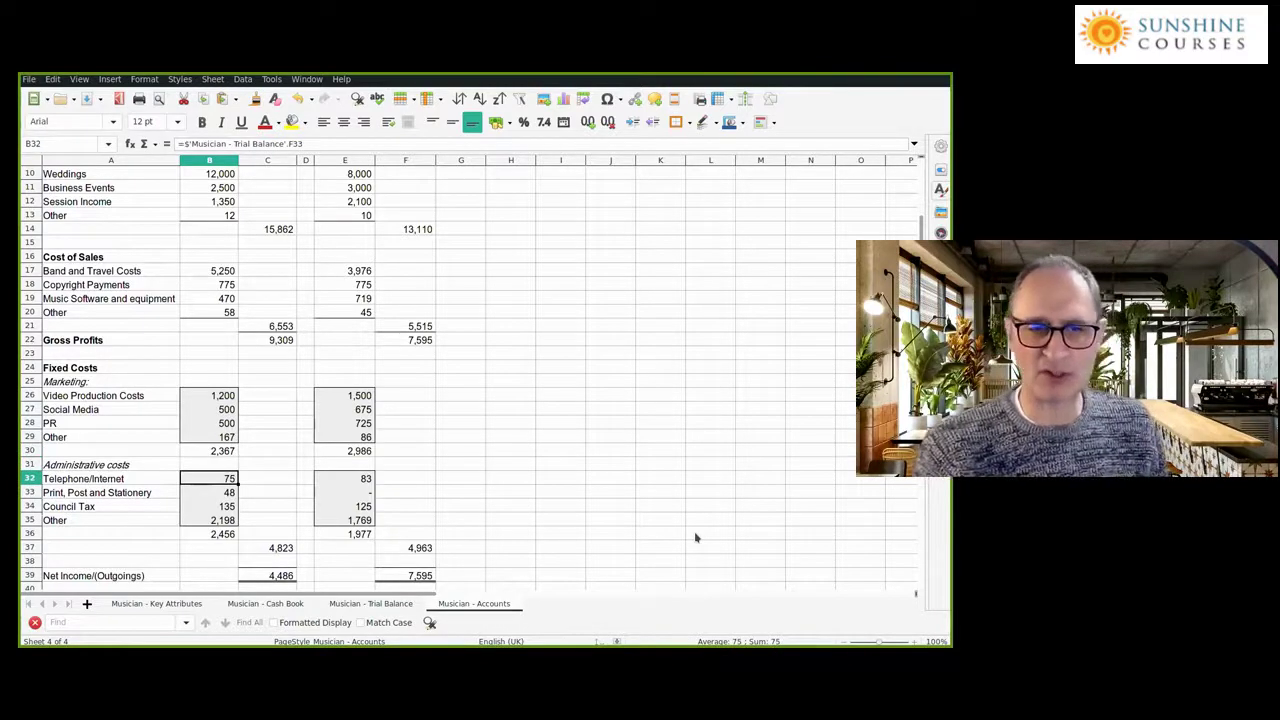
pyautogui.press('Down')
pyautogui.press('Down')
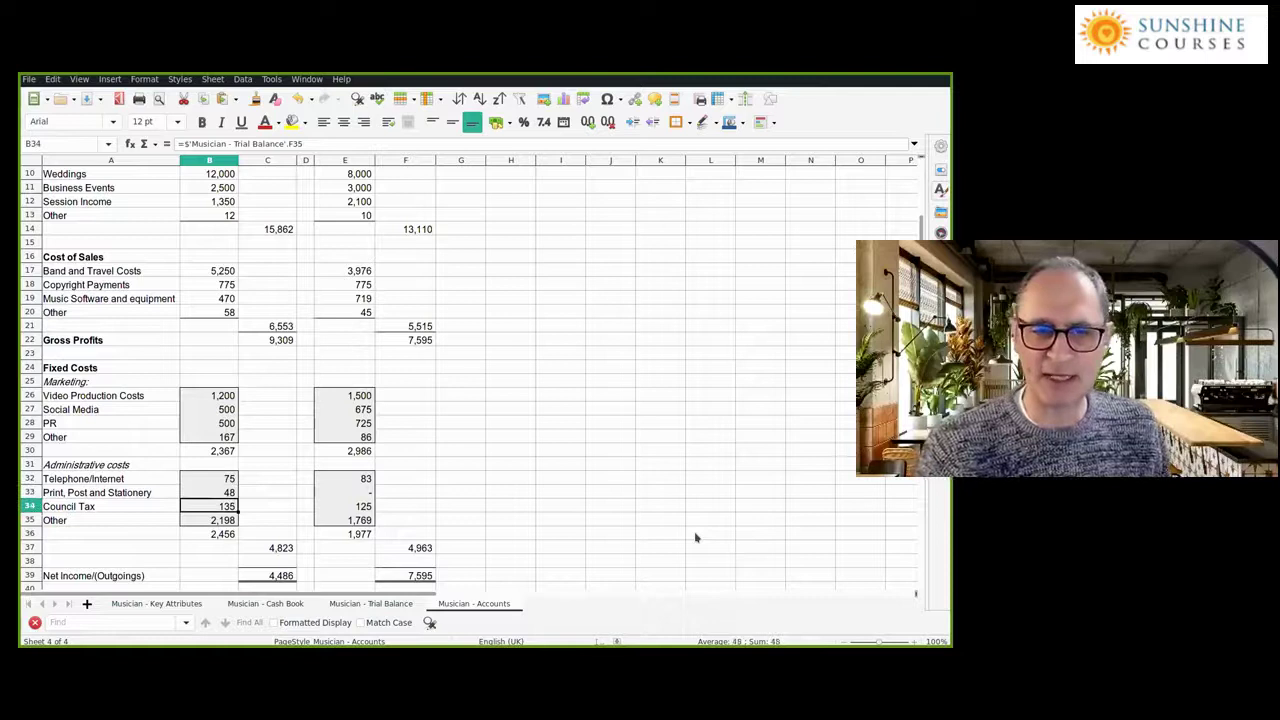
pyautogui.press('Down')
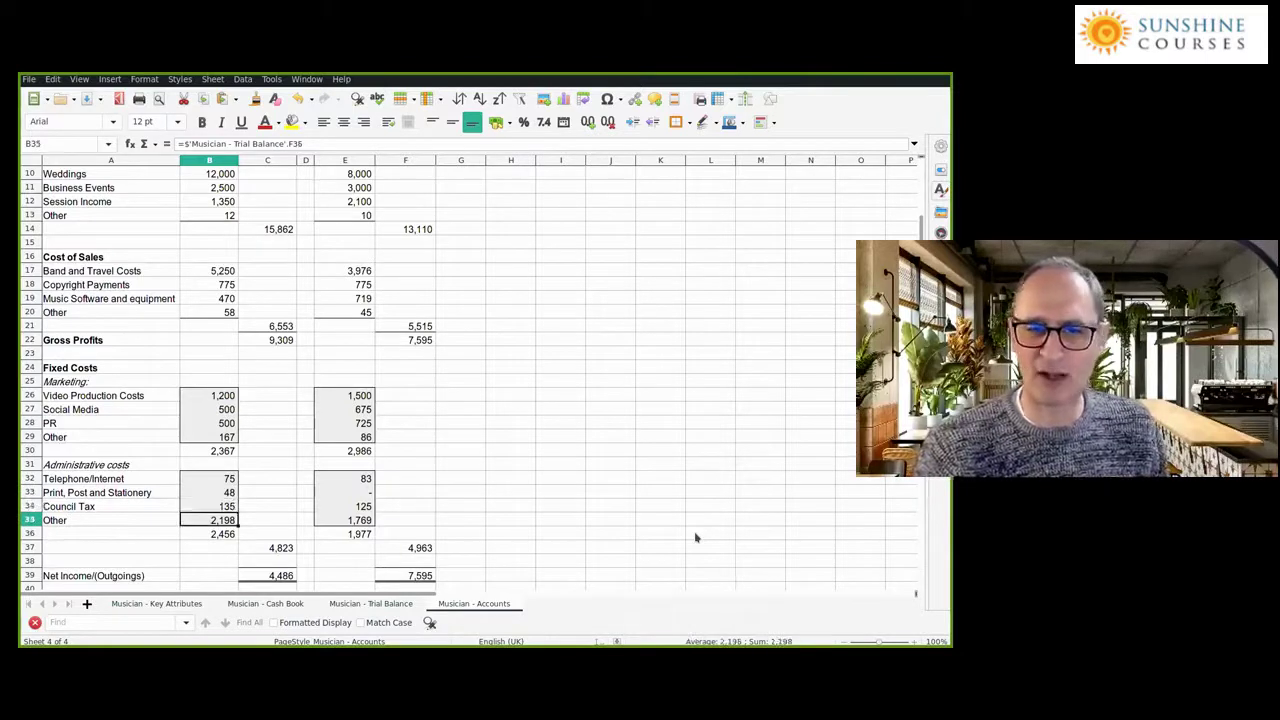
pyautogui.press('Down')
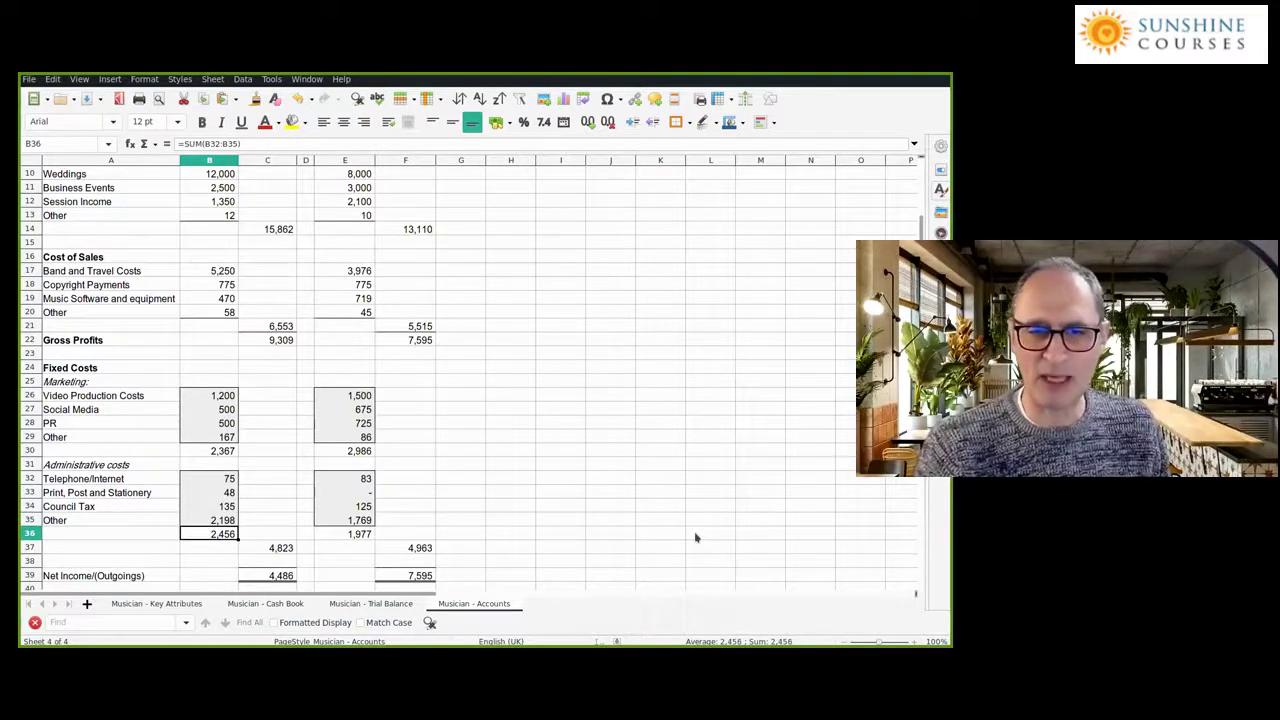
# - Trace the Fixed Costs total into Net Income/(Outgoings) for 28/02/21 and compare it with the 28/02/20 figure in F39
pyautogui.press('Right')
pyautogui.press('Down')
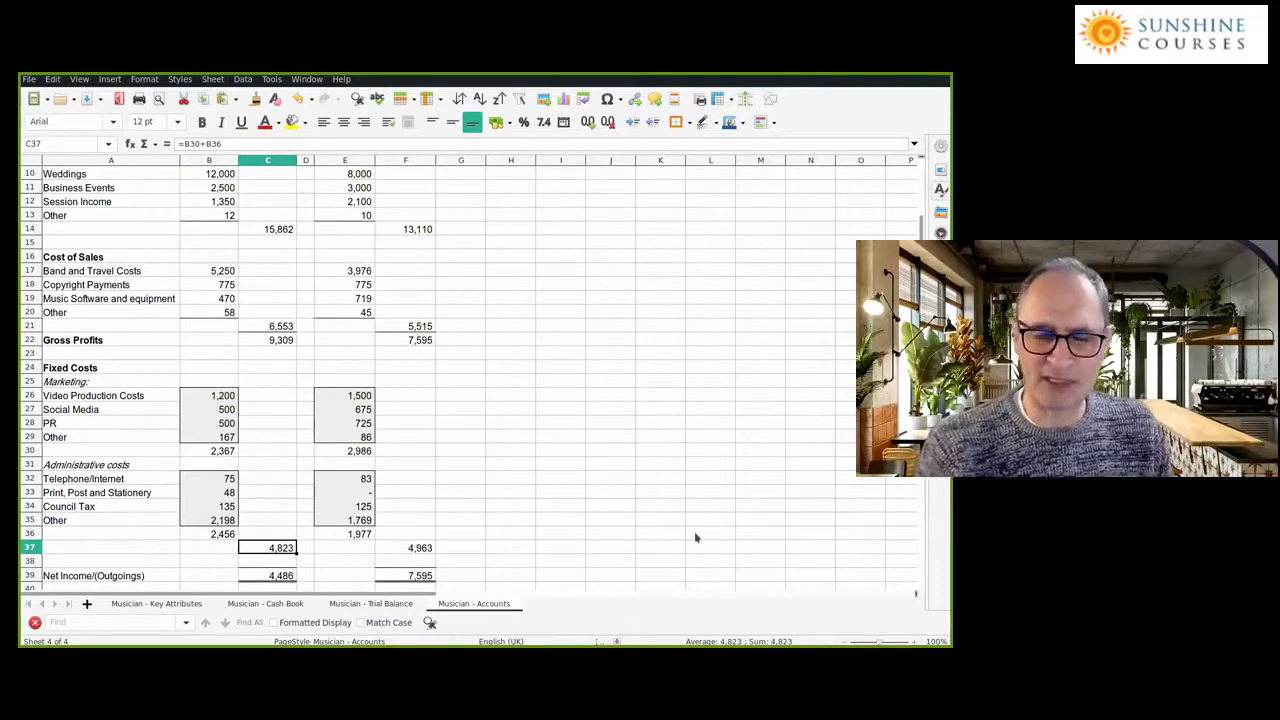
pyautogui.press('Down')
pyautogui.press('Down')
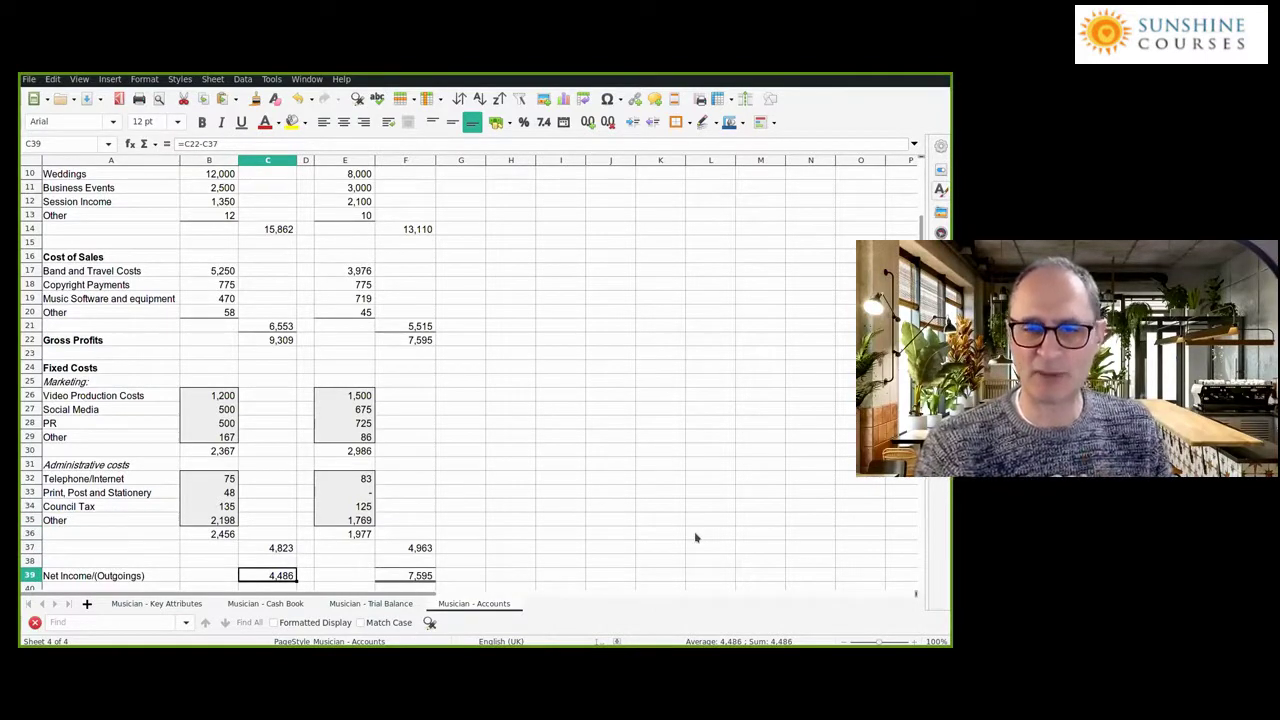
pyautogui.press('Right')
pyautogui.press('Right')
pyautogui.press('Right')
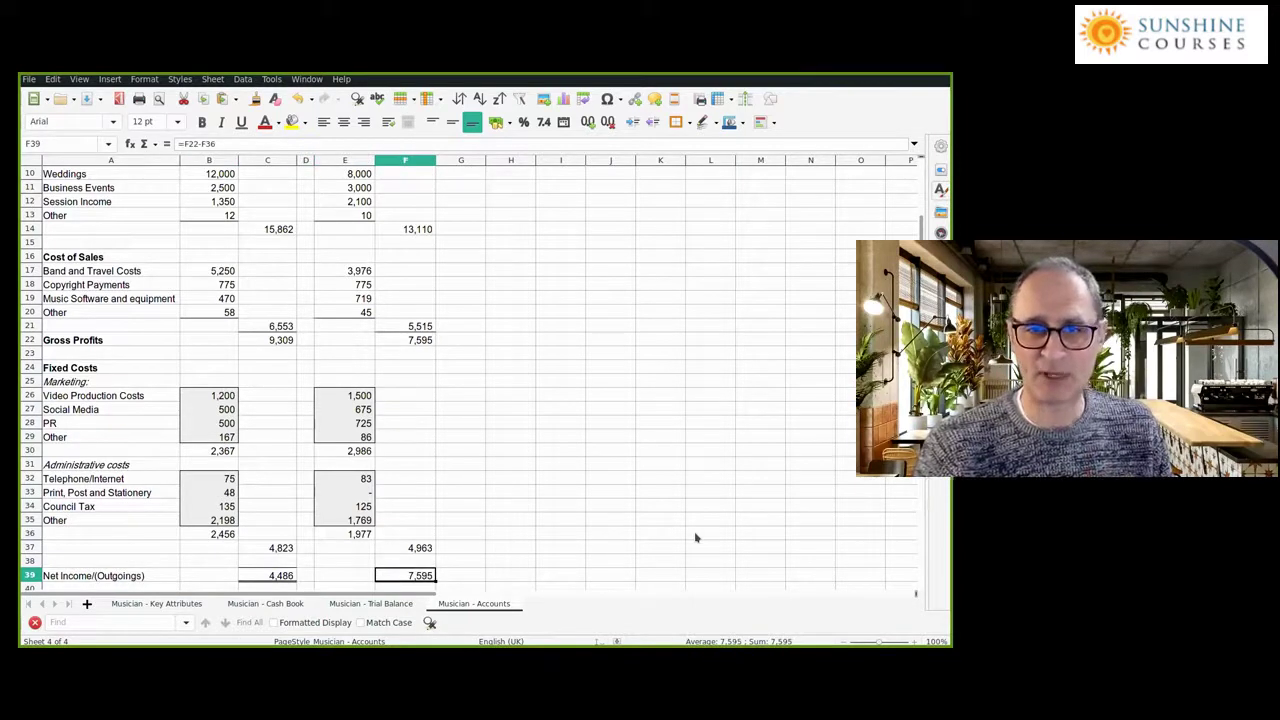
pyautogui.press('Left')
pyautogui.press('Left')
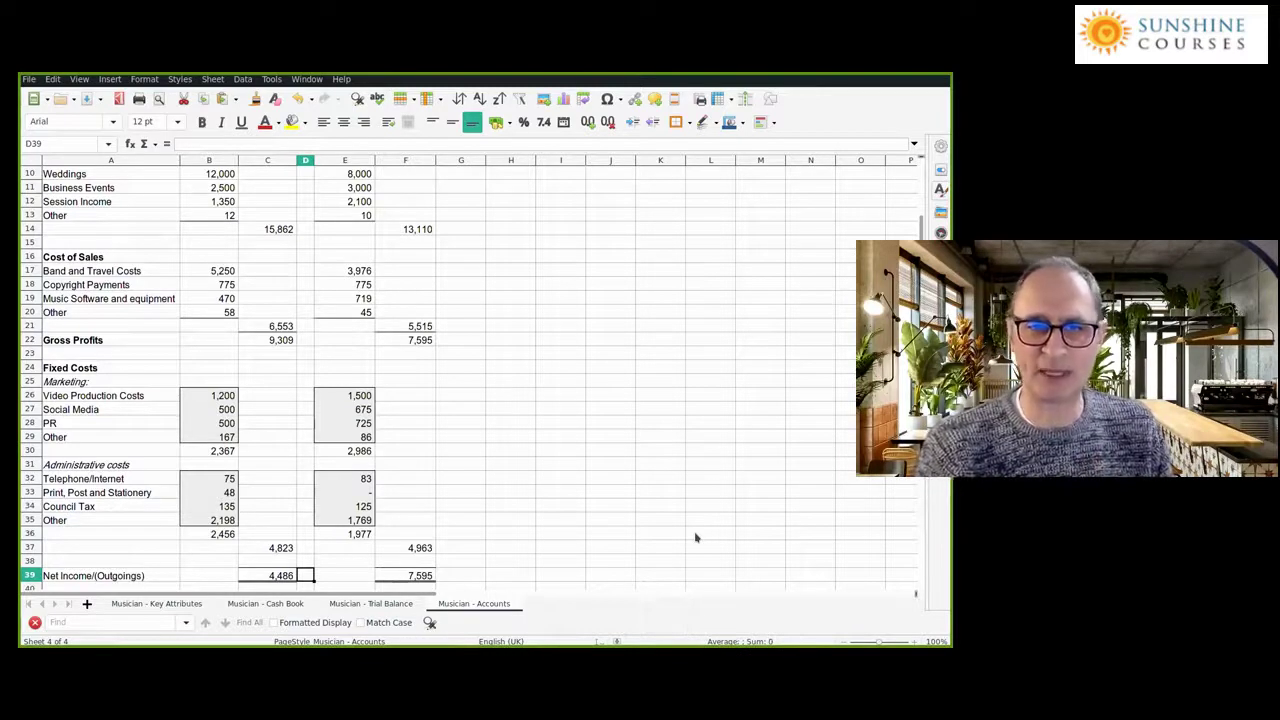
# - Compare Gross Profits against total turnover for both 28/02/21 and 28/02/20
pyautogui.click(285, 341)
pyautogui.click(291, 230)
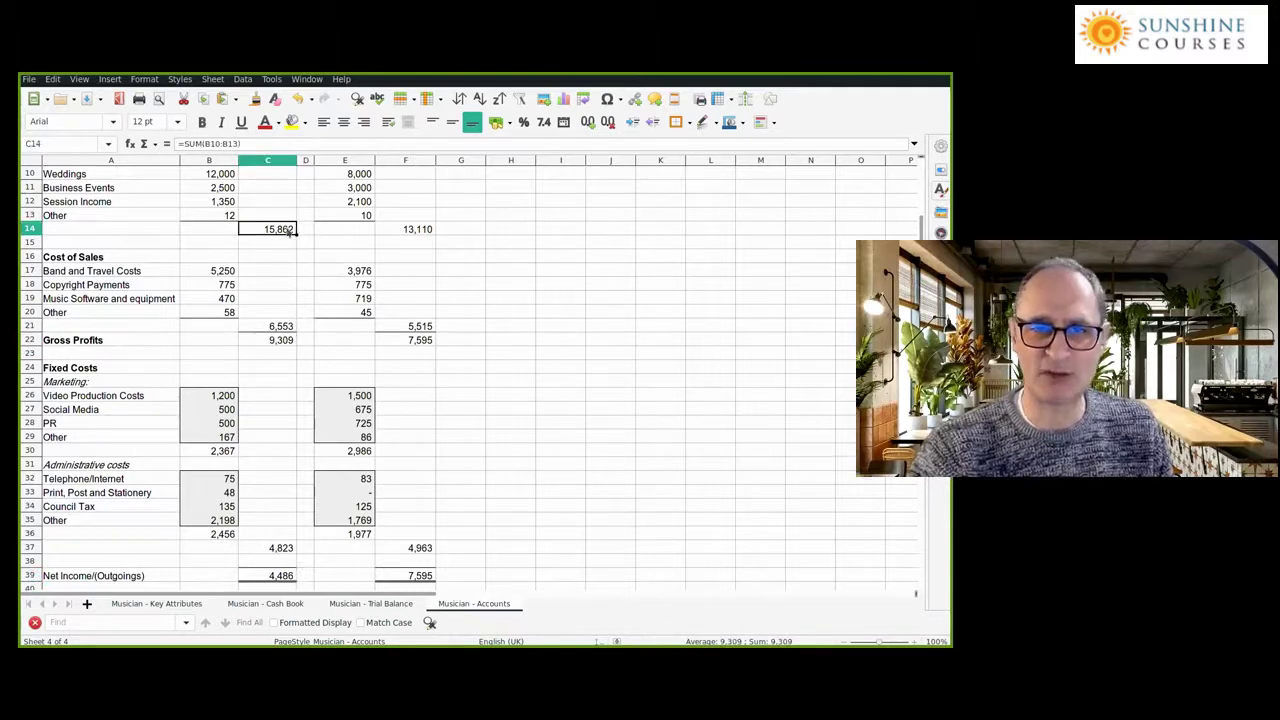
pyautogui.click(420, 339)
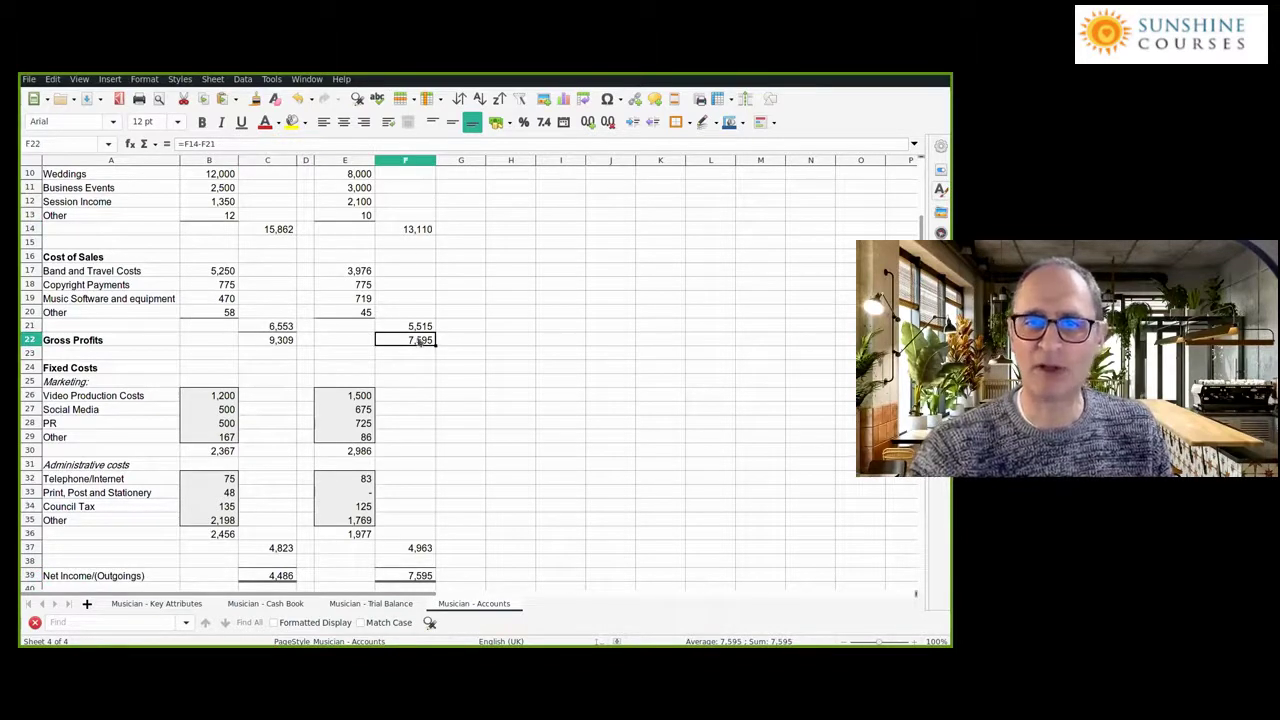
pyautogui.click(413, 230)
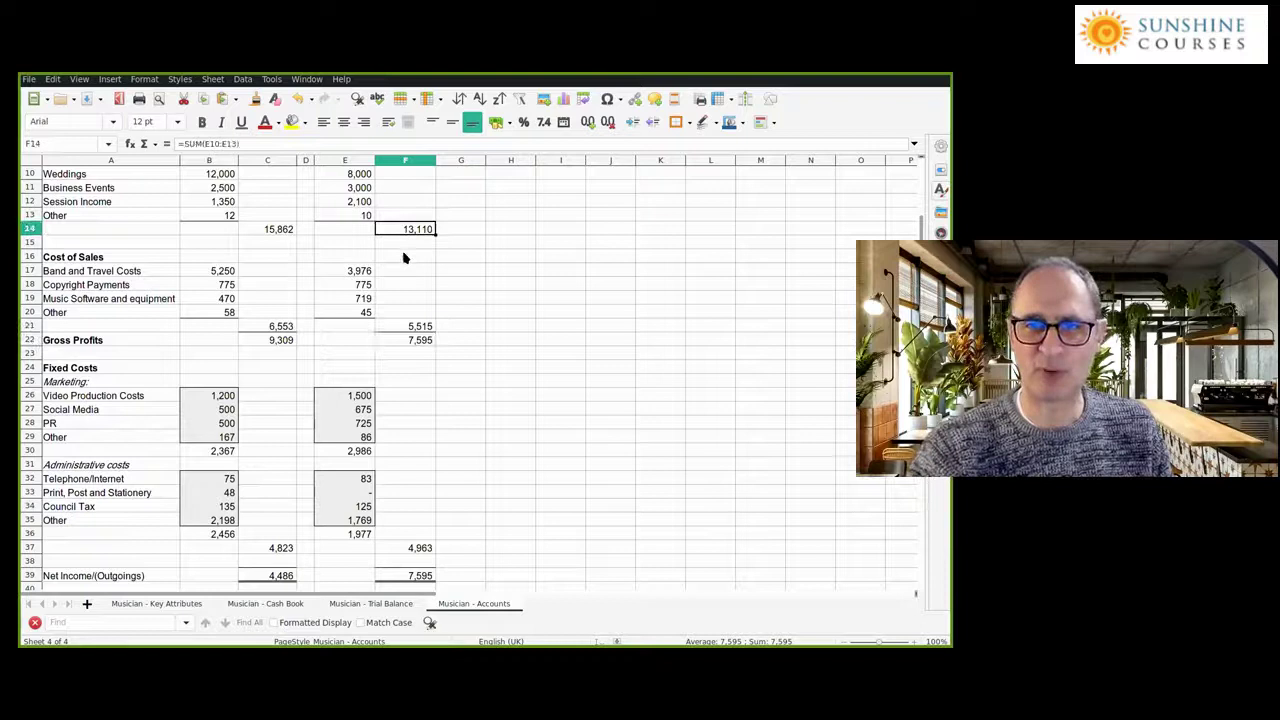
pyautogui.click(285, 343)
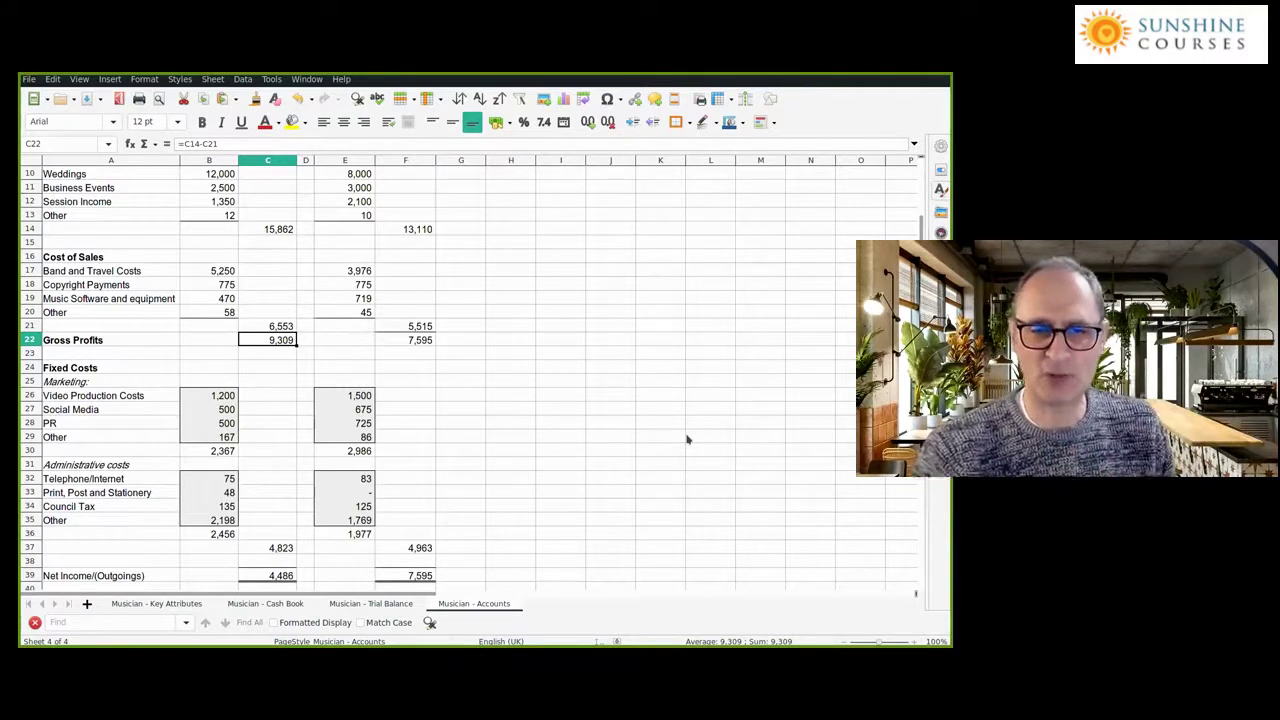
# - Recap the musician workbook from Key Attributes through Cash Book and Trial Balance to the turnover, cost and income lines in Accounts
pyautogui.click(178, 605)
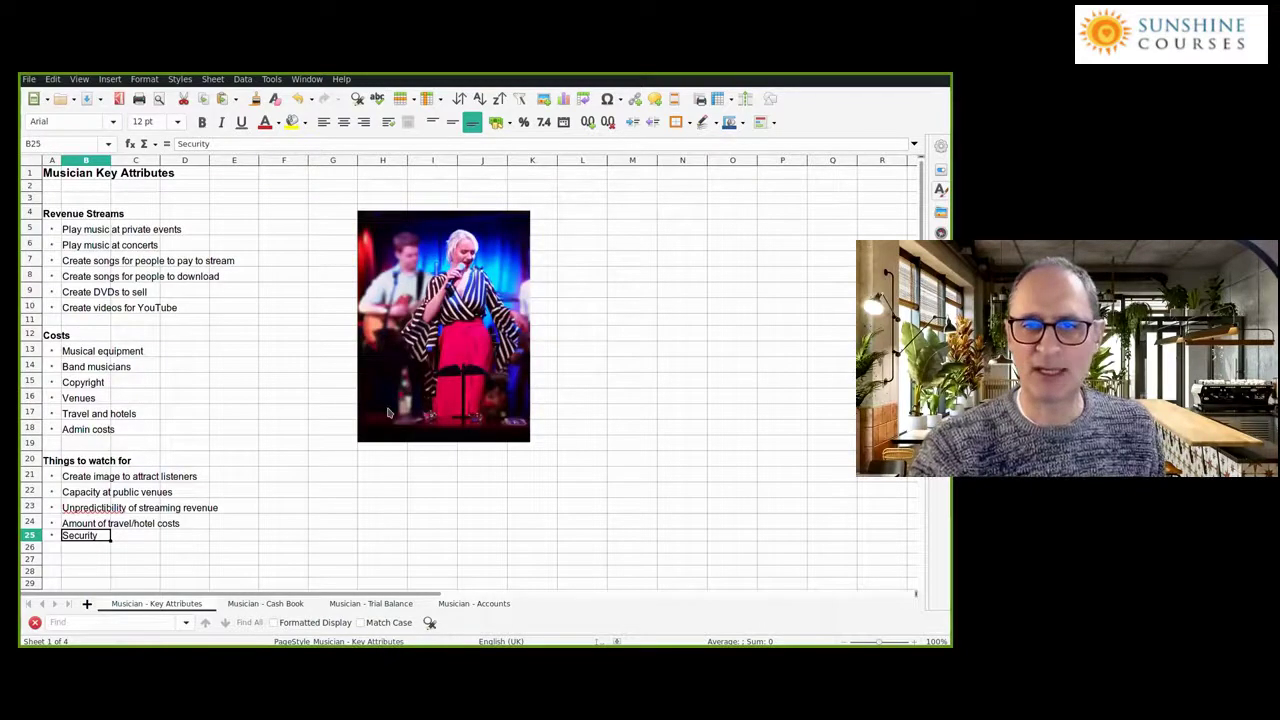
pyautogui.hotkey('ctrl', 'pagedown')
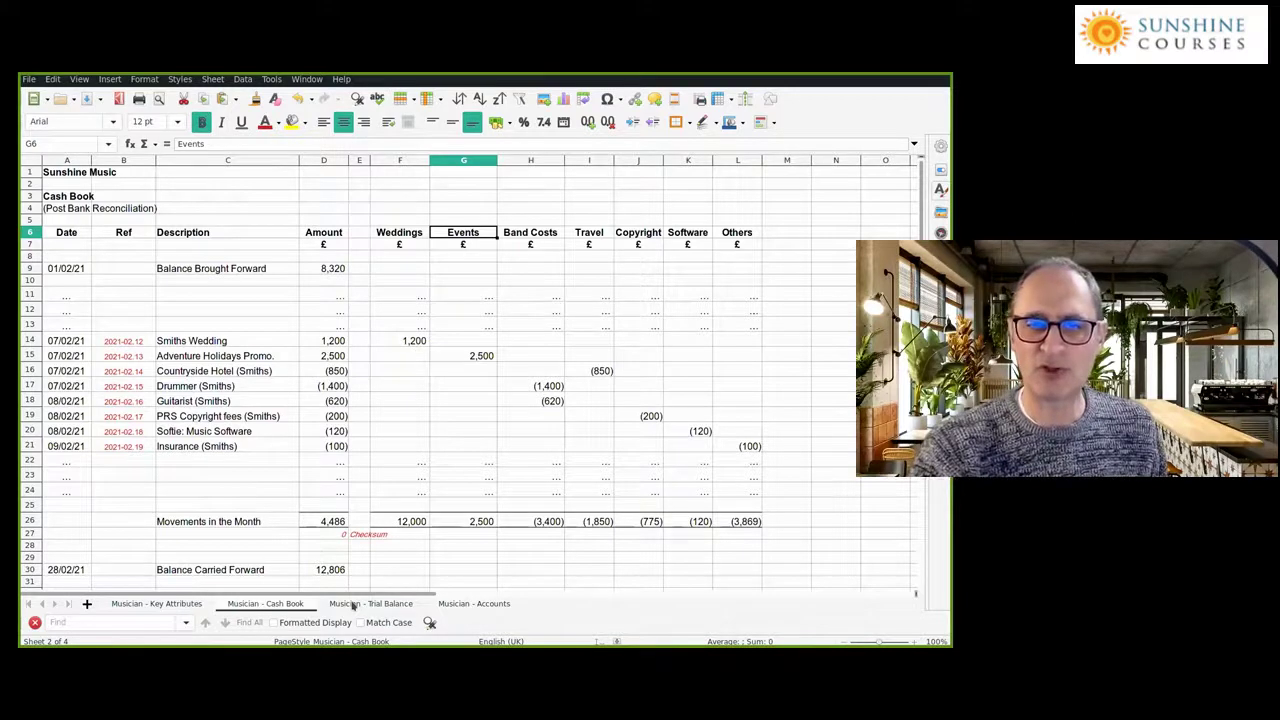
pyautogui.hotkey('ctrl', 'pagedown')
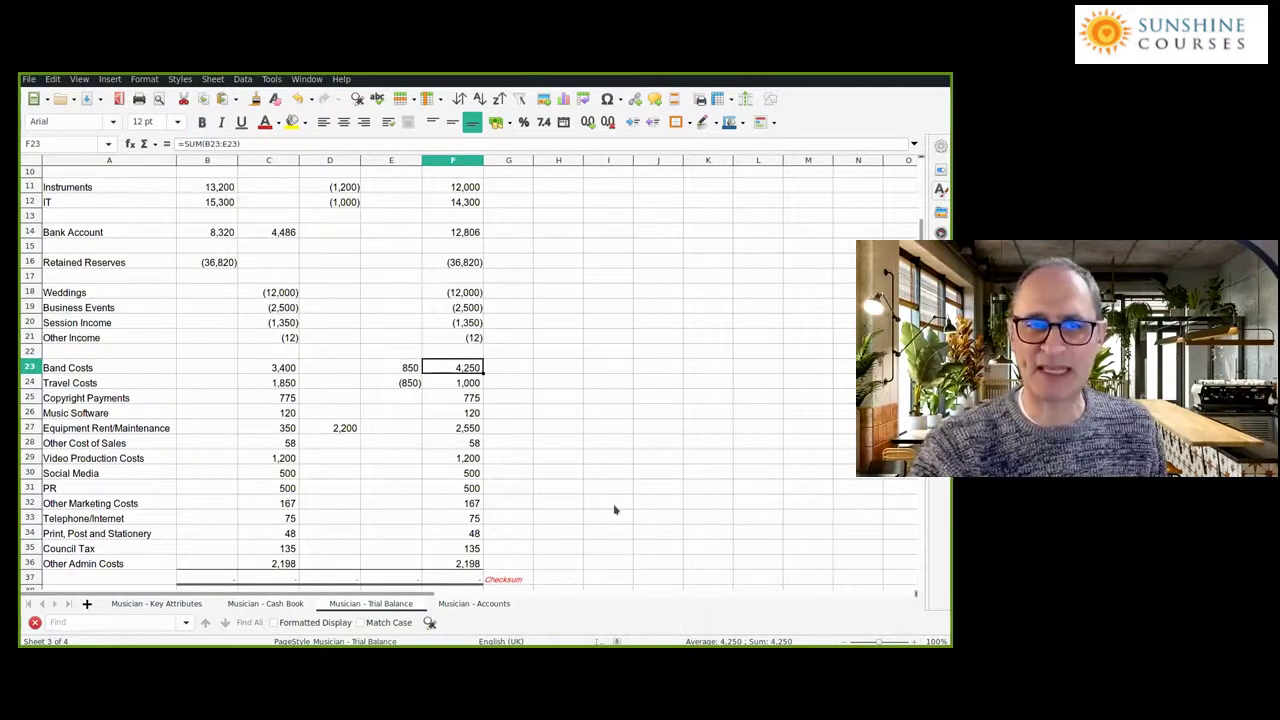
pyautogui.hotkey('ctrl', 'pagedown')
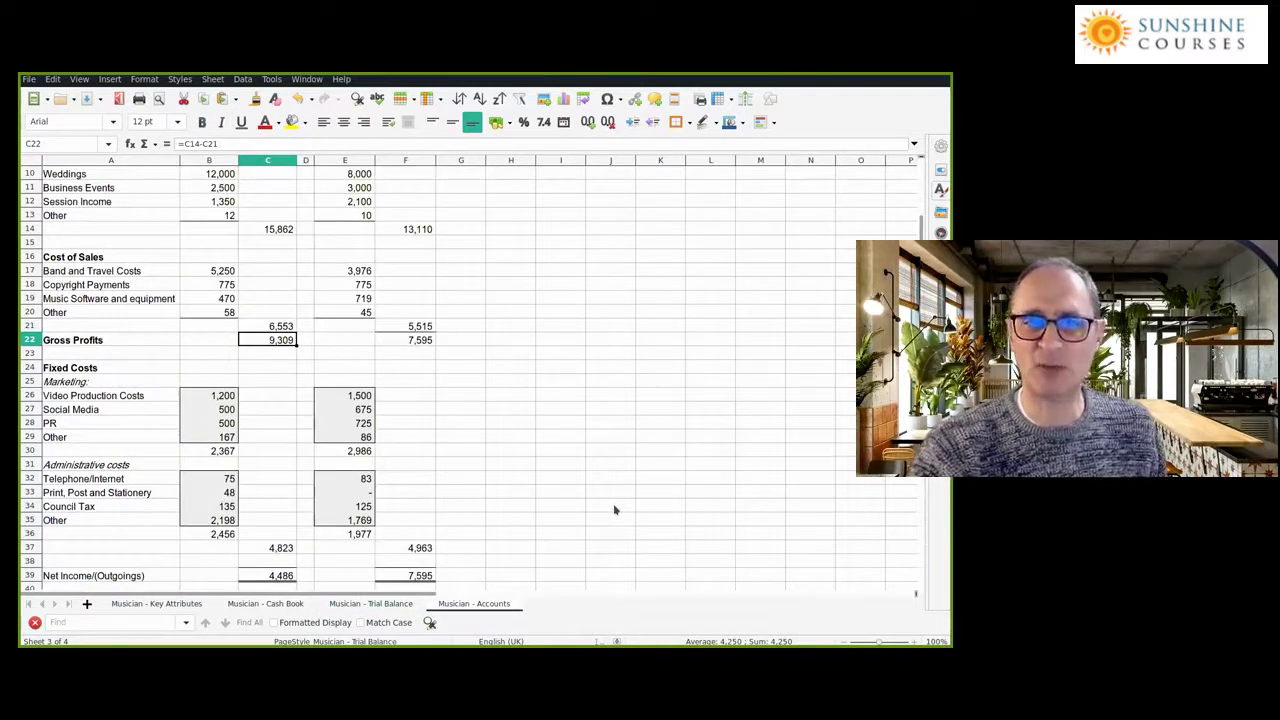
pyautogui.scroll(2, 614, 510)
pyautogui.scroll(-1, 614, 510)
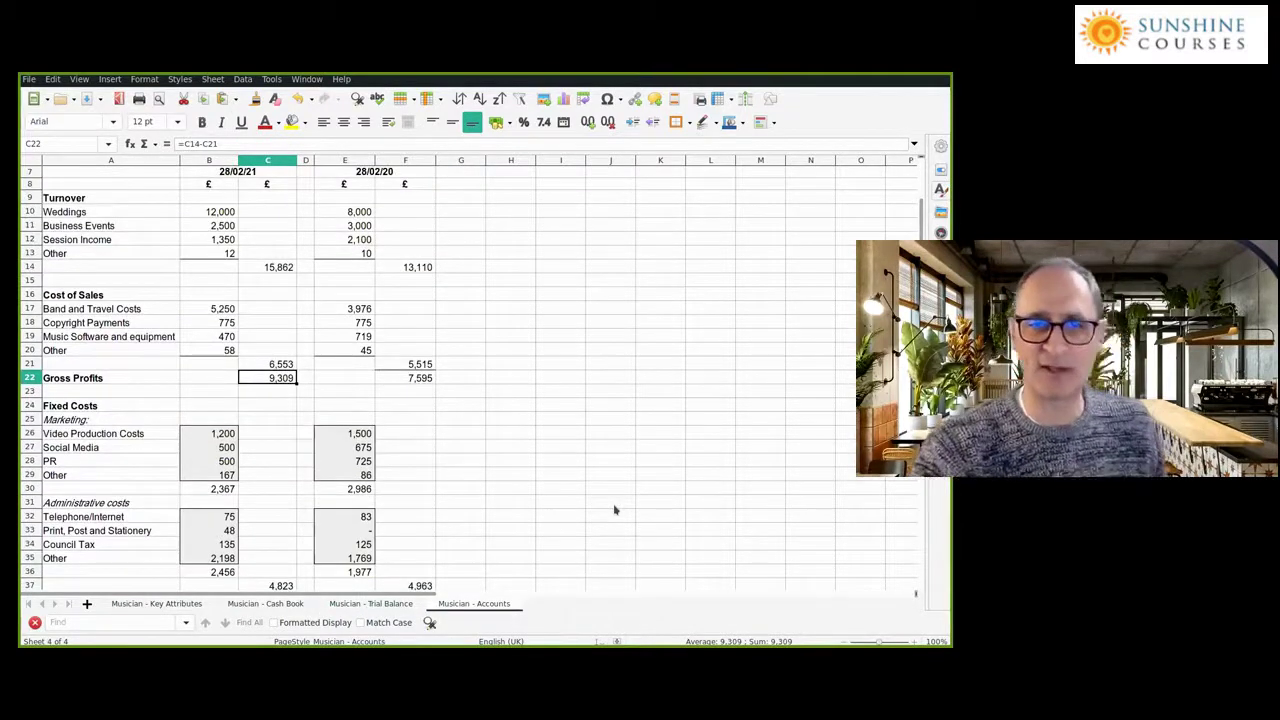
pyautogui.scroll(-2, 614, 508)
pyautogui.scroll(1, 610, 505)
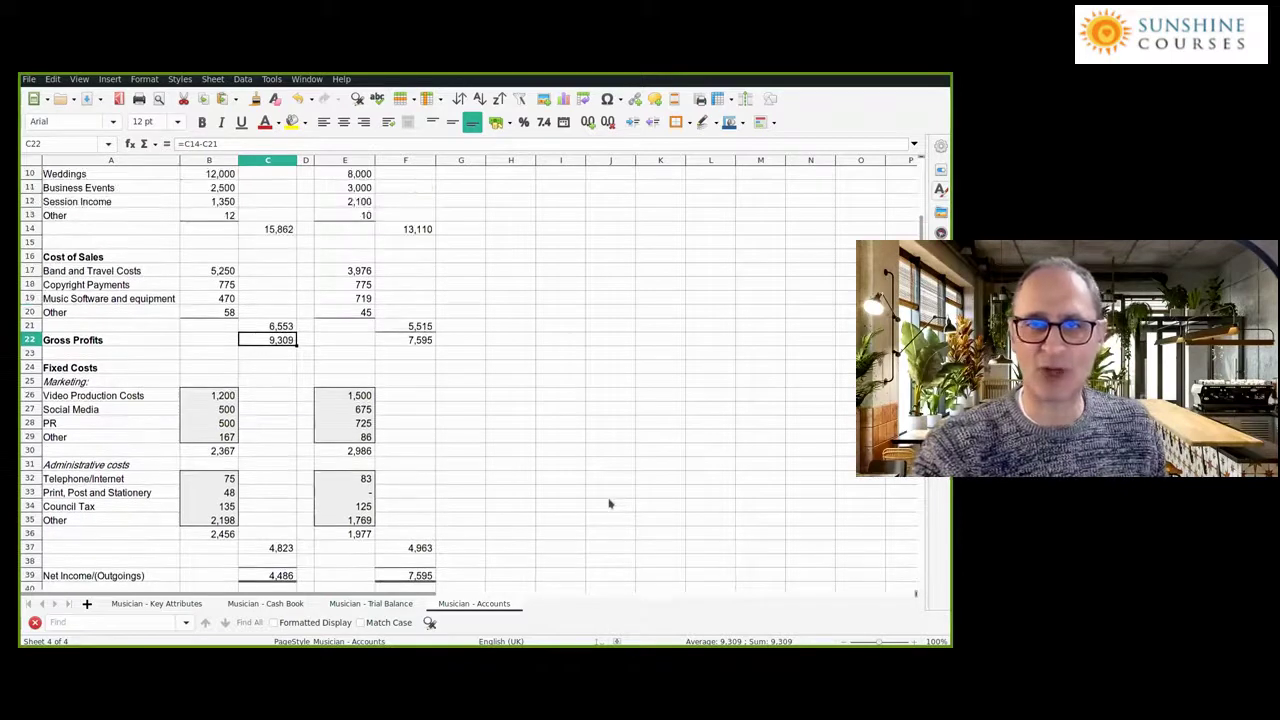
pyautogui.scroll(2, 593, 462)
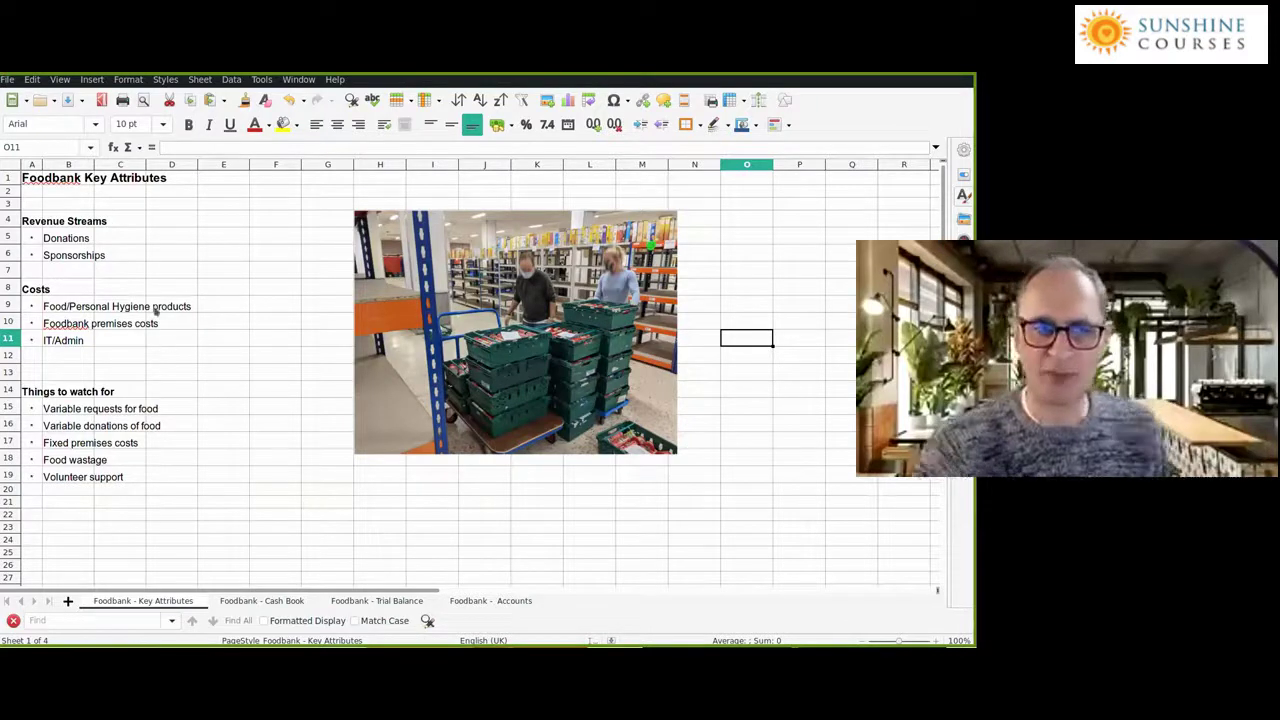
# - Review the foodbank's Revenue Streams and Costs on the Key Attributes sheet, from Donations through IT/Admin
pyautogui.click(82, 241)
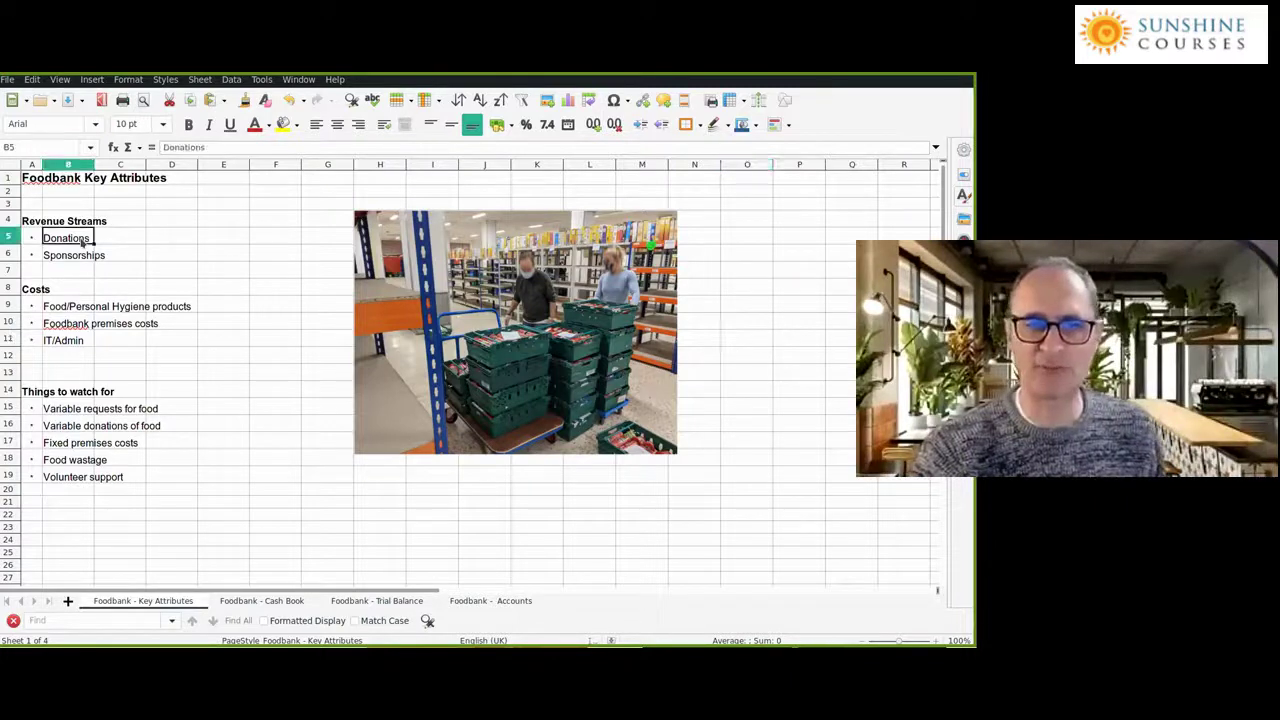
pyautogui.click(78, 260)
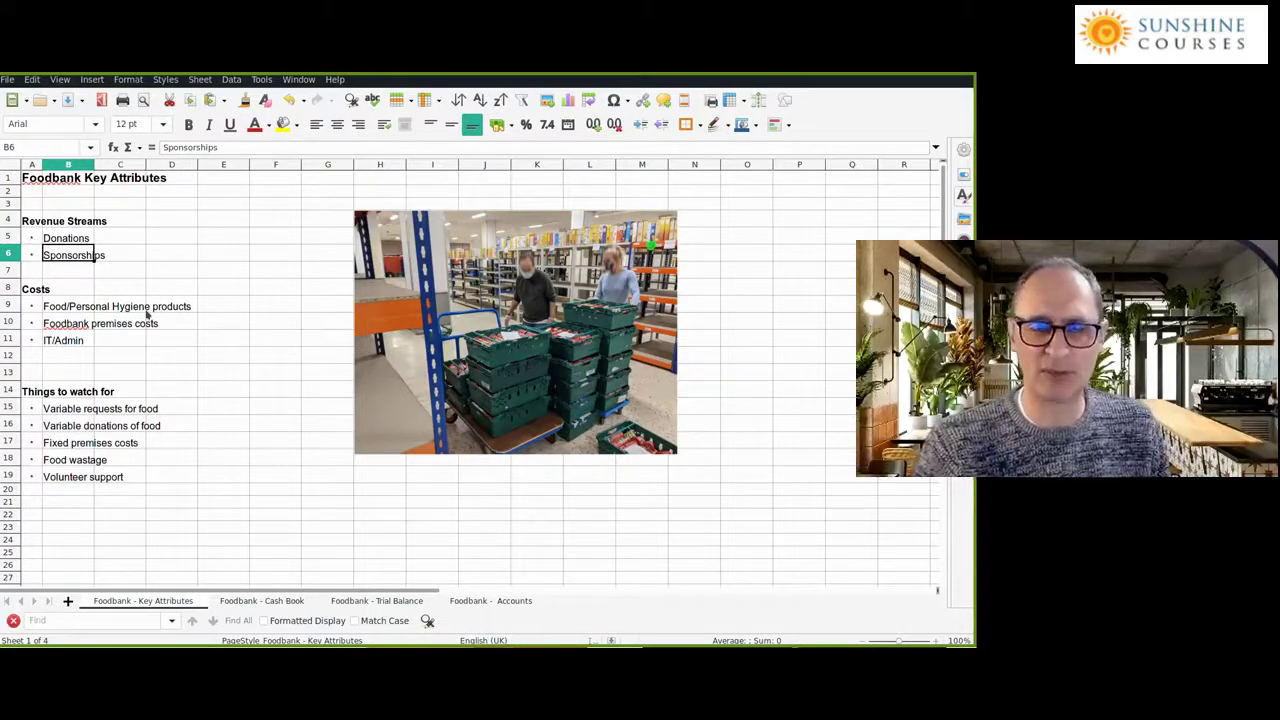
pyautogui.press('Down')
pyautogui.press('Down')
pyautogui.press('Down')
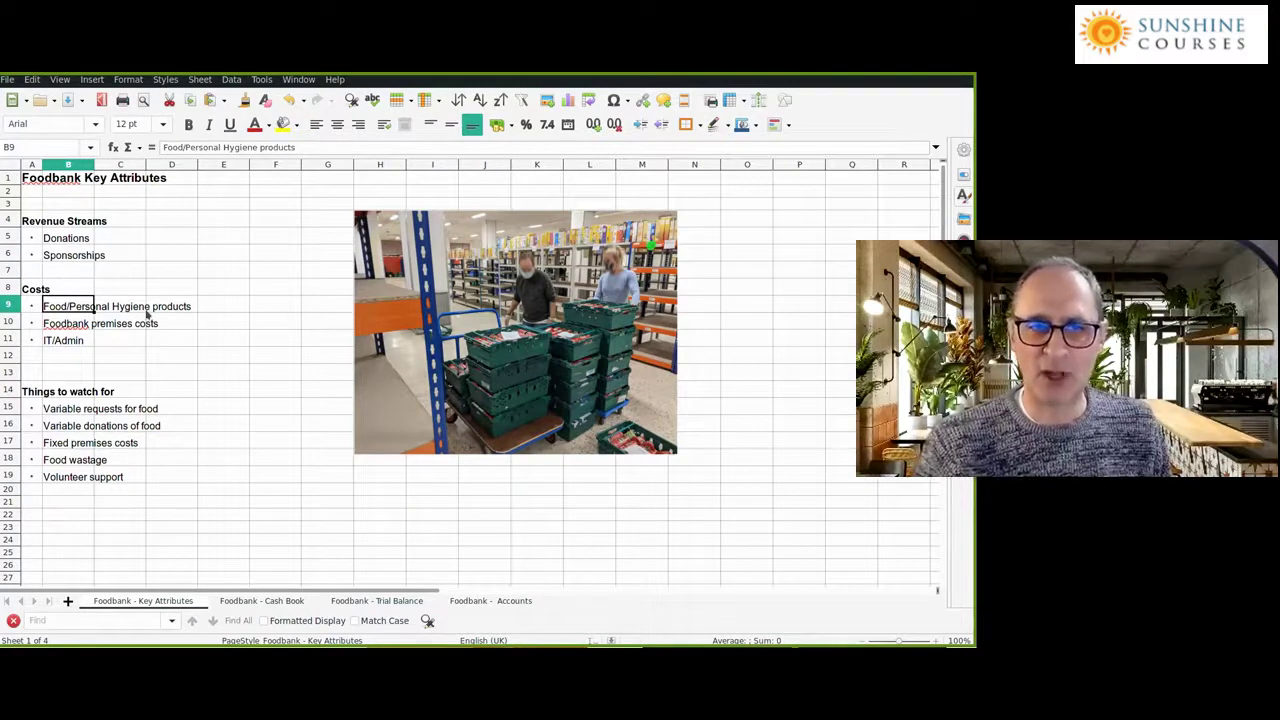
pyautogui.press('Right')
pyautogui.press('Left')
pyautogui.press('Down')
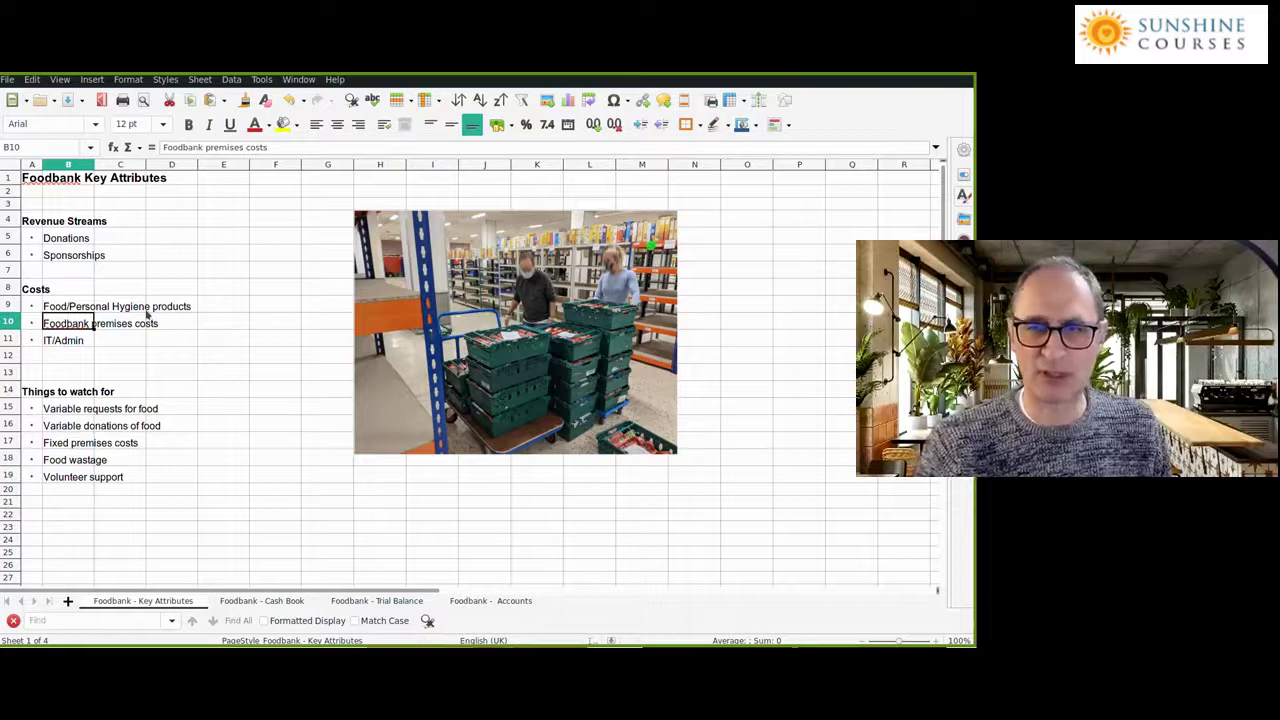
pyautogui.press('Down')
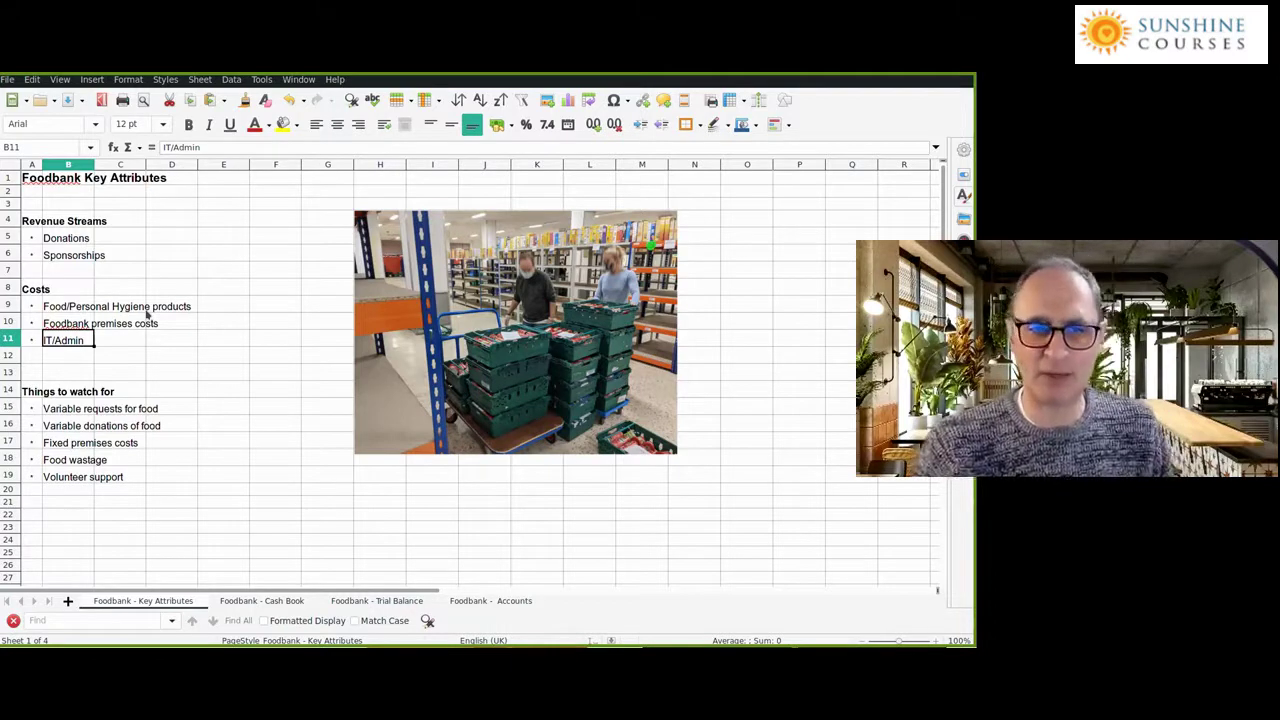
# - Review the foodbank's Things to watch for, from Variable requests for food through Volunteer support
pyautogui.press('Down')
pyautogui.press('Down')
pyautogui.press('Down')
pyautogui.press('Down')
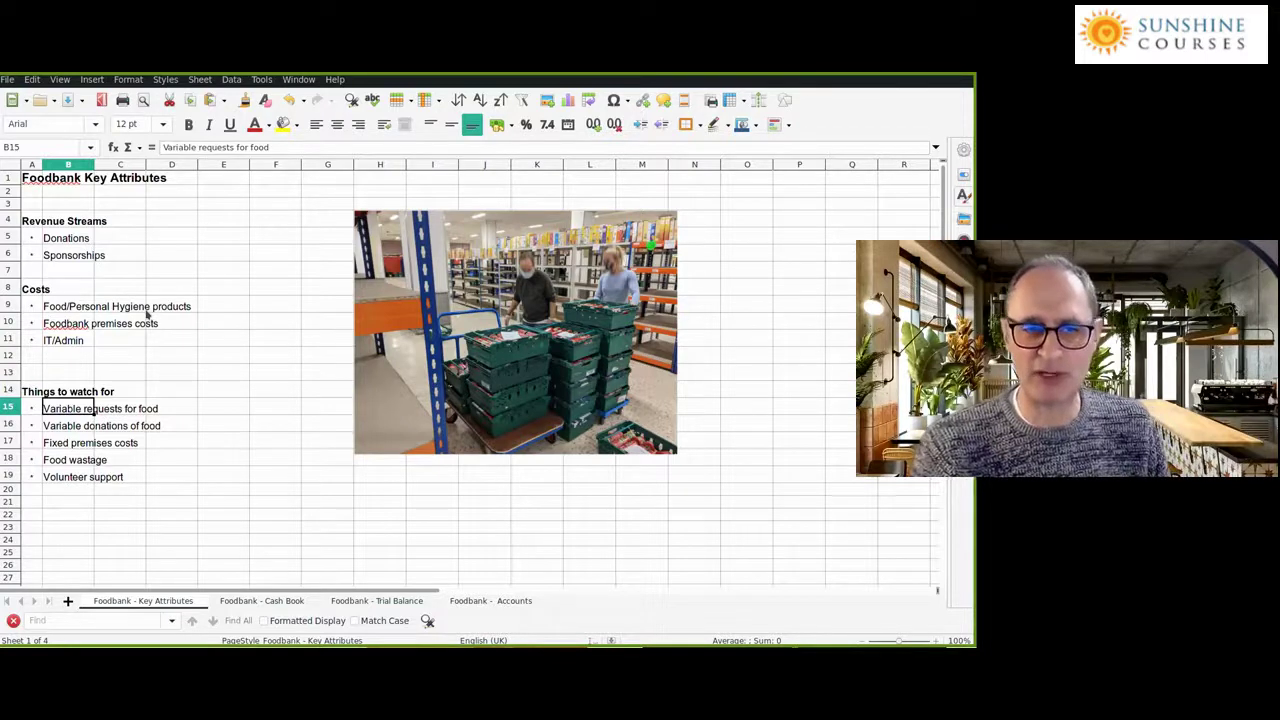
pyautogui.press('Down')
pyautogui.press('Down')
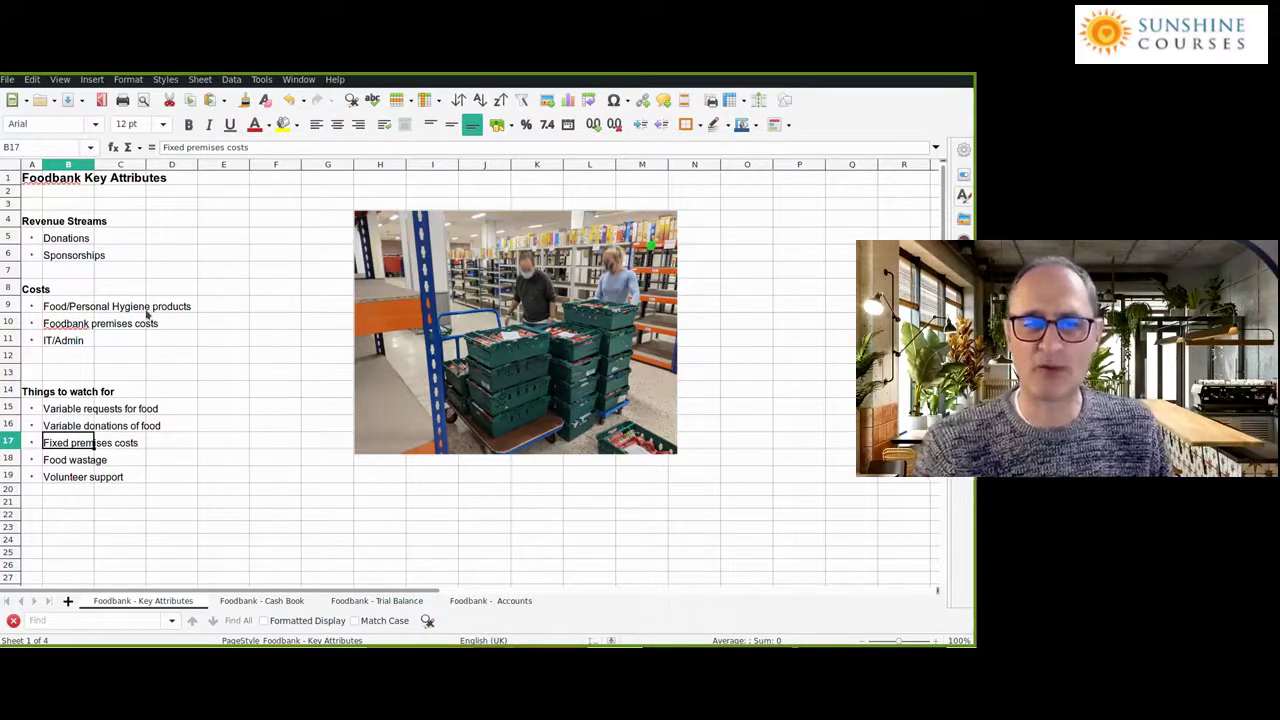
pyautogui.press('Down')
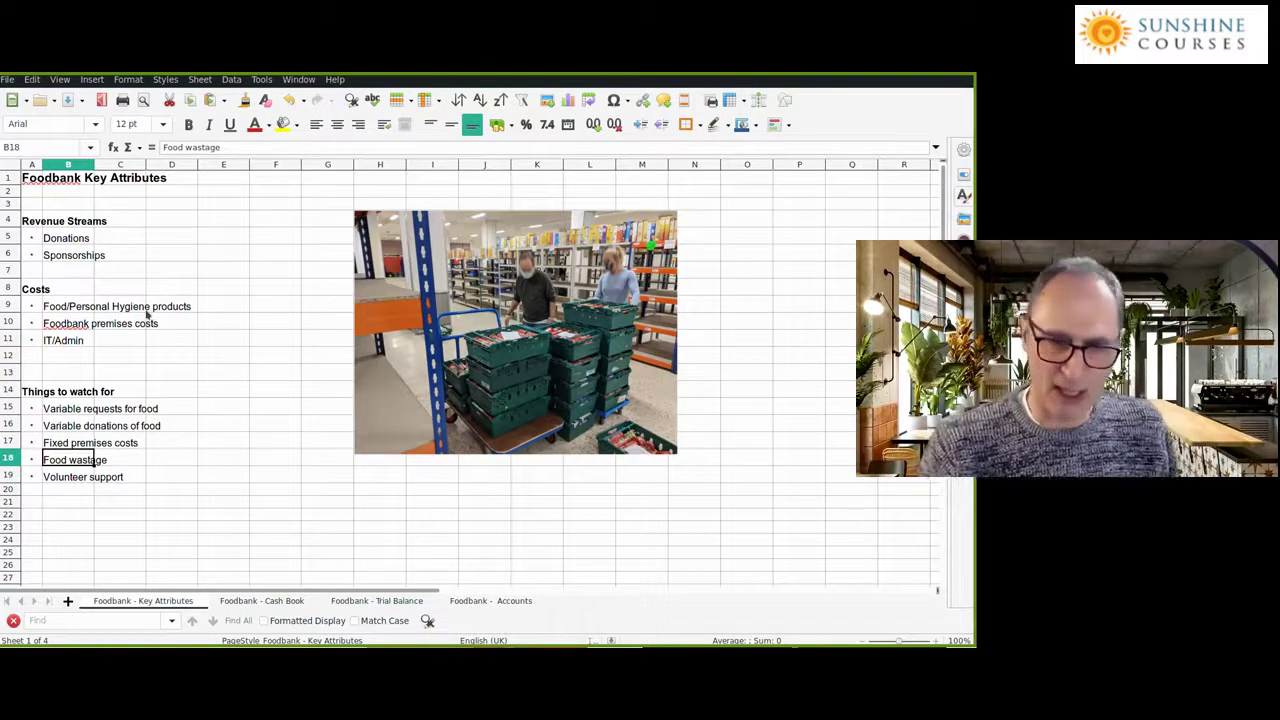
pyautogui.press('Down')
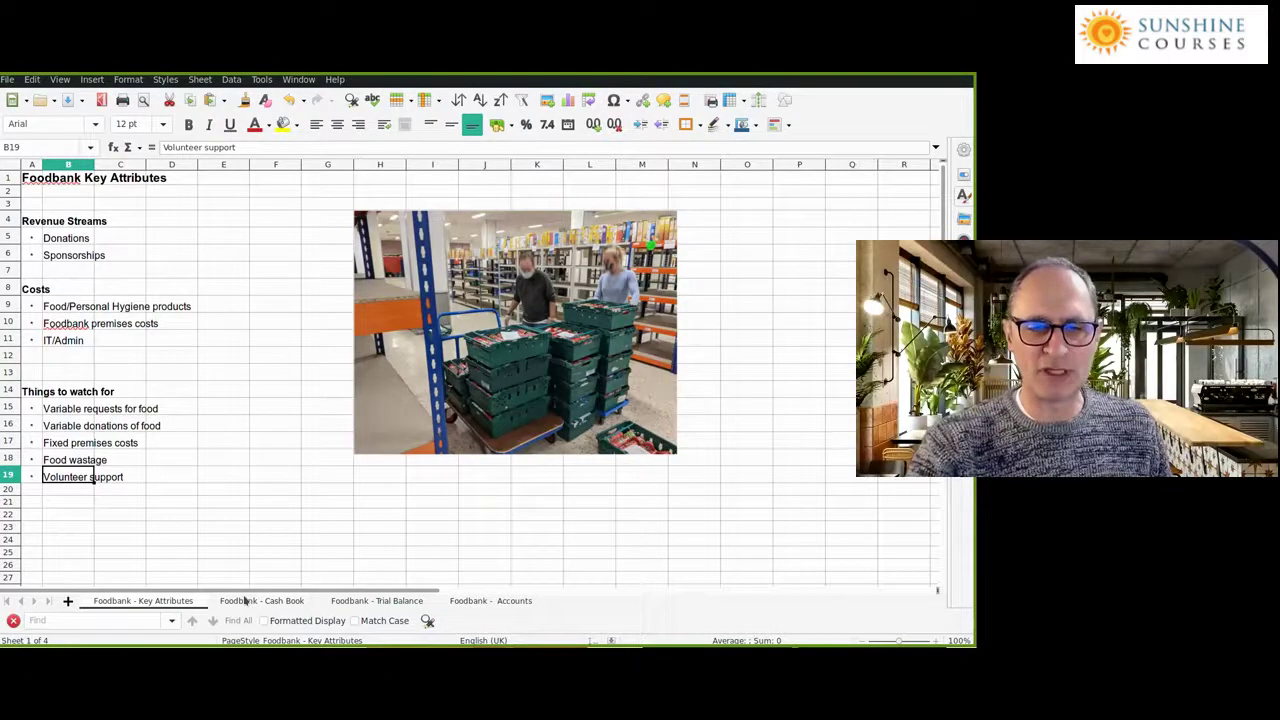
# - Examine the foodbank Cash Book's transaction descriptions in C14:C21 and its analysis column headings in F6:L7
pyautogui.click(244, 600)
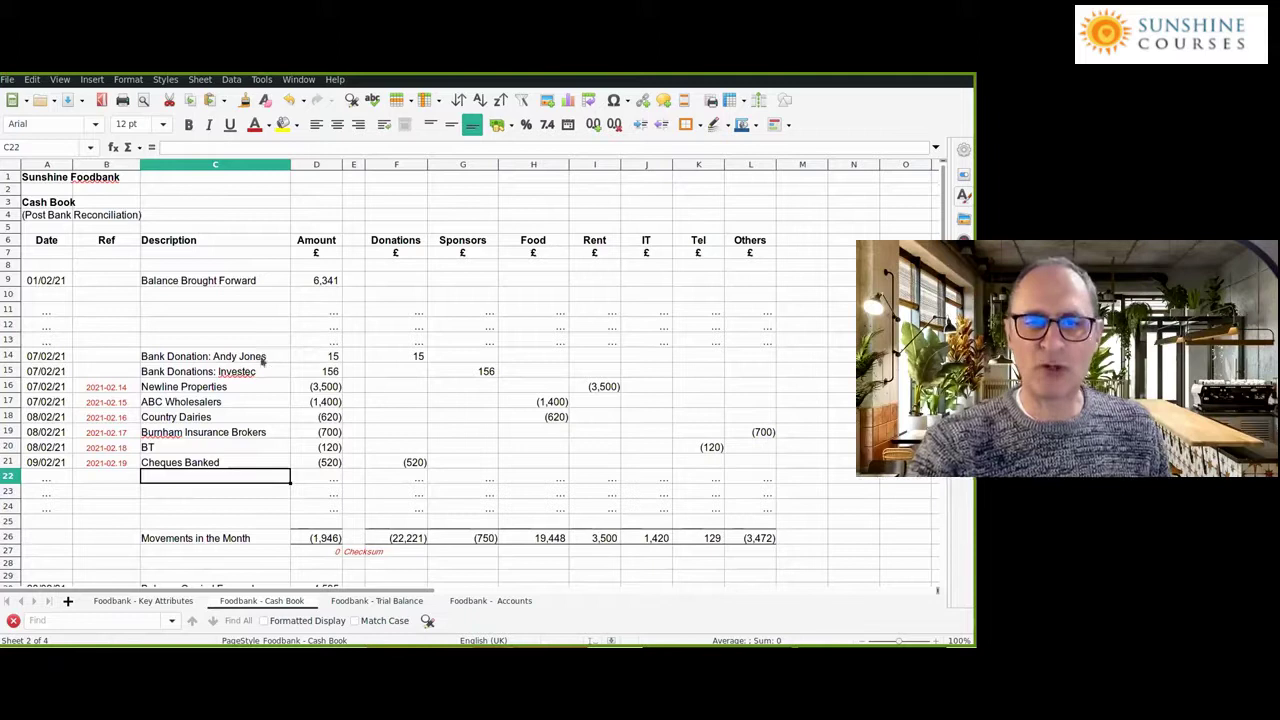
pyautogui.press('Up')
pyautogui.hotkey('ctrl', 'shift', 'Up')
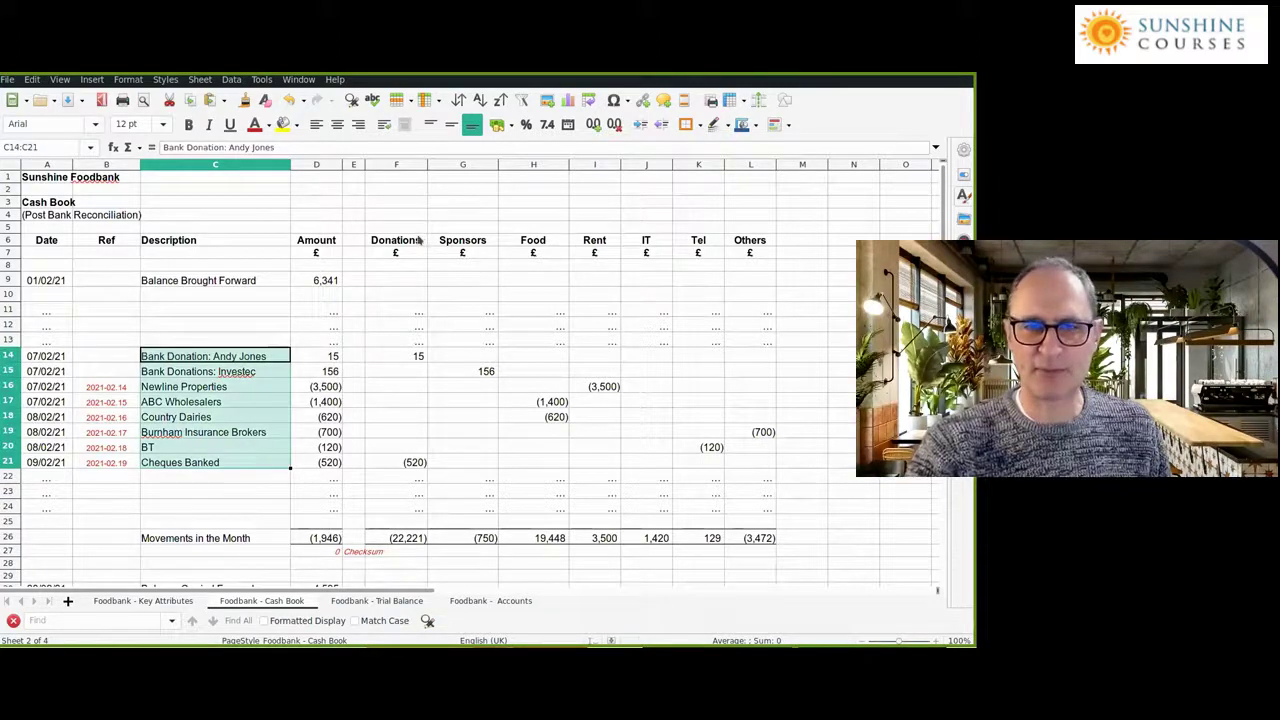
pyautogui.moveTo(413, 240); pyautogui.dragTo(462, 240)
pyautogui.hotkey('shift', 'Right')
pyautogui.hotkey('shift', 'Right')
pyautogui.hotkey('shift', 'Right')
pyautogui.hotkey('shift', 'Down')
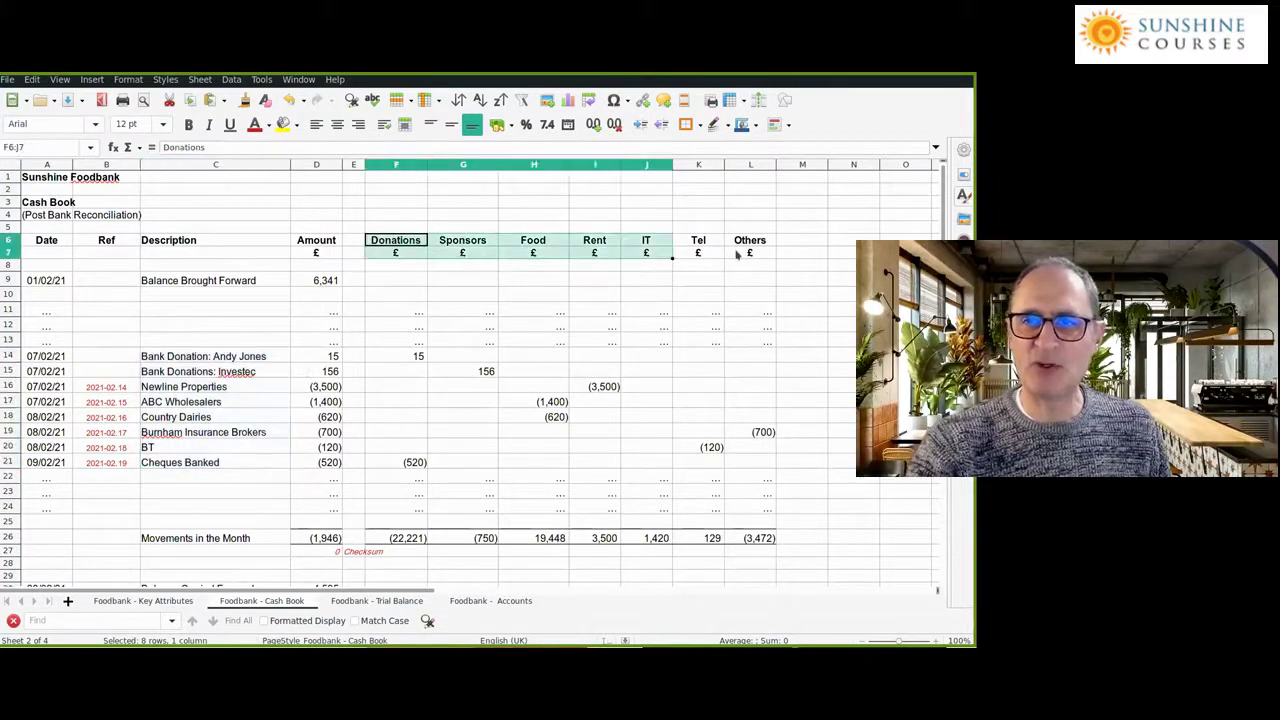
pyautogui.hotkey('shift', 'Right')
pyautogui.hotkey('shift', 'Right')
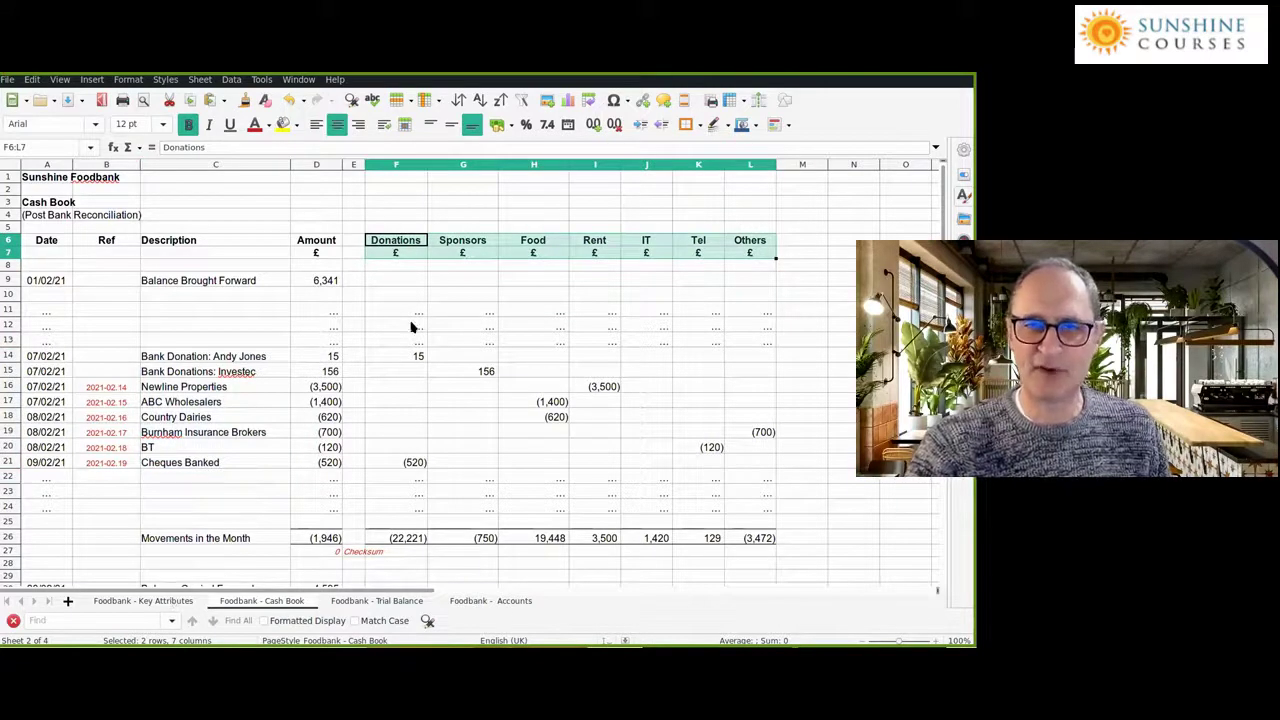
# - Go through the individual Cash Book analysis headings from Donations to IT in row 6
pyautogui.click(408, 244)
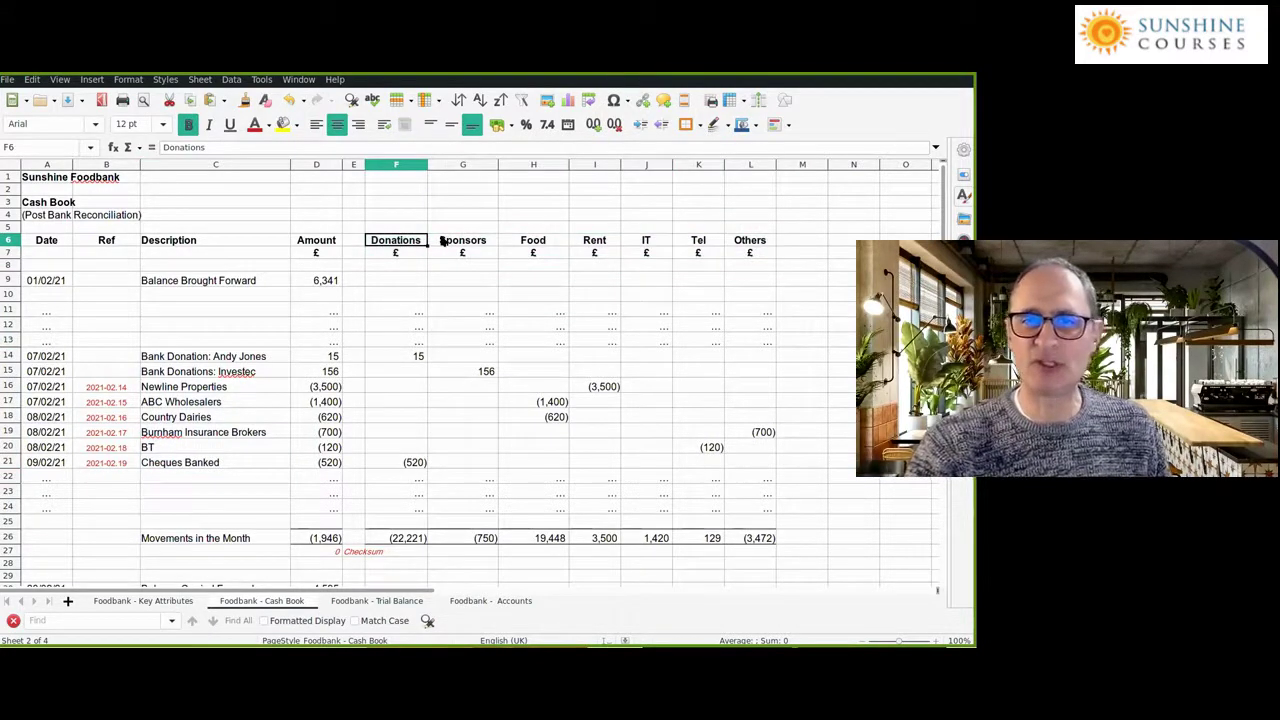
pyautogui.click(443, 242)
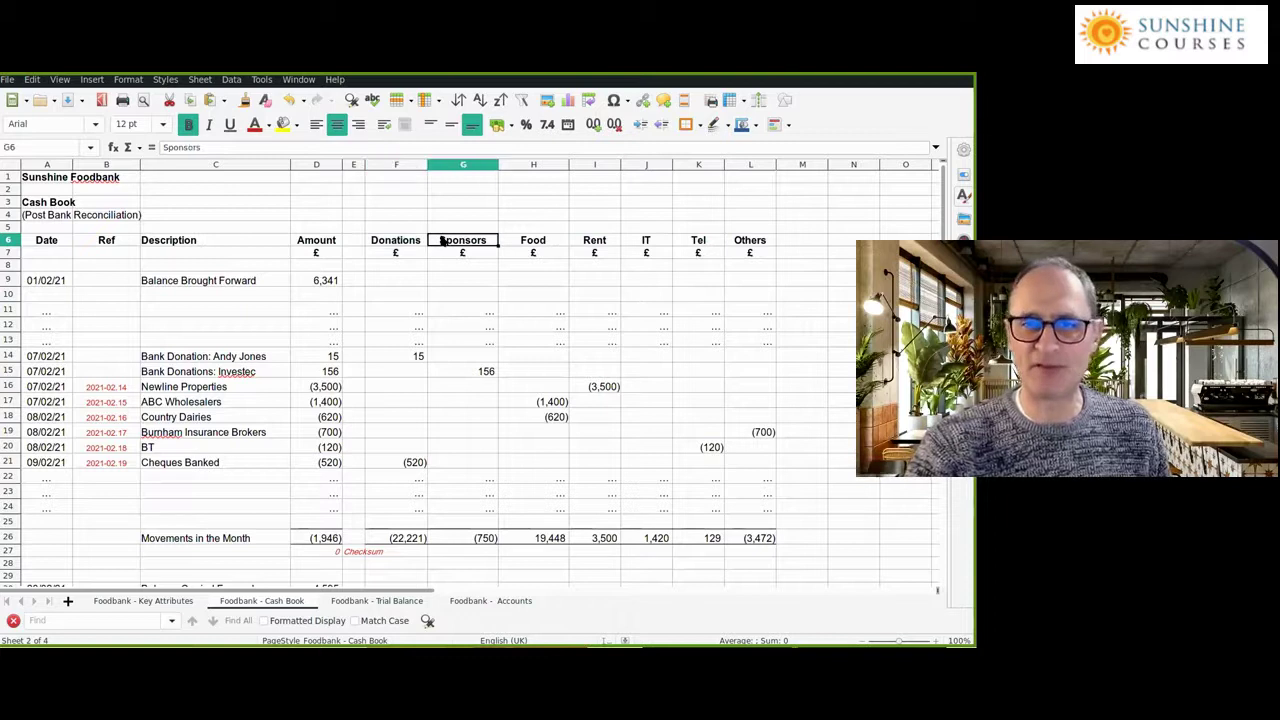
pyautogui.click(536, 243)
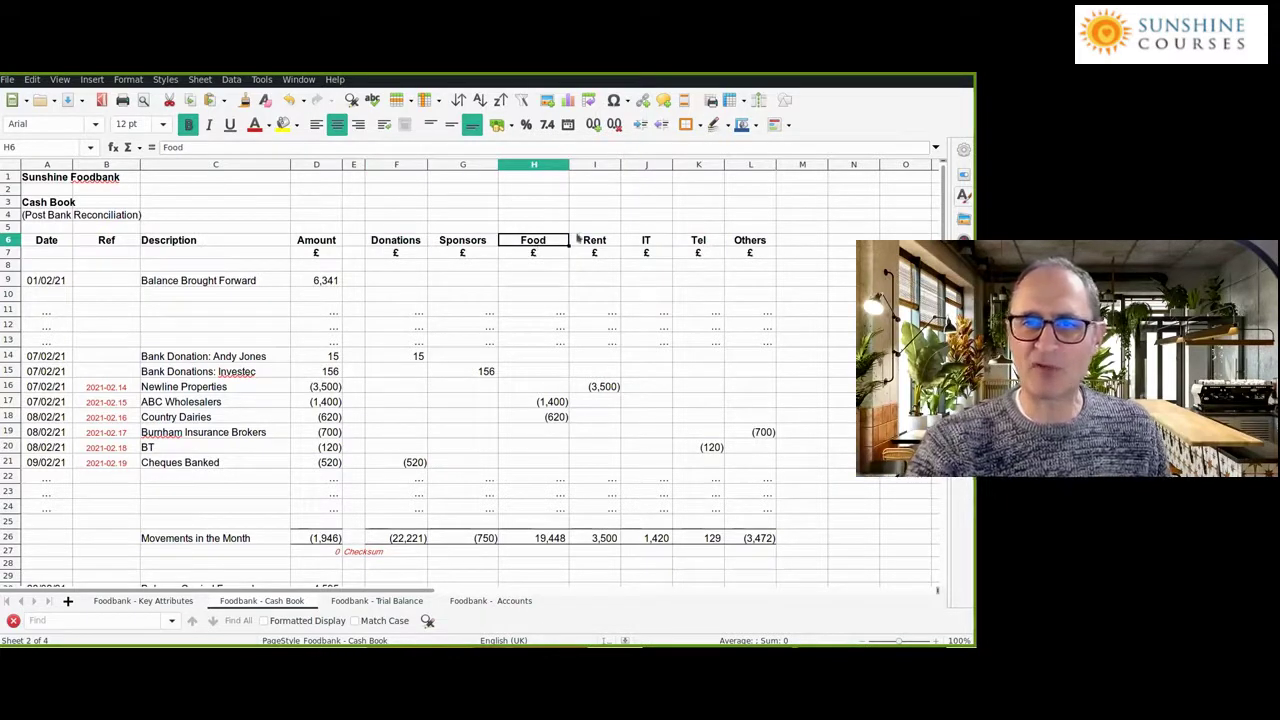
pyautogui.click(578, 240)
pyautogui.click(648, 242)
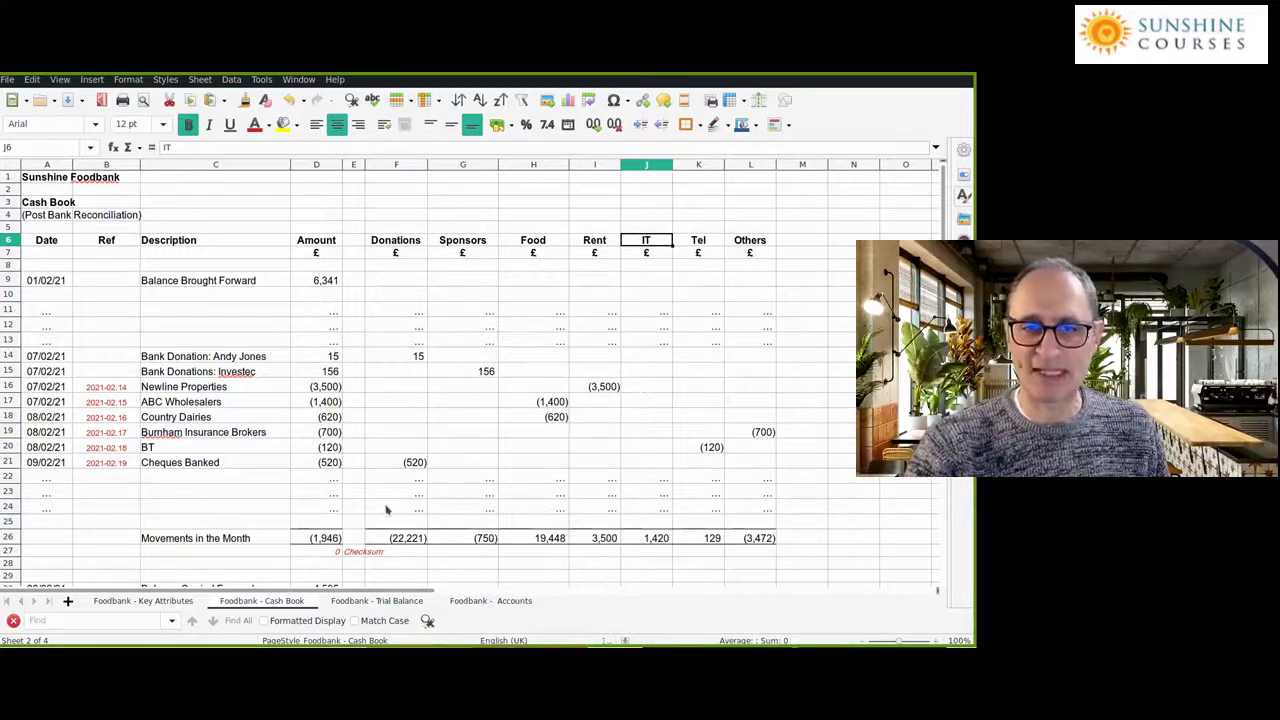
# - Inspect the Movements in the Month formulas for the Amount and Donations columns in row 26
pyautogui.click(323, 538)
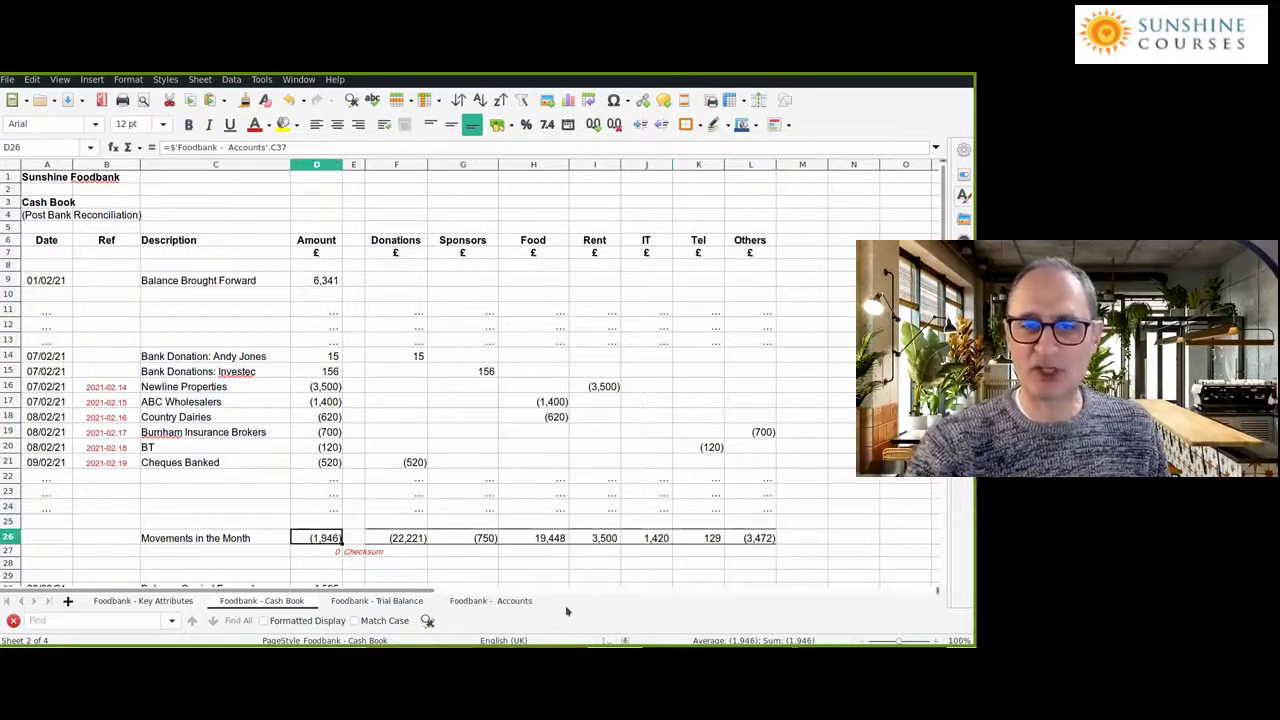
pyautogui.press('Right')
pyautogui.press('Right')
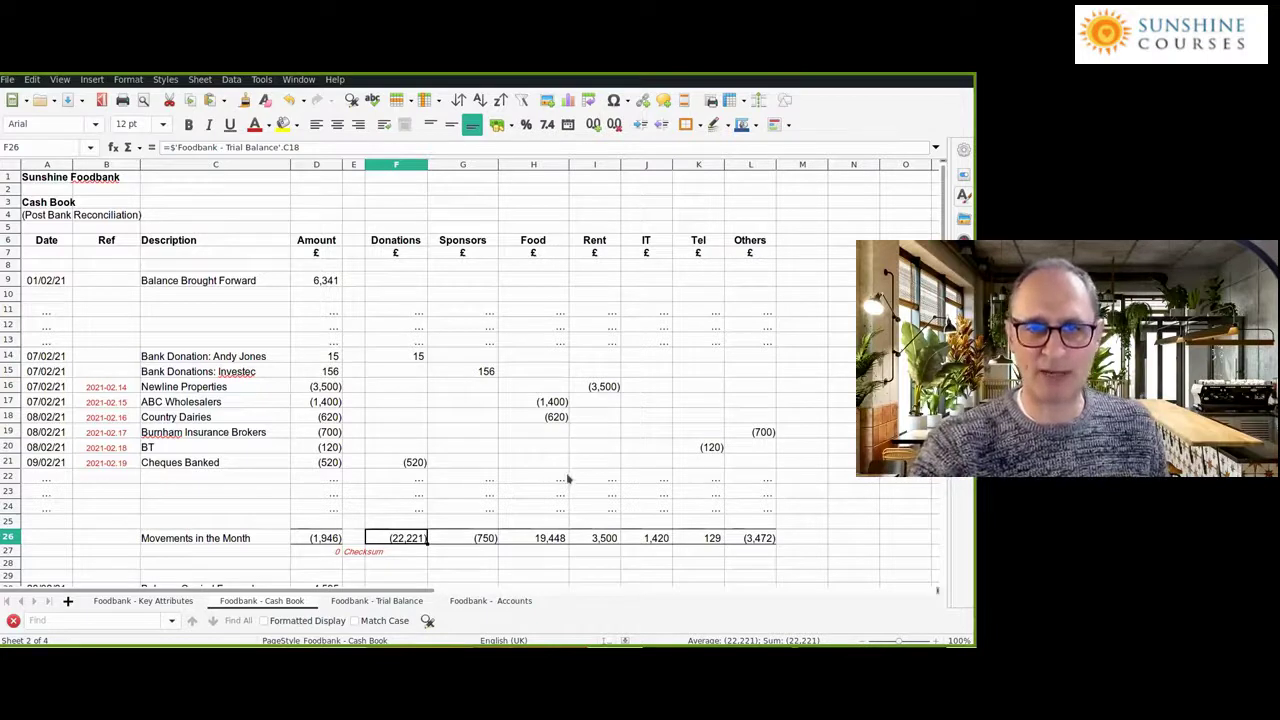
# - Examine the Cash Book column and the two journal columns on the Foodbank Trial Balance sheet
pyautogui.hotkey('ctrl', 'pagedown')
pyautogui.scroll(-2, 566, 479)
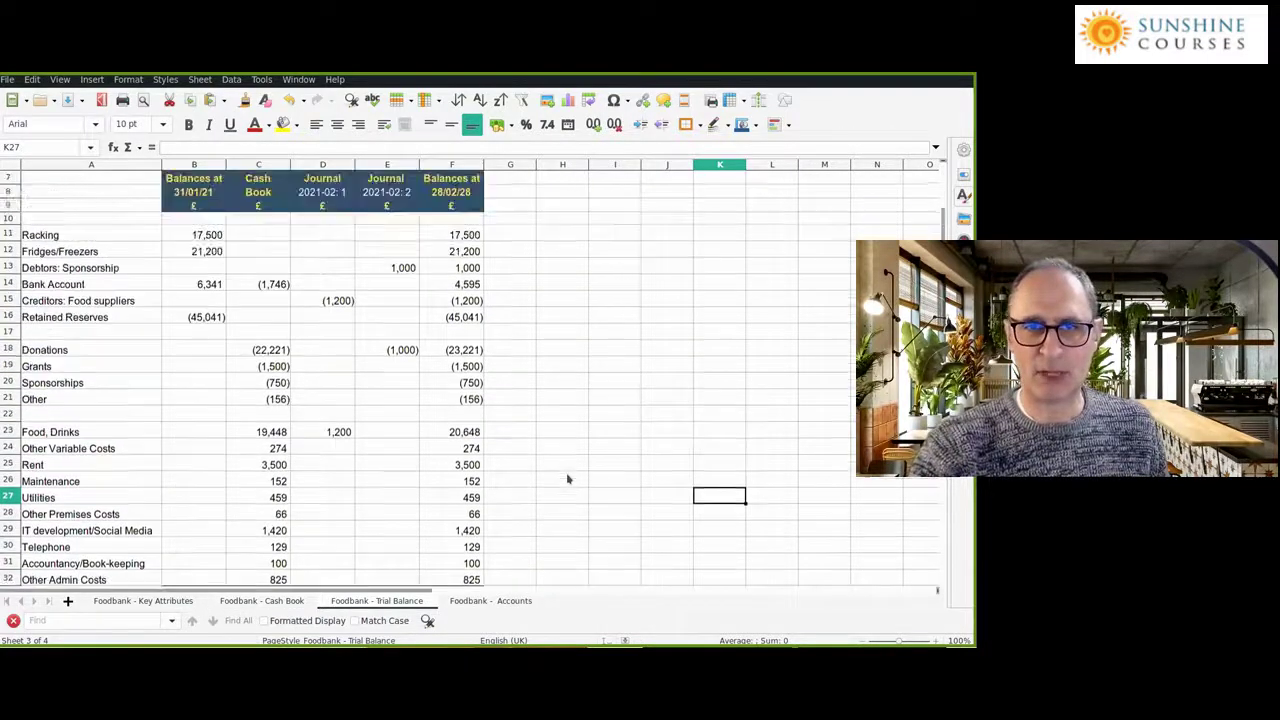
pyautogui.moveTo(253, 237); pyautogui.dragTo(257, 448)
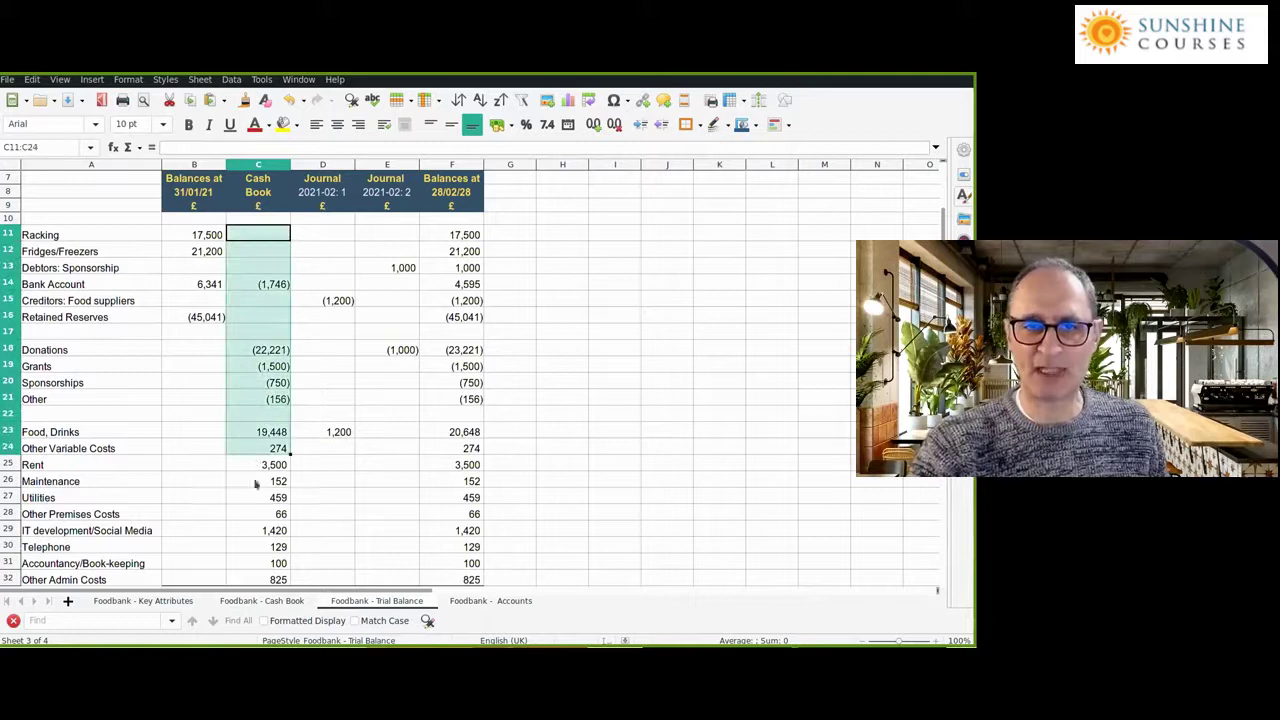
pyautogui.moveTo(330, 251); pyautogui.dragTo(394, 377)
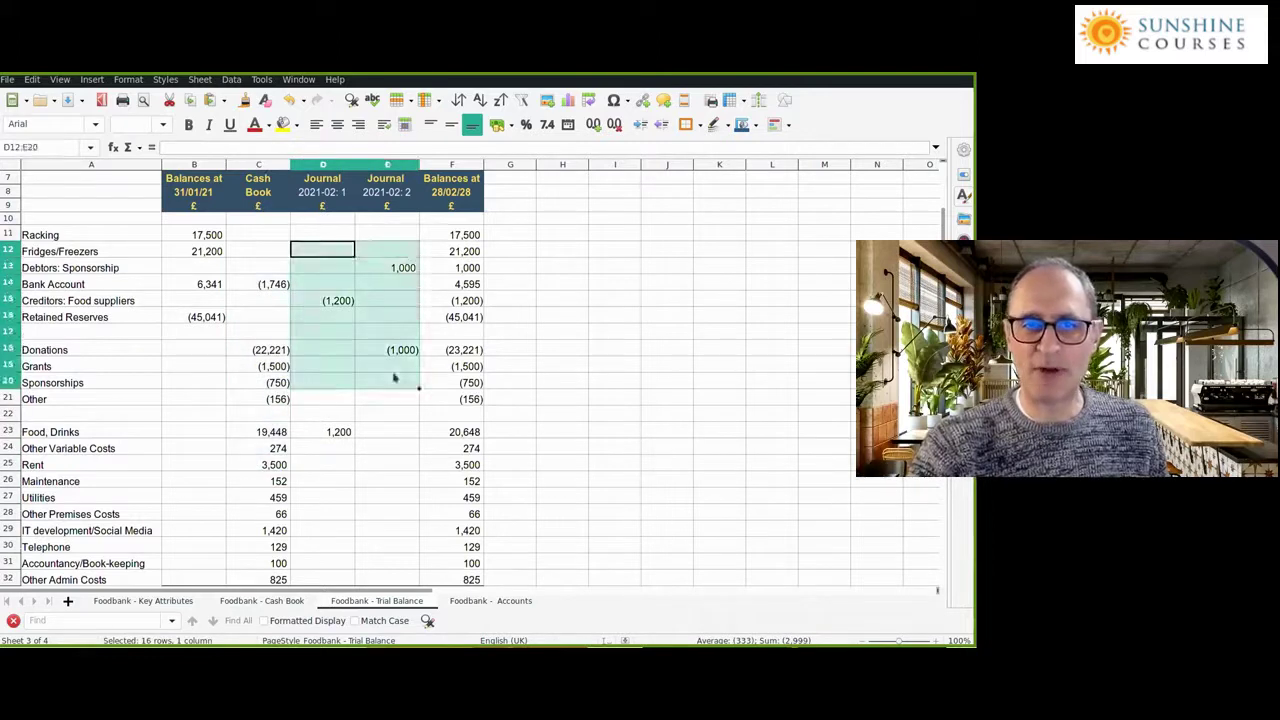
pyautogui.click(394, 377)
# - Trace journal 2021-02: 1 between Creditors: Food suppliers and Food, Drinks, and journal 2021-02: 2 between Debtors: Sponsorship and Donations
pyautogui.click(333, 299)
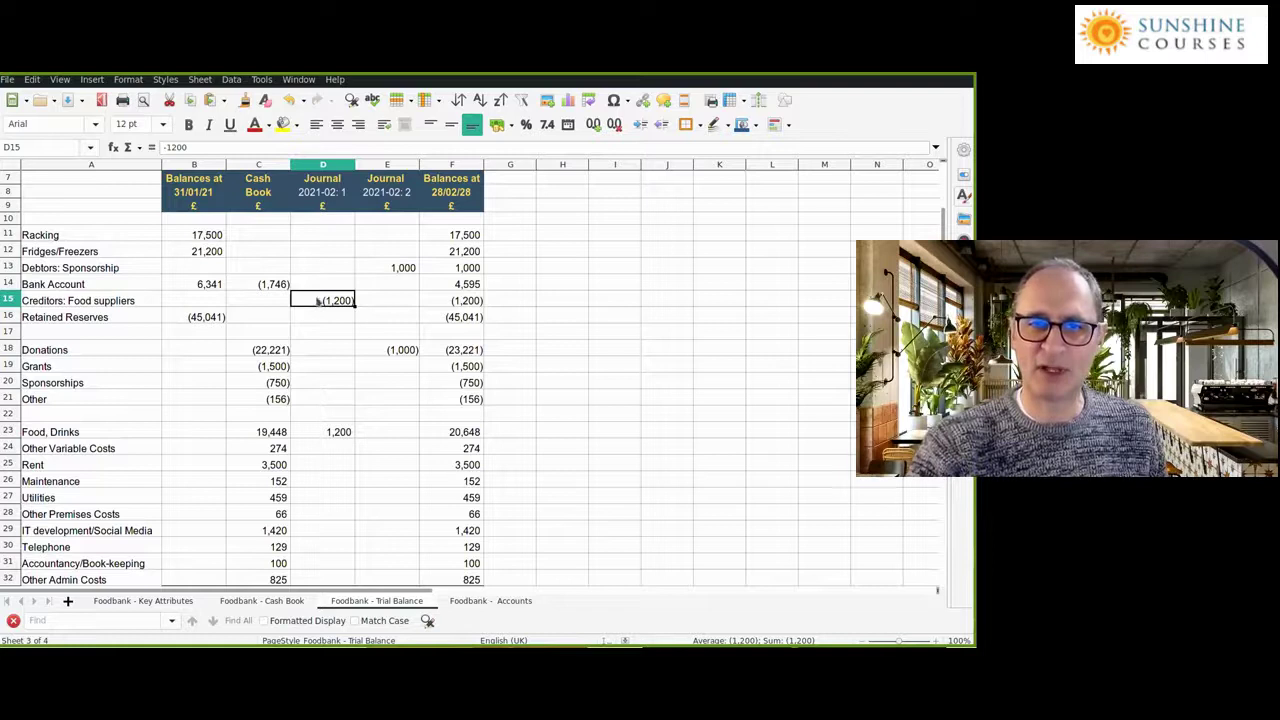
pyautogui.click(316, 428)
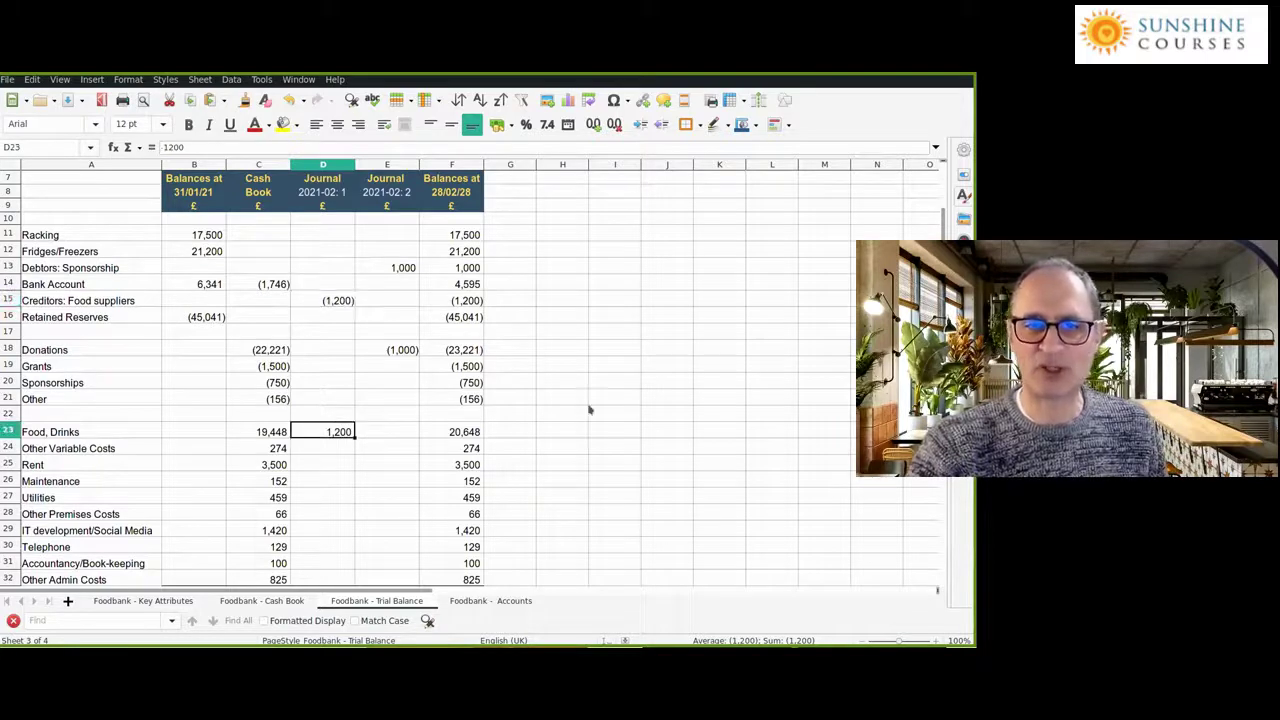
pyautogui.click(310, 298)
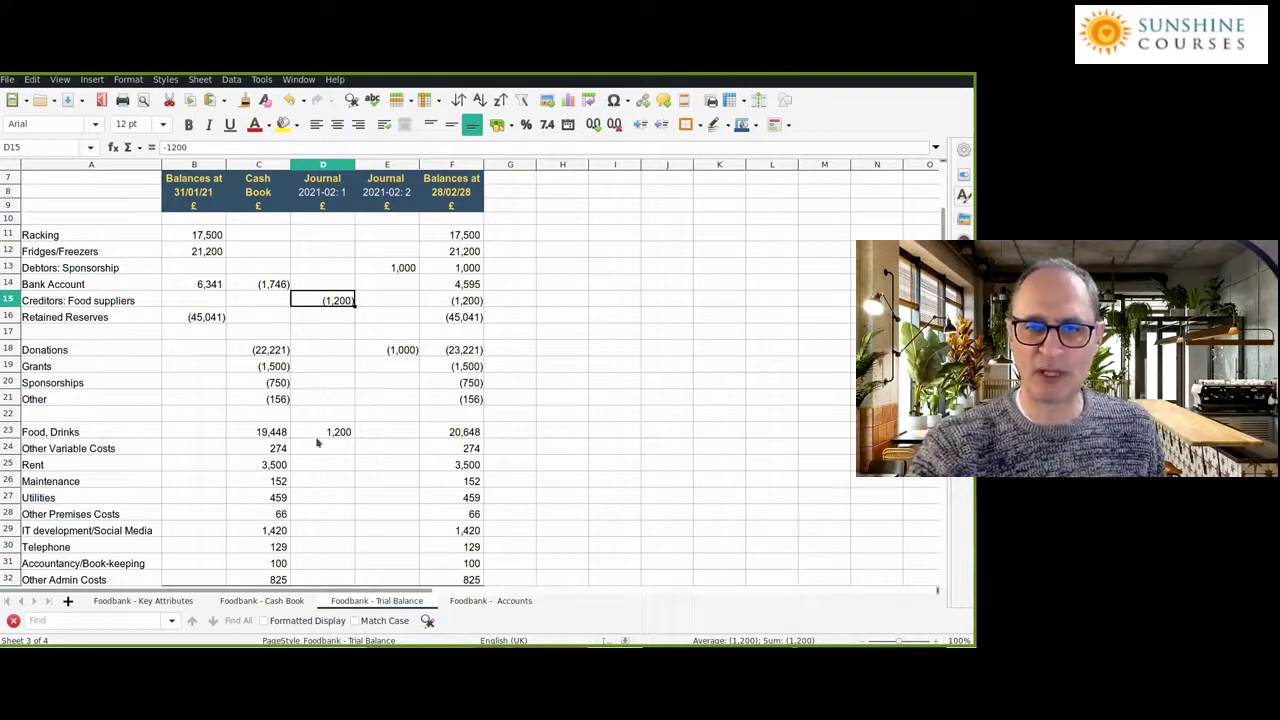
pyautogui.hotkey('ctrl', 'Down')
pyautogui.press('Left')
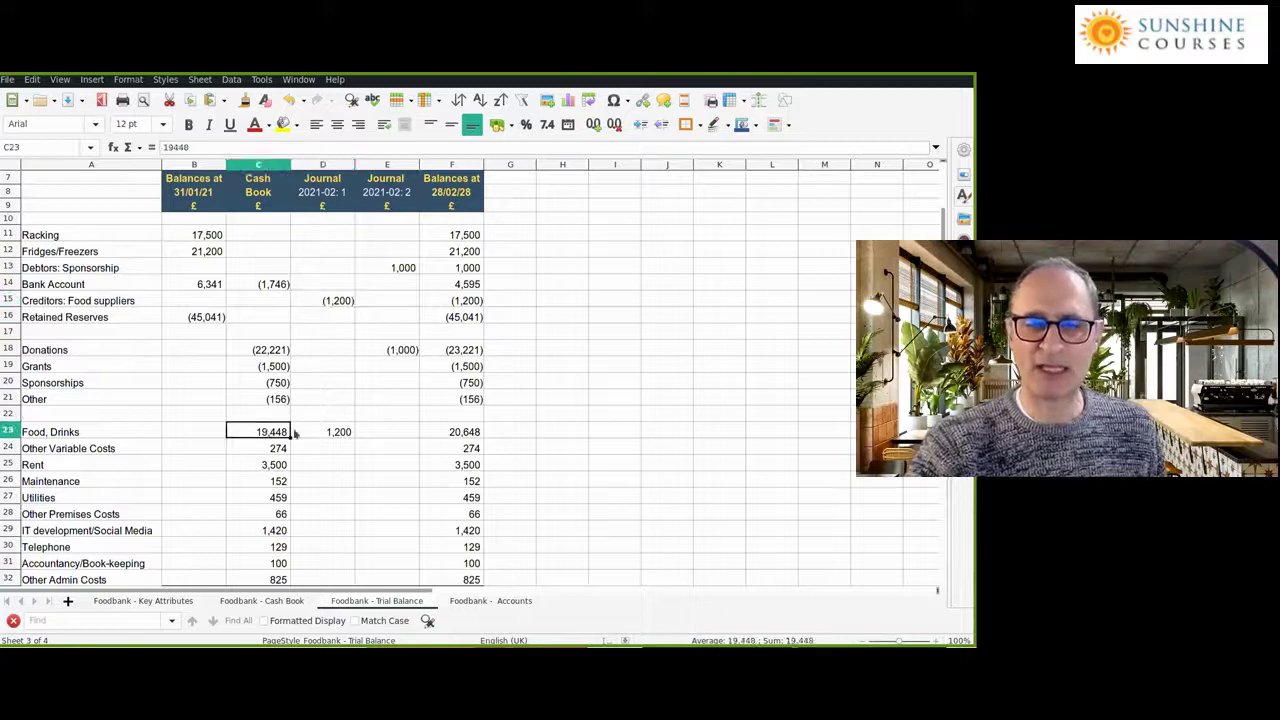
pyautogui.click(445, 434)
pyautogui.click(345, 308)
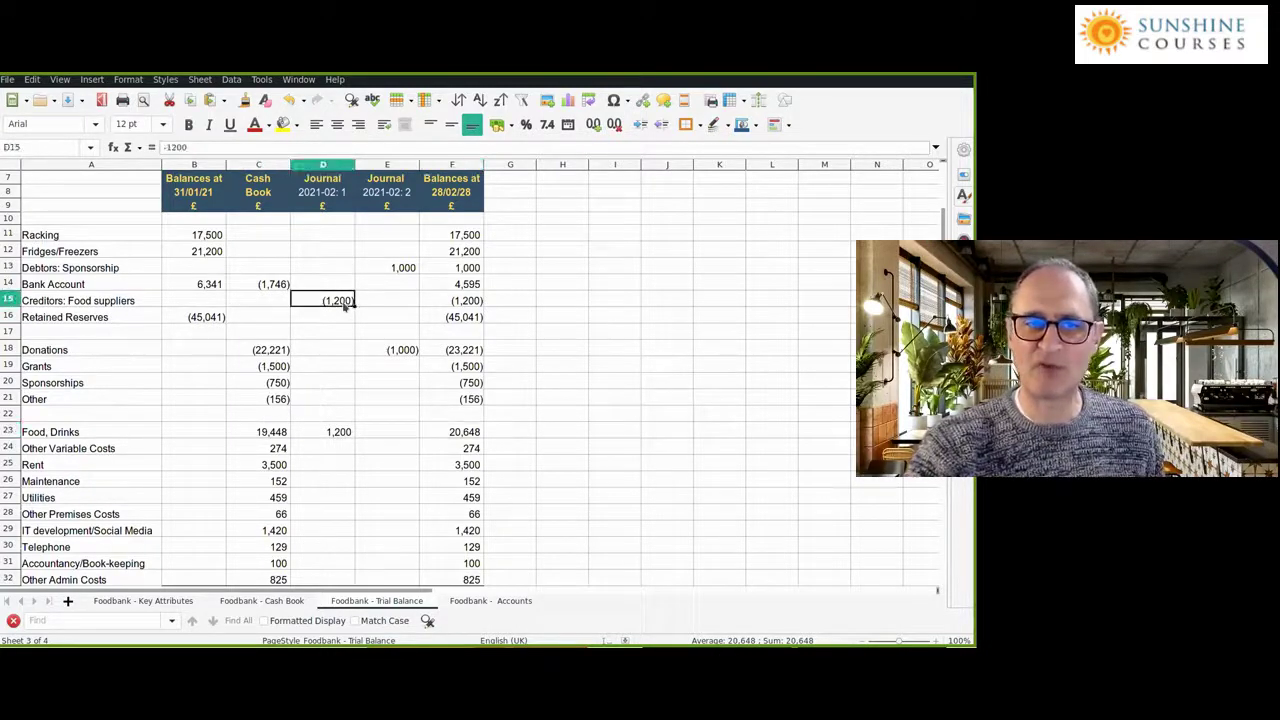
pyautogui.click(395, 268)
pyautogui.click(370, 350)
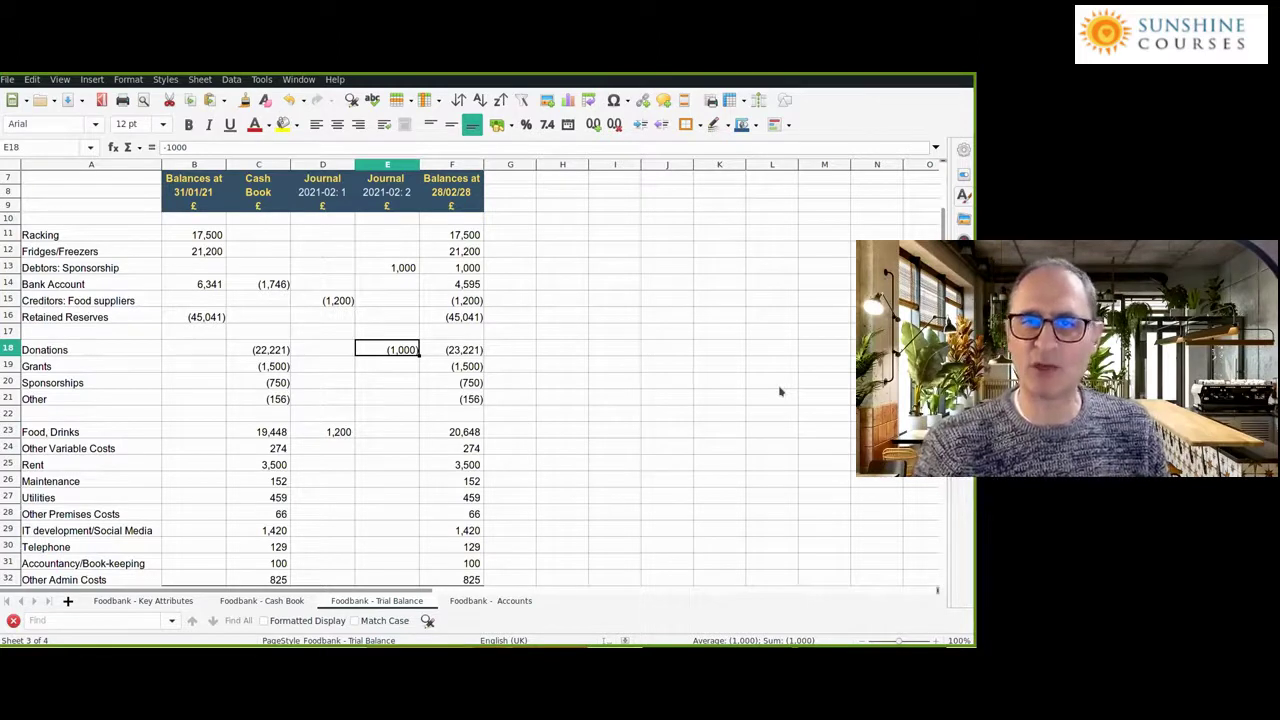
# - Recheck the Debtors: Sponsorship and Donations entries of journal 2021-02: 2 on the Trial Balance sheet
pyautogui.click(399, 268)
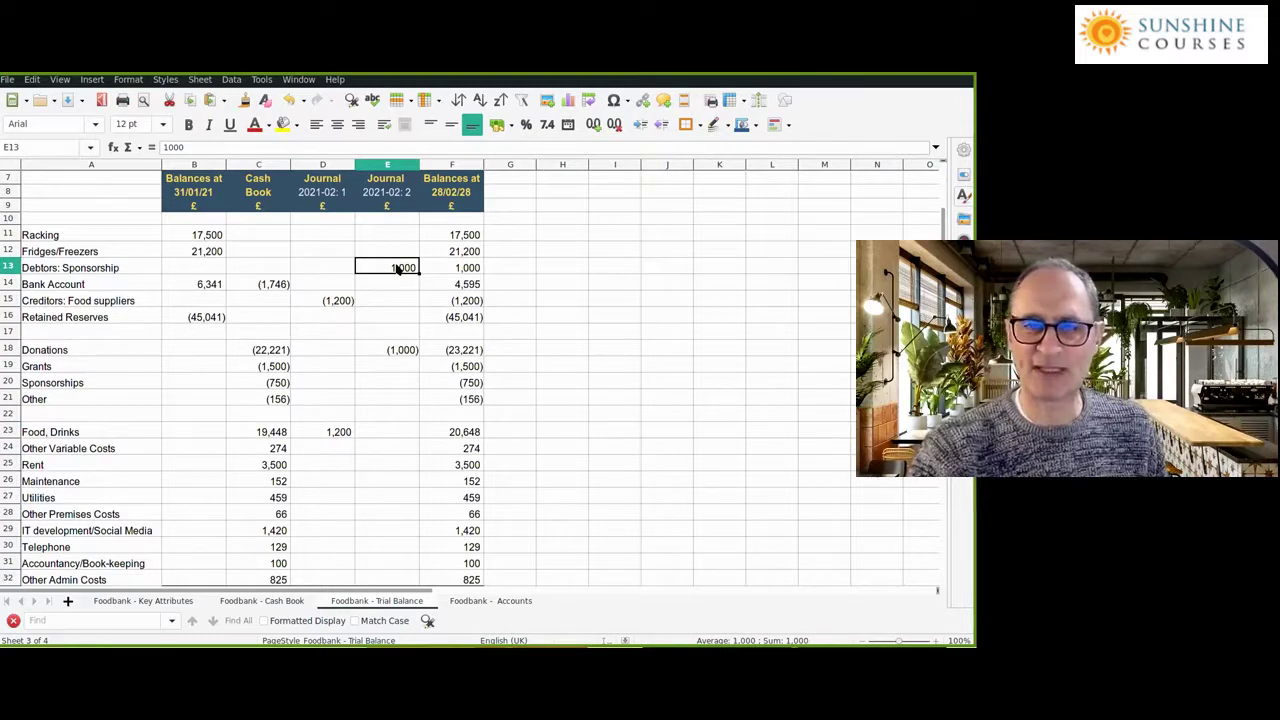
pyautogui.click(394, 353)
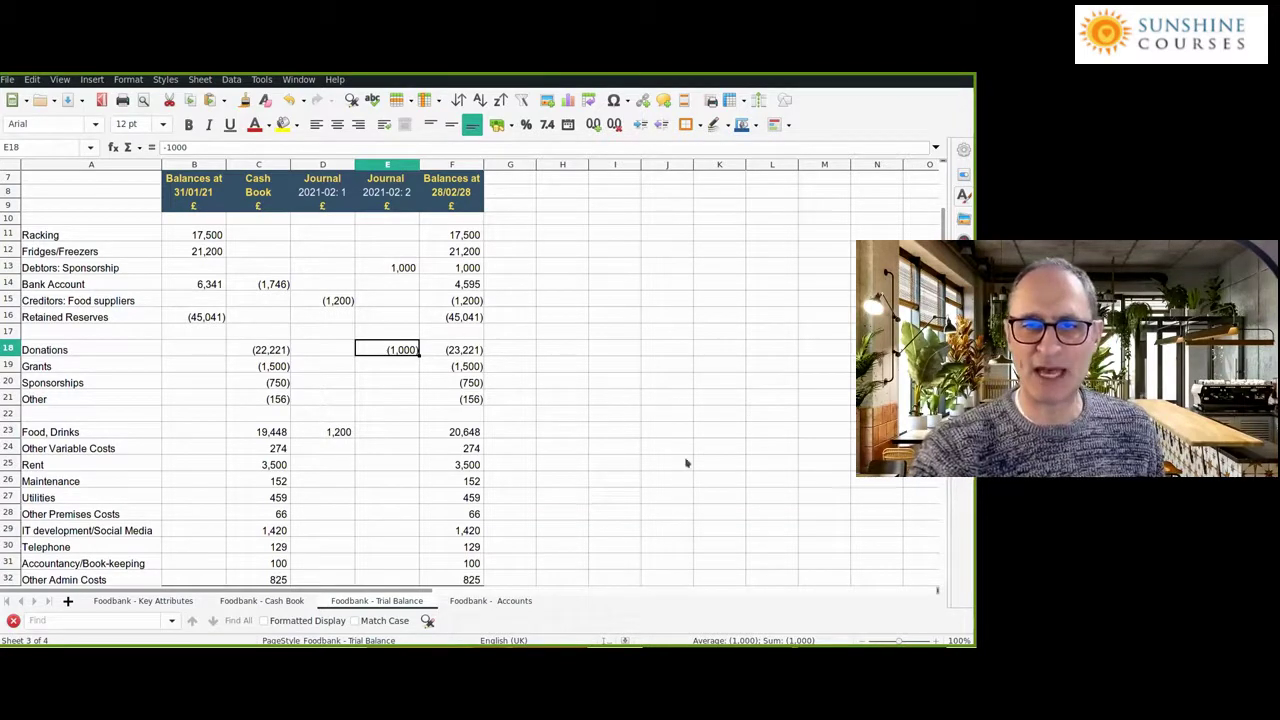
# - On the Foodbank Accounts sheet, inspect the 28/02/21 formulas for total income, Contribution to Fixed Costs and total fixed costs
pyautogui.hotkey('ctrl', 'pagedown')
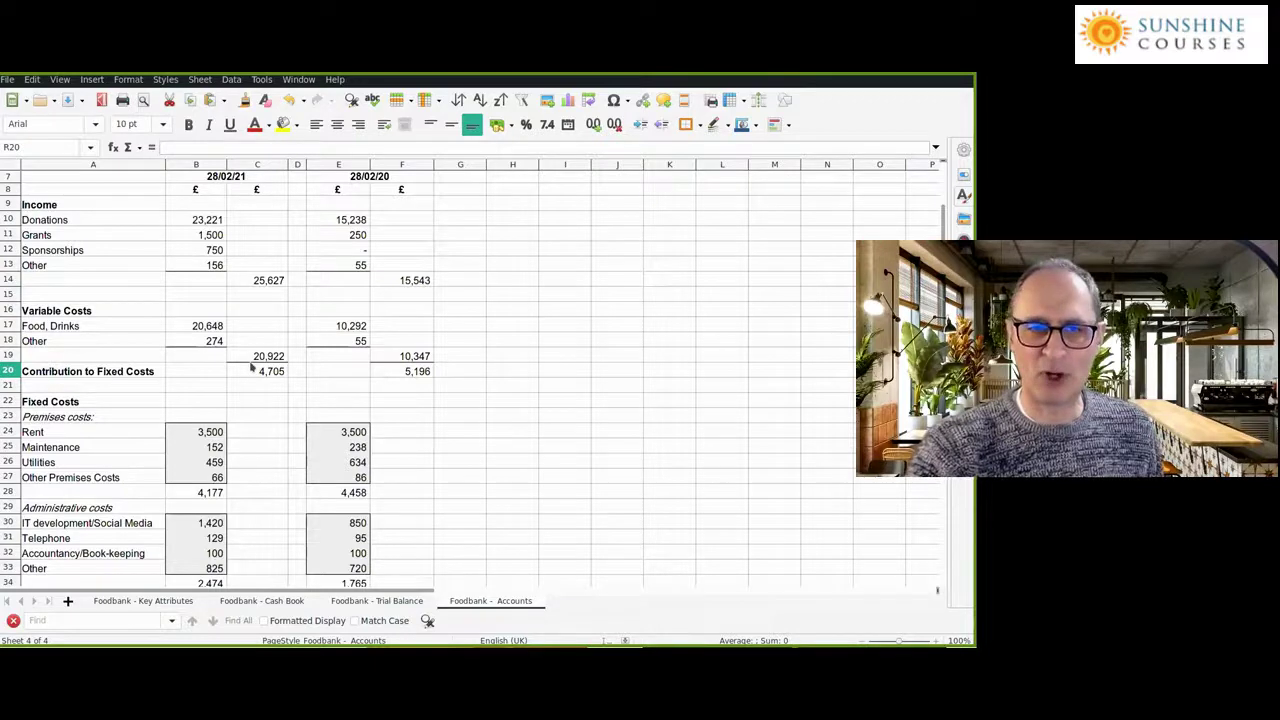
pyautogui.click(264, 288)
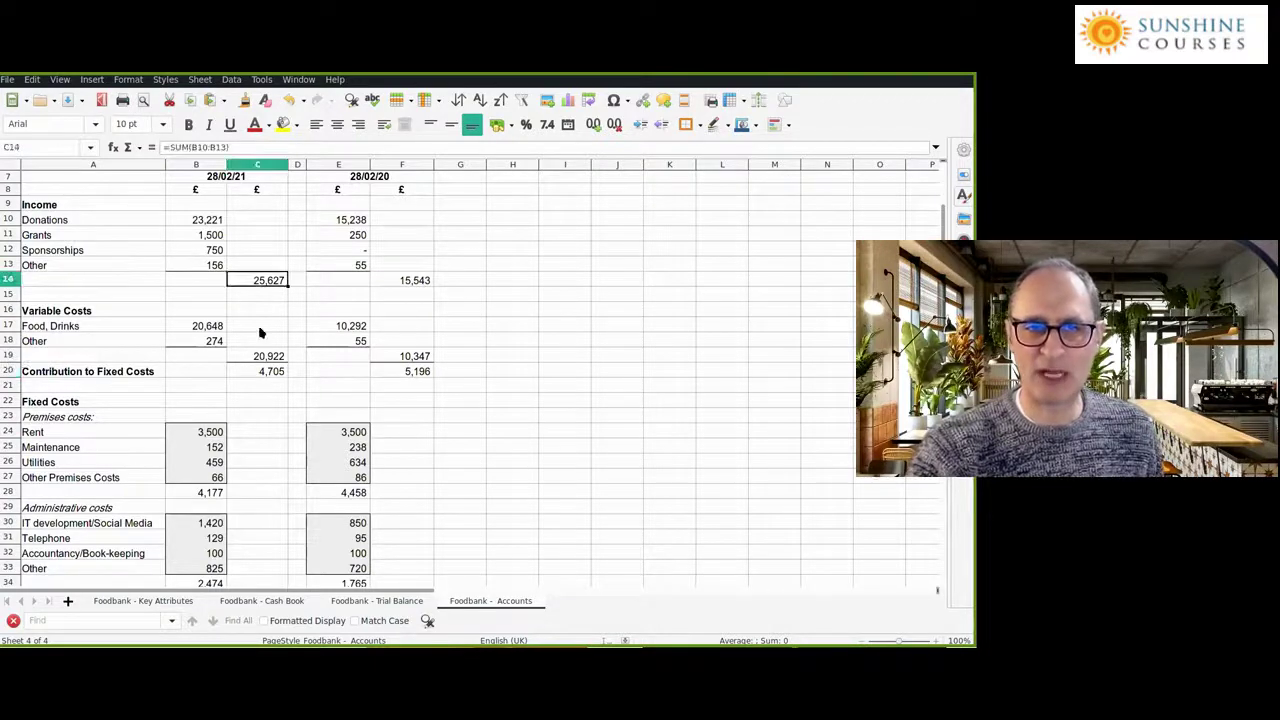
pyautogui.click(256, 372)
pyautogui.scroll(-1, 455, 500)
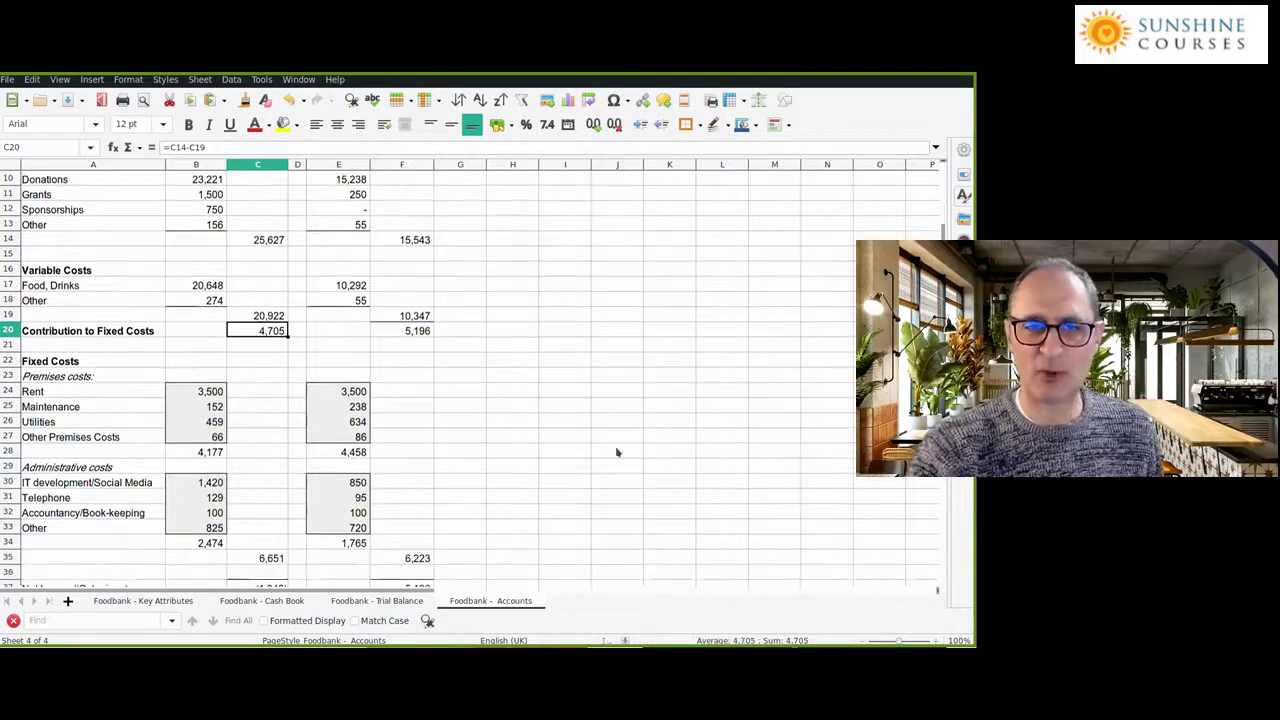
pyautogui.scroll(-1, 455, 500)
pyautogui.click(264, 514)
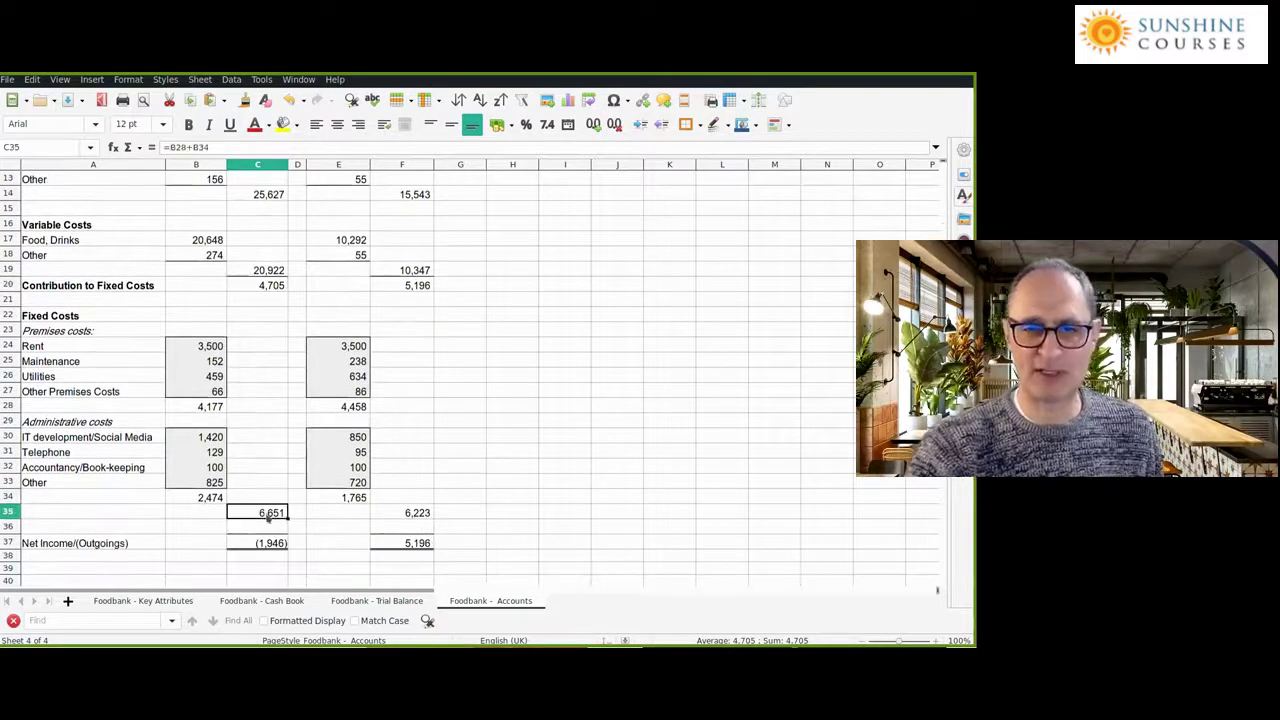
# - Review the Income, Variable Costs and Fixed Costs sections of the Foodbank Accounts sheet
pyautogui.scroll(2, 515, 493)
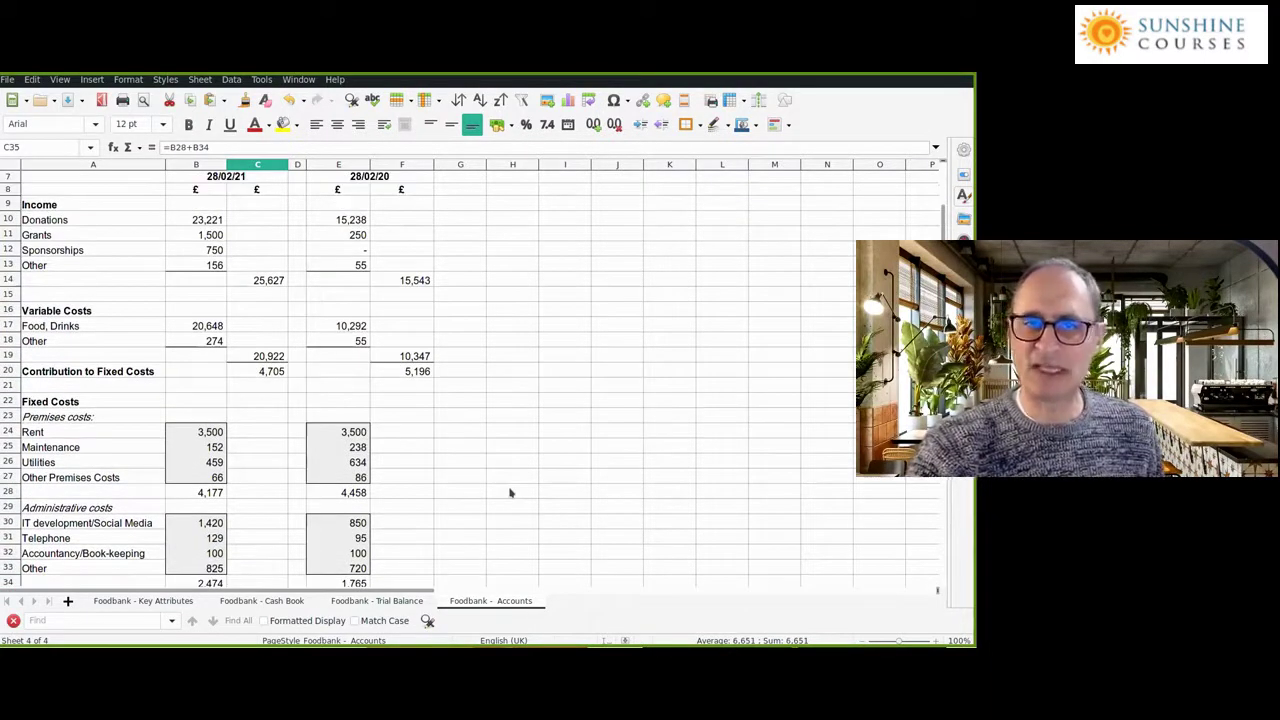
pyautogui.scroll(-1, 510, 493)
pyautogui.scroll(-1, 508, 490)
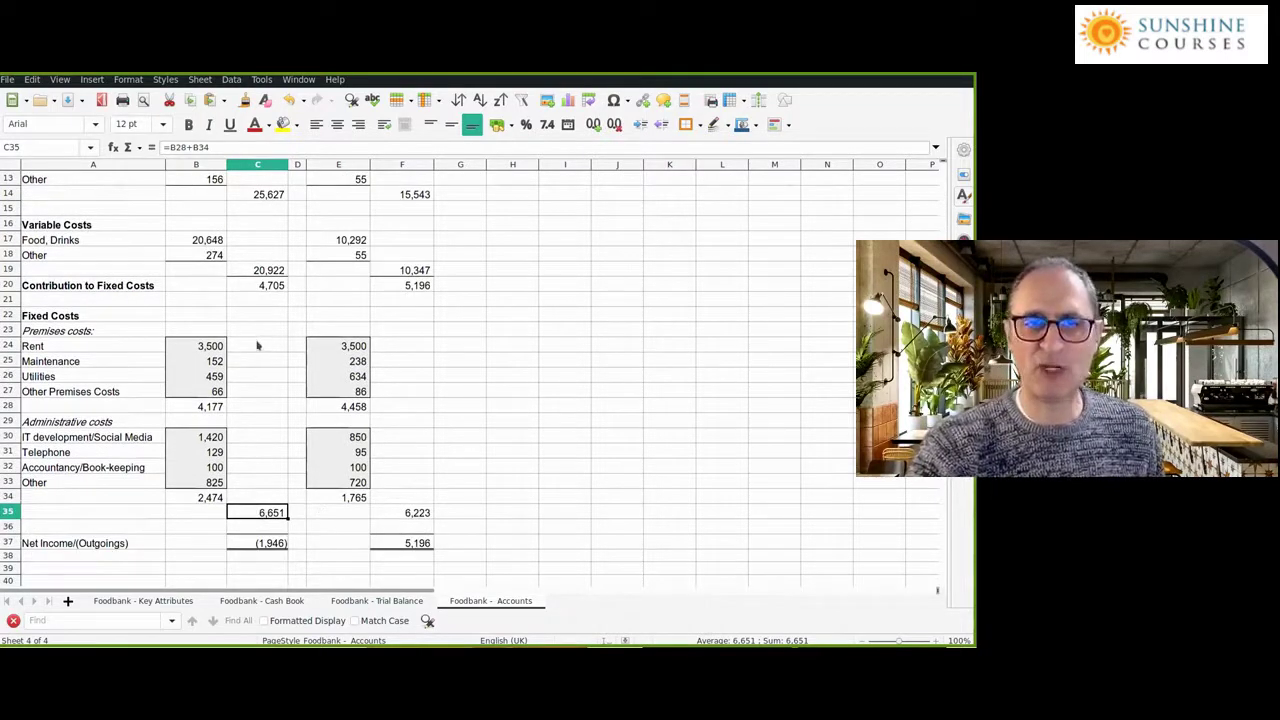
pyautogui.scroll(1, 260, 344)
pyautogui.scroll(2, 257, 265)
pyautogui.scroll(-2, 257, 265)
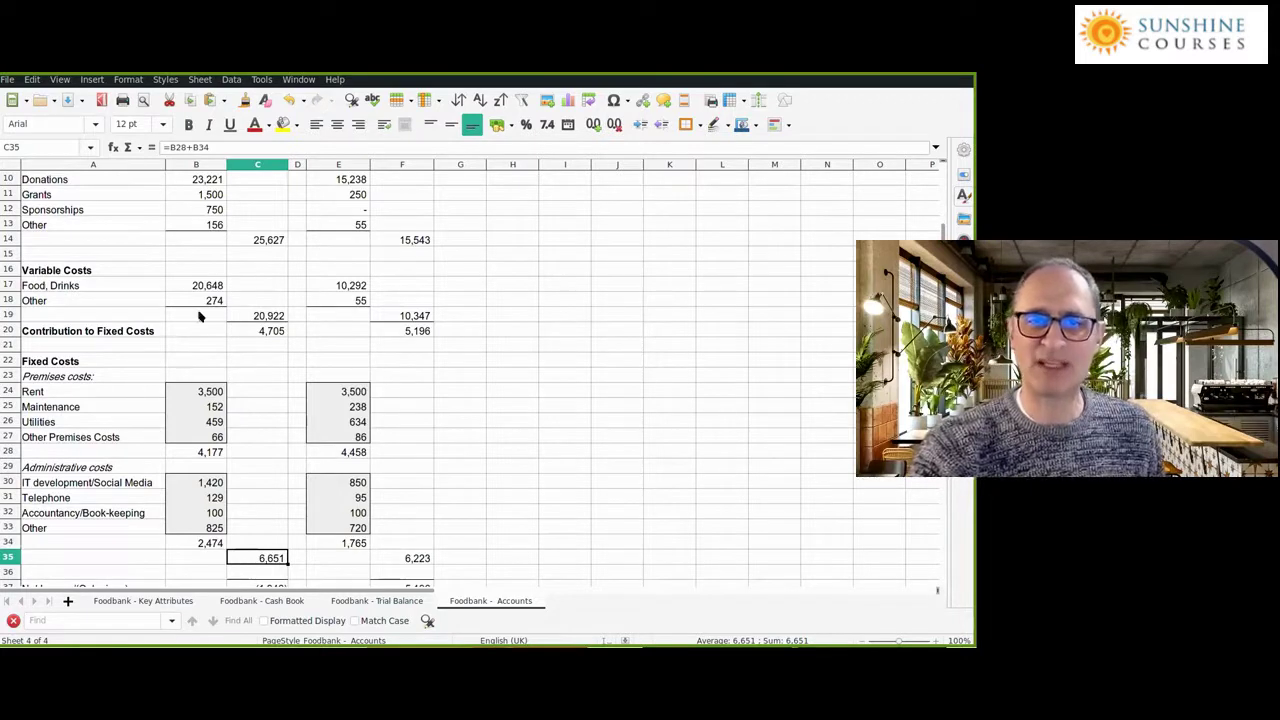
pyautogui.scroll(1, 200, 318)
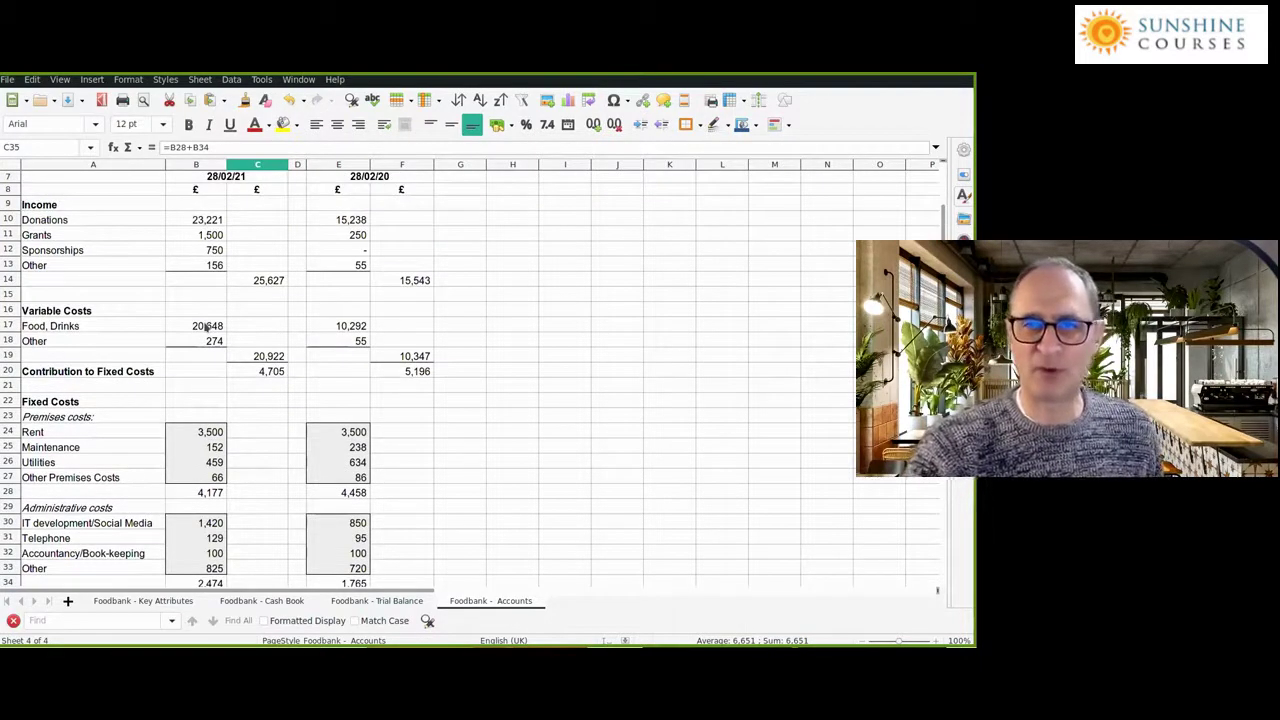
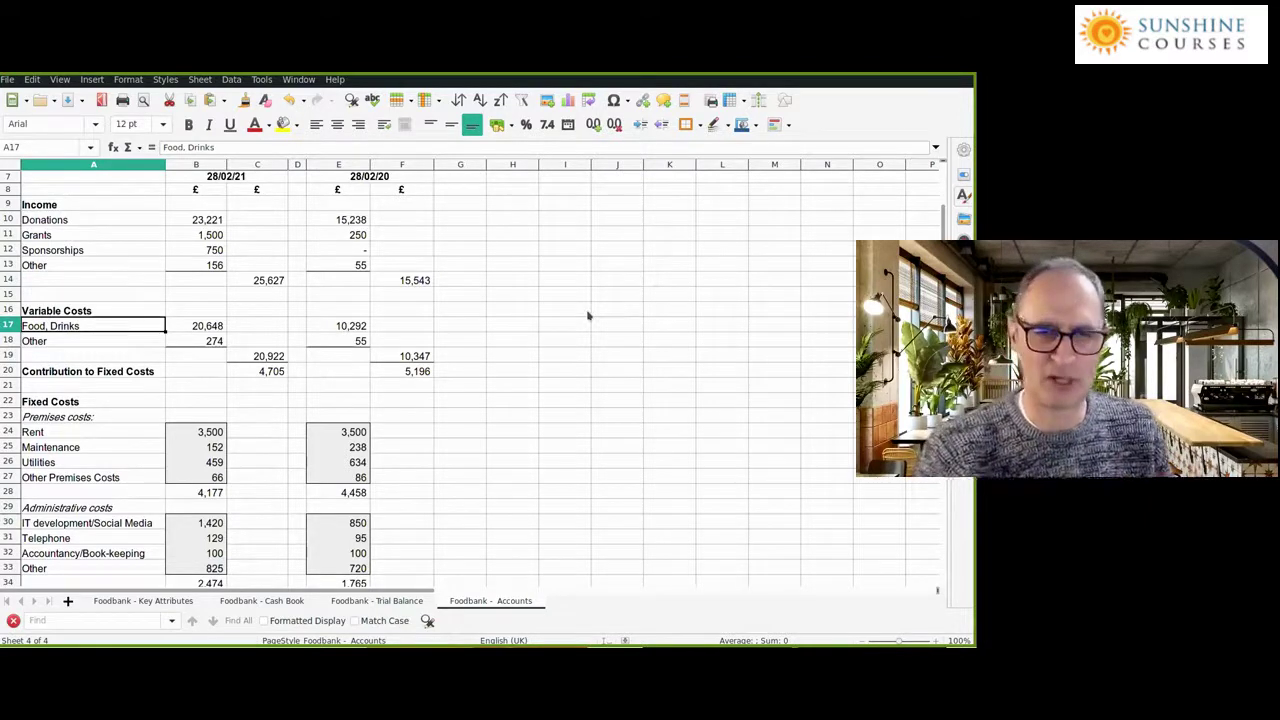
# - Compare the 28/02/21 and 28/02/20 figures for Food, Drinks, Donations and Grants
pyautogui.click(327, 324)
pyautogui.press('Left')
pyautogui.press('Left')
pyautogui.press('Left')
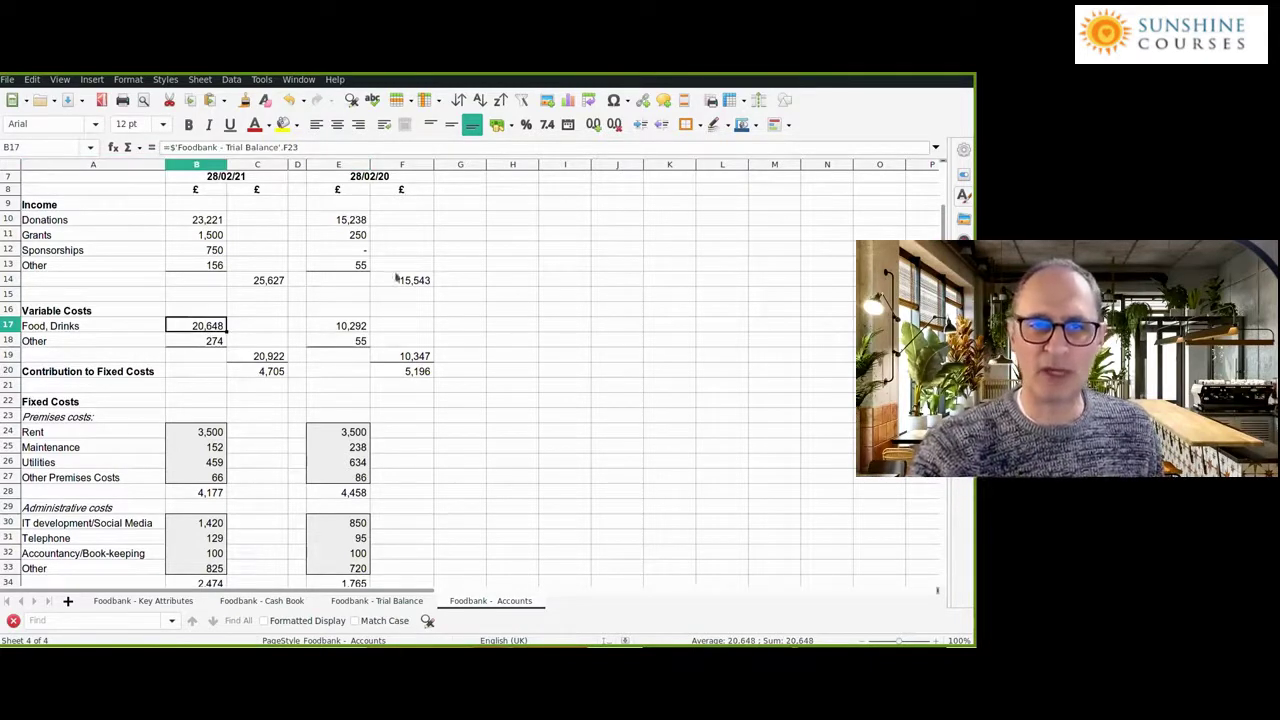
pyautogui.click(341, 218)
pyautogui.click(203, 224)
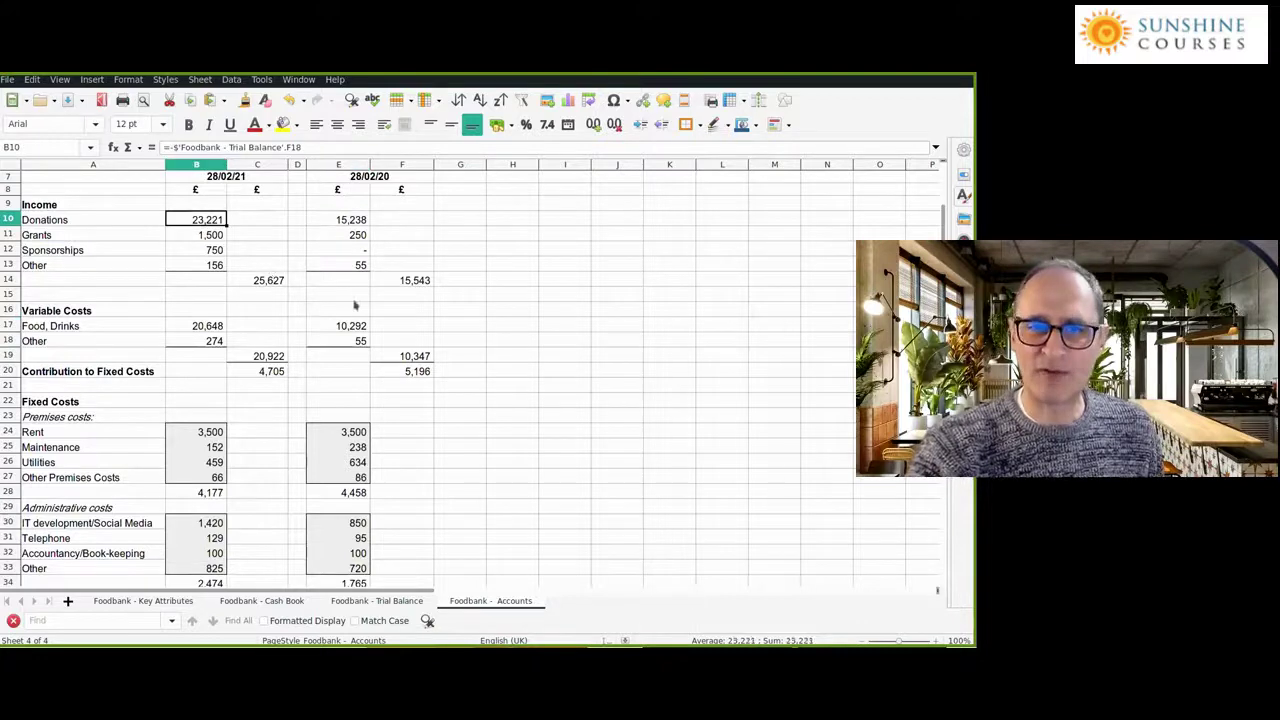
pyautogui.click(338, 238)
pyautogui.click(205, 237)
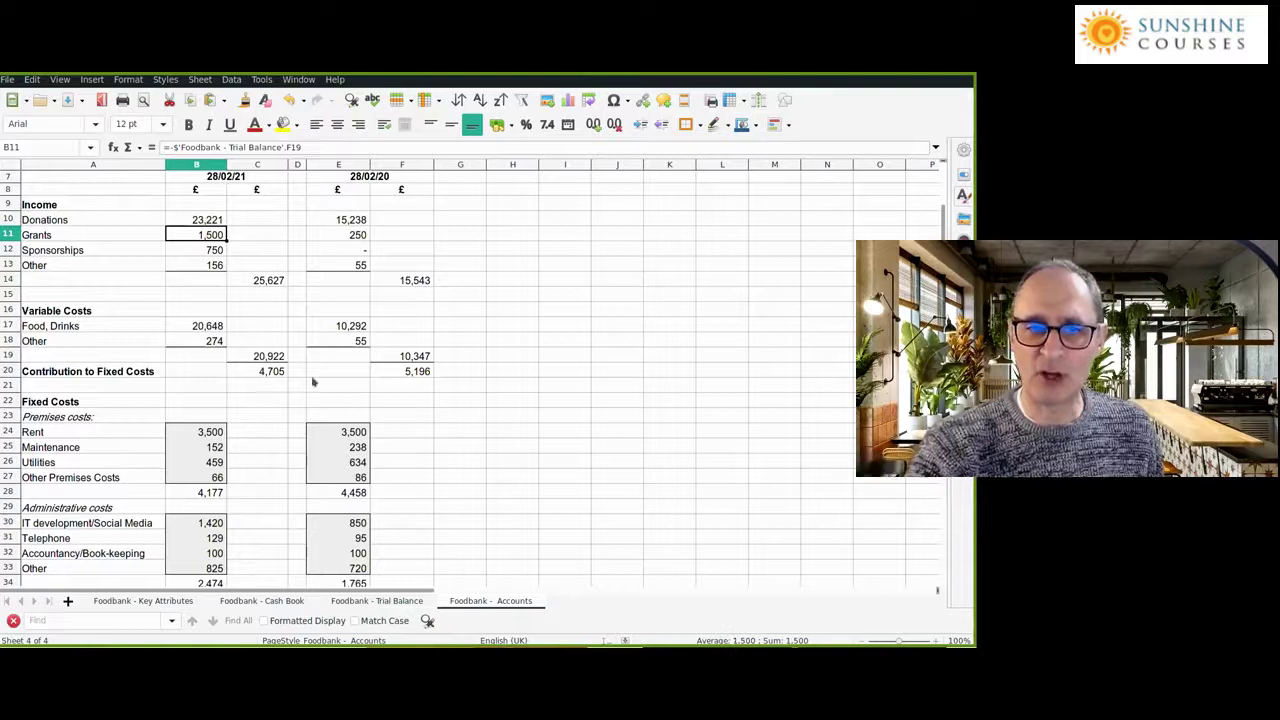
# - Compare Rent and the premises costs subtotal between the 28/02/21 and 28/02/20 columns
pyautogui.scroll(-1, 608, 453)
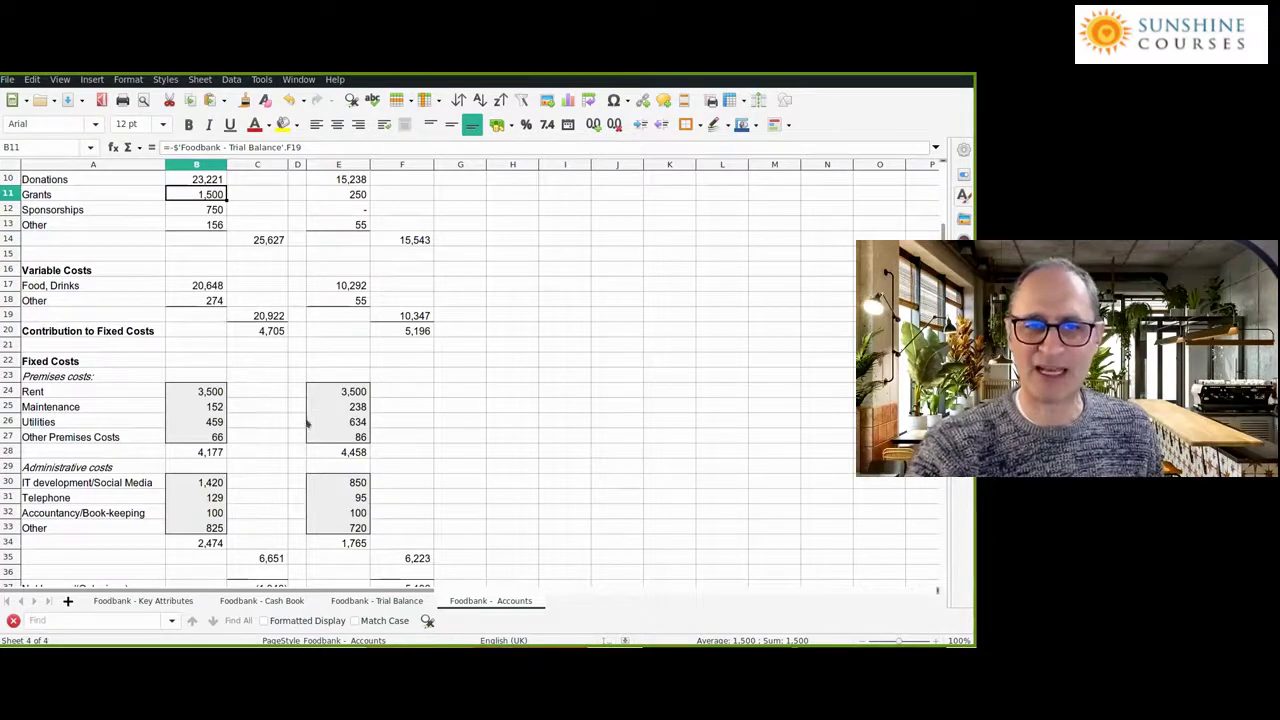
pyautogui.press('Down')
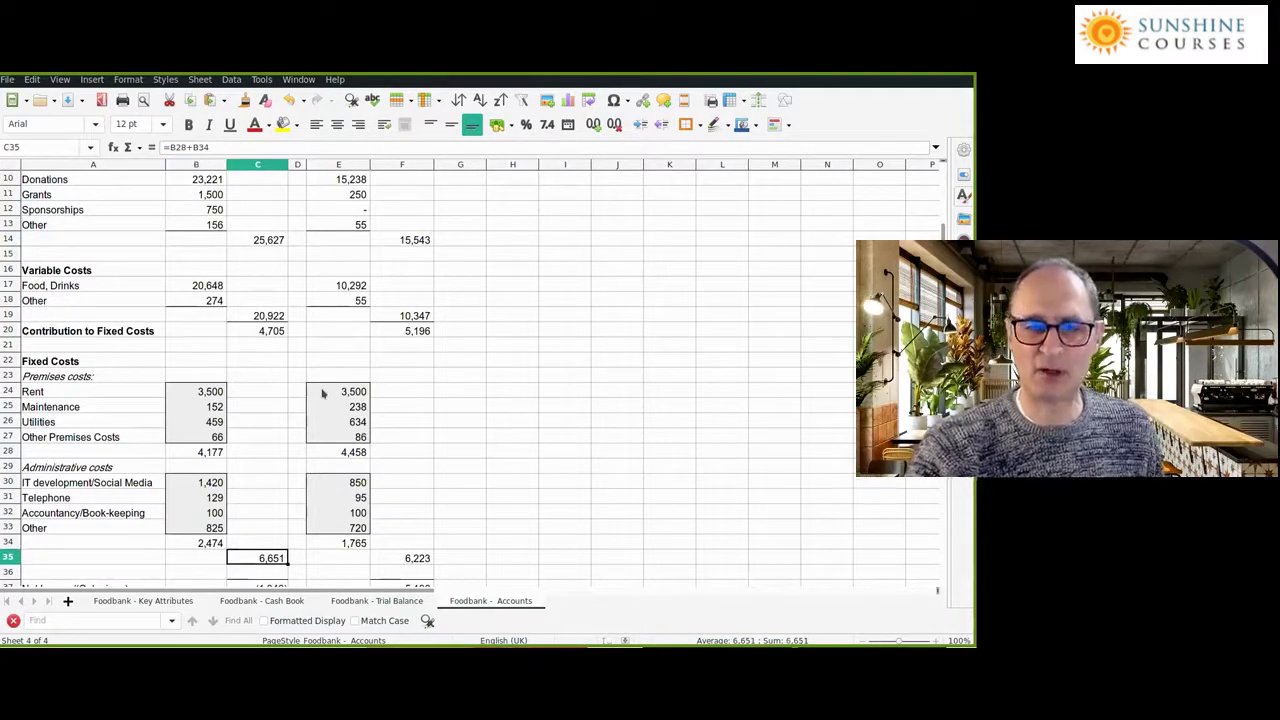
pyautogui.click(320, 393)
pyautogui.click(206, 396)
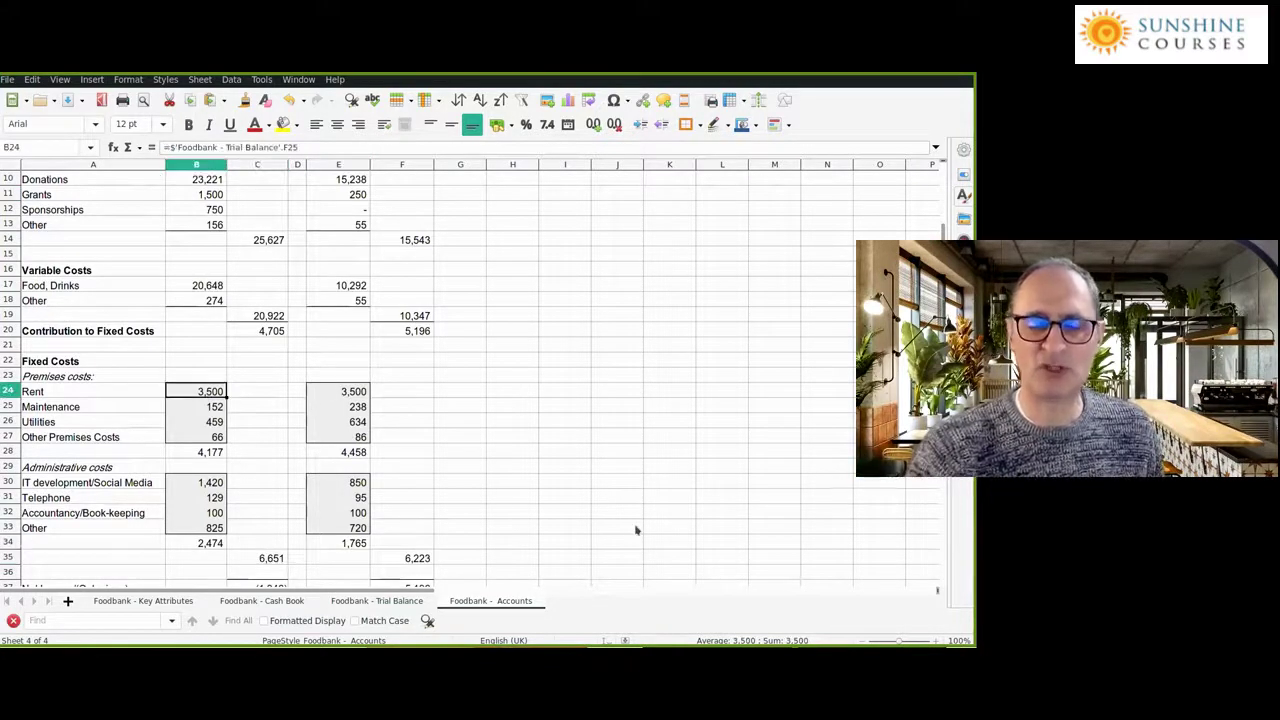
pyautogui.press('Right')
pyautogui.press('Right')
pyautogui.press('Right')
pyautogui.press('Left')
pyautogui.press('Right')
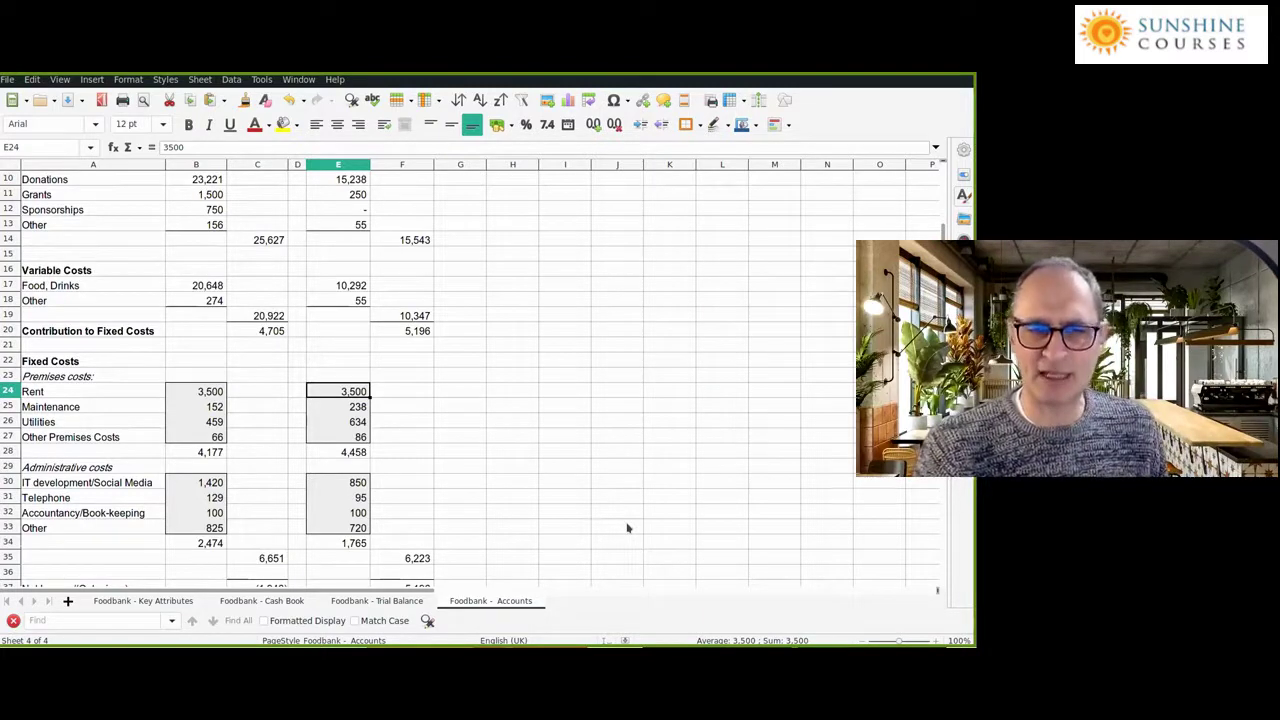
pyautogui.press('Left')
pyautogui.press('Left')
pyautogui.press('Left')
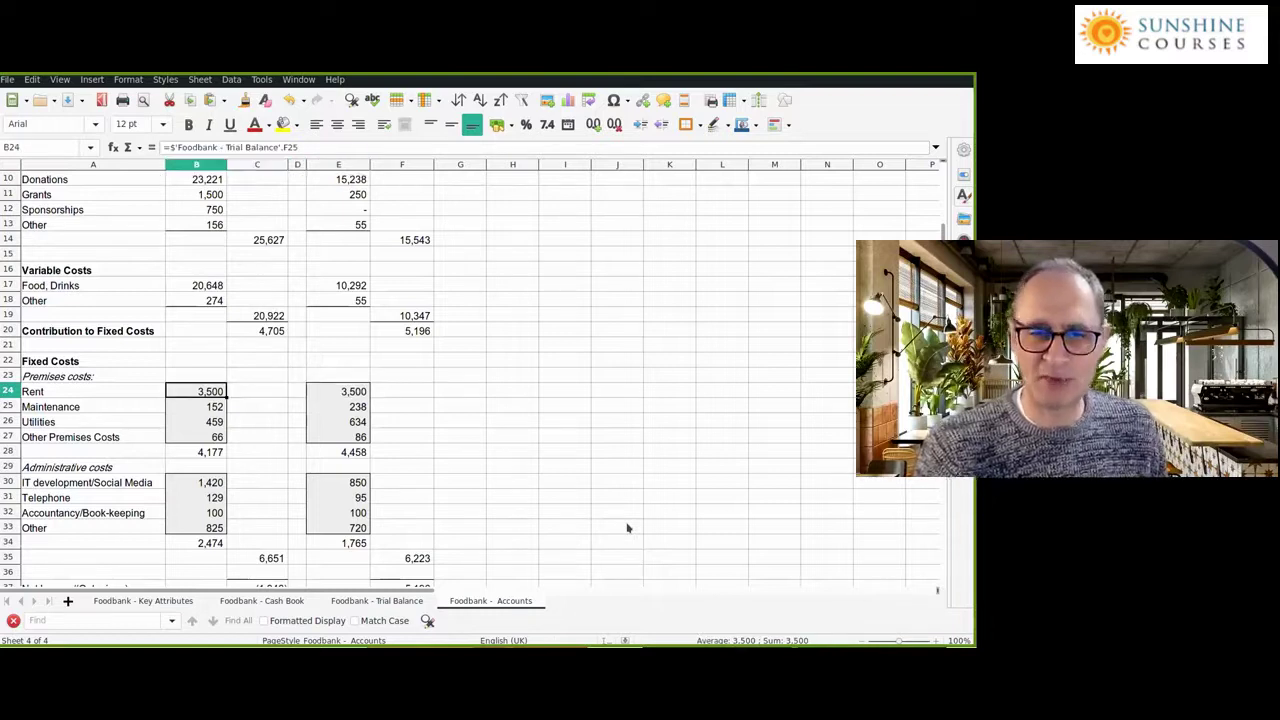
pyautogui.click(355, 453)
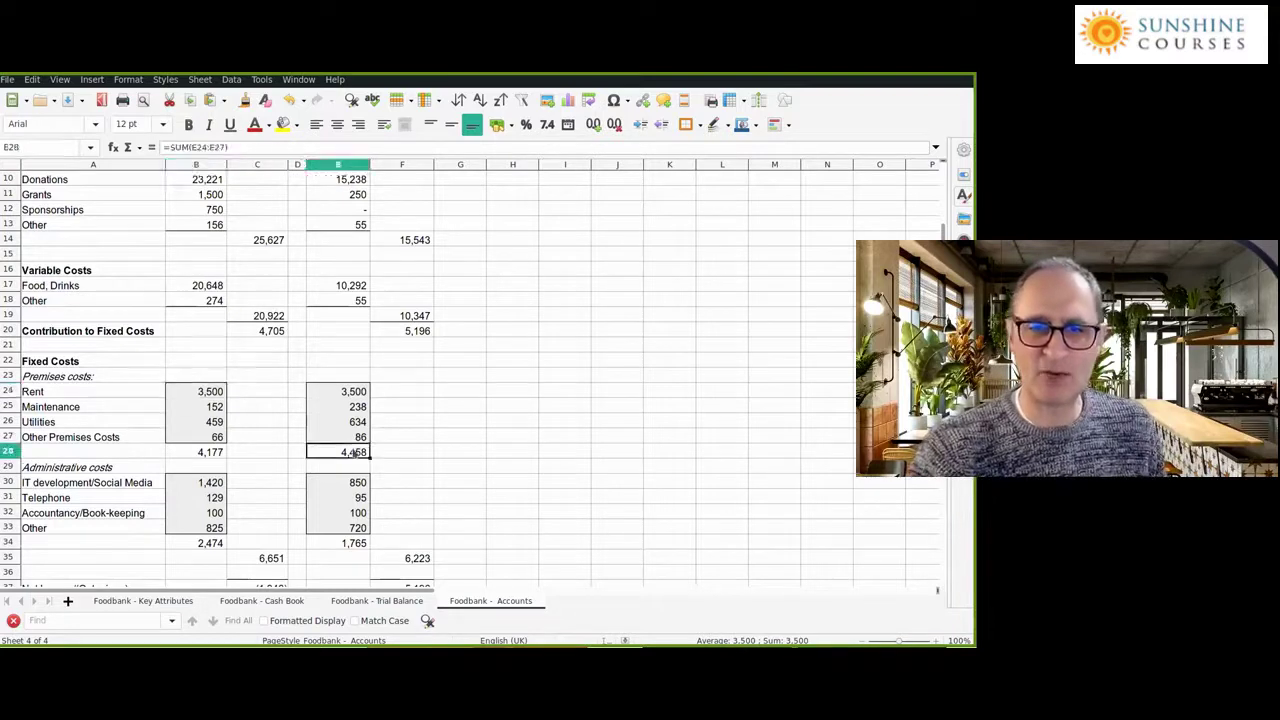
pyautogui.click(212, 453)
# - Compare the Net Income/(Outgoings) formulas in C37 and F37 for the two periods
pyautogui.scroll(-2, 420, 500)
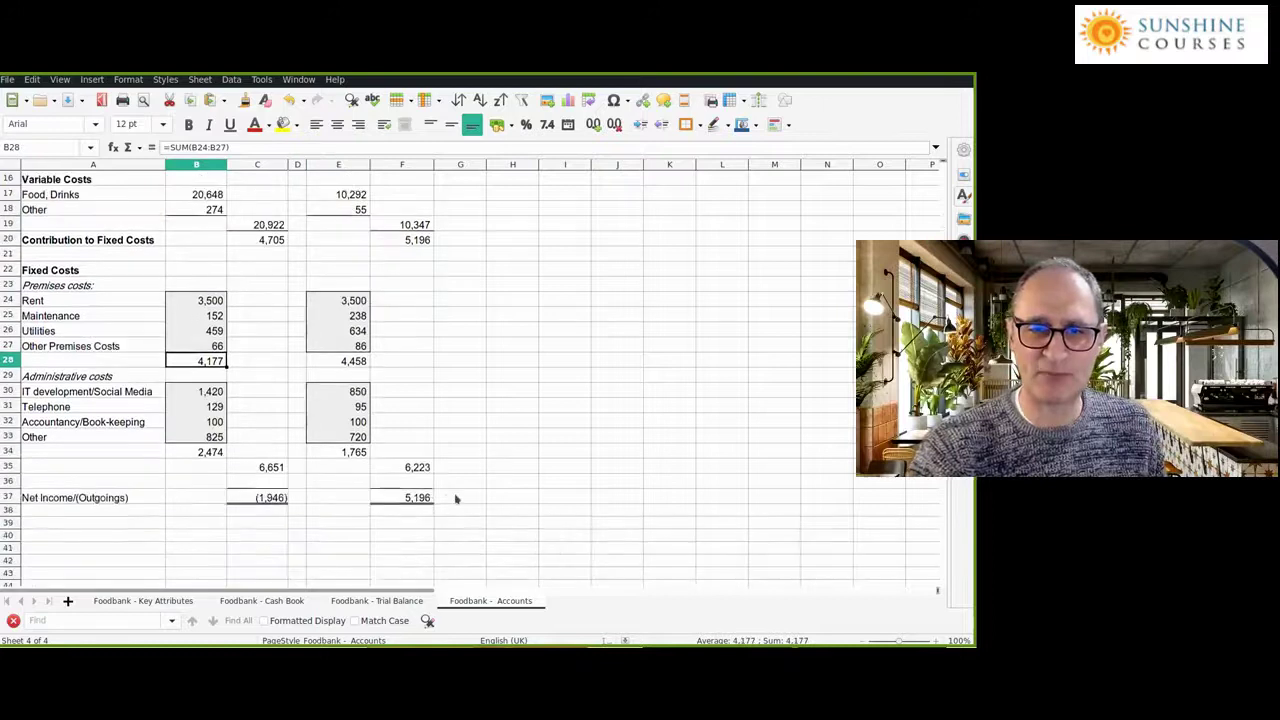
pyautogui.click(285, 497)
pyautogui.click(420, 496)
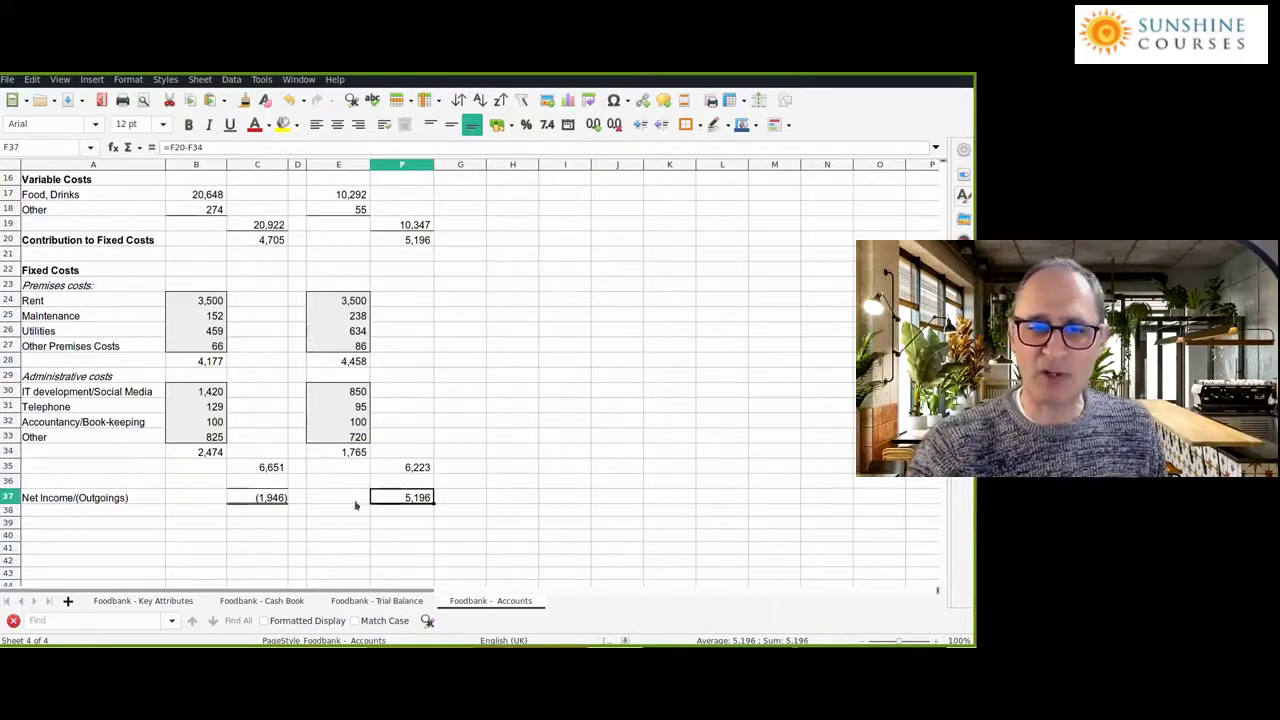
pyautogui.click(268, 497)
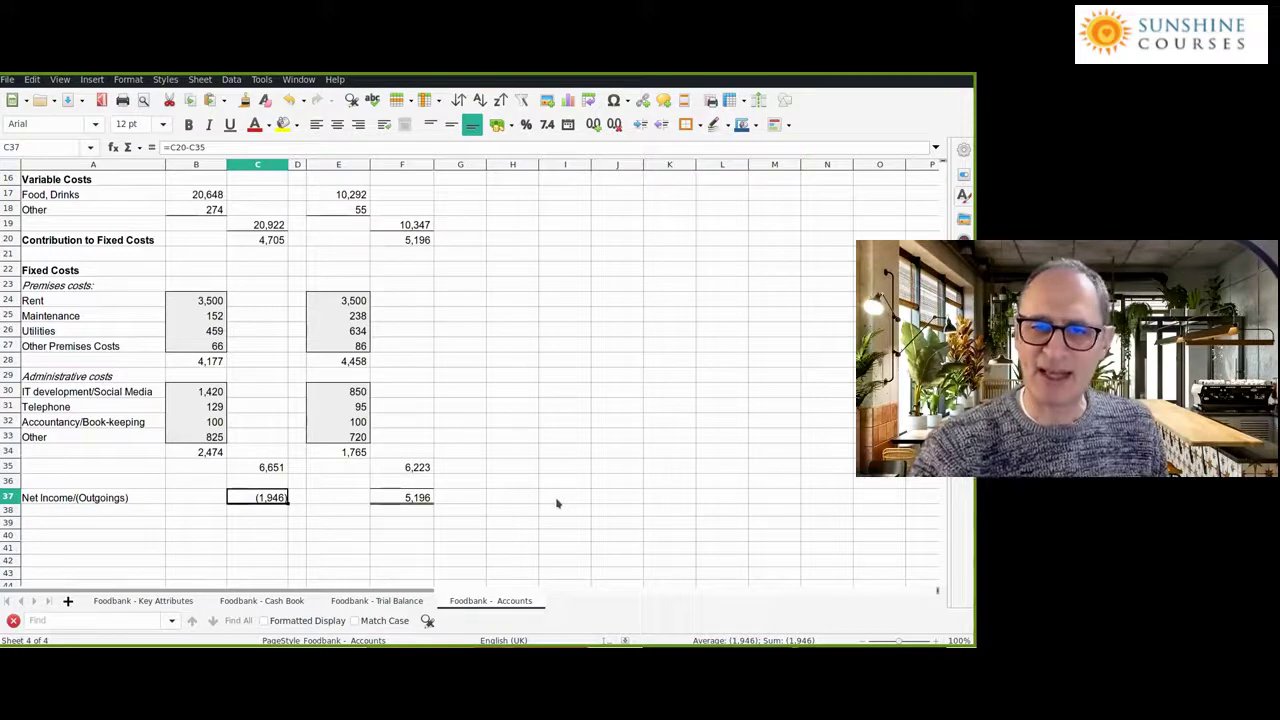
pyautogui.press('Right')
pyautogui.press('Right')
pyautogui.press('Right')
pyautogui.scroll(-2, 557, 505)
pyautogui.scroll(3, 557, 505)
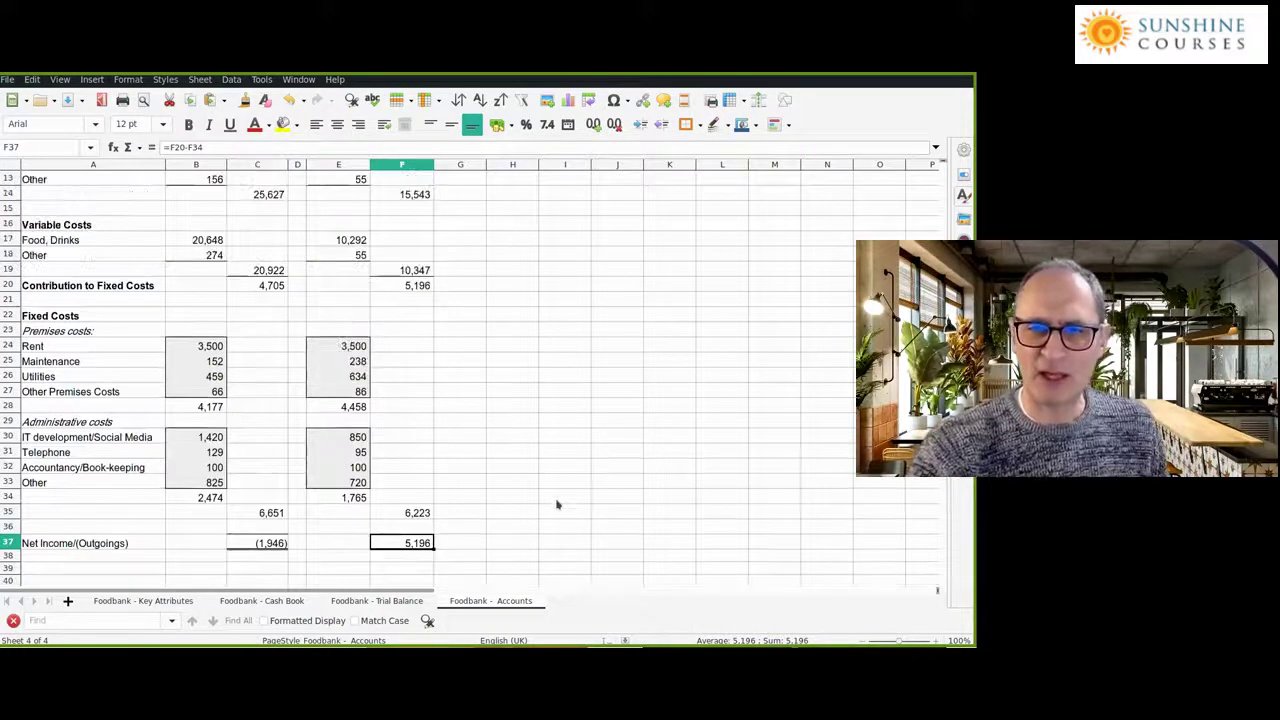
pyautogui.scroll(1, 557, 505)
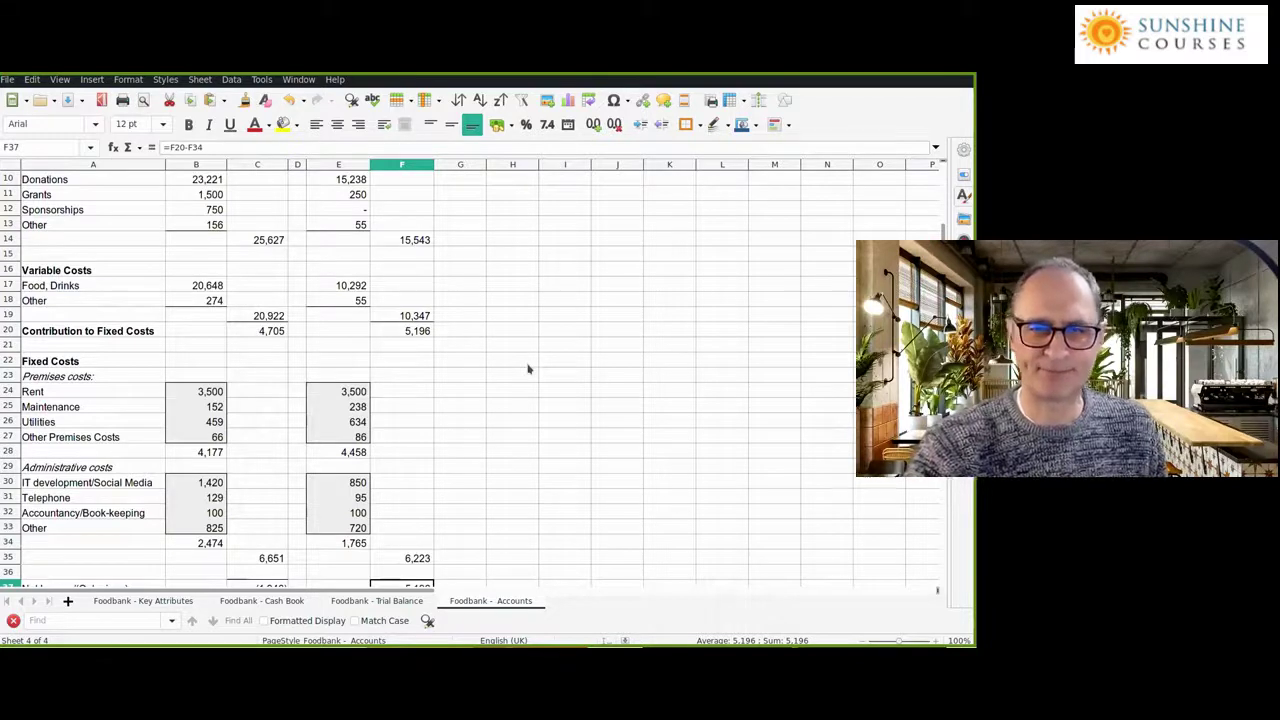
pyautogui.scroll(-1, 529, 369)
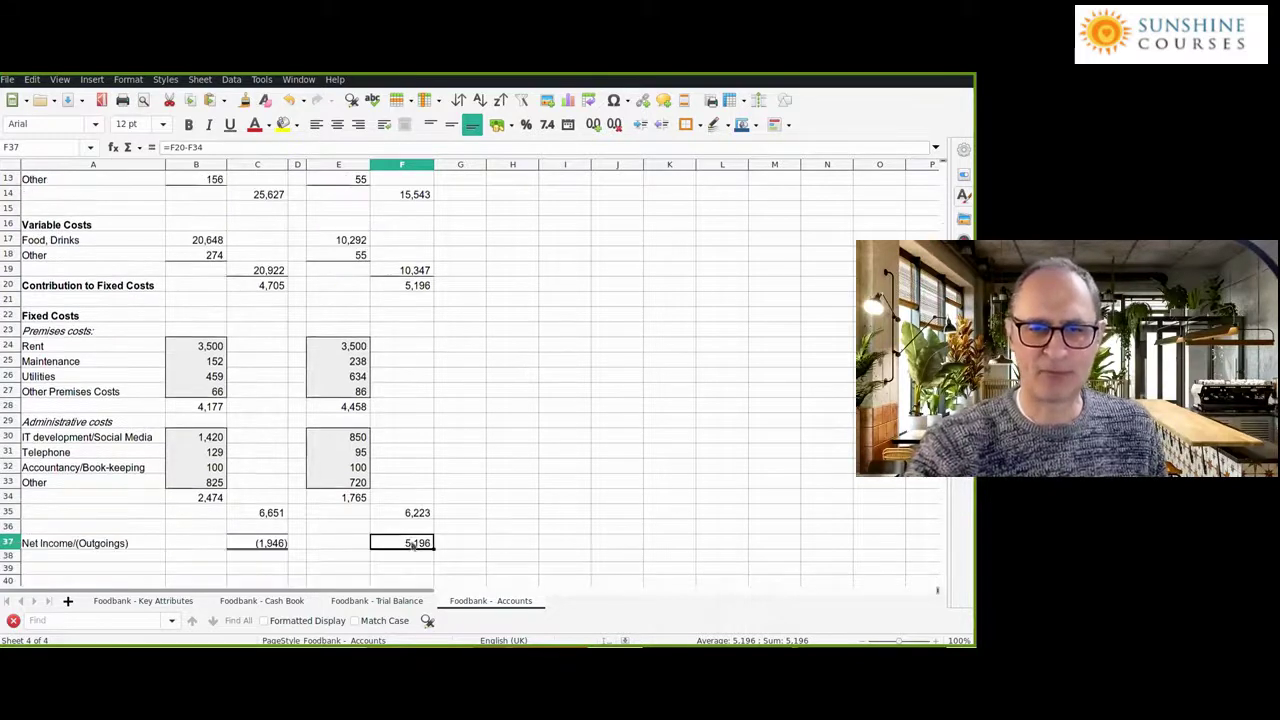
pyautogui.click(258, 544)
pyautogui.click(403, 548)
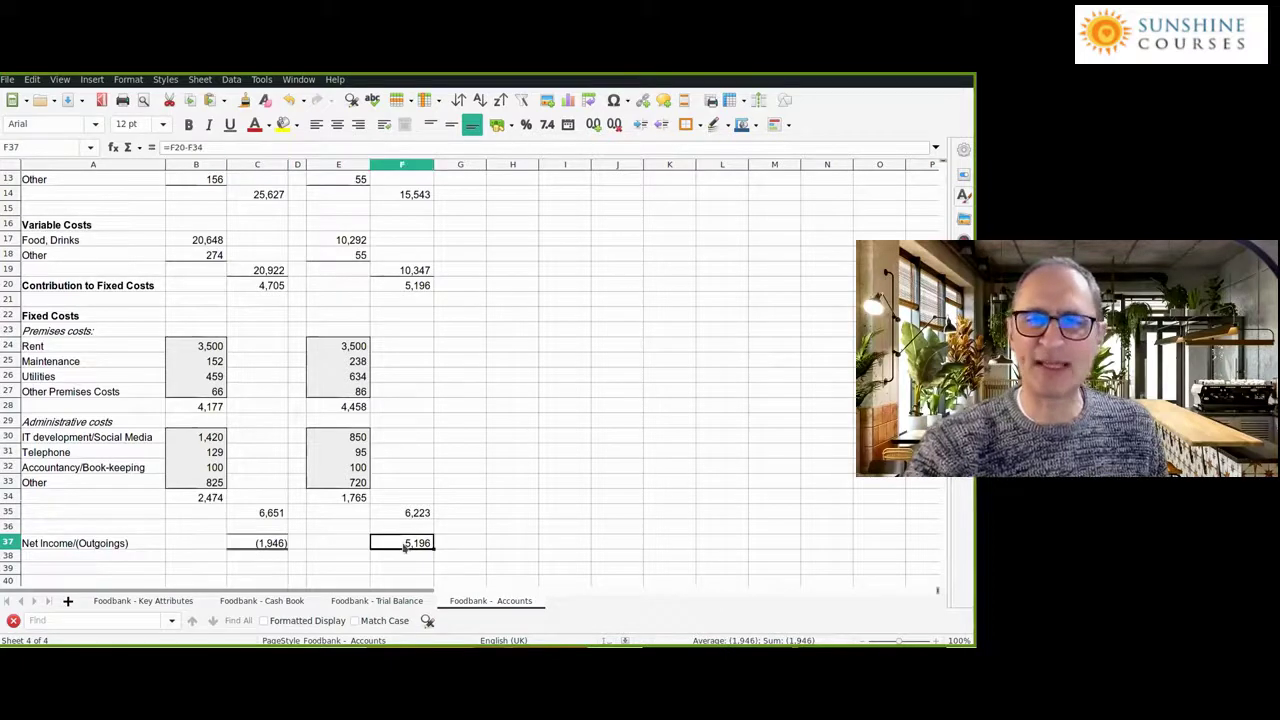
# - Check the 28/02/20 Net Income/(Outgoings) formula in F37 against Contribution to Fixed Costs in F20 and total fixed costs in F35
pyautogui.click(415, 286)
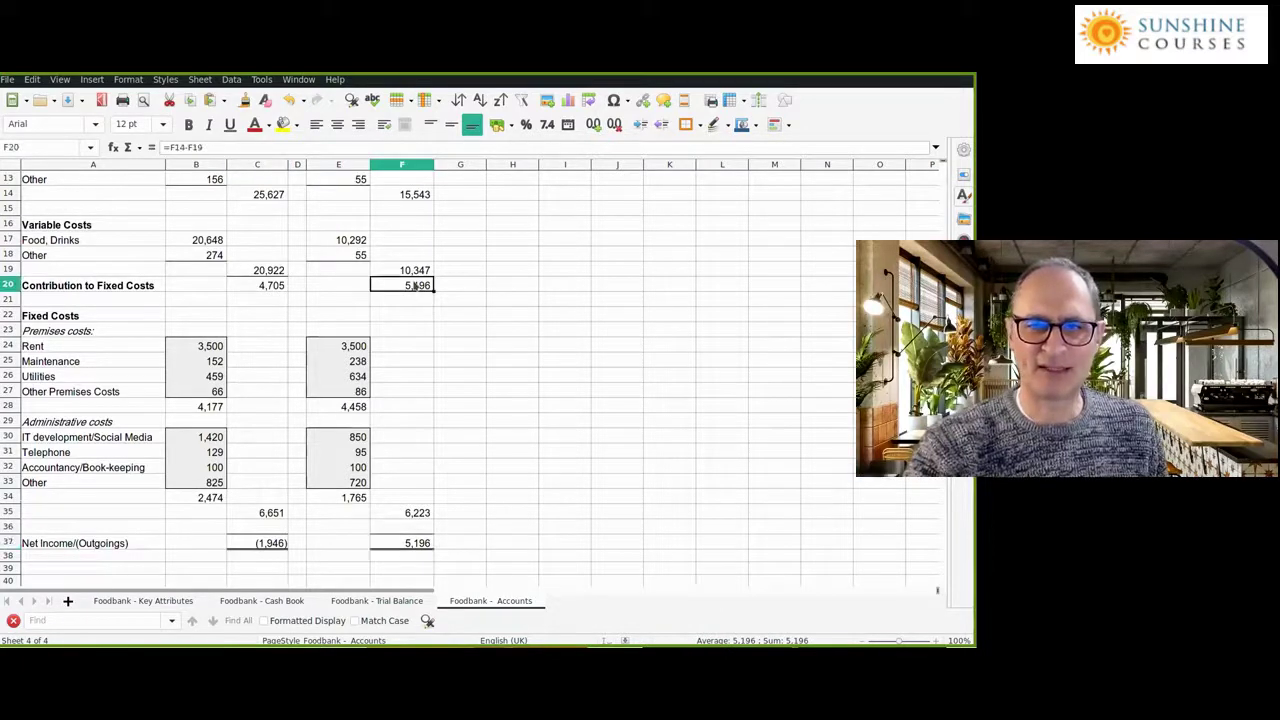
pyautogui.click(409, 513)
pyautogui.click(420, 545)
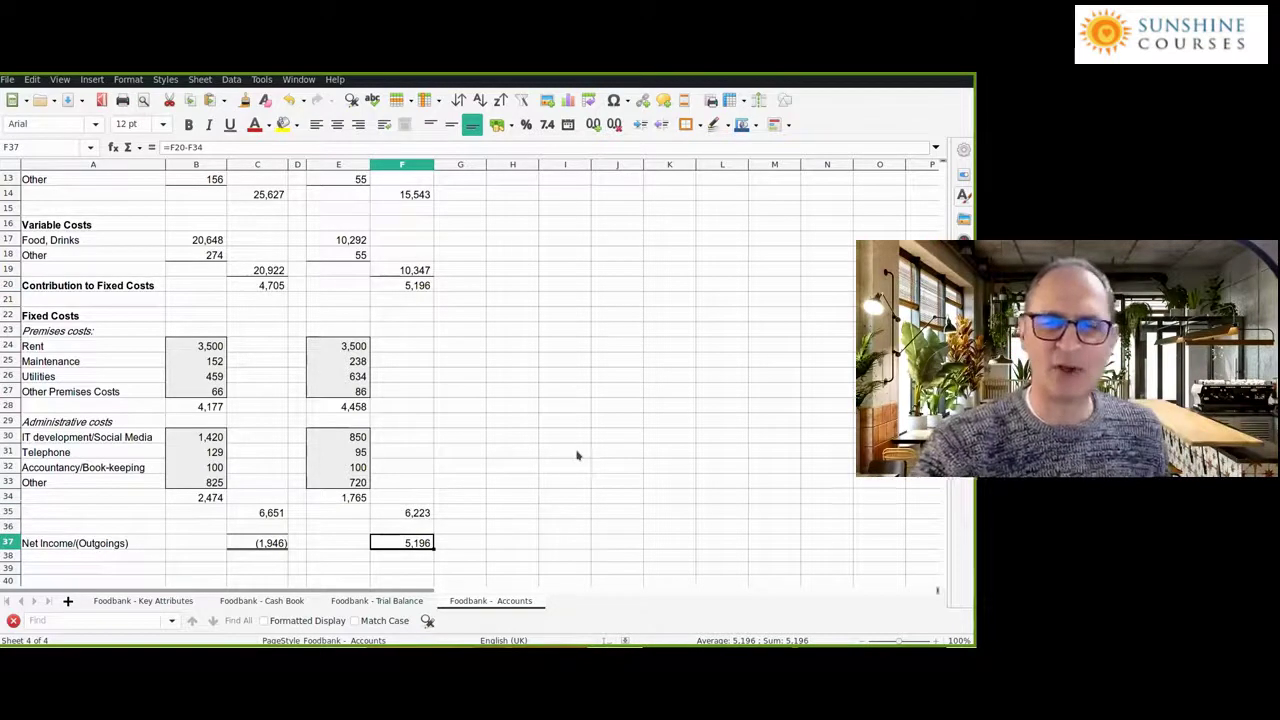
pyautogui.scroll(1, 577, 455)
pyautogui.scroll(-2, 577, 455)
pyautogui.scroll(3, 578, 460)
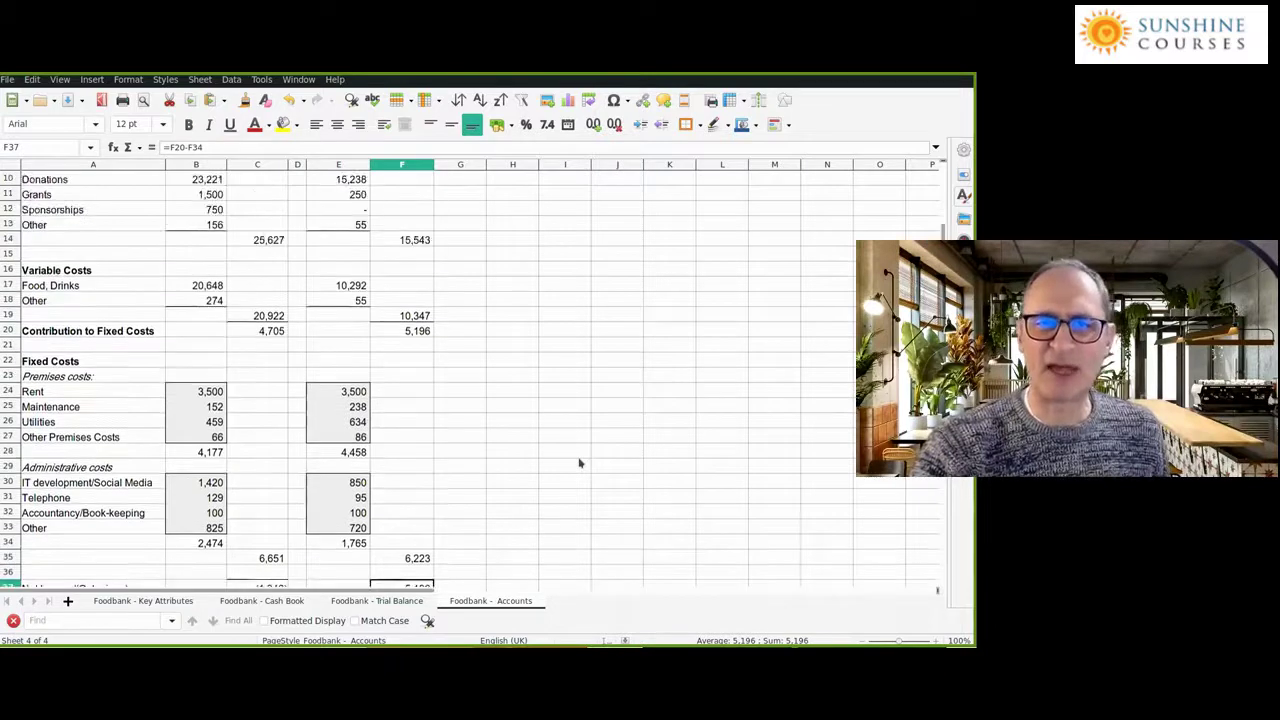
pyautogui.scroll(1, 578, 463)
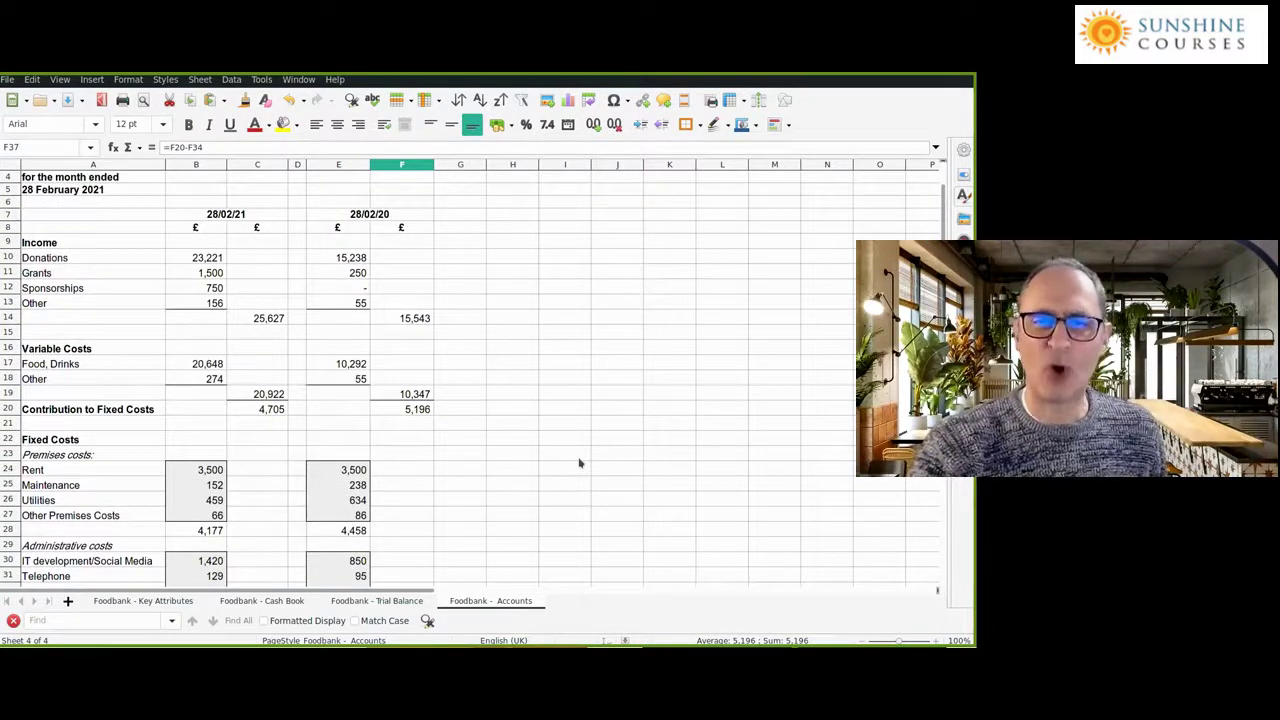
pyautogui.scroll(-3, 405, 549)
pyautogui.click(406, 287)
pyautogui.click(418, 514)
pyautogui.click(424, 545)
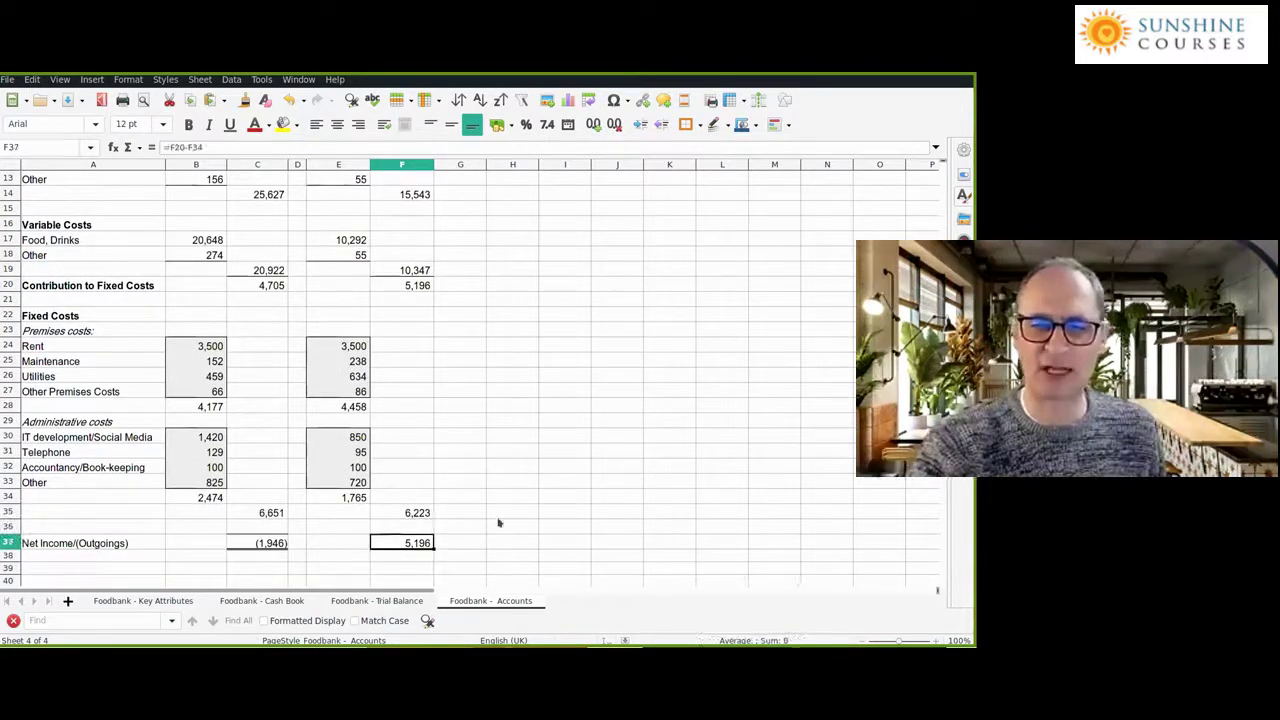
# - Inspect the 28/02/21 Rent and Maintenance cells under Premises costs
pyautogui.click(75, 361)
pyautogui.click(188, 347)
pyautogui.click(186, 364)
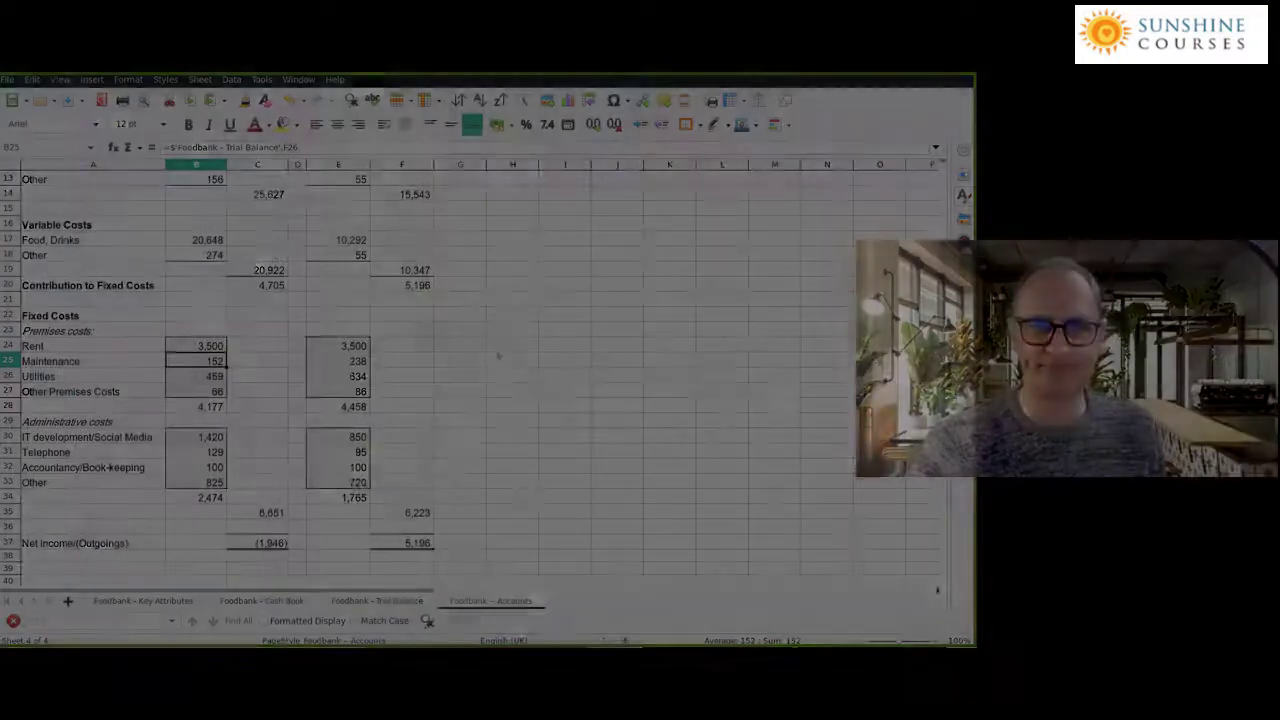